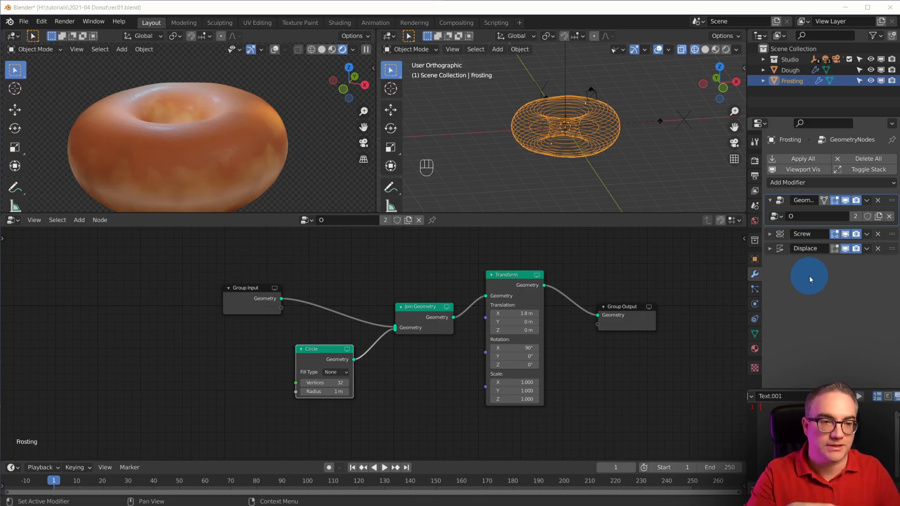
# - Remove the Displace modifier from the Frosting object and hide the Dough object
pyautogui.click(877, 249)
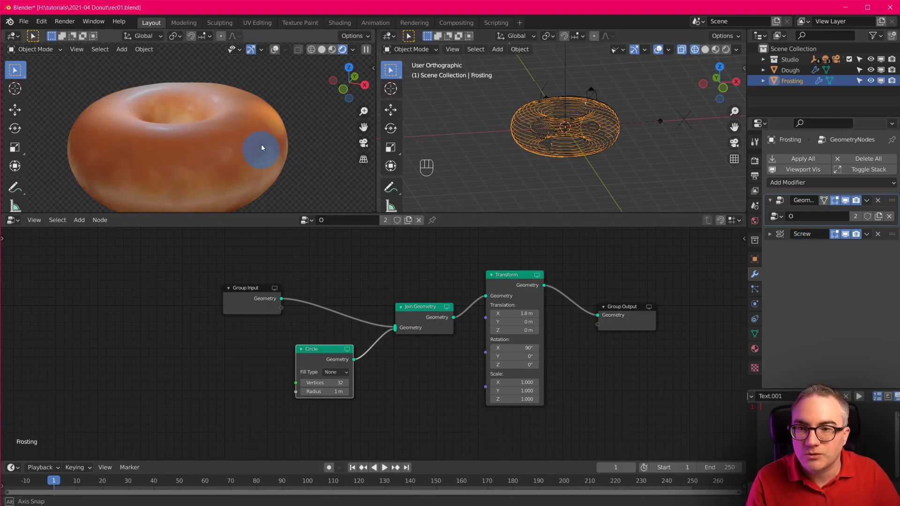
pyautogui.moveTo(257, 147); pyautogui.dragTo(287, 139, button='middle')
pyautogui.click(870, 70)
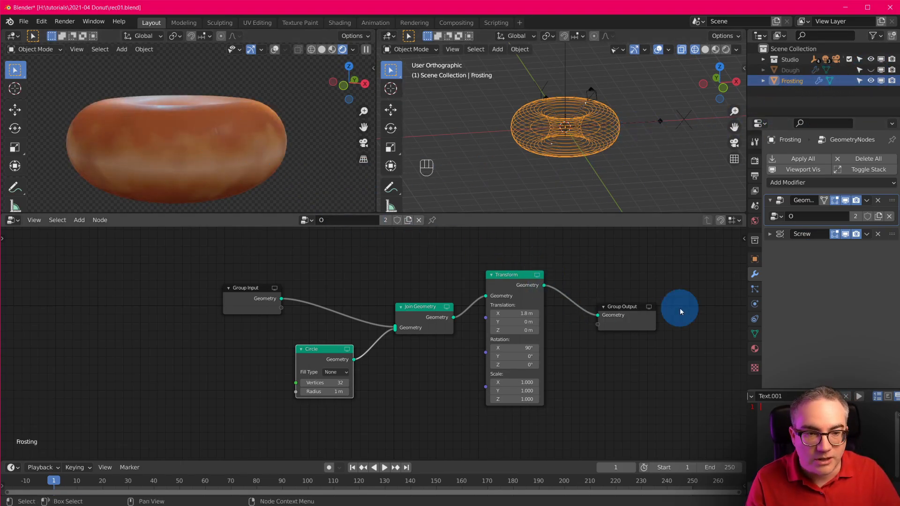
# - Replace the shared Dough material on the Frosting object with a new material named Frosting
pyautogui.click(754, 348)
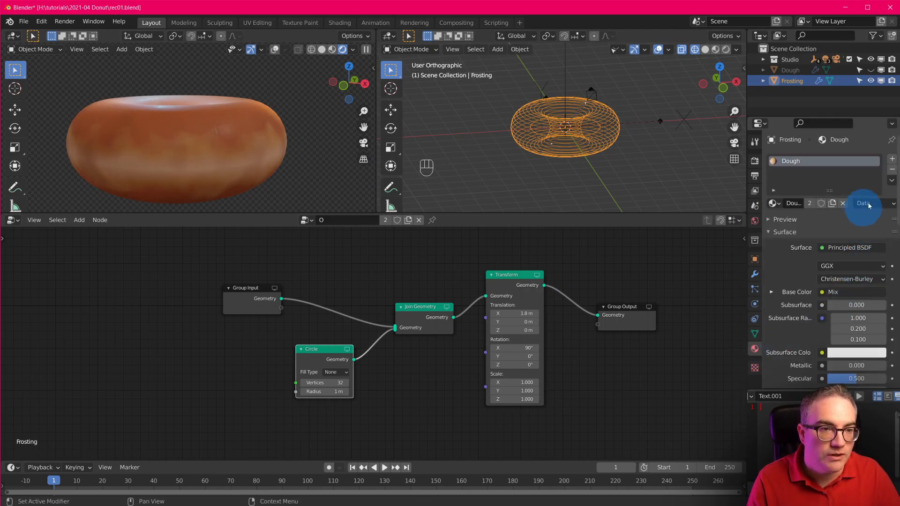
pyautogui.click(891, 172)
pyautogui.click(802, 203)
pyautogui.doubleClick(797, 203)
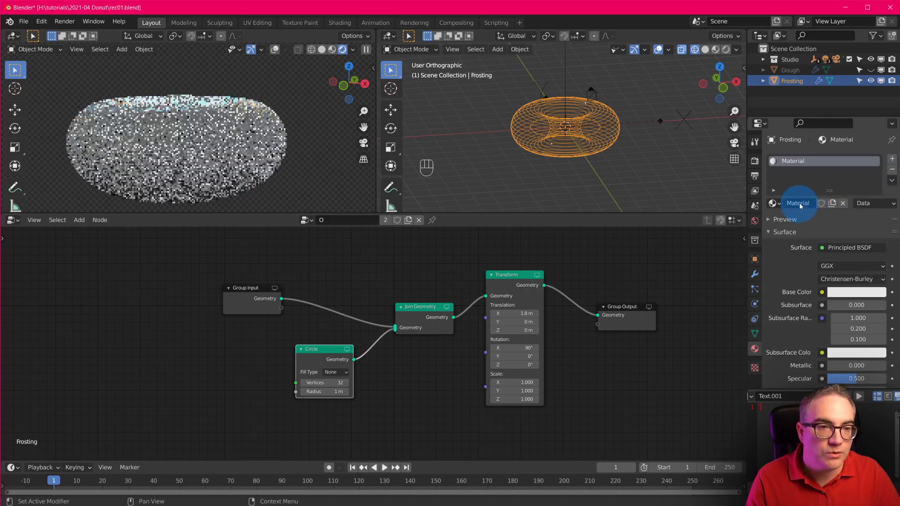
pyautogui.write('Frostin')
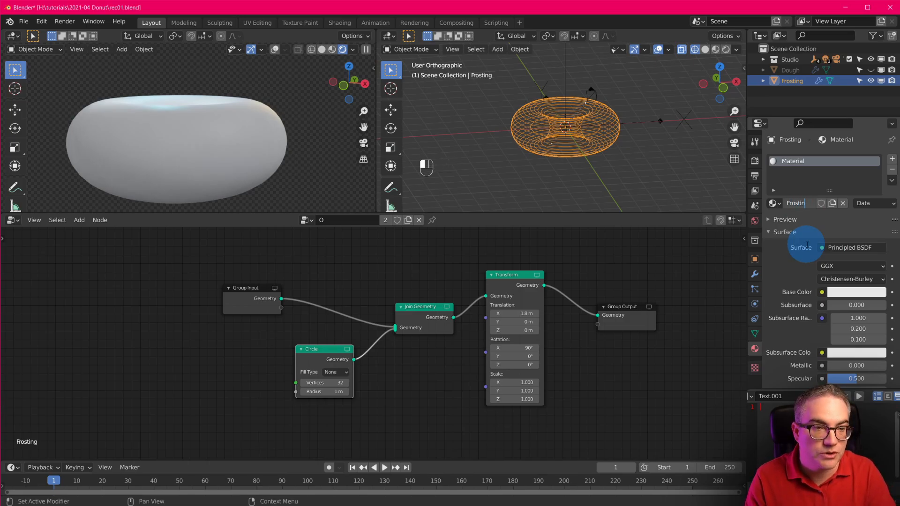
pyautogui.click(806, 244)
# - Give the Frosting material a pink base color, roughness 0.371, clearcoat 0.406 and clearcoat roughness 0.146
pyautogui.click(854, 292)
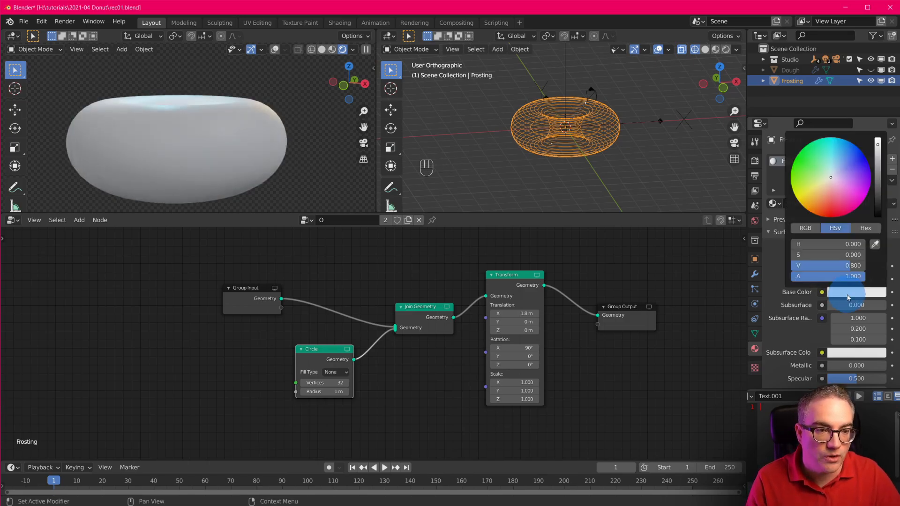
pyautogui.moveTo(851, 204)
pyautogui.mouseDown()
pyautogui.moveTo(844, 188)
pyautogui.moveTo(841, 207)
pyautogui.moveTo(841, 199)
pyautogui.mouseUp()
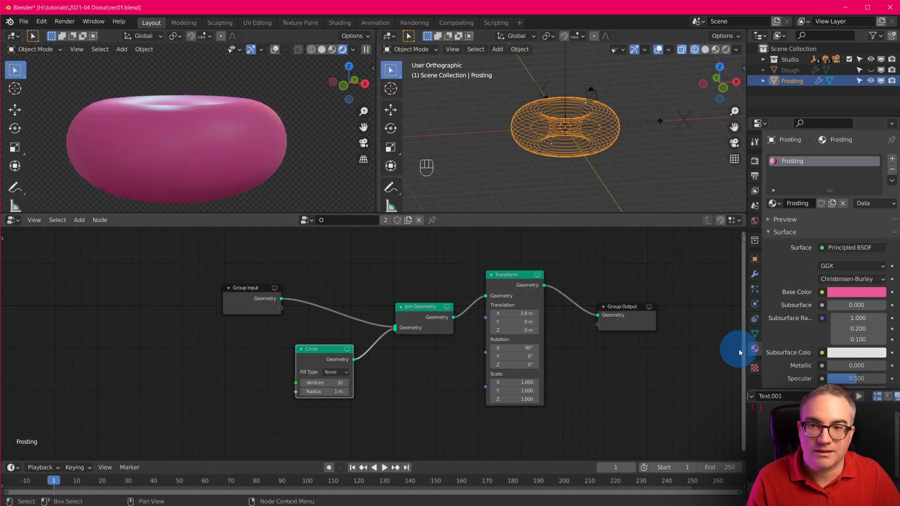
pyautogui.scroll(-5, 871, 338)
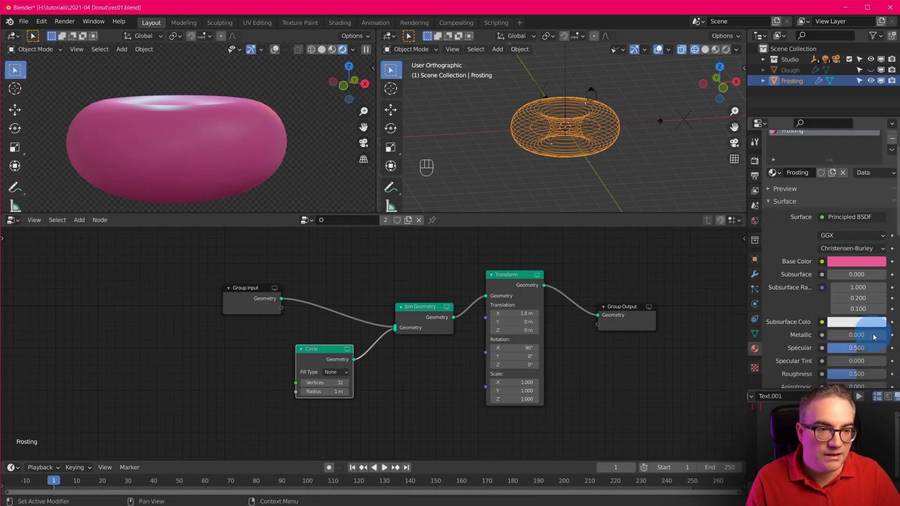
pyautogui.moveTo(858, 297); pyautogui.dragTo(839, 299)
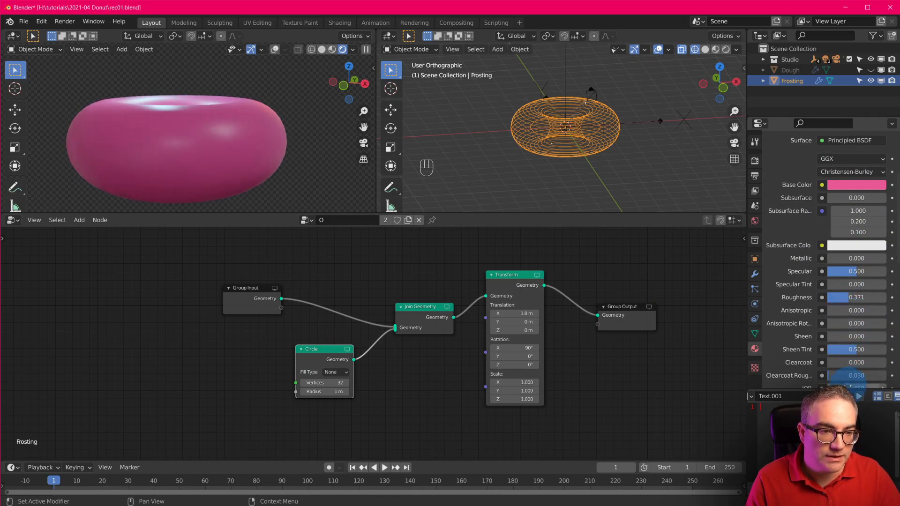
pyautogui.moveTo(841, 366)
pyautogui.mouseDown()
pyautogui.moveTo(874, 359)
pyautogui.moveTo(854, 375)
pyautogui.mouseUp()
pyautogui.scroll(2, 880, 150)
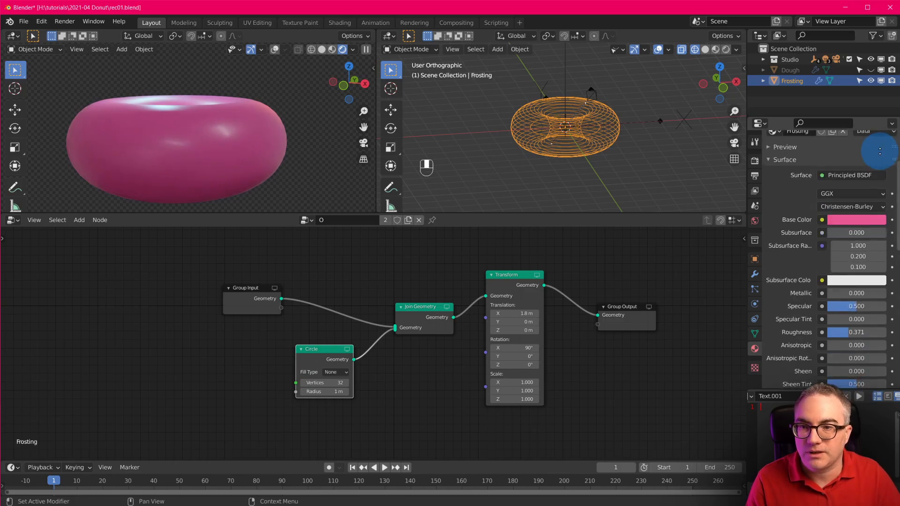
pyautogui.scroll(-2, 880, 151)
pyautogui.moveTo(105, 61); pyautogui.dragTo(245, 130, button='middle')
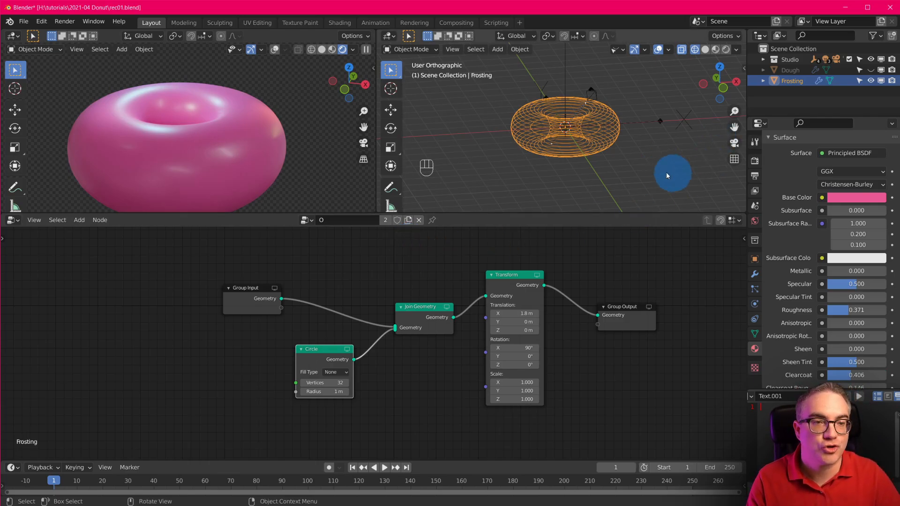
# - Add a second Geometry Nodes modifier after Screw on the Frosting object and name its node group Frosting
pyautogui.scroll(6, 612, 143)
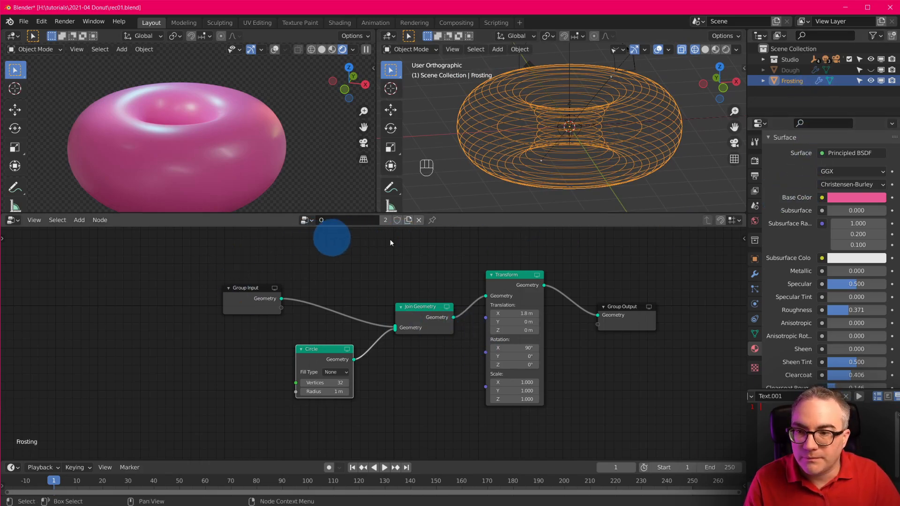
pyautogui.click(755, 273)
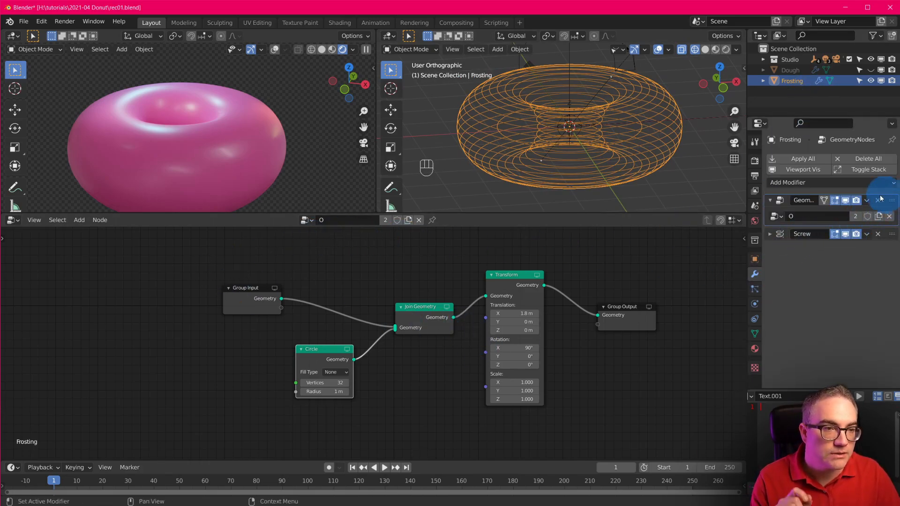
pyautogui.click(815, 184)
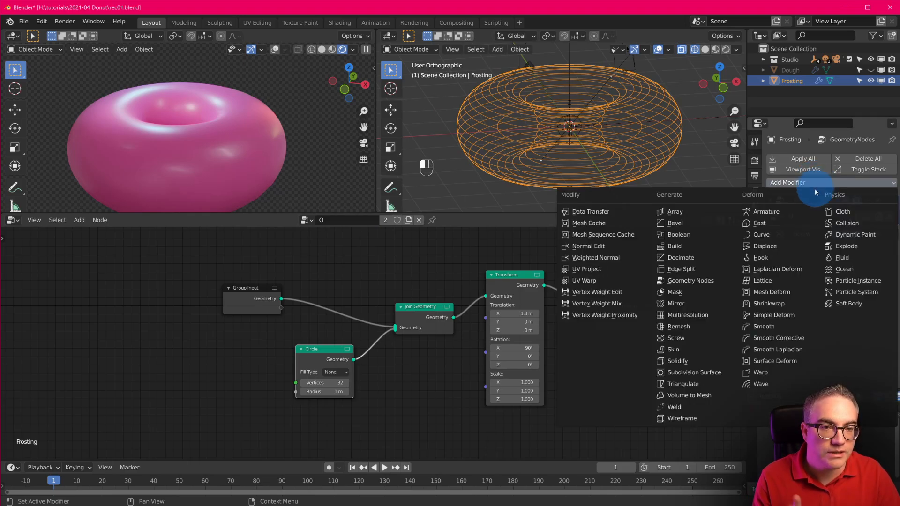
pyautogui.click(710, 281)
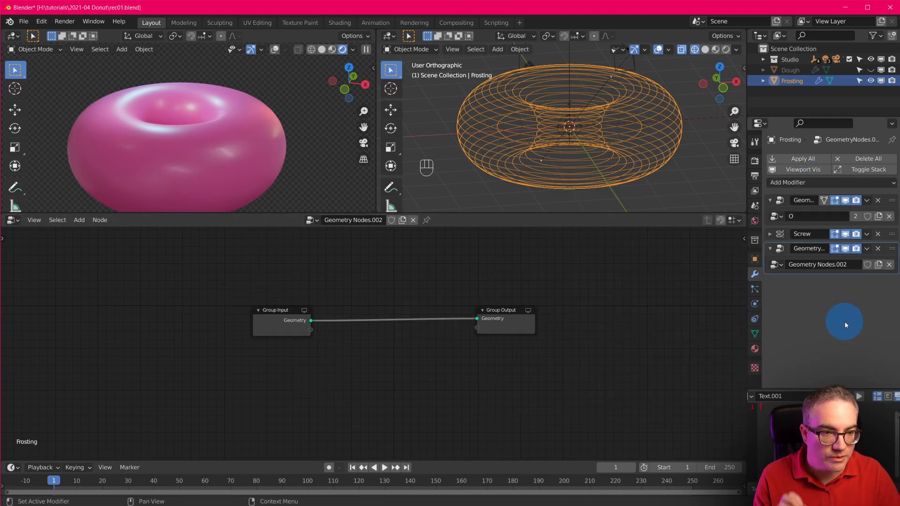
pyautogui.click(825, 265)
pyautogui.write('F')
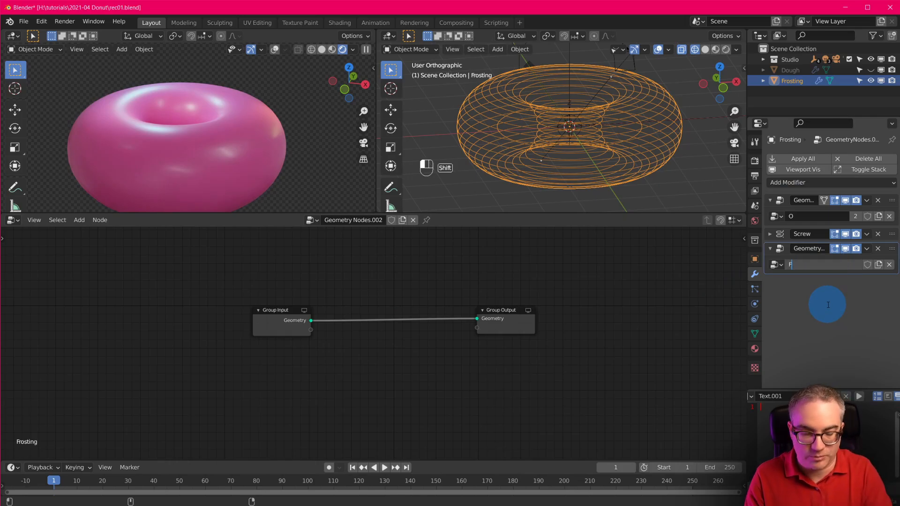
pyautogui.write('rosting')
pyautogui.press('Return')
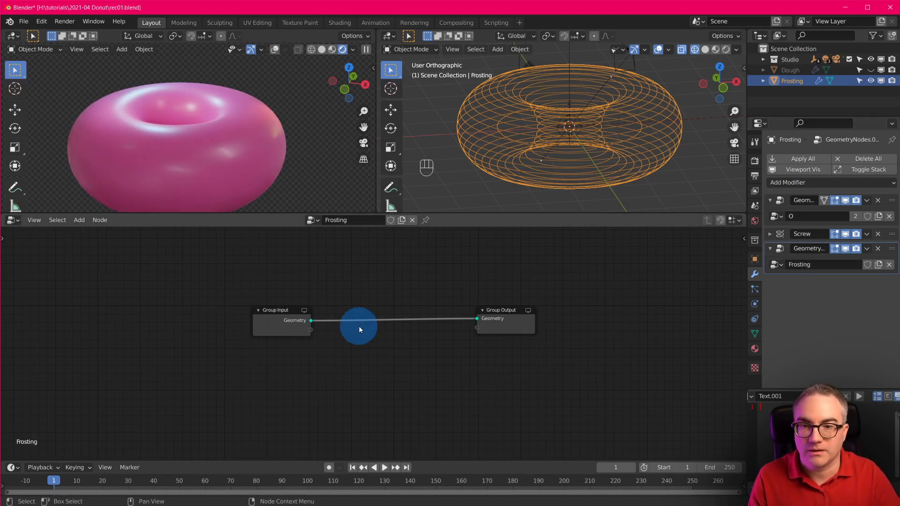
# - Spread the Group Input and Group Output nodes far apart in the Frosting node tree
pyautogui.scroll(2, 356, 319)
pyautogui.scroll(1, 365, 341)
pyautogui.moveTo(364, 341); pyautogui.dragTo(320, 376, button='middle')
pyautogui.moveTo(191, 331); pyautogui.dragTo(54, 310)
pyautogui.moveTo(526, 331); pyautogui.dragTo(676, 315)
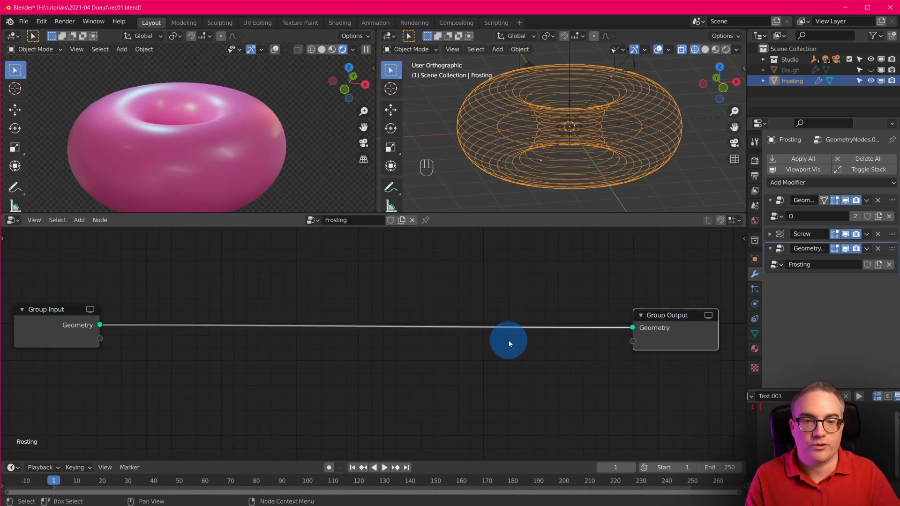
pyautogui.scroll(-1, 329, 139)
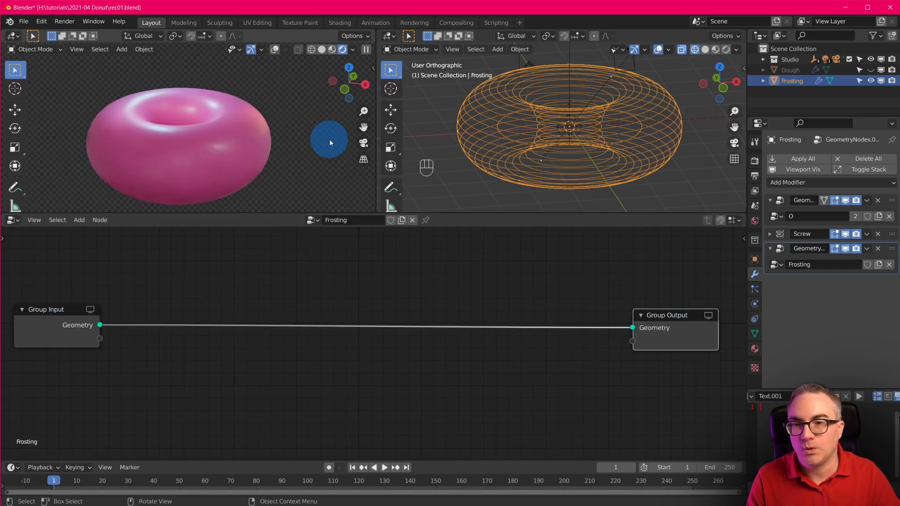
# - Insert a geometry Transform node on the link between Group Input and Group Output
pyautogui.hotkey('shift', 'a')
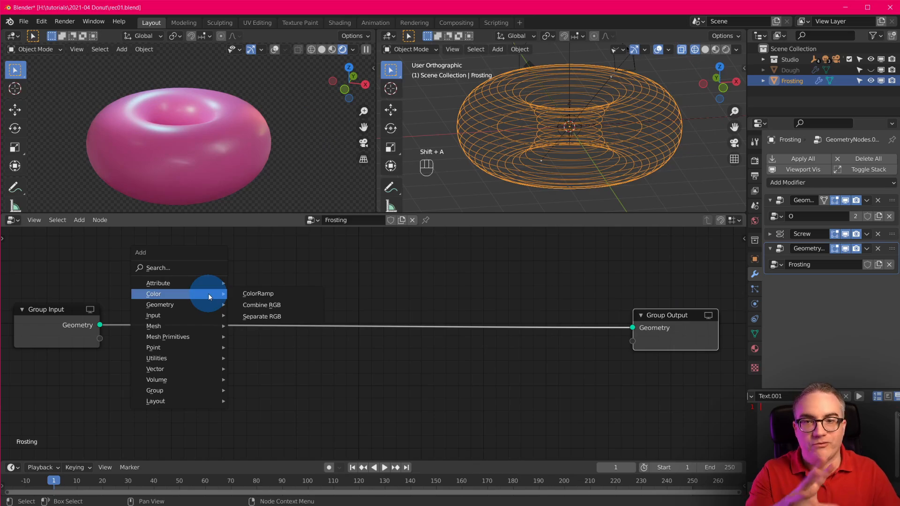
pyautogui.moveTo(207, 304)
pyautogui.click(283, 305)
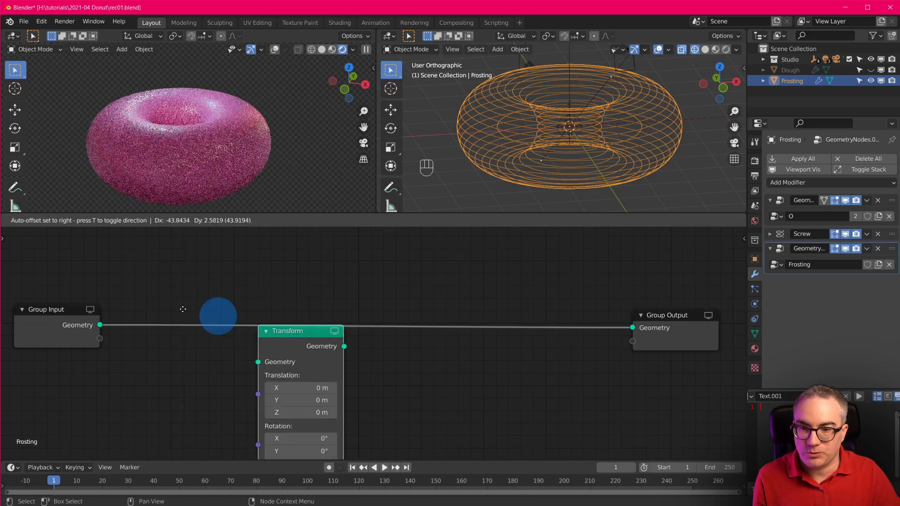
pyautogui.click(124, 245)
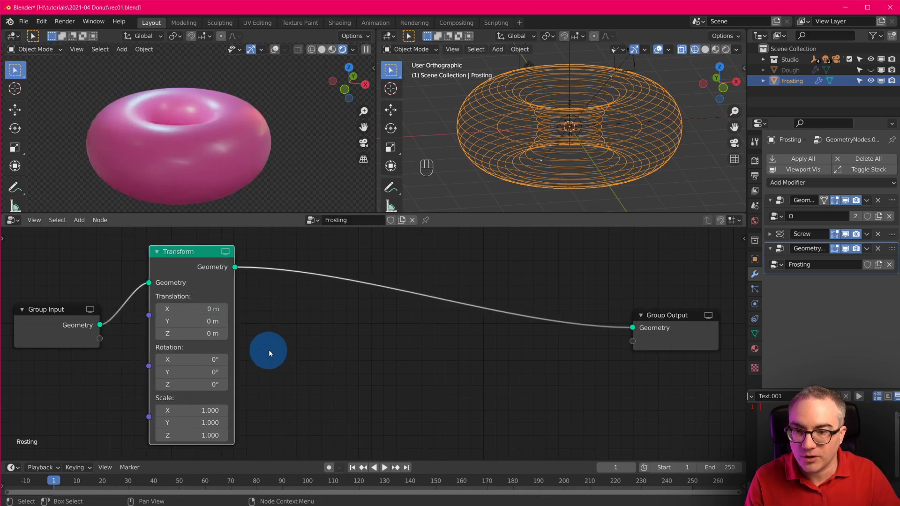
# - Set the Transform node's scale to 1.05 in X and Y and 0.9 in Z
pyautogui.moveTo(199, 411); pyautogui.dragTo(200, 416)
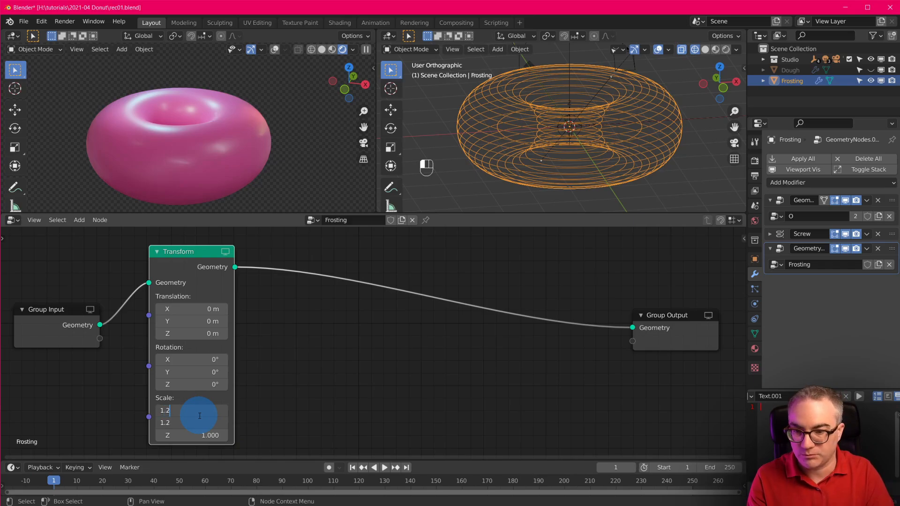
pyautogui.press('Return')
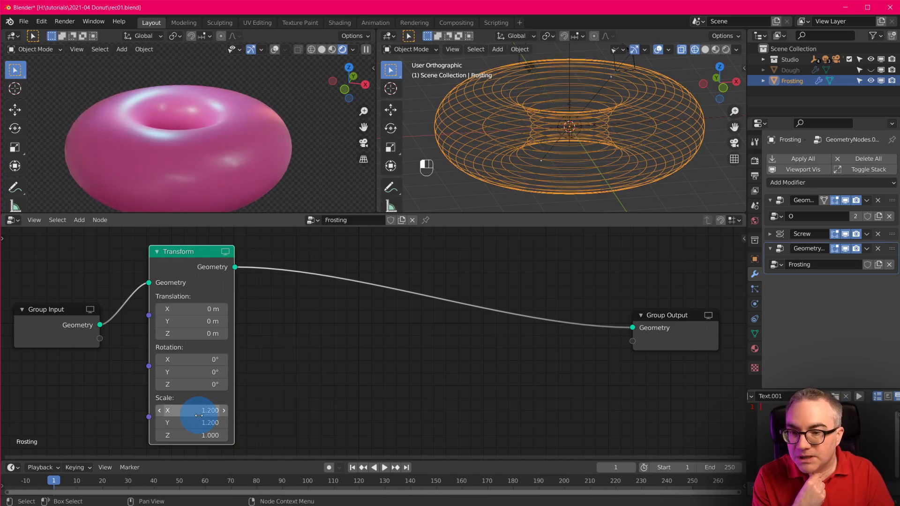
pyautogui.moveTo(196, 415); pyautogui.dragTo(202, 425)
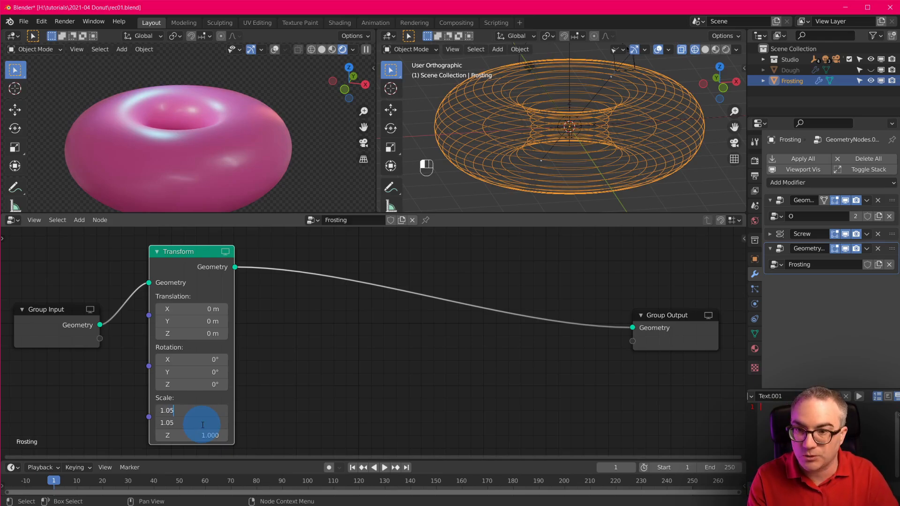
pyautogui.write('1.05')
pyautogui.press('Return')
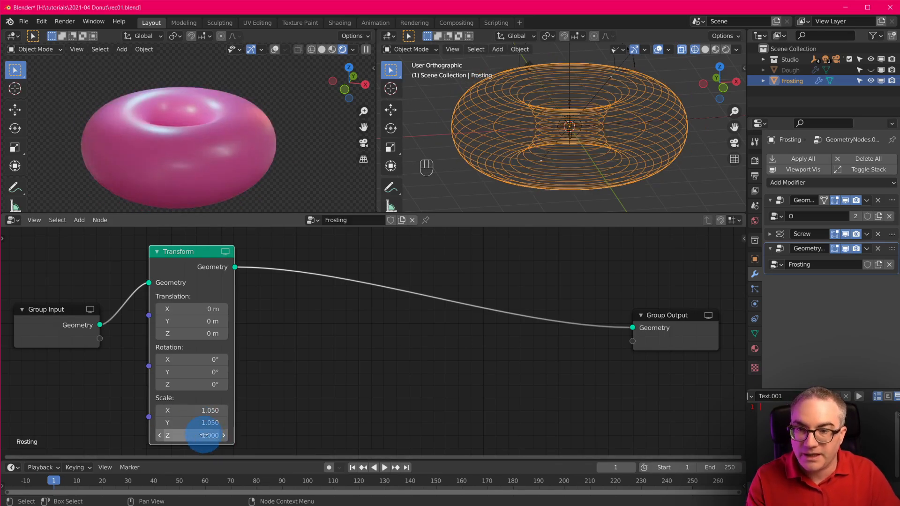
pyautogui.click(204, 435)
pyautogui.write('1.0')
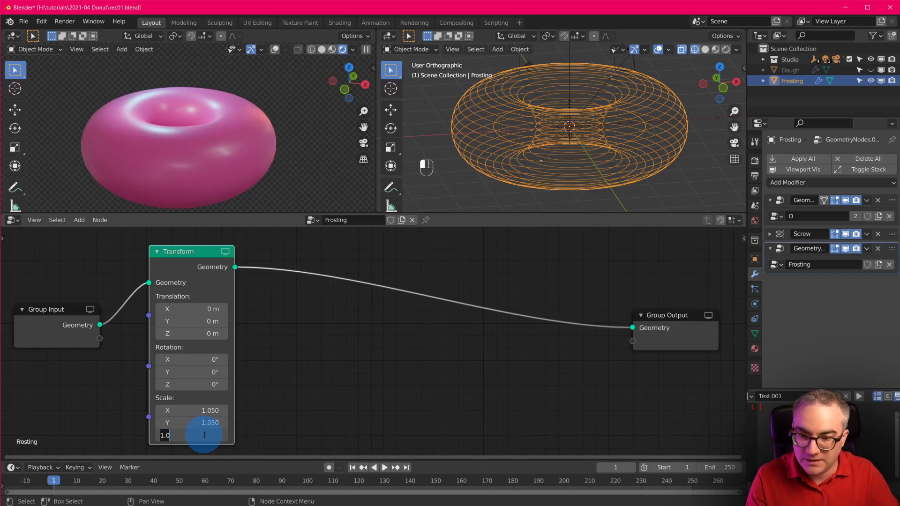
pyautogui.press('Return')
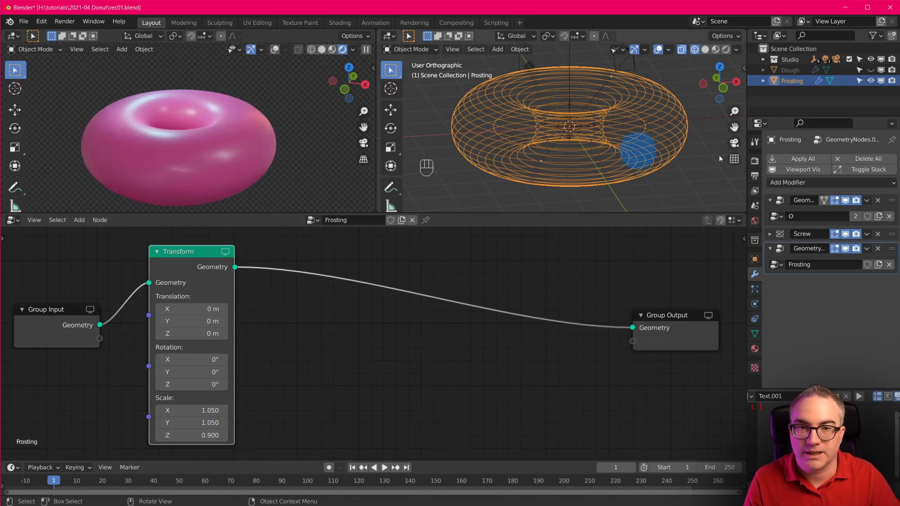
# - Show the Dough object briefly to compare its shape with the frosting from the side, and hide it again
pyautogui.click(871, 71)
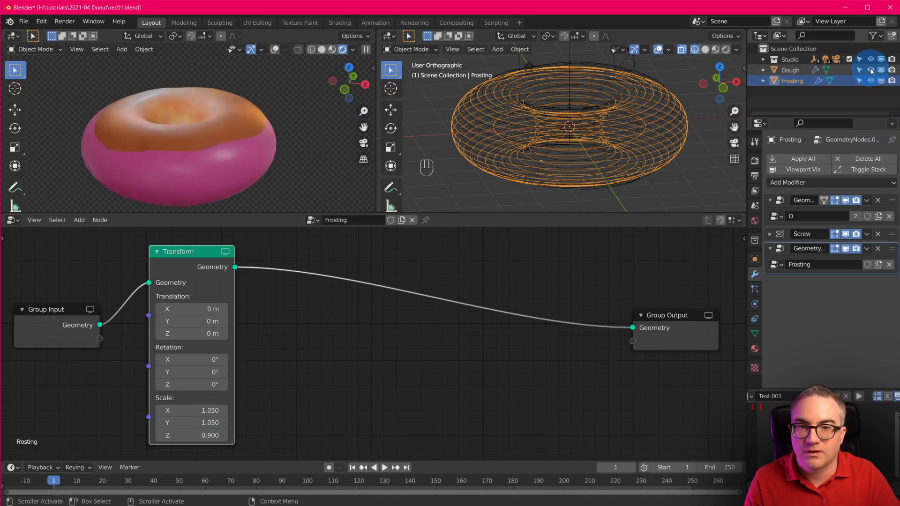
pyautogui.moveTo(300, 141)
pyautogui.mouseDown(button='middle')
pyautogui.moveTo(302, 115)
pyautogui.moveTo(302, 139)
pyautogui.mouseUp(button='middle')
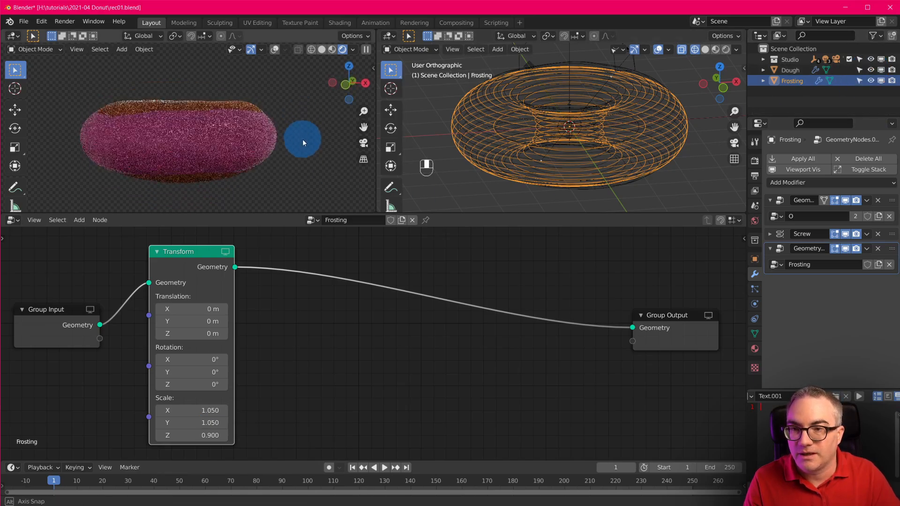
pyautogui.click(870, 70)
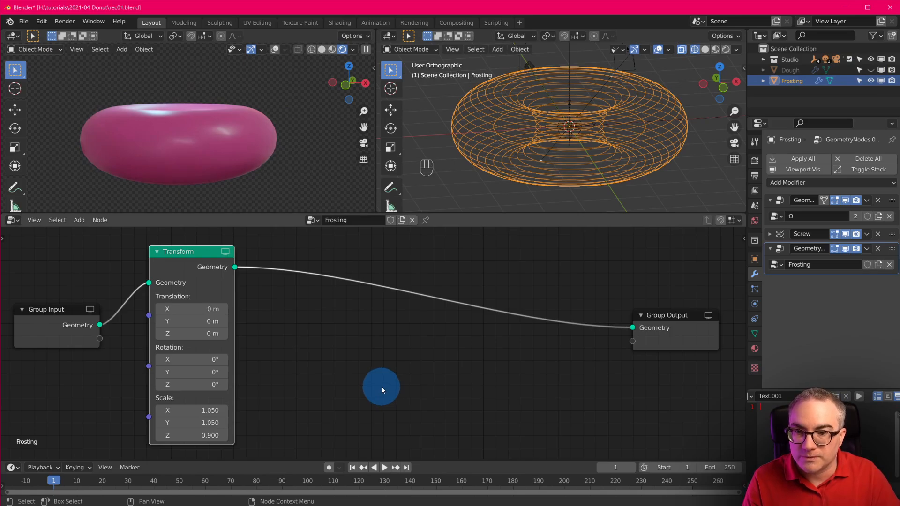
# - Move the Group Output node farther from the Transform node to make room for more nodes
pyautogui.scroll(-2, 490, 356)
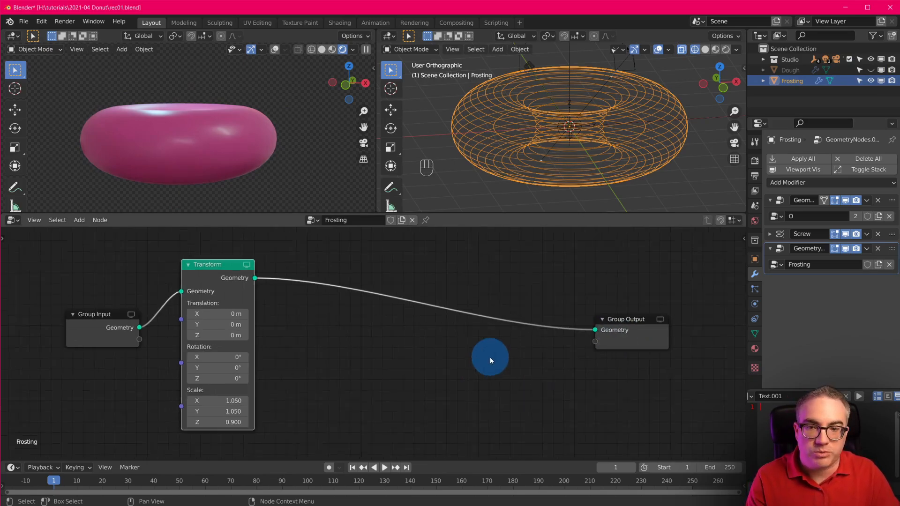
pyautogui.moveTo(580, 316); pyautogui.dragTo(660, 306)
pyautogui.moveTo(235, 271); pyautogui.dragTo(242, 260)
pyautogui.moveTo(469, 306); pyautogui.dragTo(344, 321, button='middle')
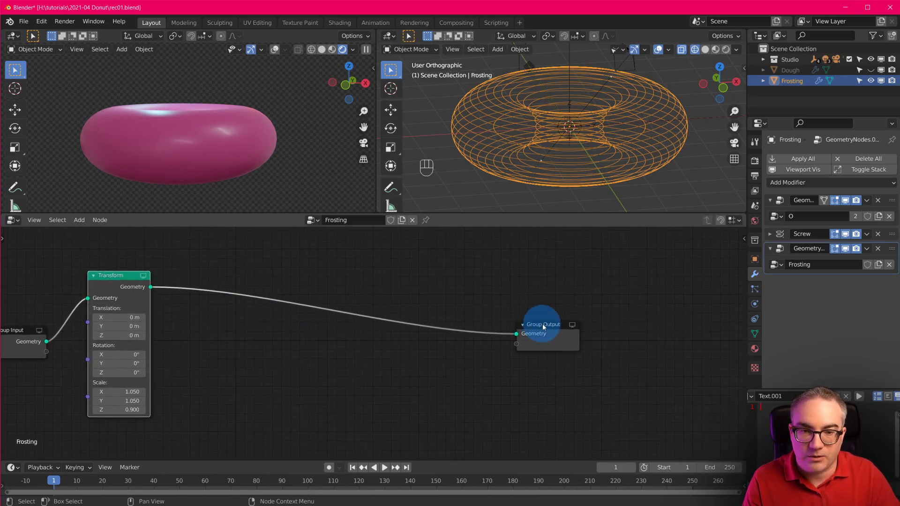
pyautogui.moveTo(552, 324); pyautogui.dragTo(690, 341)
pyautogui.moveTo(449, 373); pyautogui.dragTo(437, 347, button='middle')
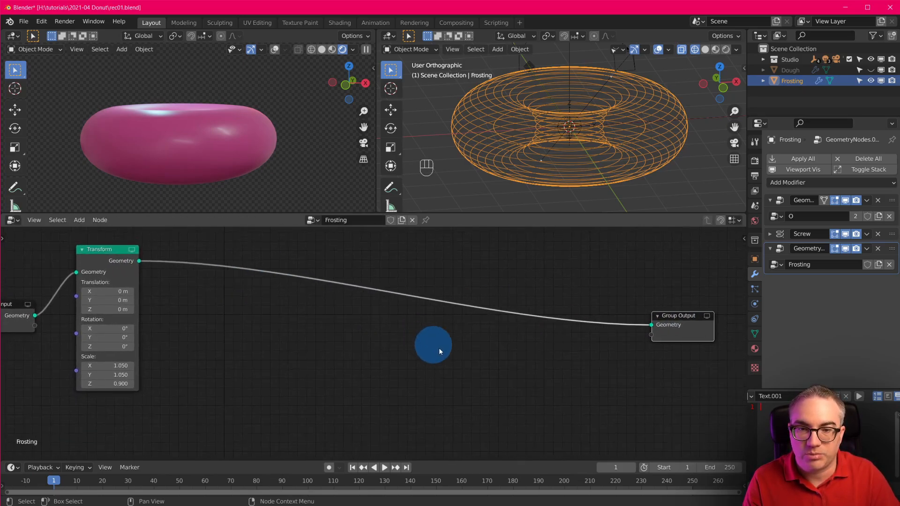
pyautogui.scroll(1, 374, 330)
pyautogui.moveTo(374, 330); pyautogui.dragTo(383, 347, button='middle')
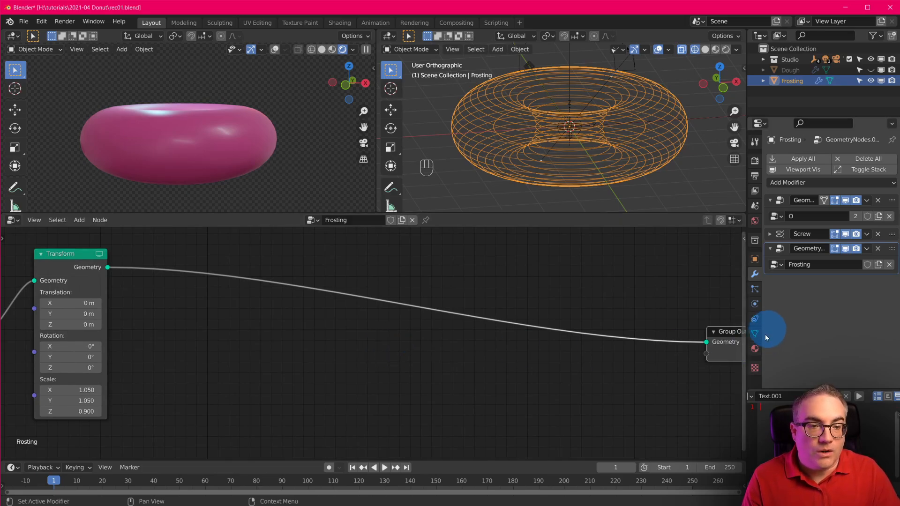
# - Make a single-user copy of the Compositor Background clouds texture and name it Frosting Displace
pyautogui.click(755, 368)
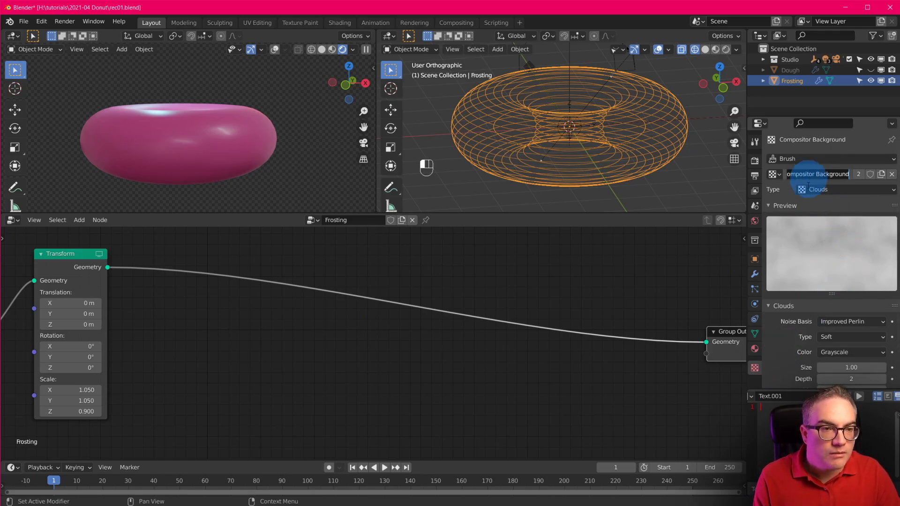
pyautogui.click(773, 175)
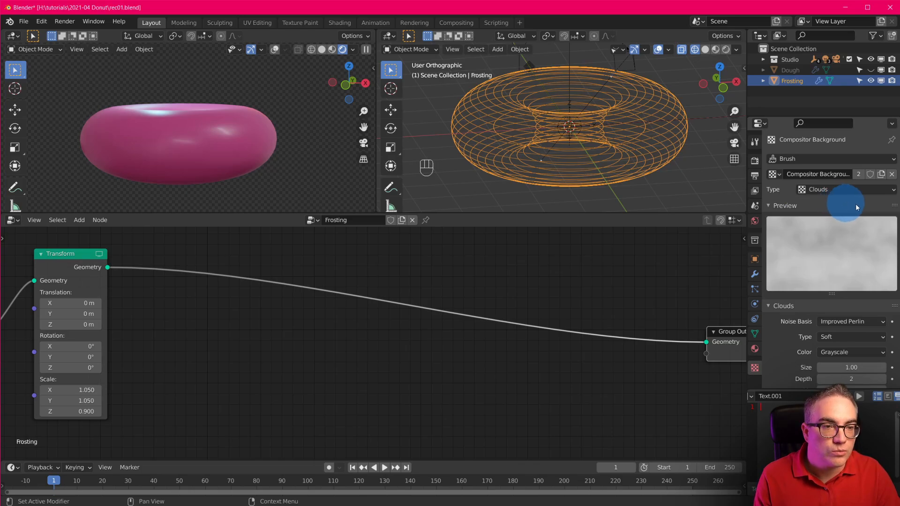
pyautogui.click(863, 174)
pyautogui.doubleClick(816, 174)
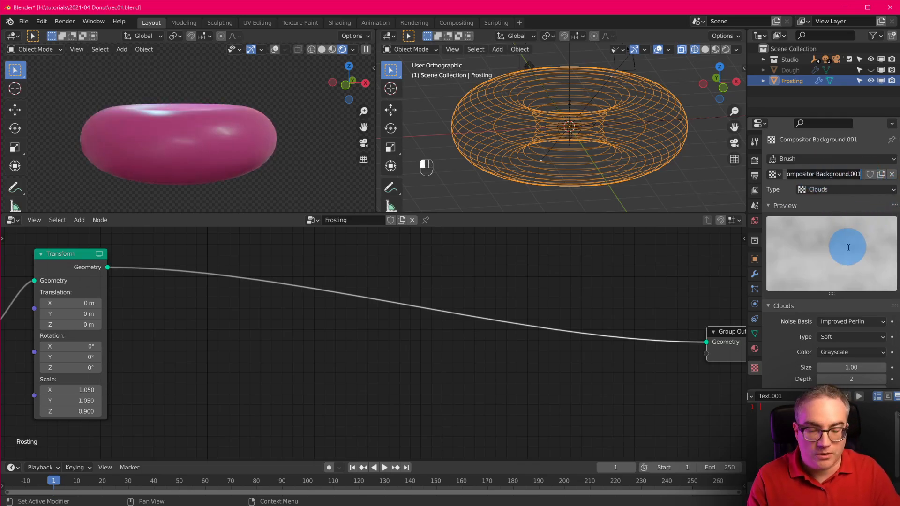
pyautogui.write('Fro')
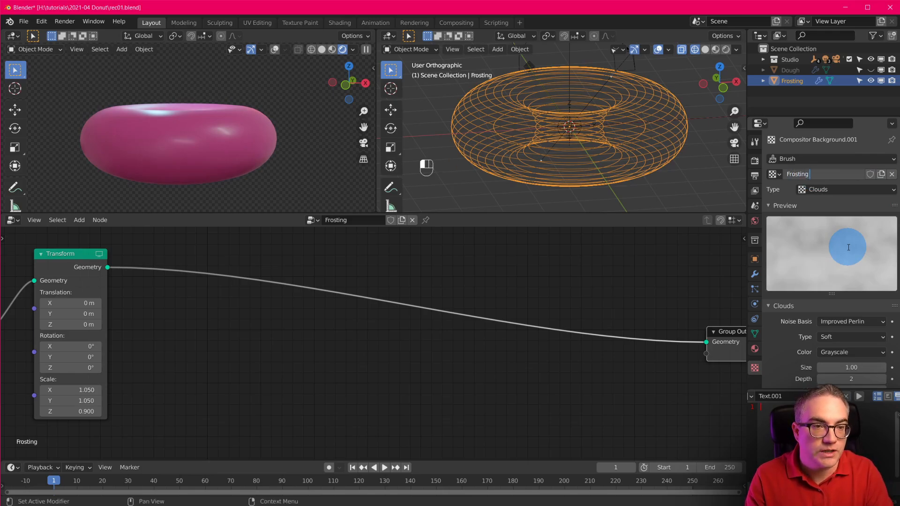
pyautogui.write('sting Displace')
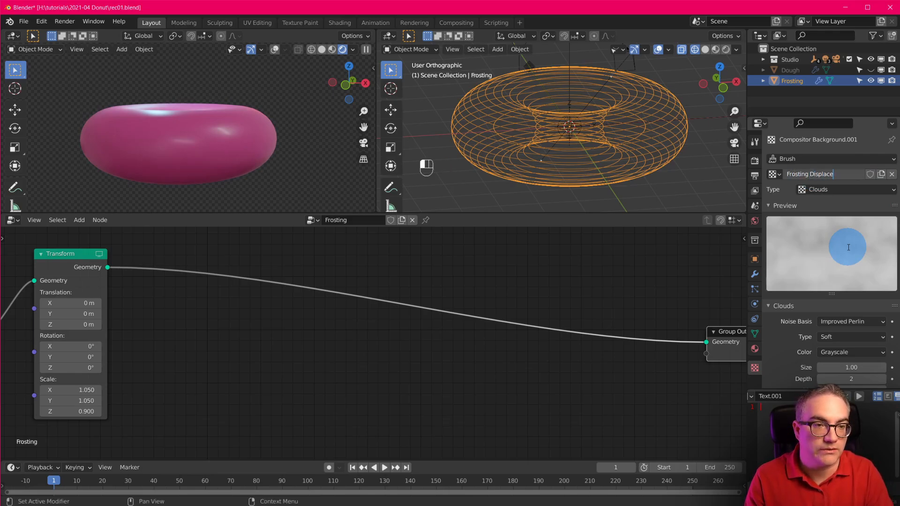
pyautogui.press('Return')
# - Try a Size of 3 for the Frosting Displace clouds texture and set it back to 1
pyautogui.scroll(-2, 847, 250)
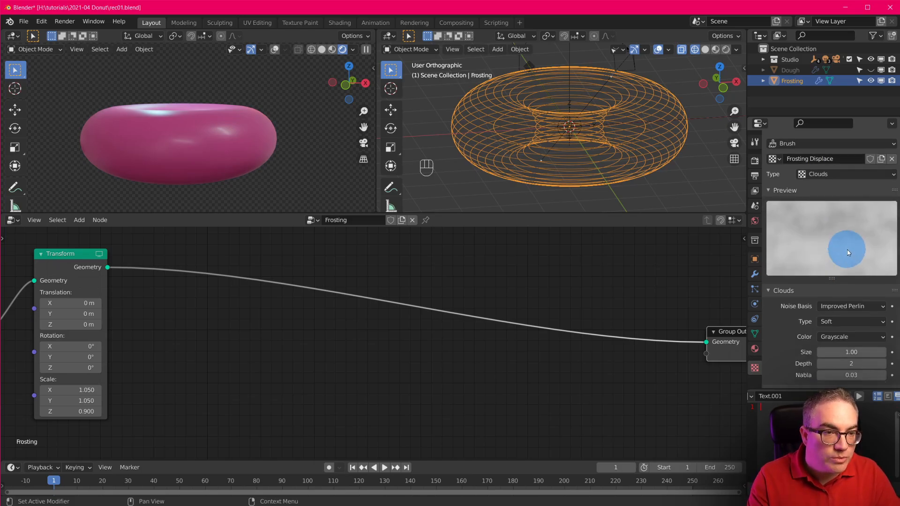
pyautogui.click(865, 330)
pyautogui.write('1.0')
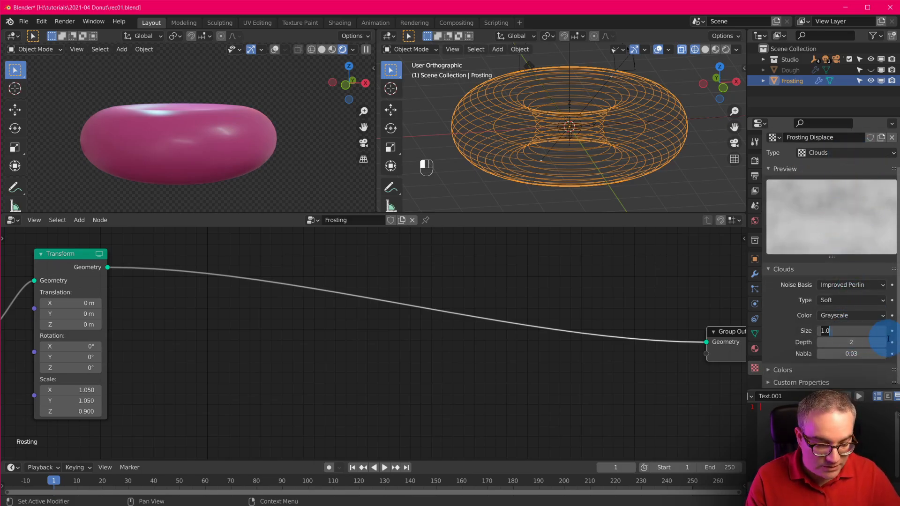
pyautogui.write('3')
pyautogui.press('Return')
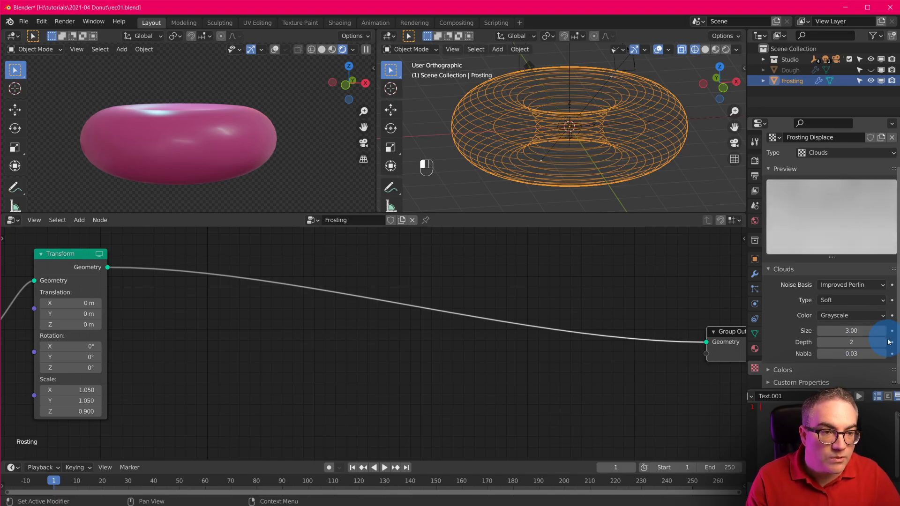
pyautogui.click(865, 331)
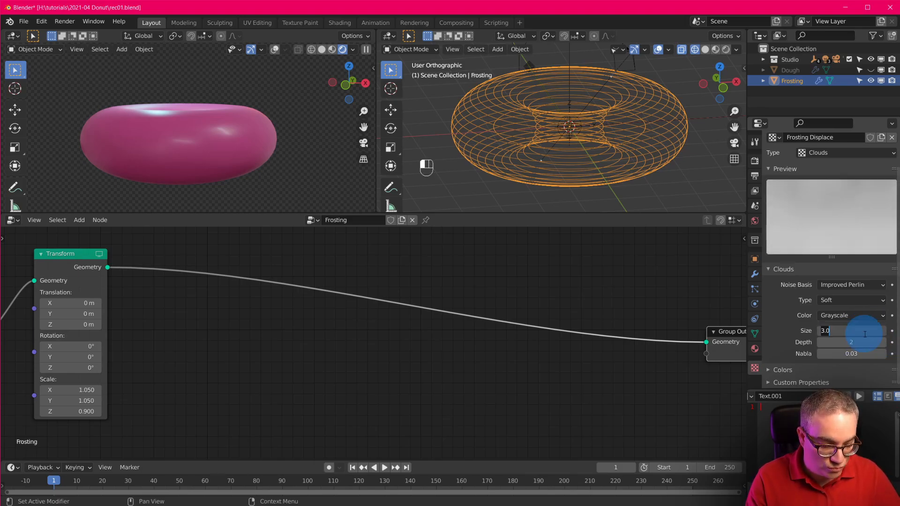
pyautogui.write('1')
pyautogui.press('Return')
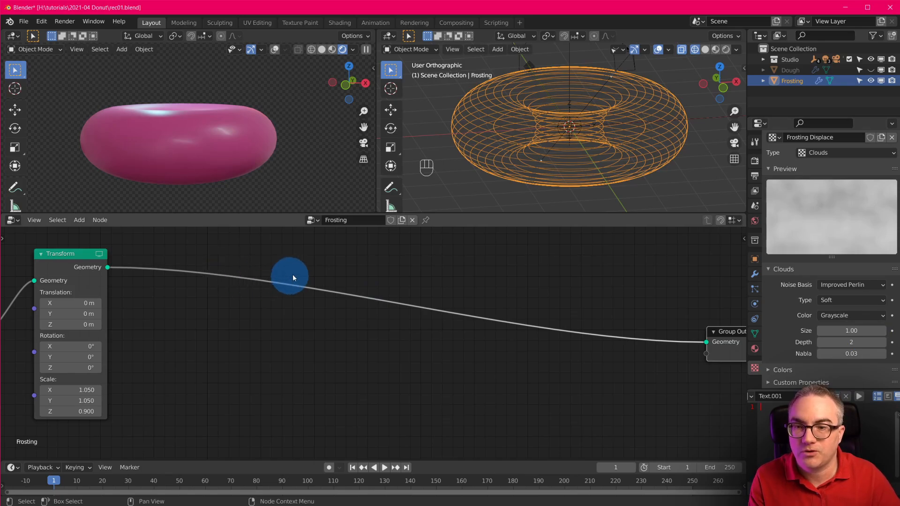
# - Save the file and insert an Attribute Sample Texture node after the Transform node, using the Frosting Displace texture
pyautogui.click(335, 264)
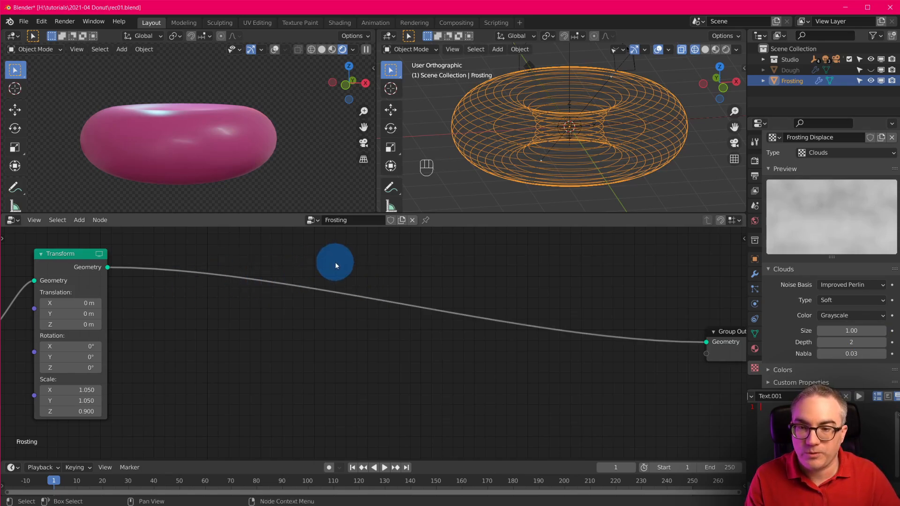
pyautogui.hotkey('ctrl', 's')
pyautogui.hotkey('shift', 'a')
pyautogui.moveTo(330, 267)
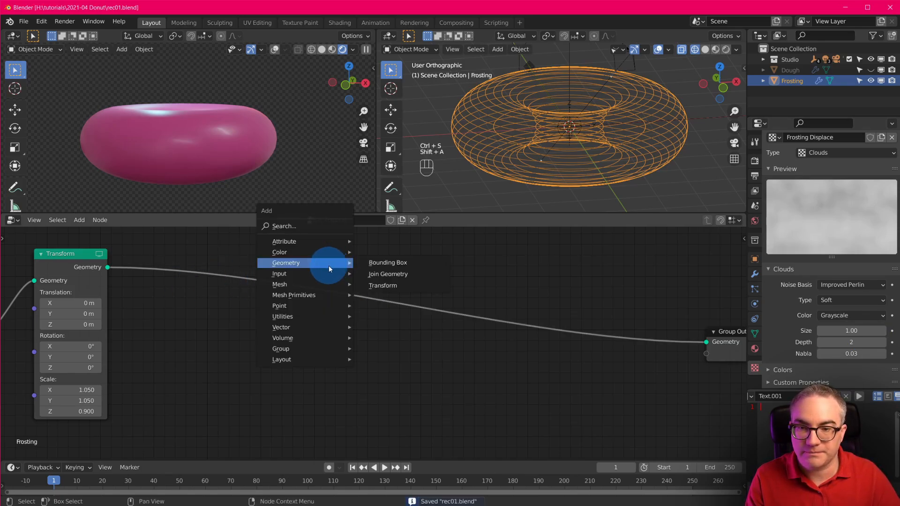
pyautogui.moveTo(318, 242)
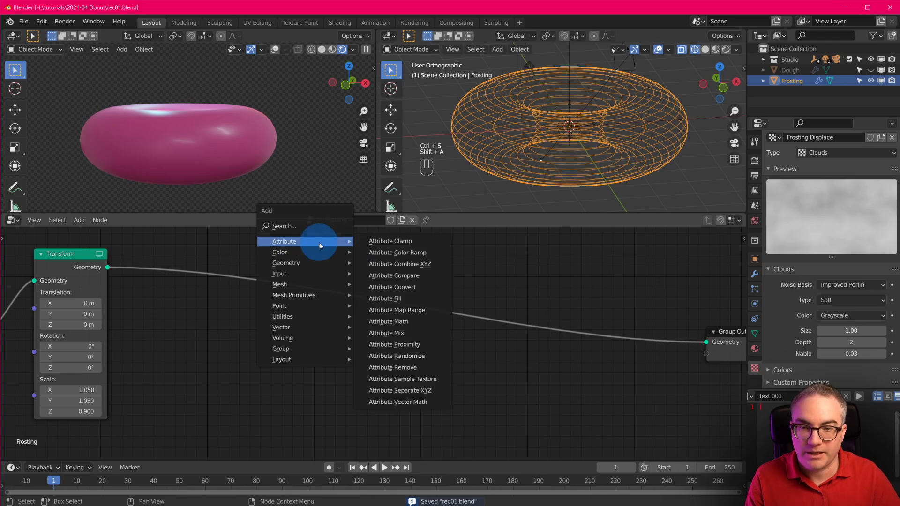
pyautogui.click(434, 378)
pyautogui.click(220, 265)
pyautogui.click(225, 303)
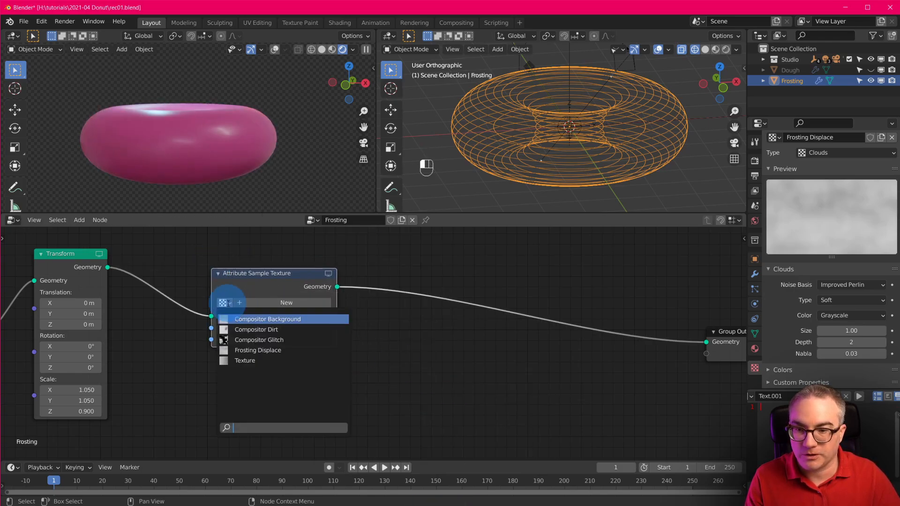
pyautogui.click(269, 352)
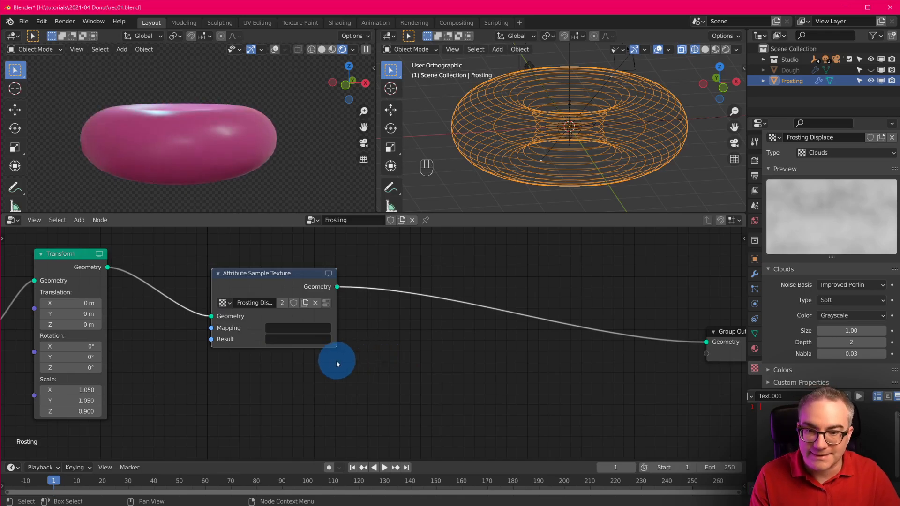
# - Set the Attribute Sample Texture node's Mapping to the position attribute and its Result to a new attribute named displace
pyautogui.click(285, 328)
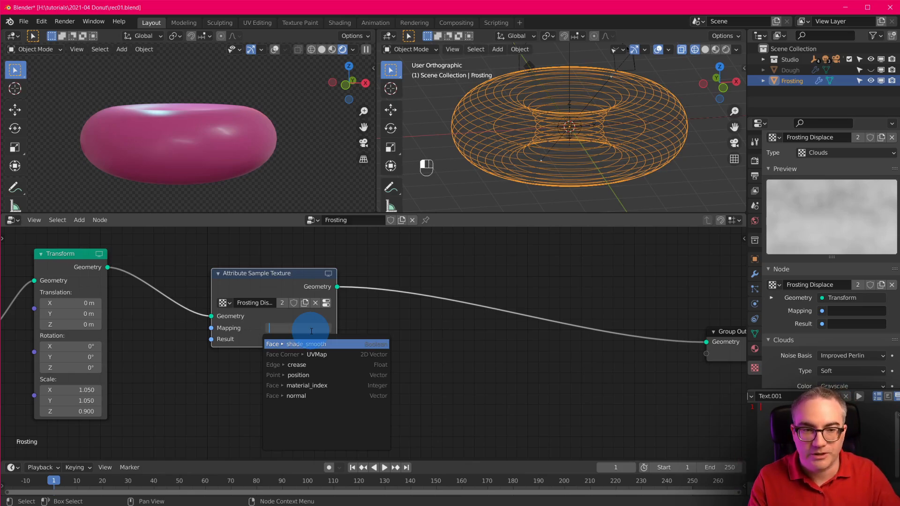
pyautogui.click(343, 376)
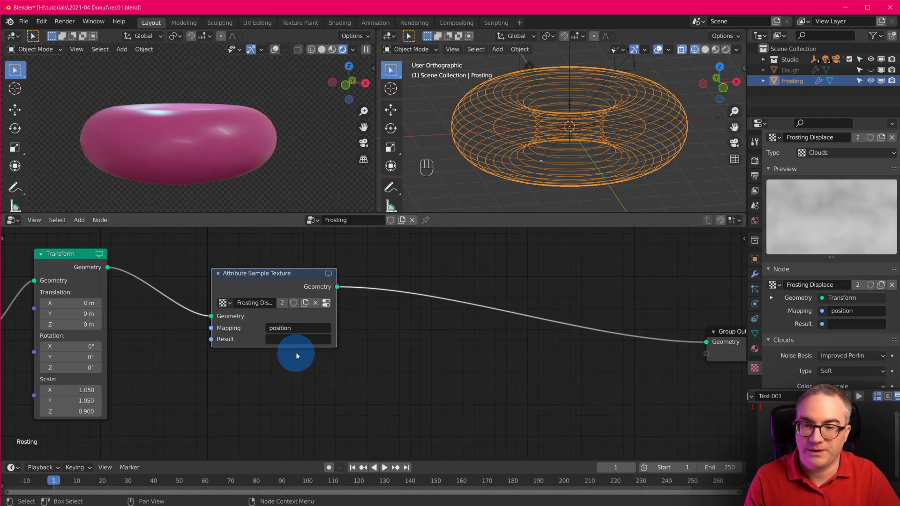
pyautogui.click(298, 339)
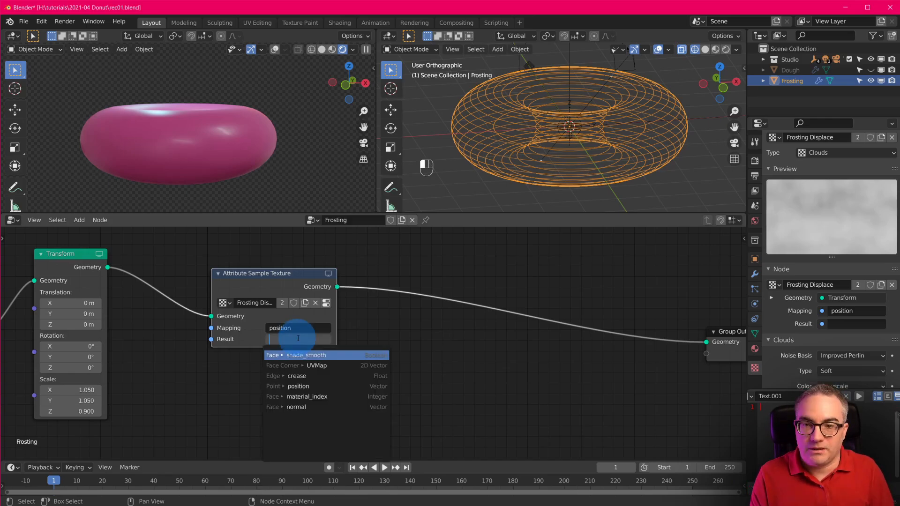
pyautogui.write('bu')
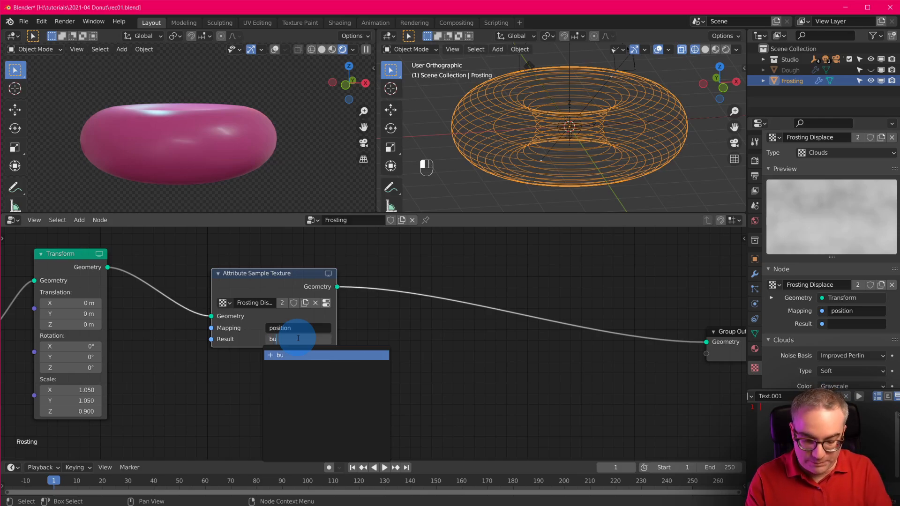
pyautogui.write('mp')
pyautogui.press('BackSpace')
pyautogui.press('BackSpace')
pyautogui.press('BackSpace')
pyautogui.press('BackSpace')
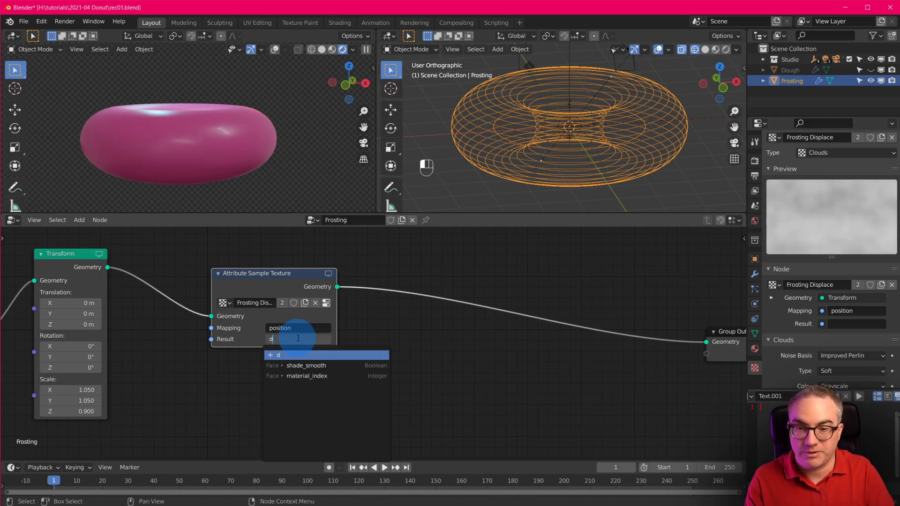
pyautogui.write('displa')
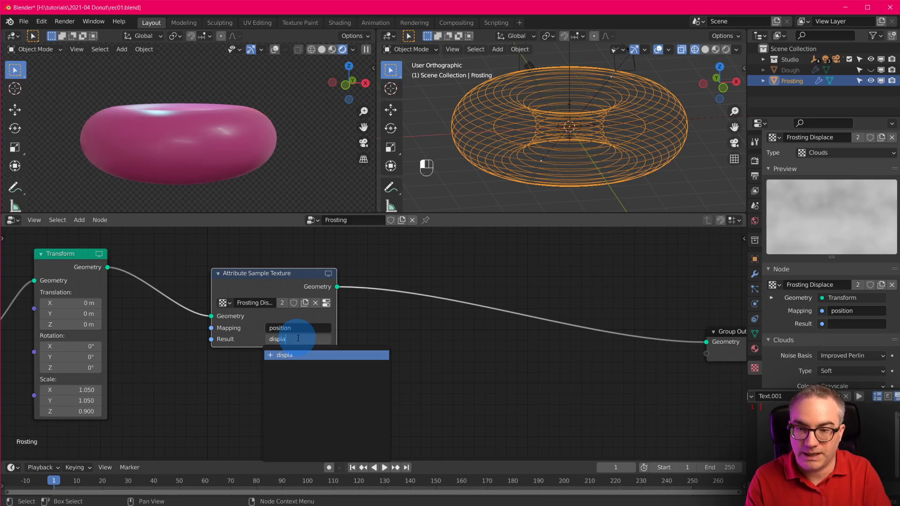
pyautogui.write('ce')
pyautogui.press('Return')
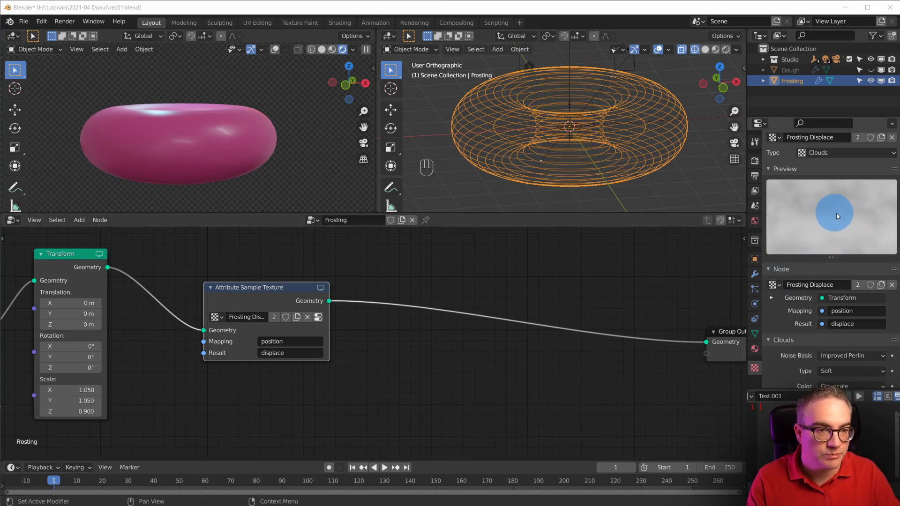
# - Insert an Attribute Math node between Attribute Sample Texture and Group Output and set its operation to Multiply
pyautogui.press('Home')
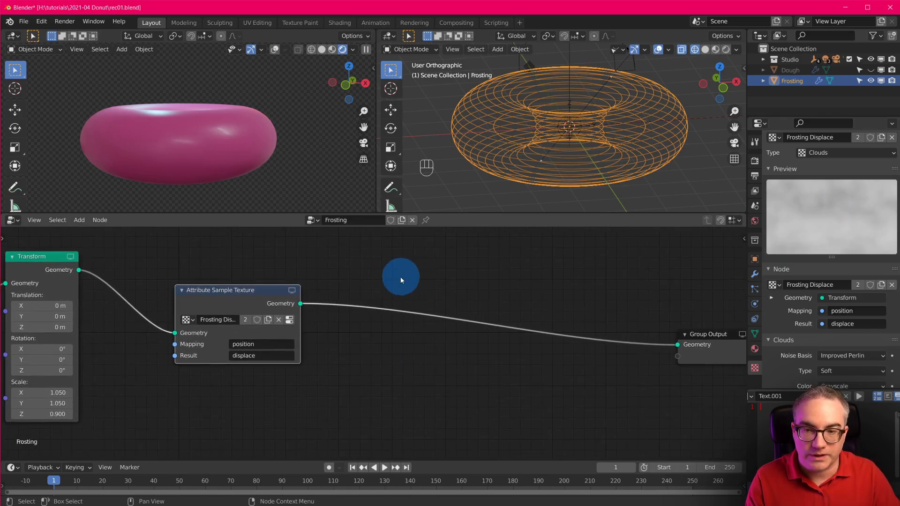
pyautogui.hotkey('shift', 'a')
pyautogui.moveTo(398, 274)
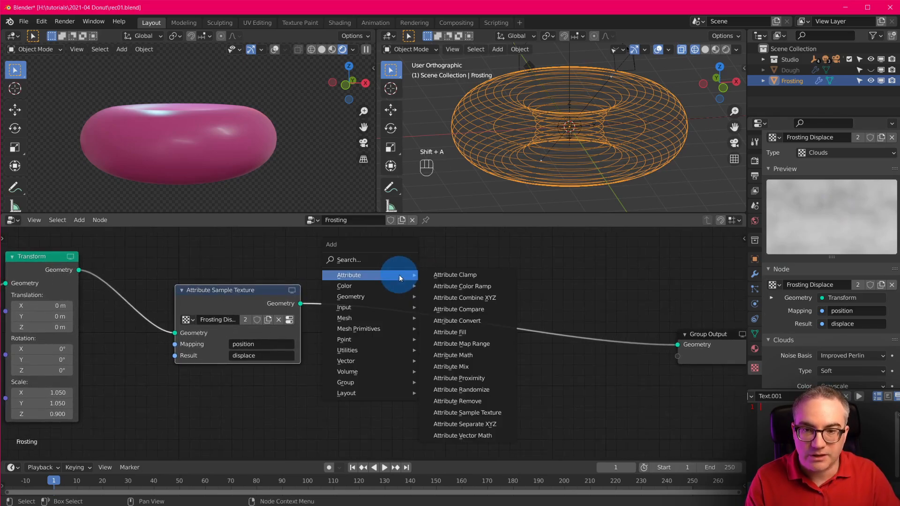
pyautogui.click(488, 360)
pyautogui.click(339, 259)
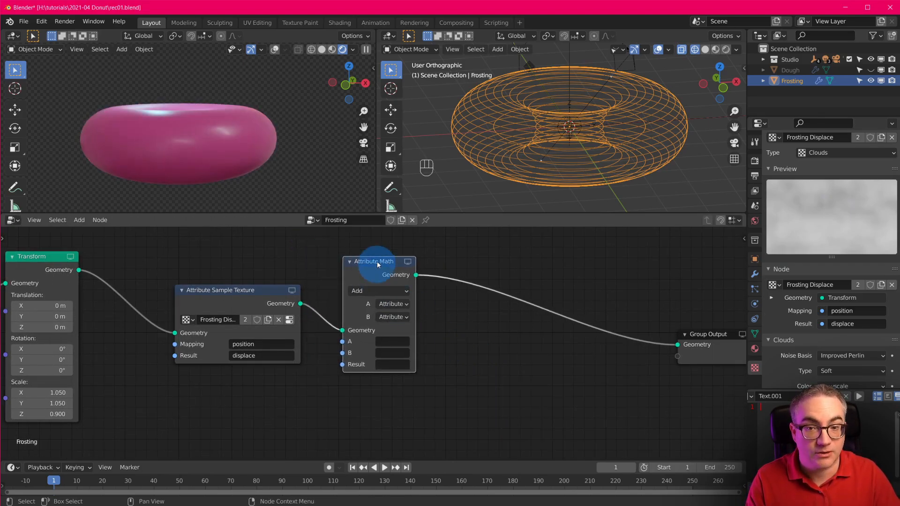
pyautogui.moveTo(377, 260); pyautogui.dragTo(371, 274)
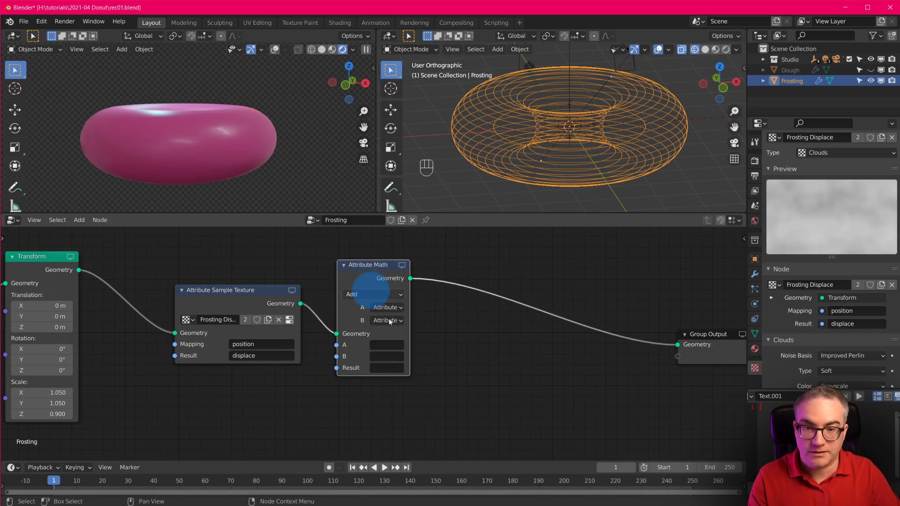
pyautogui.click(380, 295)
pyautogui.click(388, 346)
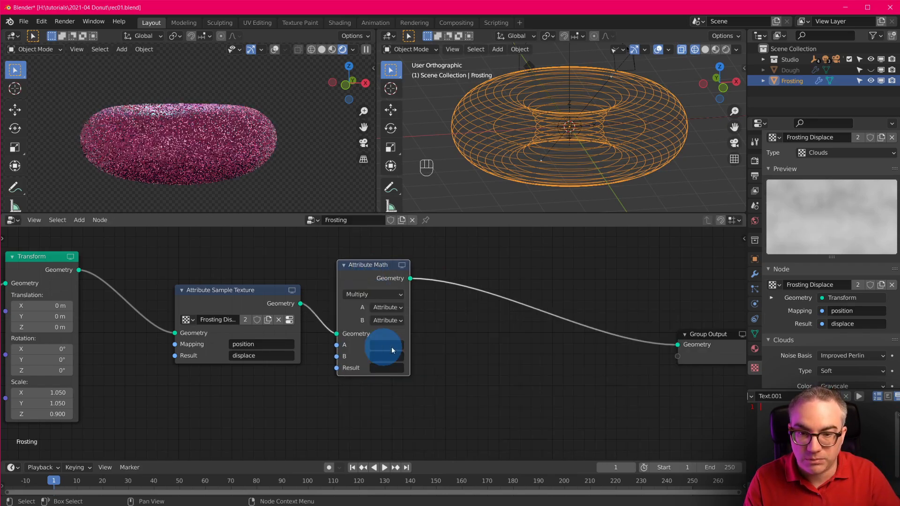
# - Use displace as the Attribute Math node's A and Result, and make B a Float with the value 0.3
pyautogui.keyDown('ctrl'); pyautogui.click(265, 355); pyautogui.keyUp('ctrl')
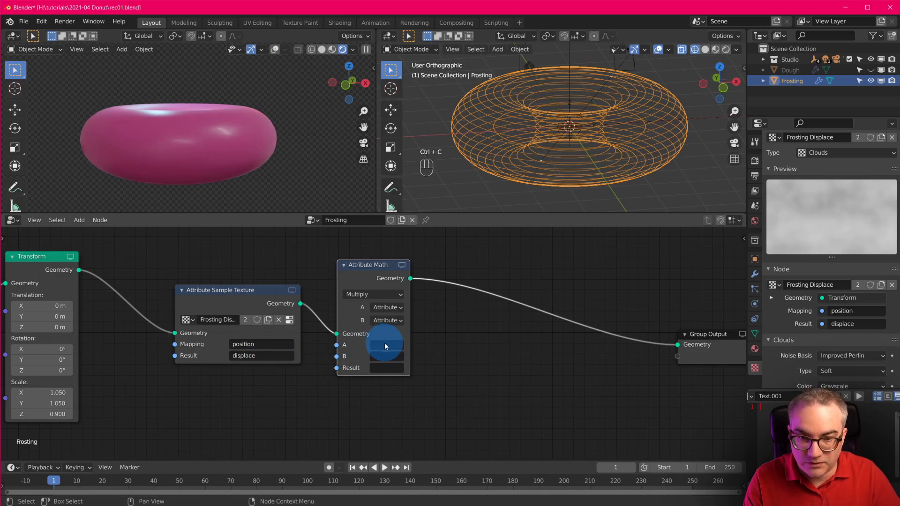
pyautogui.write('displace')
pyautogui.click(386, 320)
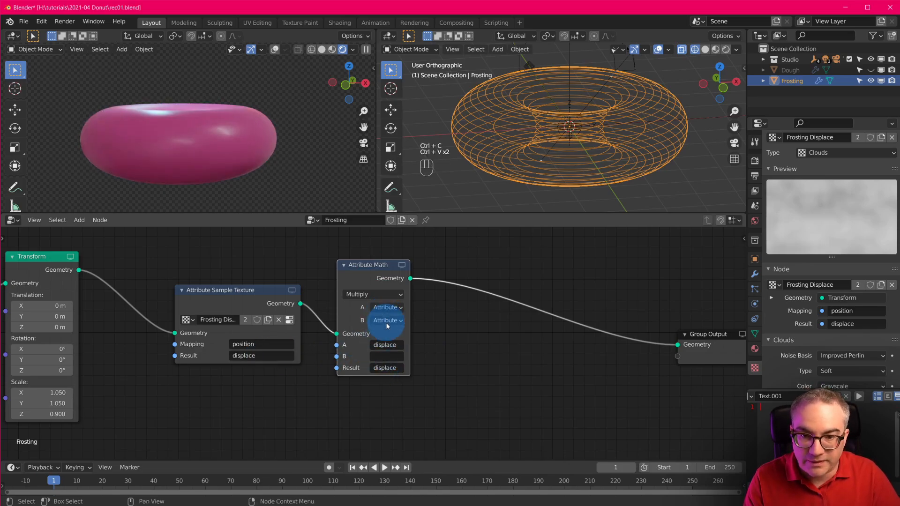
pyautogui.click(390, 345)
pyautogui.click(380, 356)
pyautogui.write('0.0')
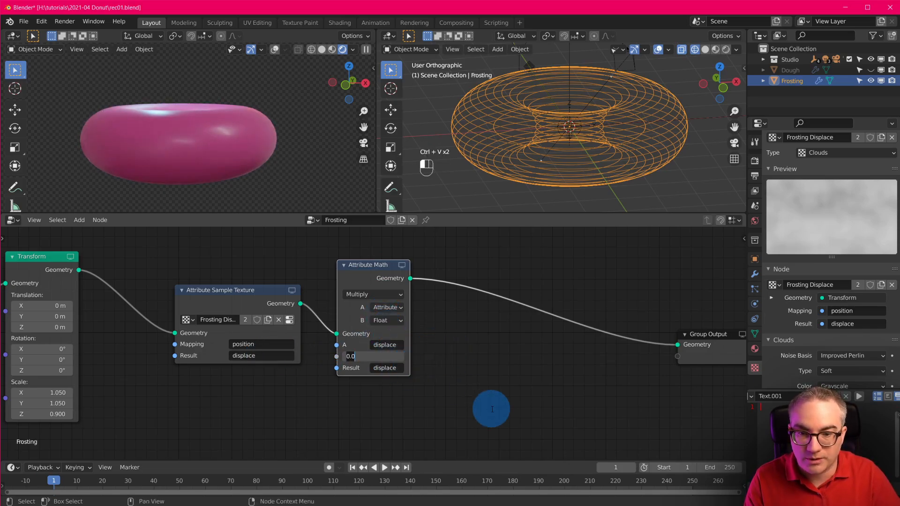
pyautogui.write('0.3')
pyautogui.press('Return')
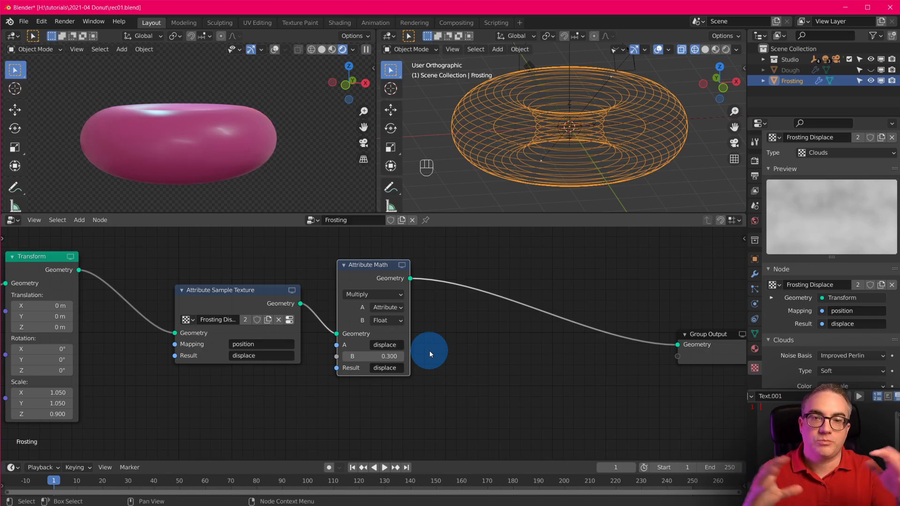
# - Duplicate the Attribute Math node onto the link before Group Output and set the copy's A attribute to normal
pyautogui.hotkey('shift', 'd')
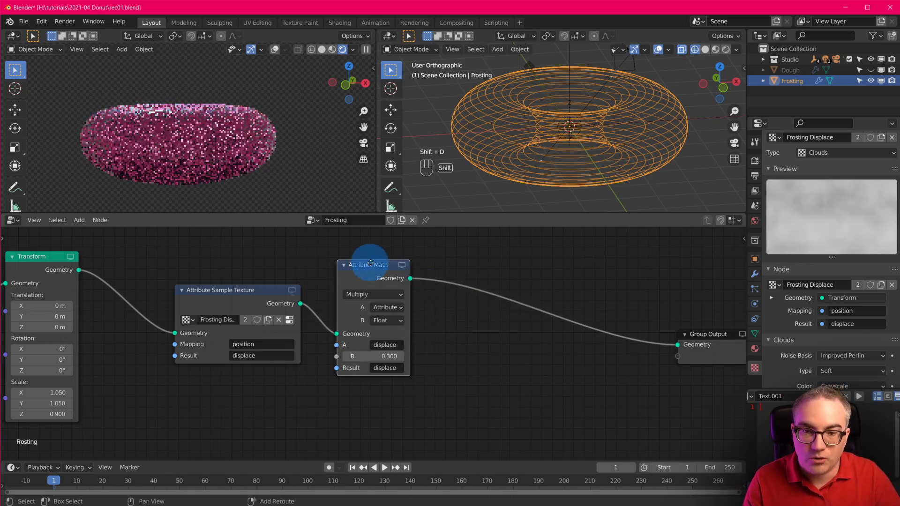
pyautogui.click(486, 265)
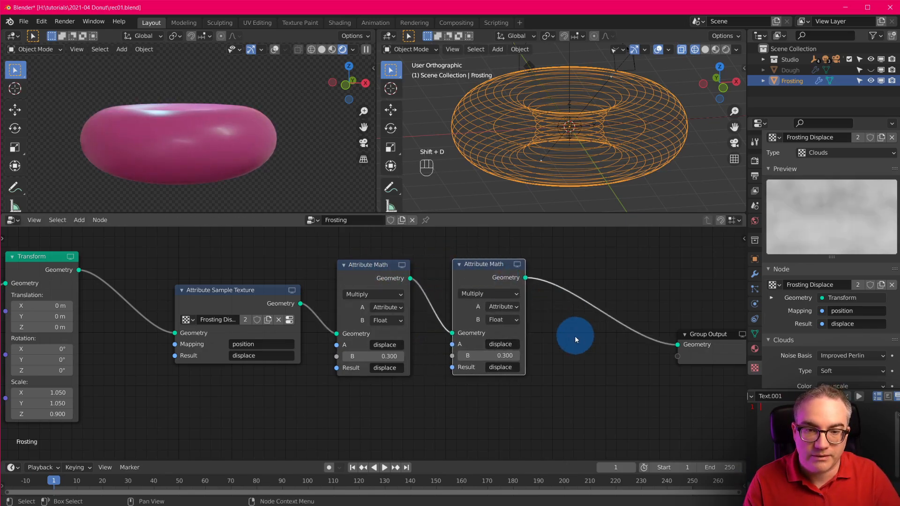
pyautogui.click(500, 344)
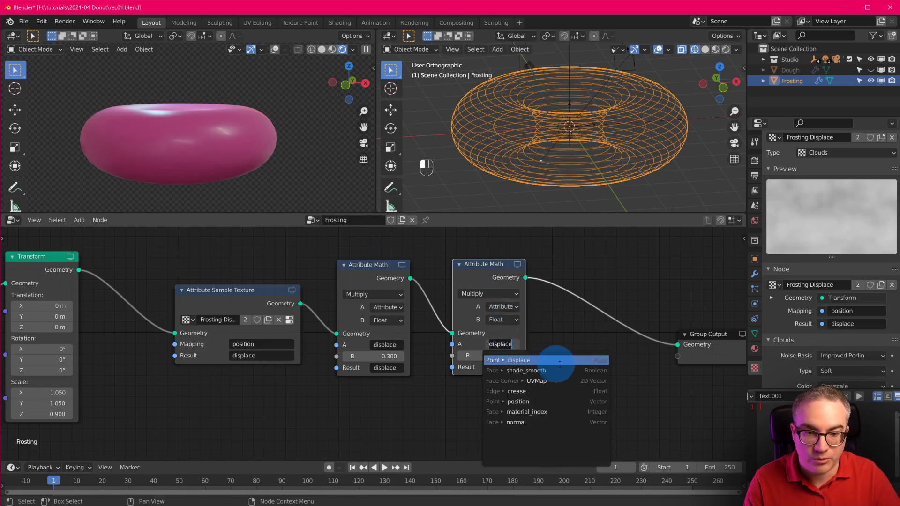
pyautogui.click(556, 422)
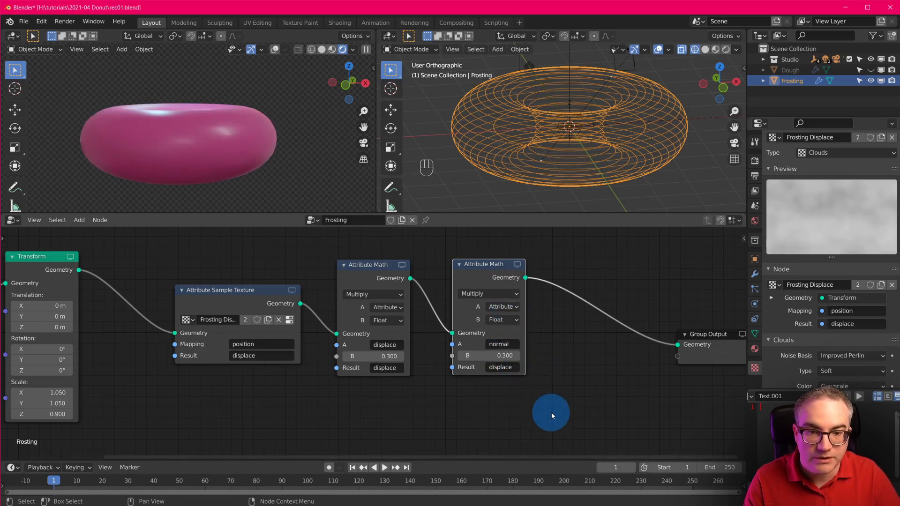
# - On the second Attribute Math node, use the displace attribute as B and set the Result to normaldisplace
pyautogui.click(503, 319)
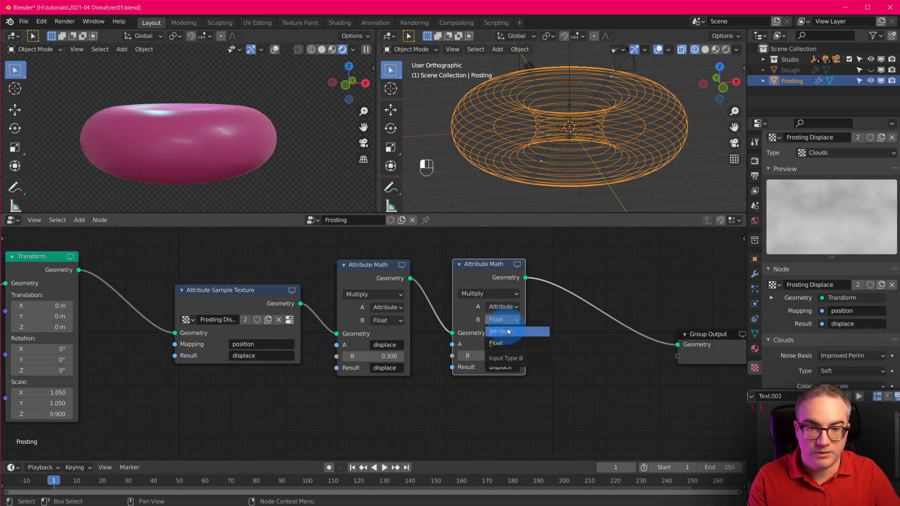
pyautogui.click(497, 327)
pyautogui.hotkey('ctrl', 'c')
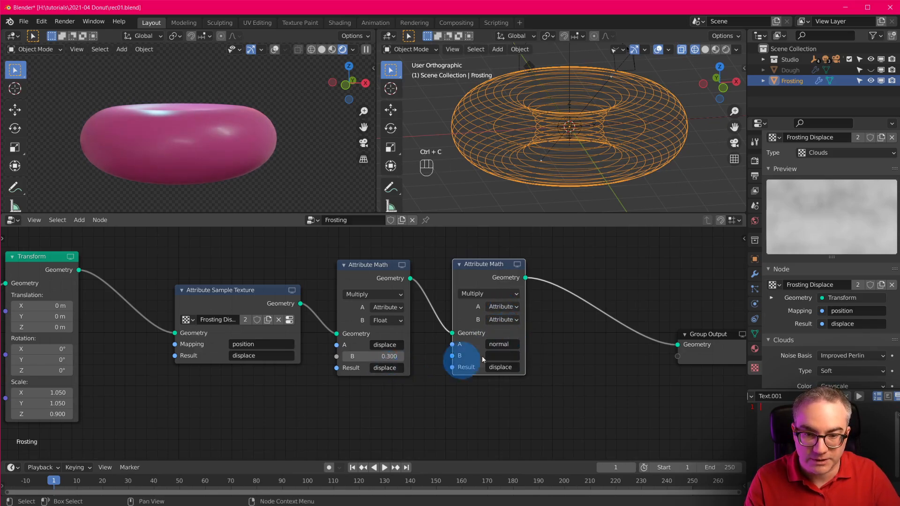
pyautogui.hotkey('ctrl', 'v')
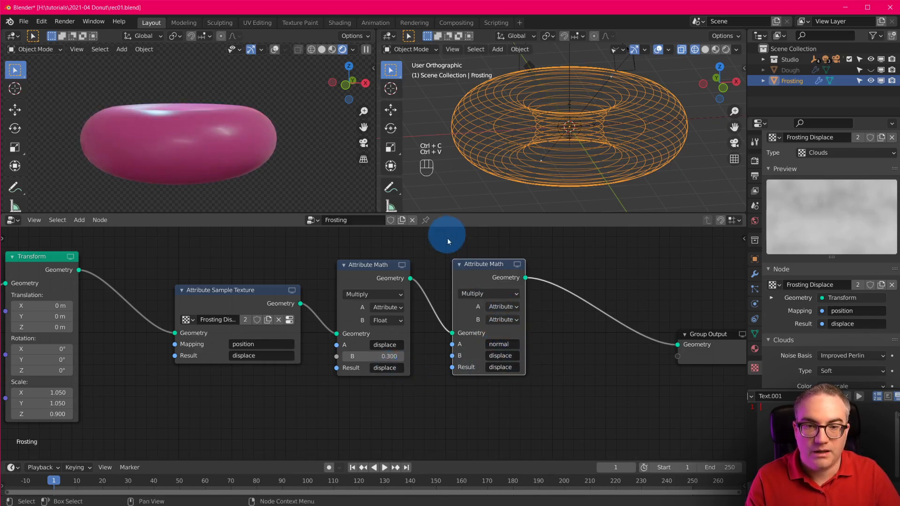
pyautogui.moveTo(473, 264); pyautogui.dragTo(459, 263)
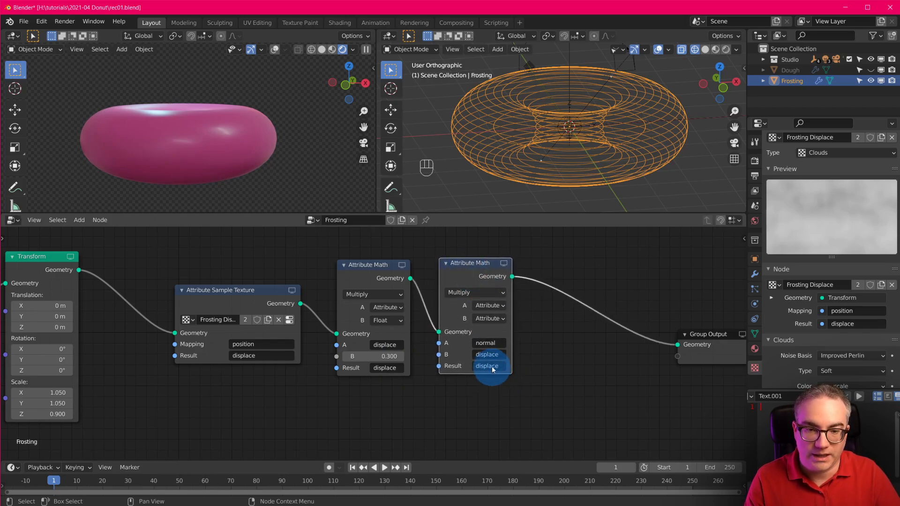
pyautogui.click(491, 366)
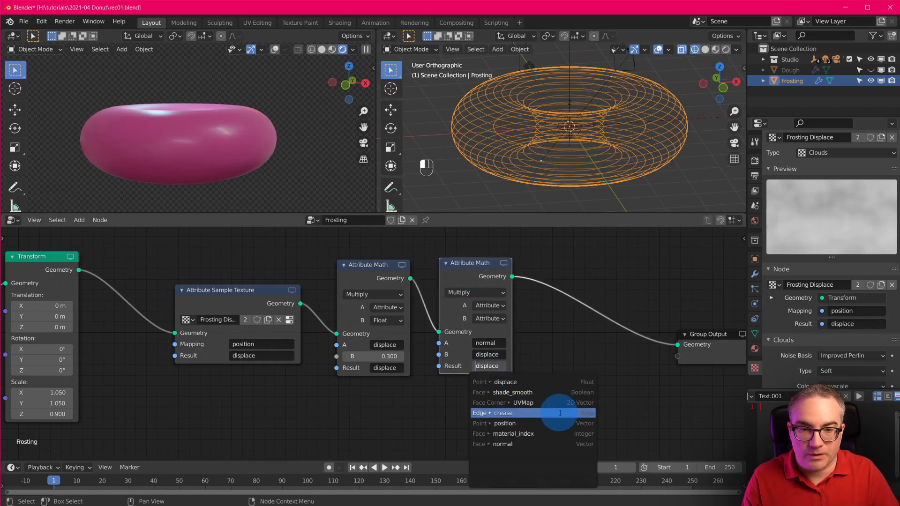
pyautogui.write('normal')
pyautogui.press('Return')
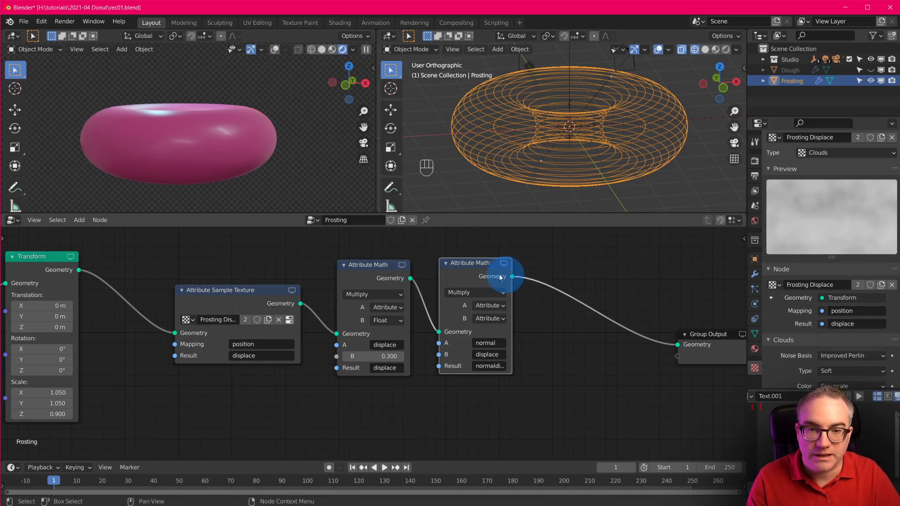
pyautogui.click(476, 255)
pyautogui.hotkey('shift', 'd')
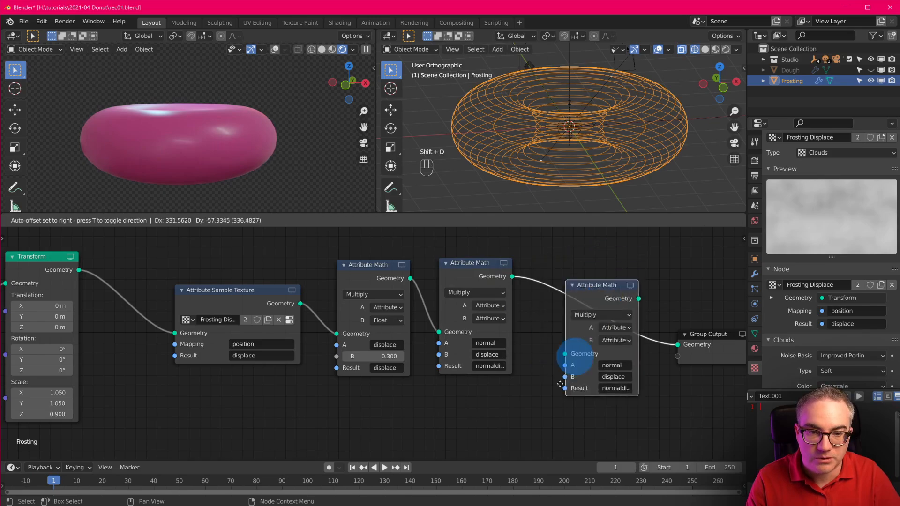
pyautogui.click(581, 359)
pyautogui.press('x')
# - Insert an Attribute Vector Math node on the link before Group Output and mute the second Attribute Math node
pyautogui.hotkey('shift', 'a')
pyautogui.moveTo(584, 262)
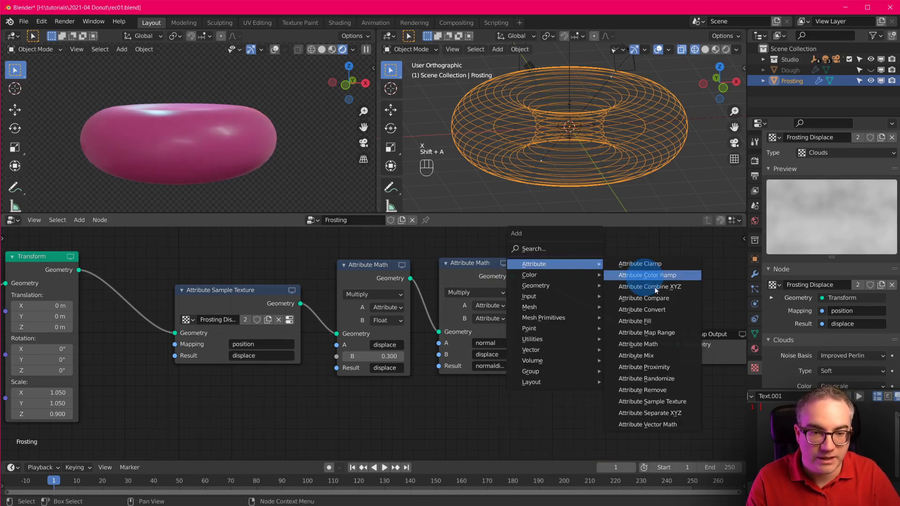
pyautogui.click(662, 422)
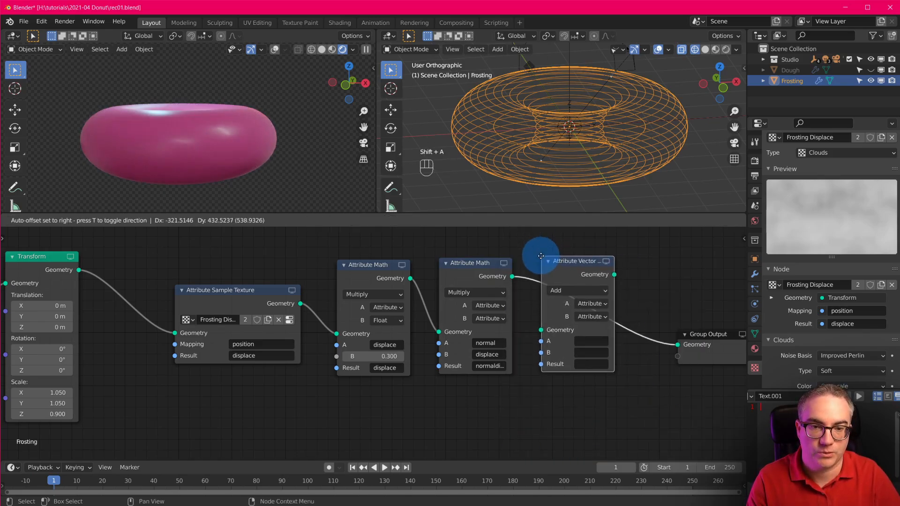
pyautogui.click(571, 340)
pyautogui.click(472, 268)
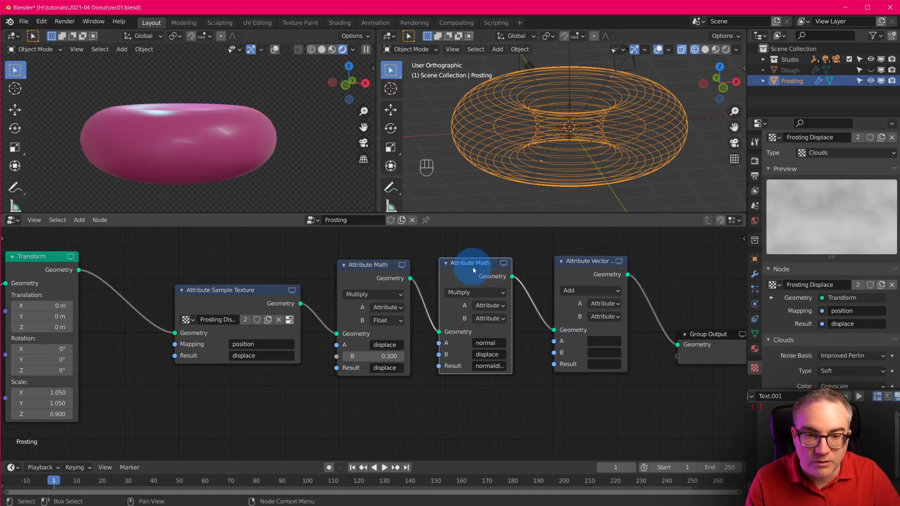
pyautogui.press('m')
# - Set the Attribute Vector Math node's A to normal, B to displace and Result to normaldisplace
pyautogui.click(604, 341)
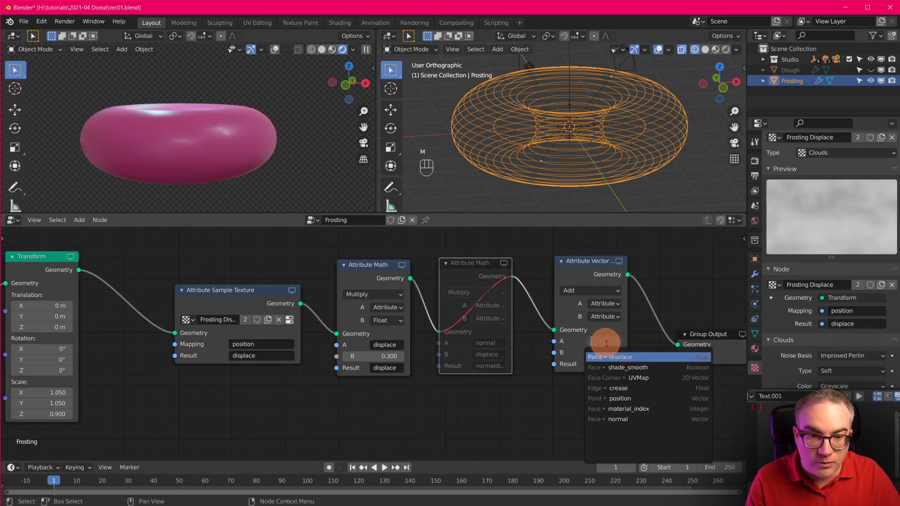
pyautogui.click(651, 419)
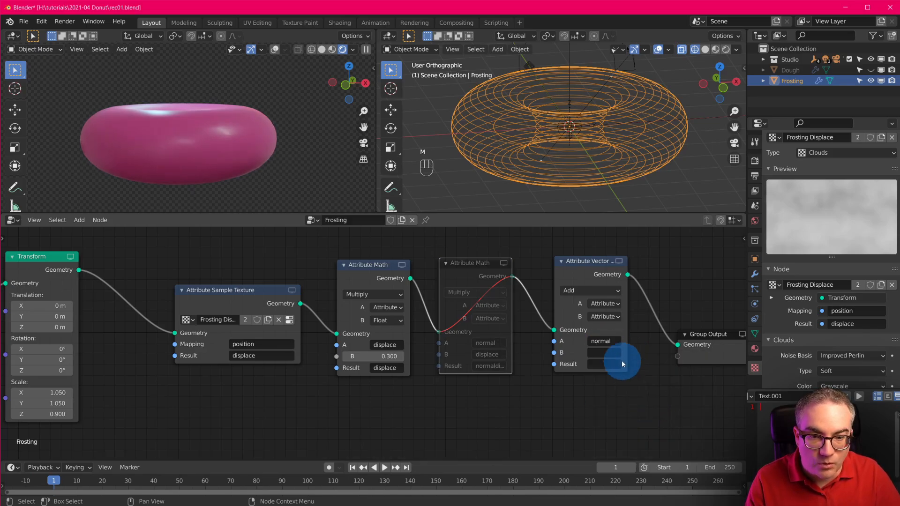
pyautogui.click(608, 351)
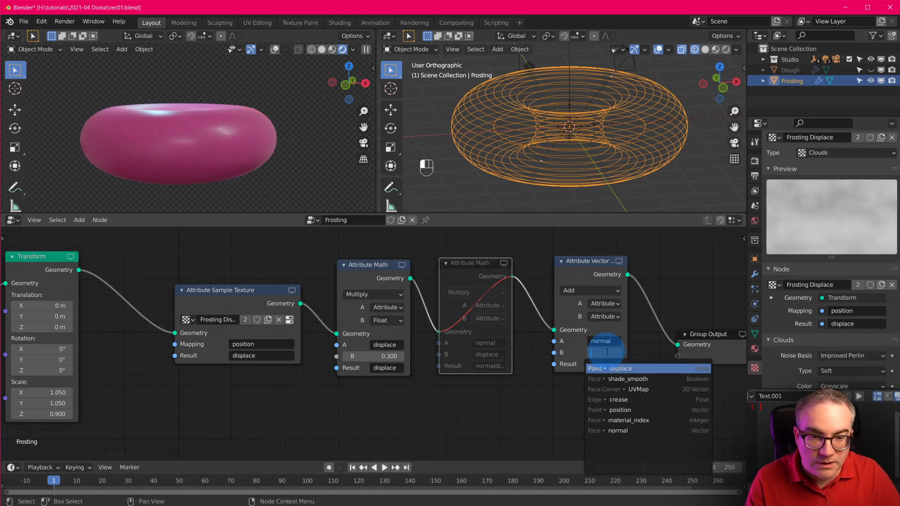
pyautogui.click(651, 371)
pyautogui.click(610, 365)
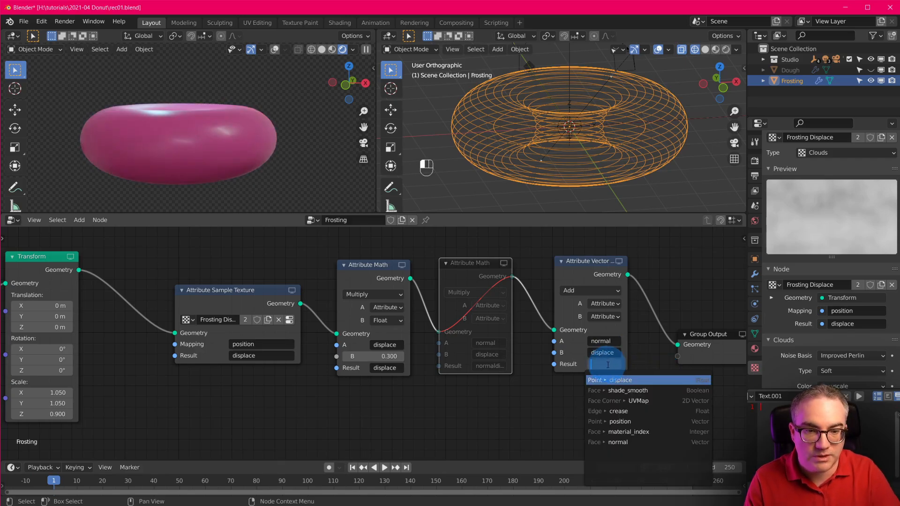
pyautogui.write('normaldi...')
pyautogui.press('Return')
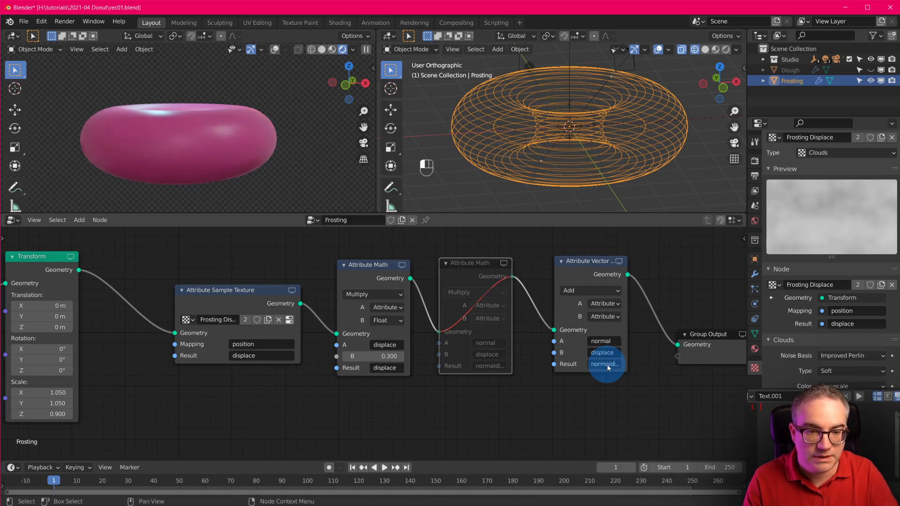
# - Delete the muted Attribute Math node and connect the remaining Attribute Math node's geometry to the Attribute Vector Math node
pyautogui.press('x')
pyautogui.moveTo(592, 274); pyautogui.dragTo(470, 271)
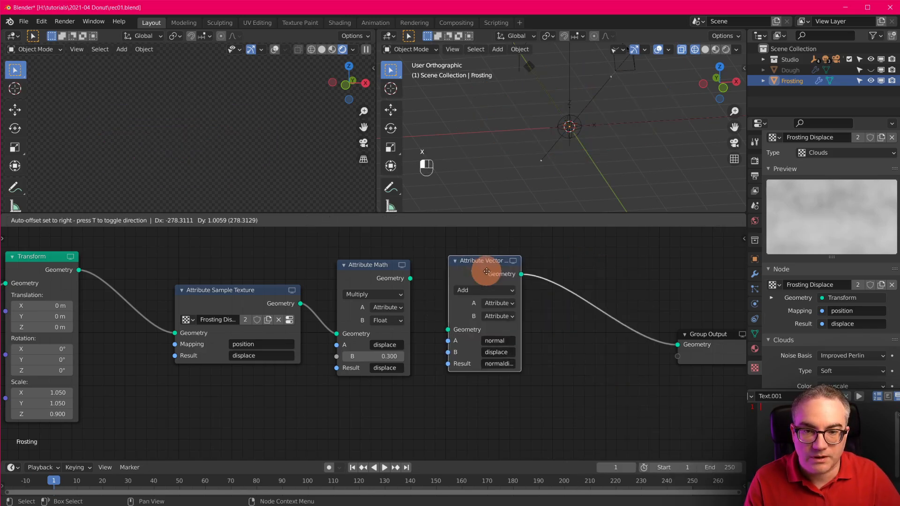
pyautogui.moveTo(410, 279); pyautogui.dragTo(434, 336)
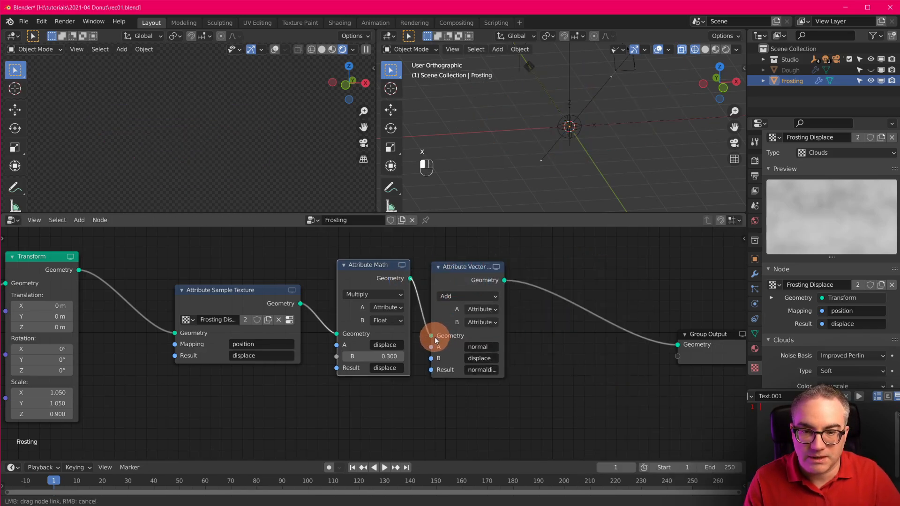
pyautogui.moveTo(466, 267); pyautogui.dragTo(472, 266)
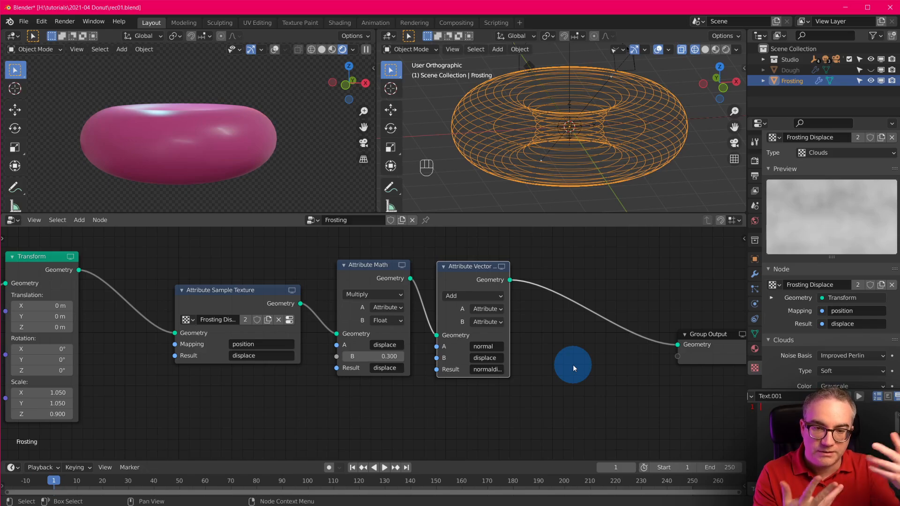
# - Duplicate the Attribute Vector Math node before Group Output and set the copy's A to position, B to normaldisplace and Result to position
pyautogui.hotkey('shift', 'd')
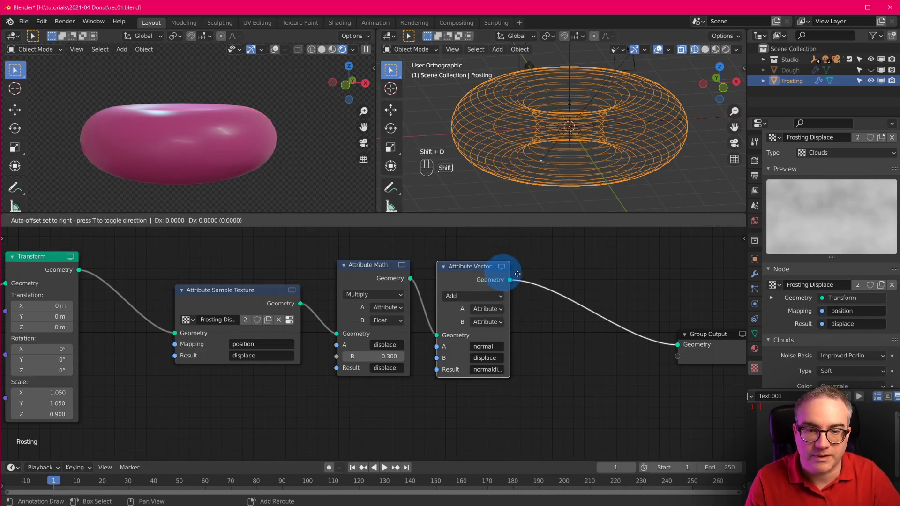
pyautogui.click(630, 272)
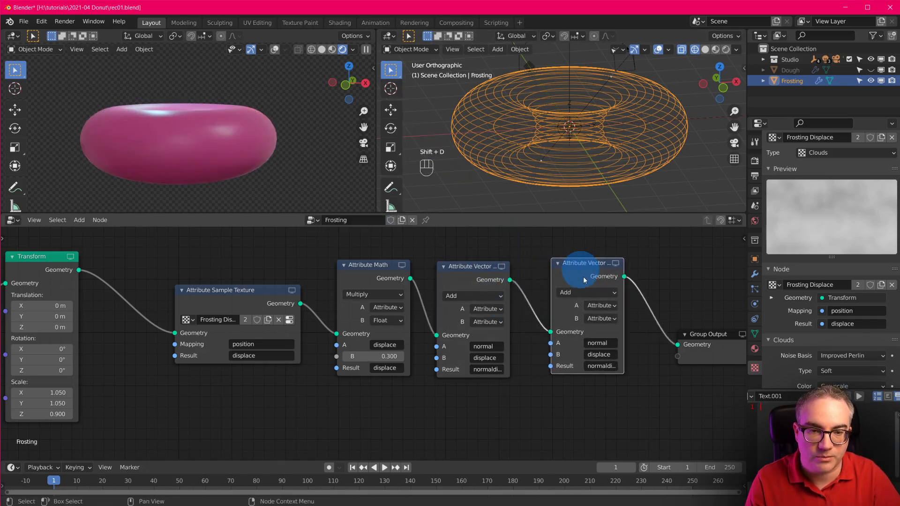
pyautogui.click(606, 345)
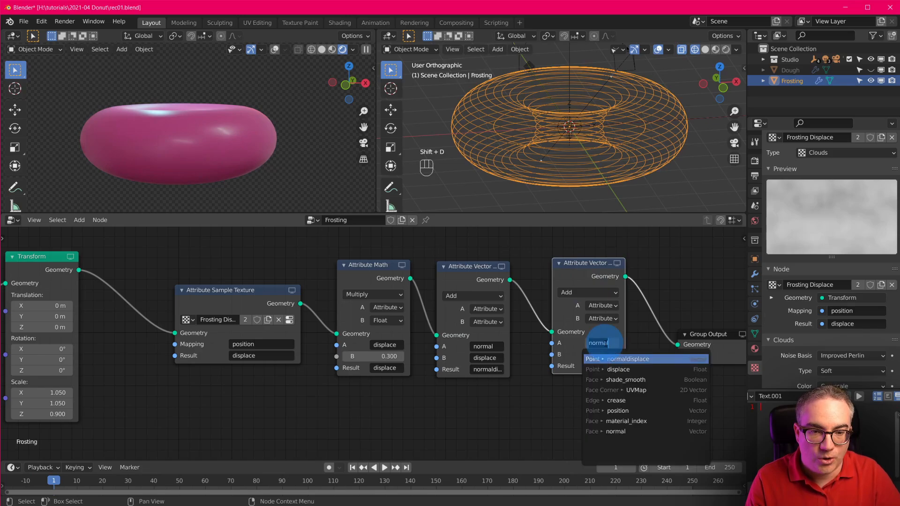
pyautogui.click(628, 410)
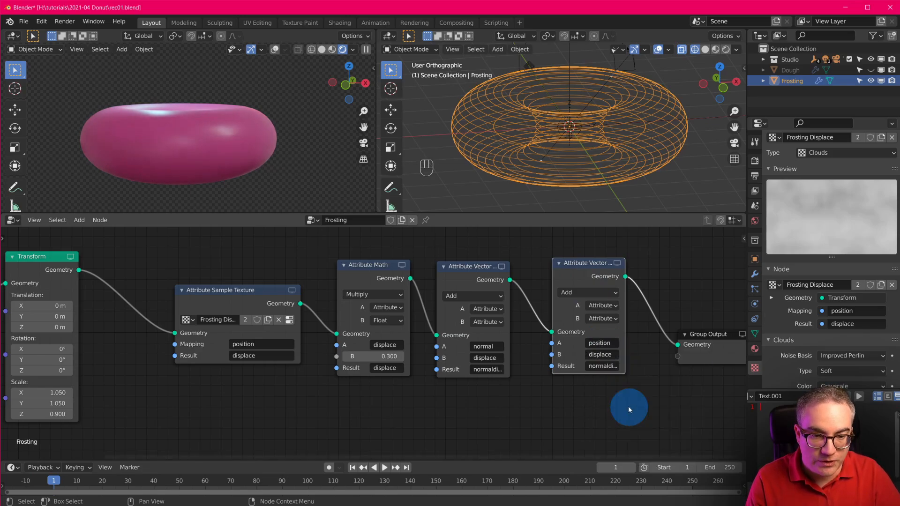
pyautogui.write('normaldisplace')
pyautogui.click(598, 367)
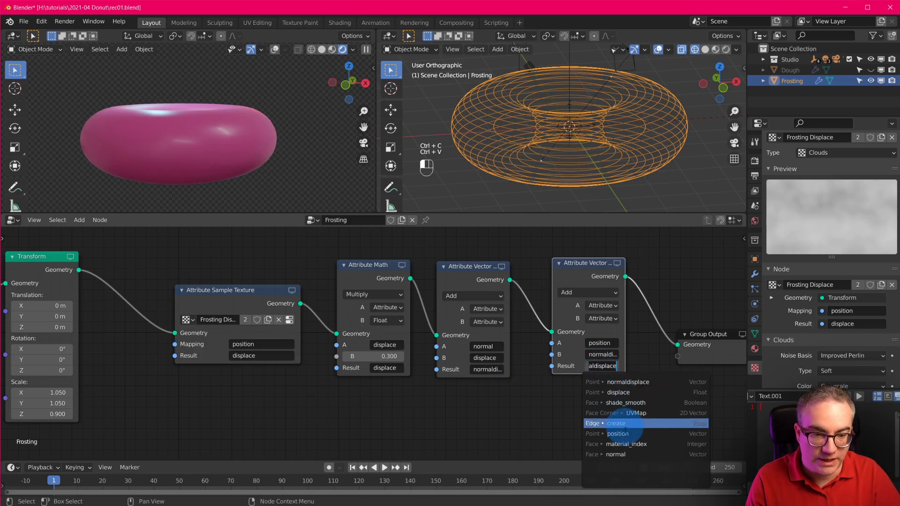
pyautogui.click(621, 432)
pyautogui.moveTo(583, 271); pyautogui.dragTo(564, 277)
pyautogui.scroll(3, 497, 342)
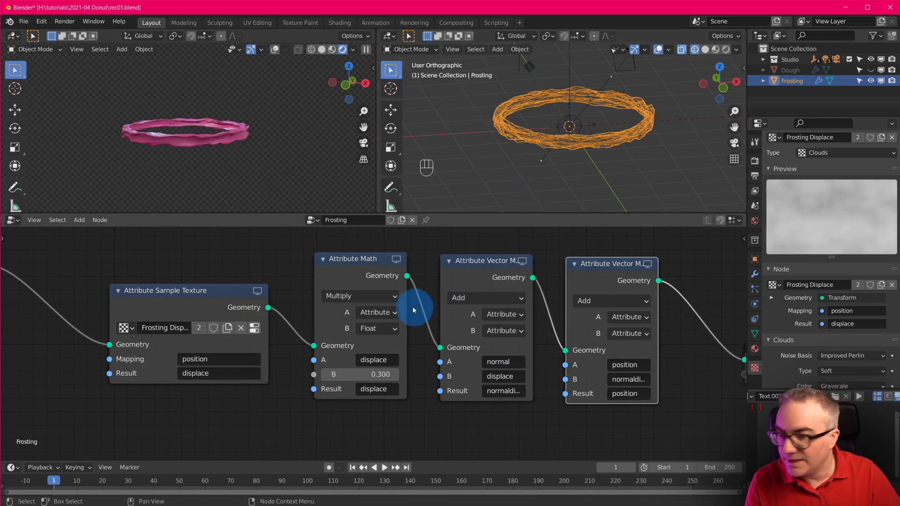
# - Change the first Attribute Vector Math node's operation to Multiply and set the Attribute Math node's B to -0.360
pyautogui.moveTo(371, 374); pyautogui.dragTo(304, 375)
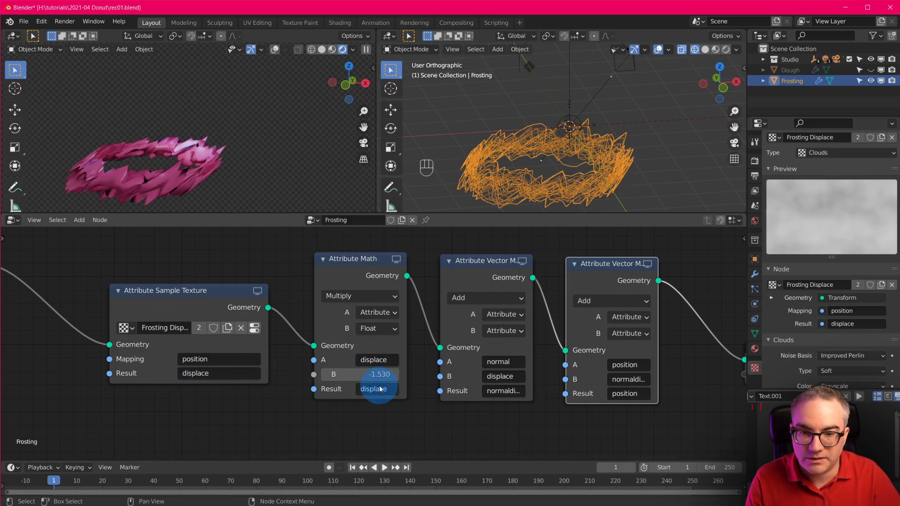
pyautogui.keyDown('shift'); pyautogui.moveTo(377, 377); pyautogui.dragTo(403, 376); pyautogui.keyUp('shift')
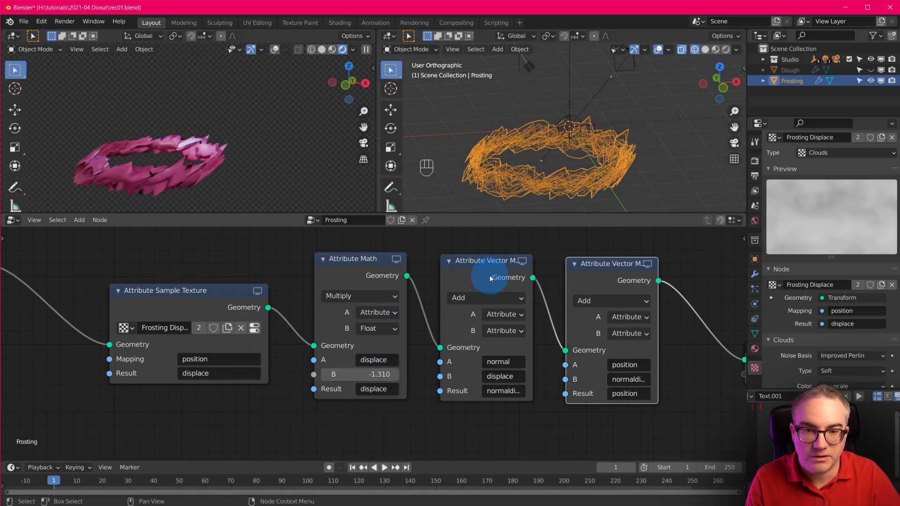
pyautogui.click(483, 298)
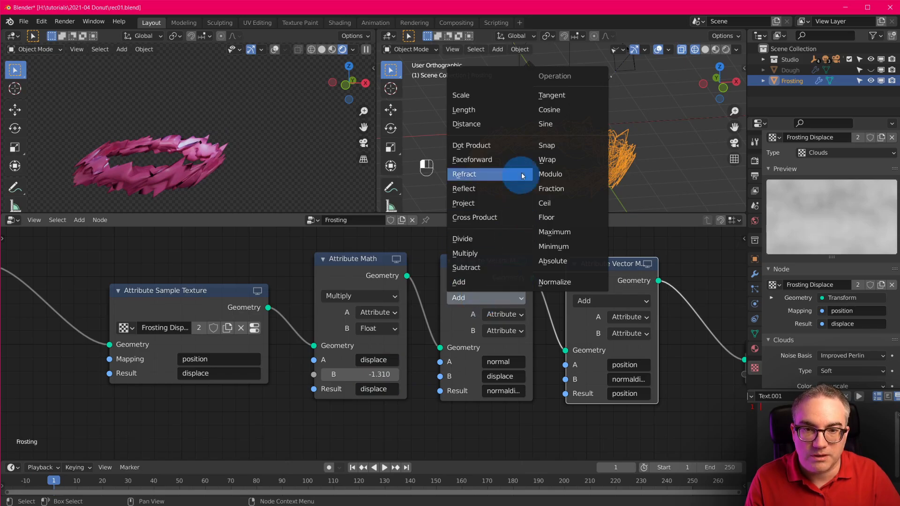
pyautogui.click(500, 254)
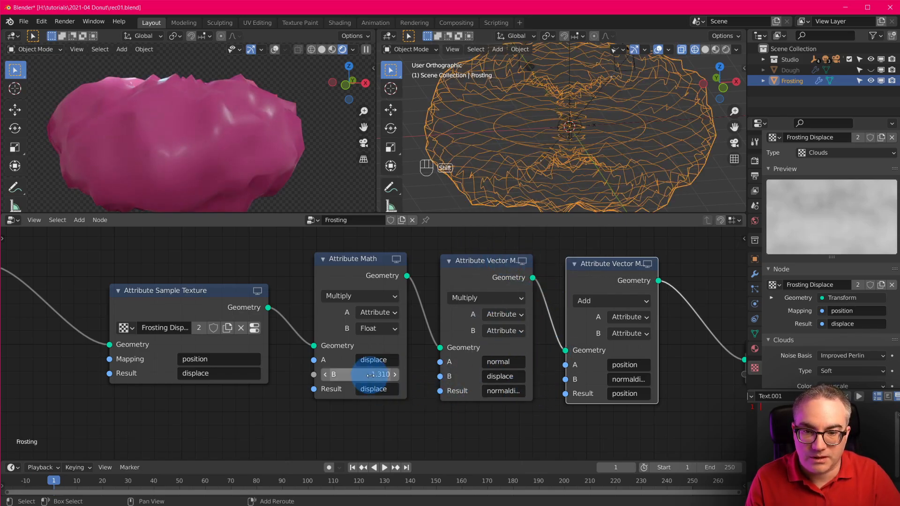
pyautogui.keyDown('shift'); pyautogui.moveTo(372, 374); pyautogui.dragTo(412, 371); pyautogui.keyUp('shift')
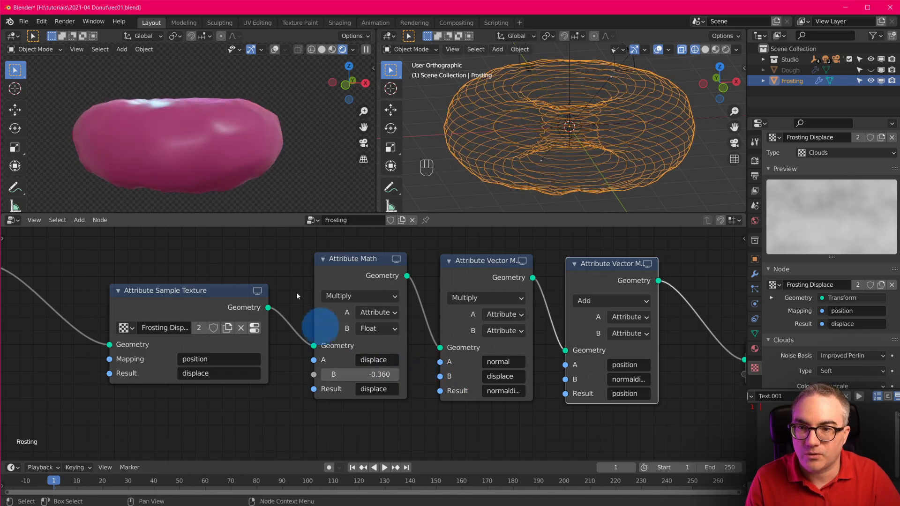
# - Set the Size of the Frosting Displace clouds texture to 2.00 and check the frosting's surface
pyautogui.moveTo(237, 136); pyautogui.dragTo(266, 140, button='middle')
pyautogui.scroll(3, 266, 140)
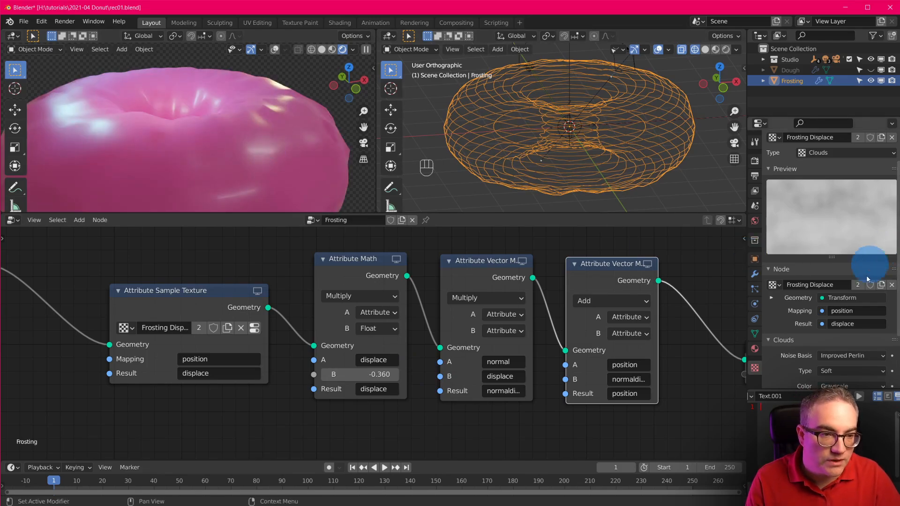
pyautogui.scroll(-4, 853, 359)
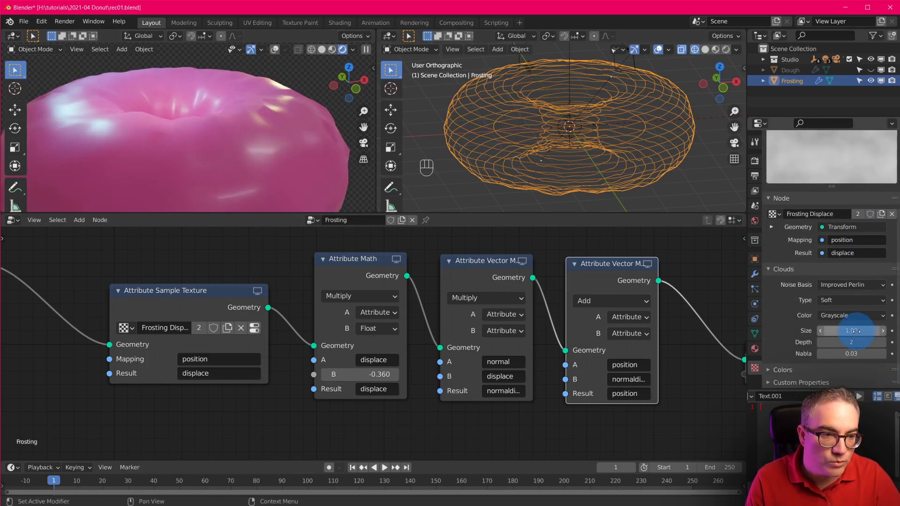
pyautogui.click(858, 331)
pyautogui.write('2')
pyautogui.press('Return')
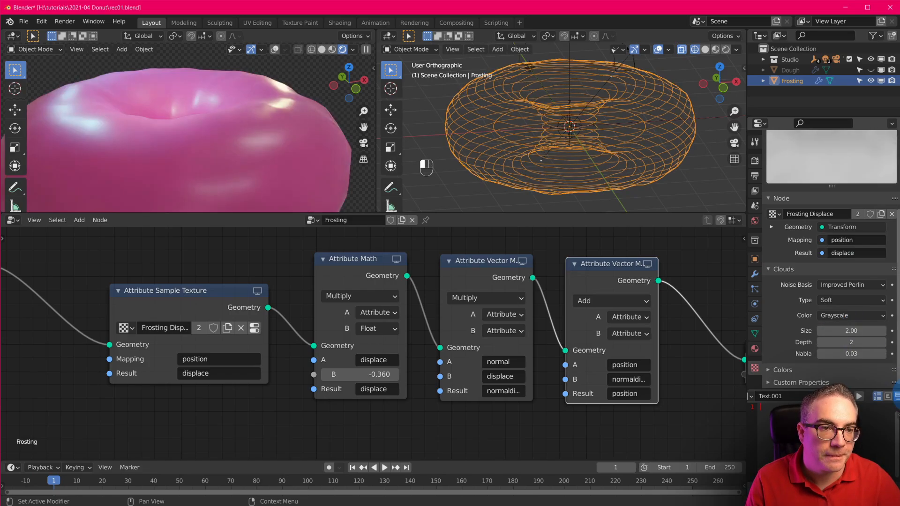
pyautogui.moveTo(207, 140); pyautogui.dragTo(216, 155, button='middle')
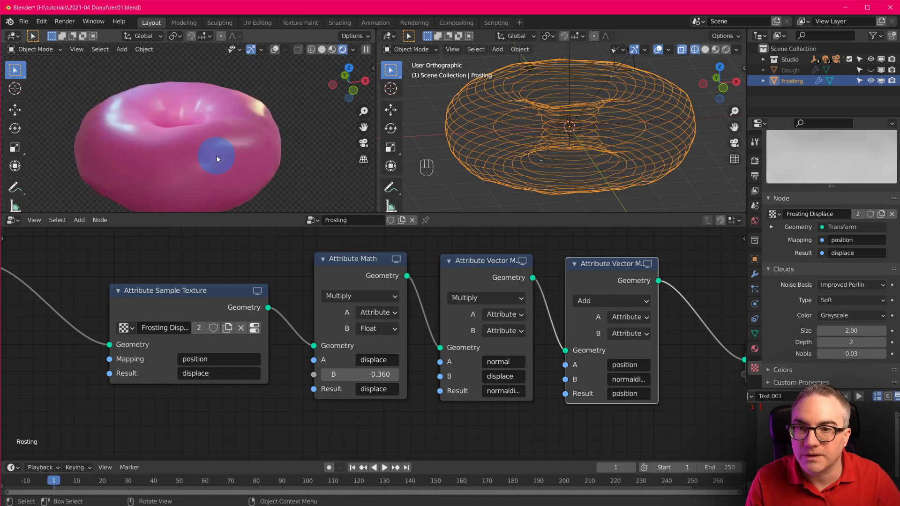
pyautogui.scroll(1, 216, 155)
# - Switch the second 3D viewport to solid shading and enable its wireframe overlay
pyautogui.moveTo(538, 148)
pyautogui.mouseDown(button='middle')
pyautogui.moveTo(606, 131)
pyautogui.moveTo(605, 168)
pyautogui.moveTo(611, 142)
pyautogui.mouseUp(button='middle')
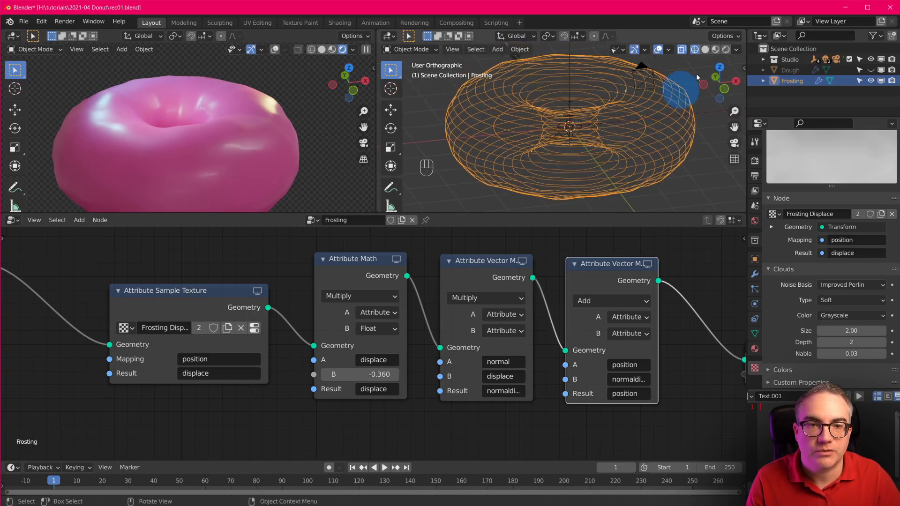
pyautogui.click(705, 49)
pyautogui.moveTo(739, 90); pyautogui.dragTo(670, 54)
pyautogui.click(669, 51)
pyautogui.click(669, 51)
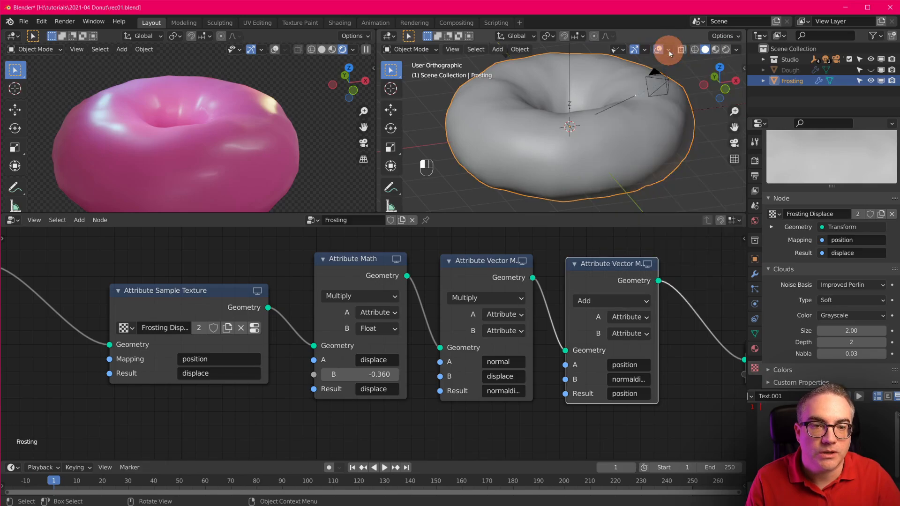
pyautogui.click(668, 50)
pyautogui.click(604, 227)
pyautogui.moveTo(514, 164); pyautogui.dragTo(631, 158, button='middle')
# - Examine the frosting's mesh lines and rendered surface up close in both 3D viewports
pyautogui.scroll(3, 630, 158)
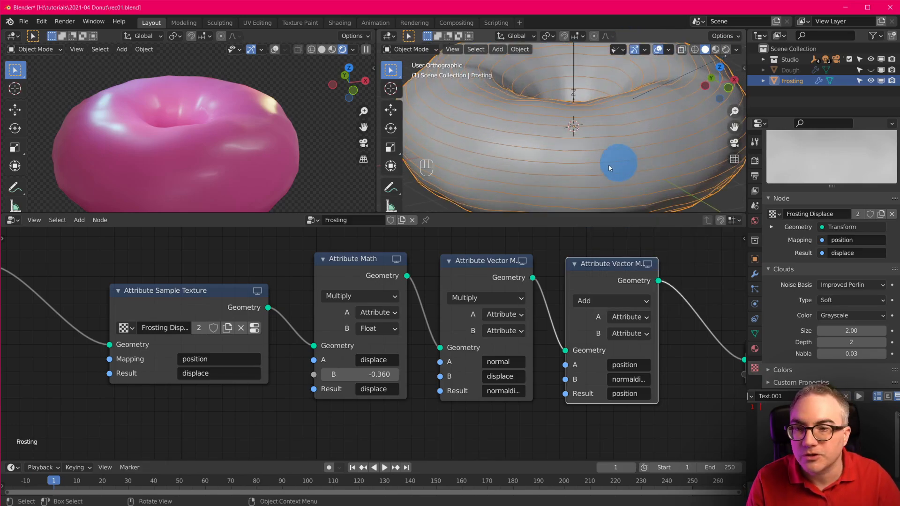
pyautogui.scroll(2, 223, 165)
pyautogui.scroll(2, 262, 130)
pyautogui.moveTo(262, 135); pyautogui.dragTo(279, 130, button='middle')
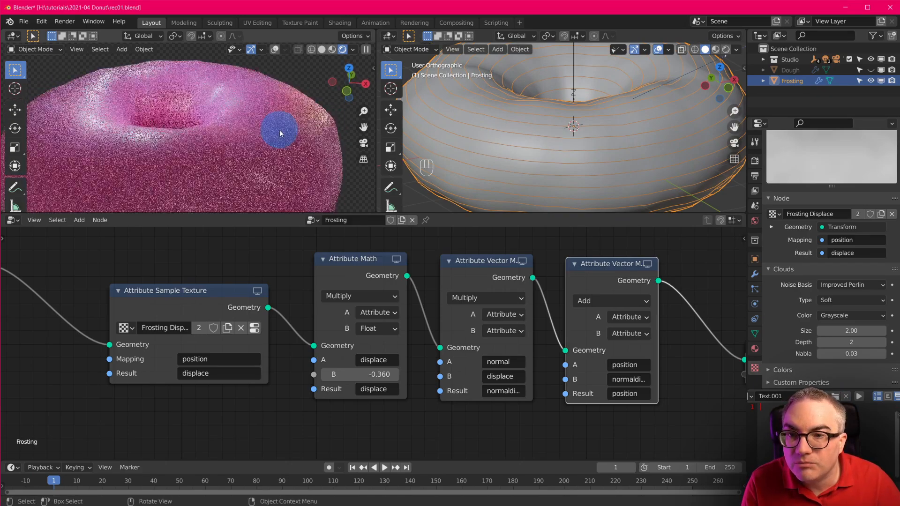
pyautogui.scroll(-3, 279, 130)
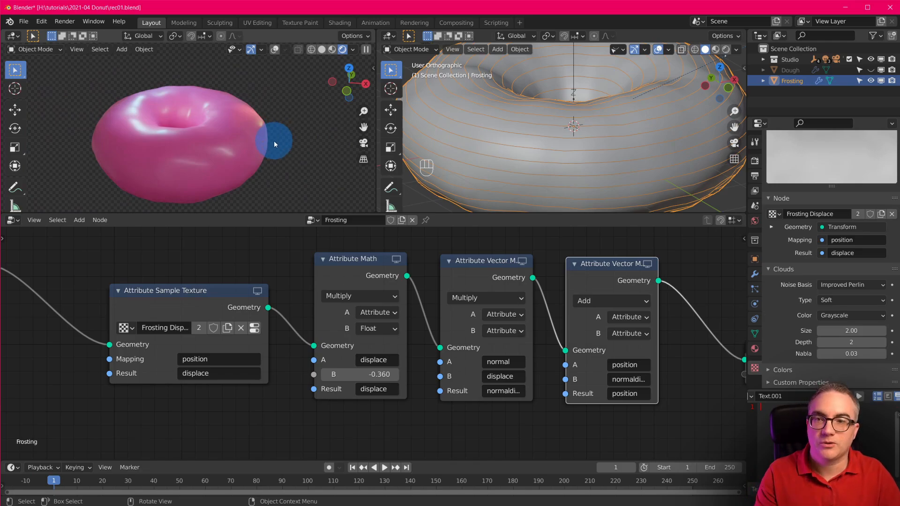
pyautogui.scroll(2, 274, 142)
pyautogui.scroll(-3, 478, 387)
pyautogui.scroll(2, 490, 401)
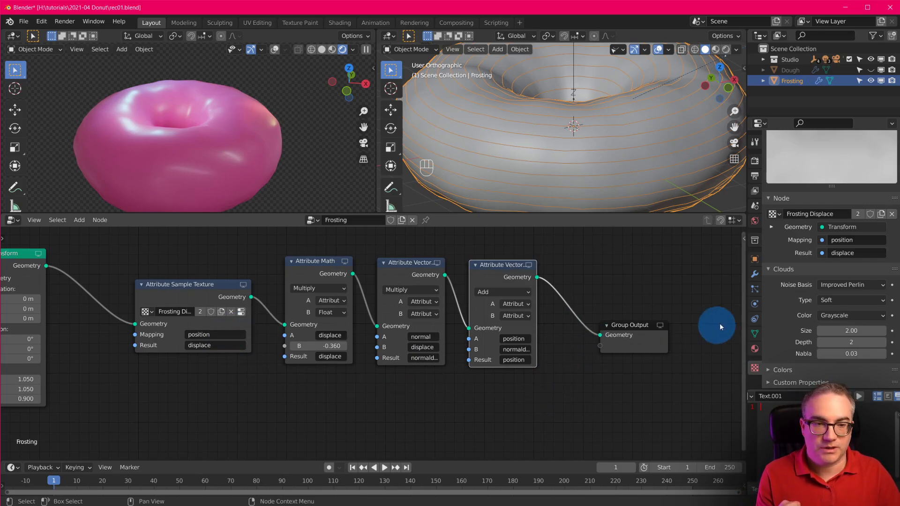
# - Unhide the Dough object, select it and expand its Displace modifier's settings
pyautogui.click(754, 274)
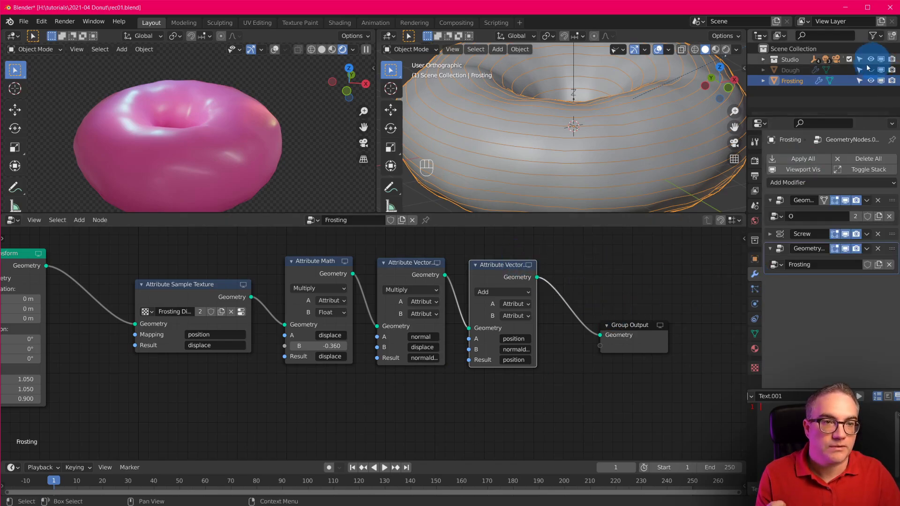
pyautogui.click(790, 70)
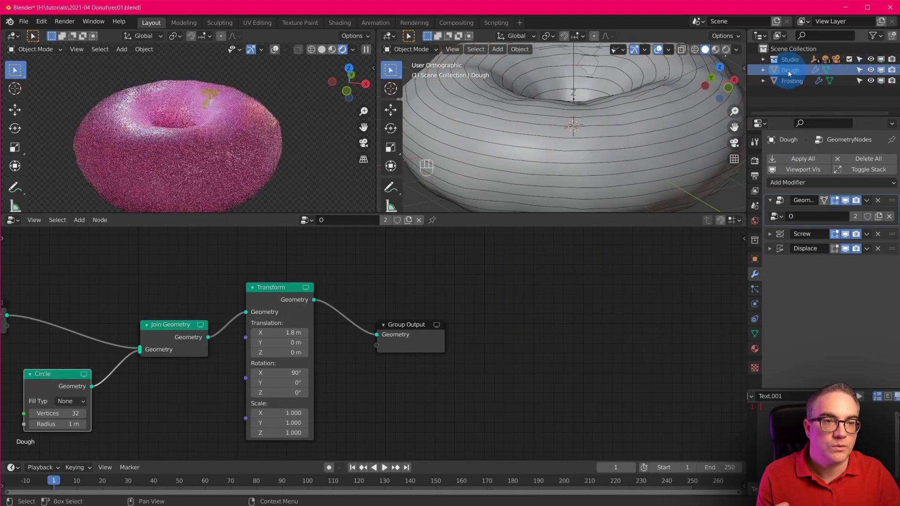
pyautogui.click(770, 249)
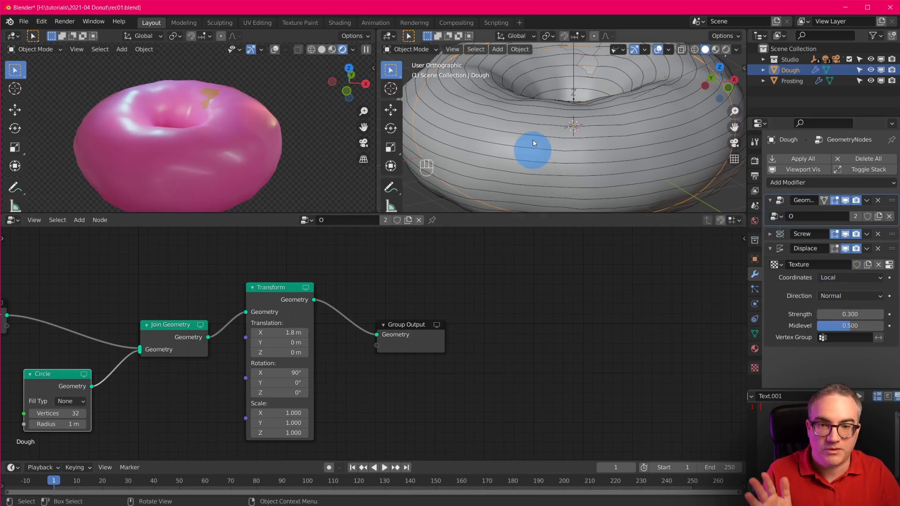
# - Reselect the Frosting object and examine its displacement nodes and how it covers the dough from above
pyautogui.click(782, 81)
pyautogui.scroll(1, 309, 400)
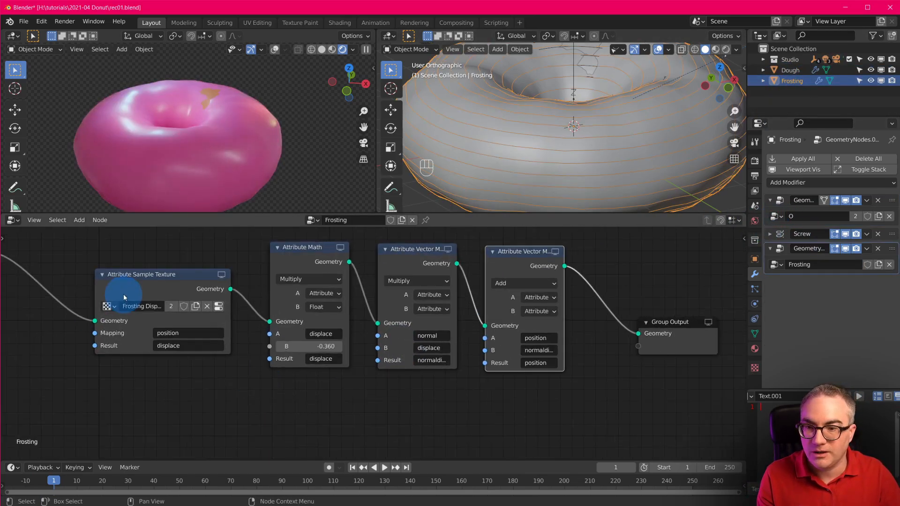
pyautogui.click(328, 351)
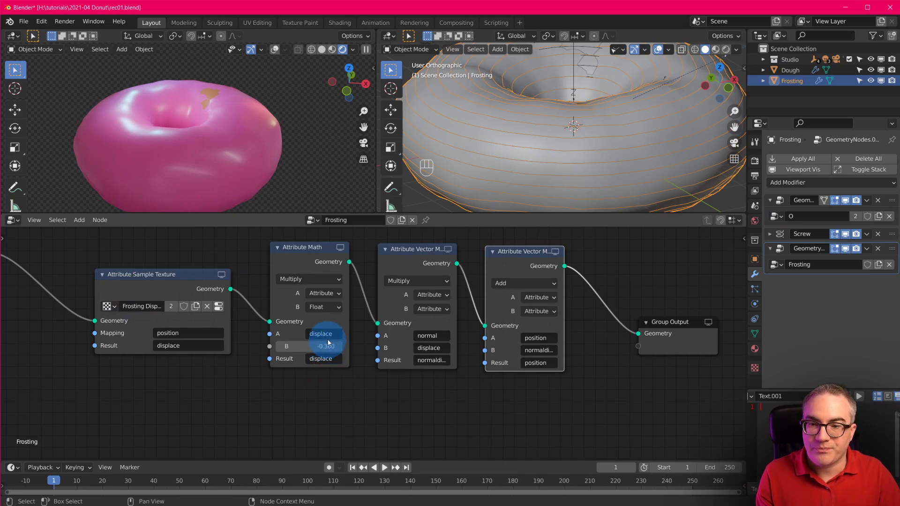
pyautogui.click(322, 335)
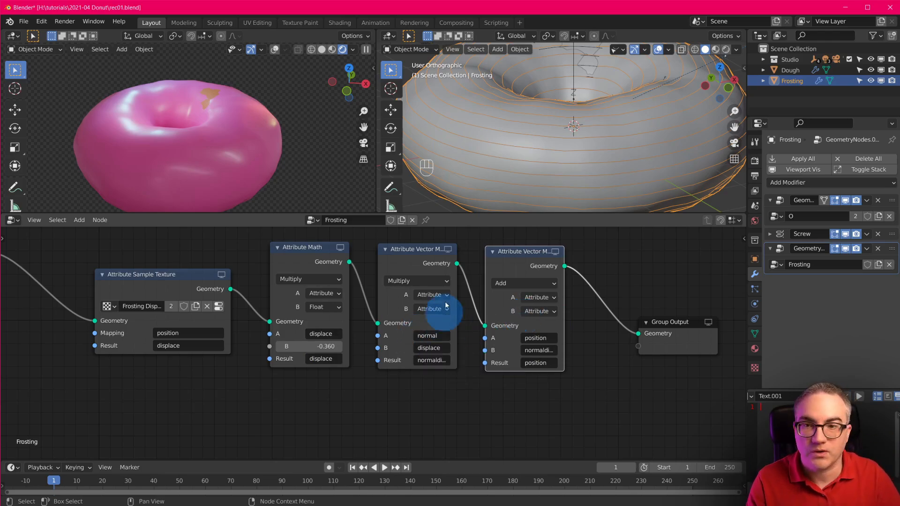
pyautogui.scroll(1, 268, 138)
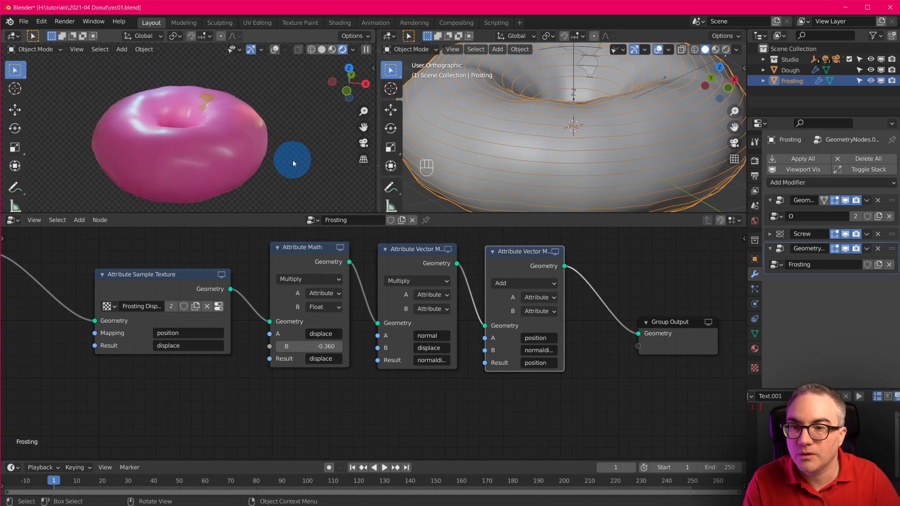
pyautogui.moveTo(292, 160); pyautogui.dragTo(562, 377, button='middle')
pyautogui.scroll(-2, 521, 394)
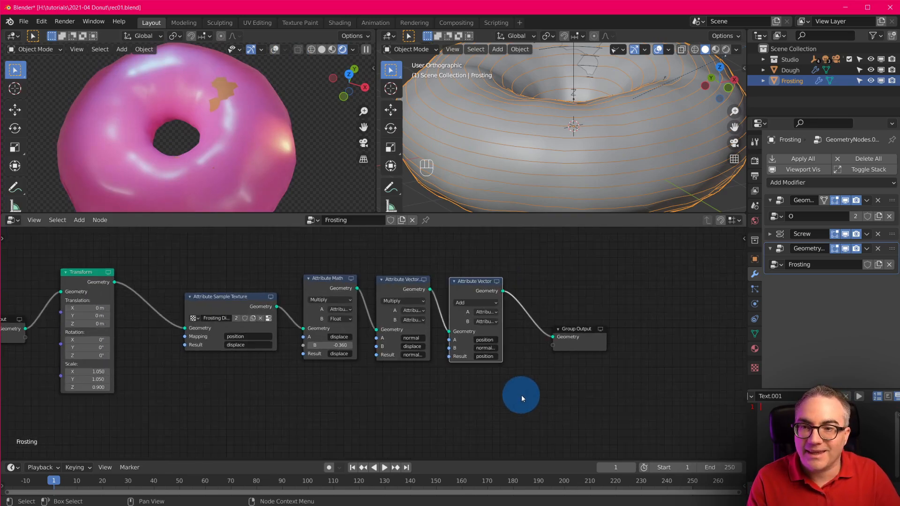
# - Move Group Output further away from the node chain and set the Attribute Math node's B to -0.340
pyautogui.moveTo(572, 333); pyautogui.dragTo(673, 330)
pyautogui.scroll(1, 308, 386)
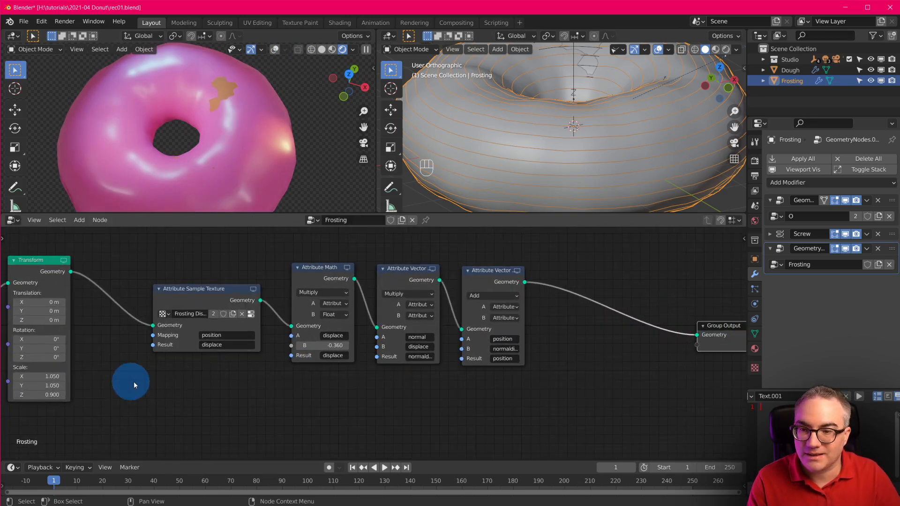
pyautogui.moveTo(134, 381); pyautogui.dragTo(203, 385, button='middle')
pyautogui.scroll(1, 365, 369)
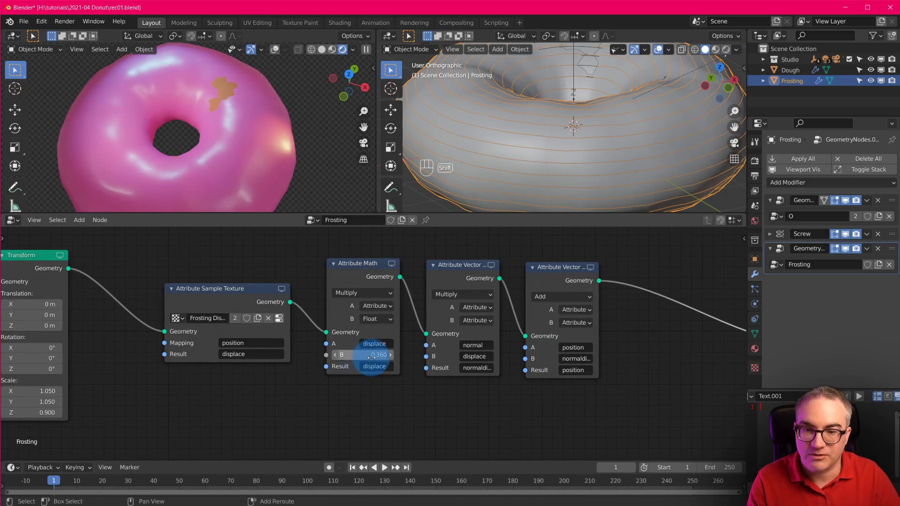
pyautogui.moveTo(371, 355)
pyautogui.mouseDown()
pyautogui.moveTo(362, 354)
pyautogui.moveTo(372, 354)
pyautogui.mouseUp()
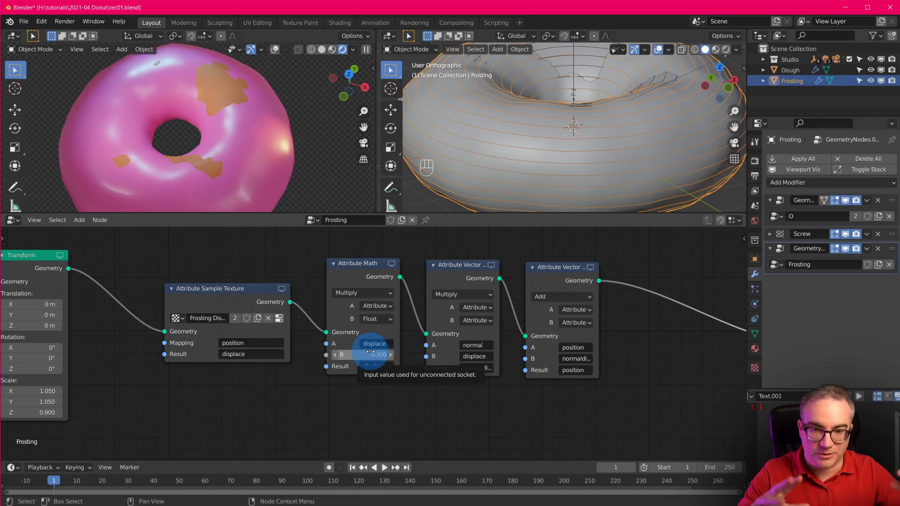
pyautogui.keyDown('shift'); pyautogui.moveTo(370, 356); pyautogui.dragTo(368, 354); pyautogui.keyUp('shift')
# - Add a Frame around the Attribute Sample Texture, Attribute Math and both Attribute Vector Math nodes
pyautogui.moveTo(635, 363); pyautogui.dragTo(409, 353, button='middle')
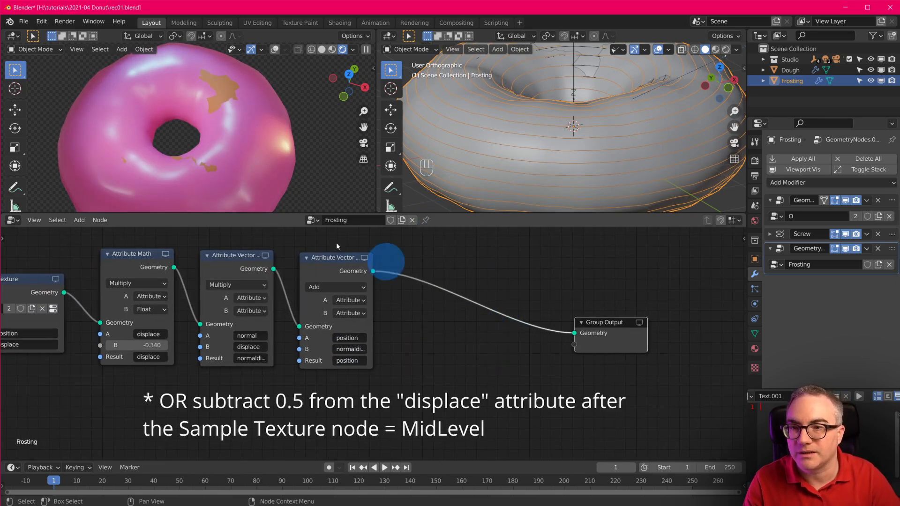
pyautogui.moveTo(306, 155); pyautogui.dragTo(303, 117, button='middle')
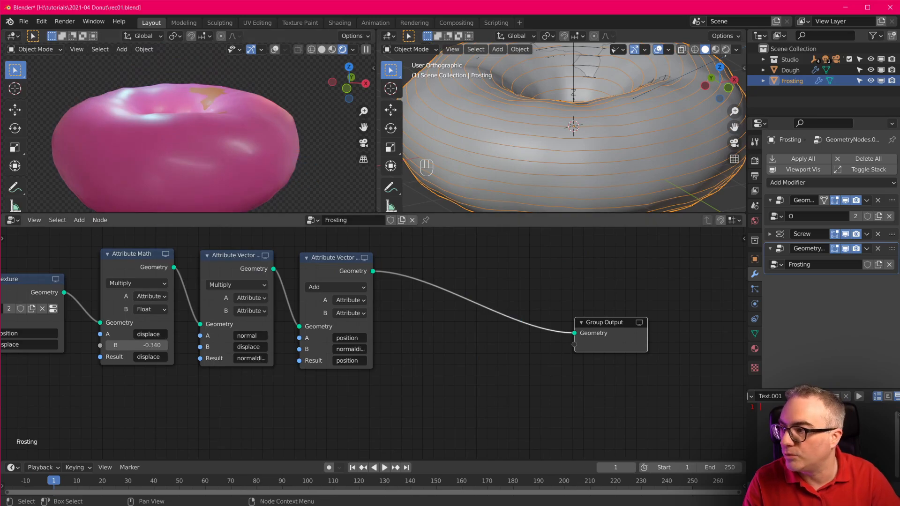
pyautogui.scroll(-3, 538, 342)
pyautogui.hotkey('shift', 'a')
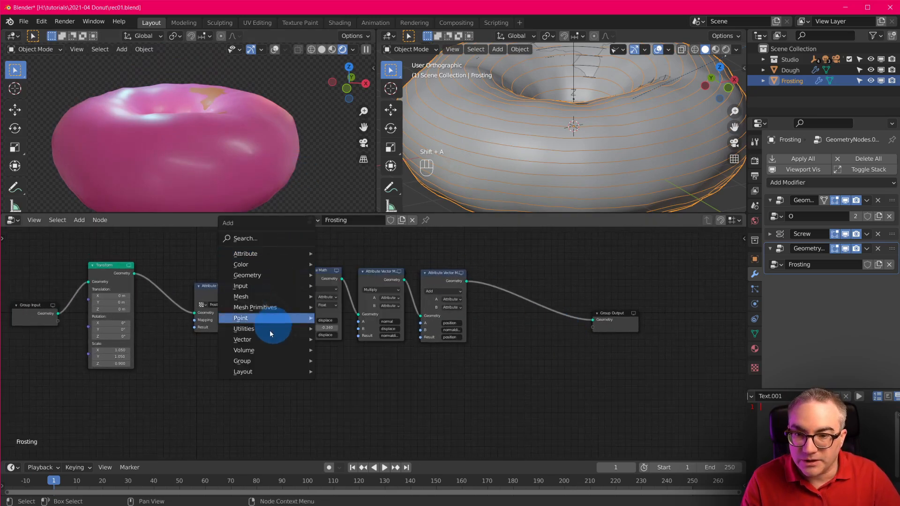
pyautogui.moveTo(267, 359)
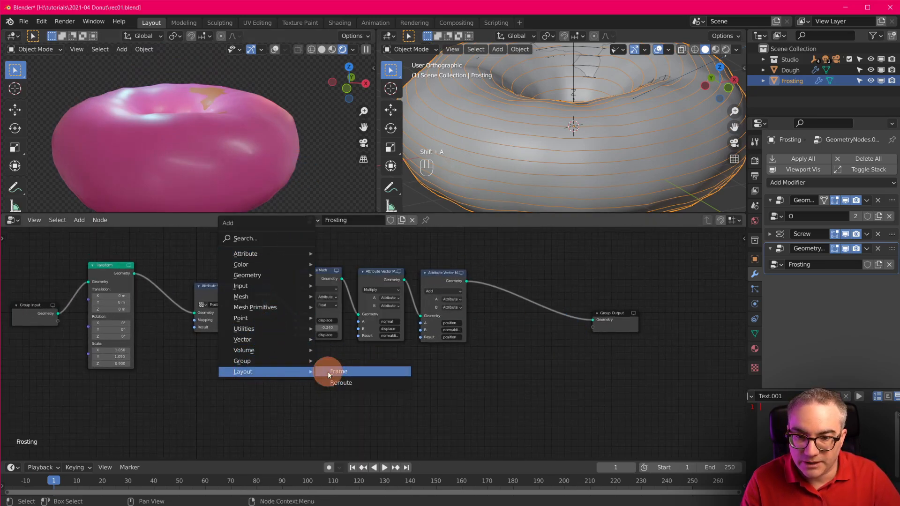
pyautogui.click(327, 371)
pyautogui.click(201, 244)
pyautogui.moveTo(246, 287)
pyautogui.mouseDown()
pyautogui.moveTo(250, 251)
pyautogui.moveTo(247, 290)
pyautogui.moveTo(249, 283)
pyautogui.mouseUp()
pyautogui.moveTo(315, 272); pyautogui.dragTo(344, 266)
pyautogui.click(381, 271)
pyautogui.keyDown('shift'); pyautogui.click(438, 272); pyautogui.keyUp('shift')
# - Label the frame around the displacement nodes Displace
pyautogui.press('n')
pyautogui.click(692, 280)
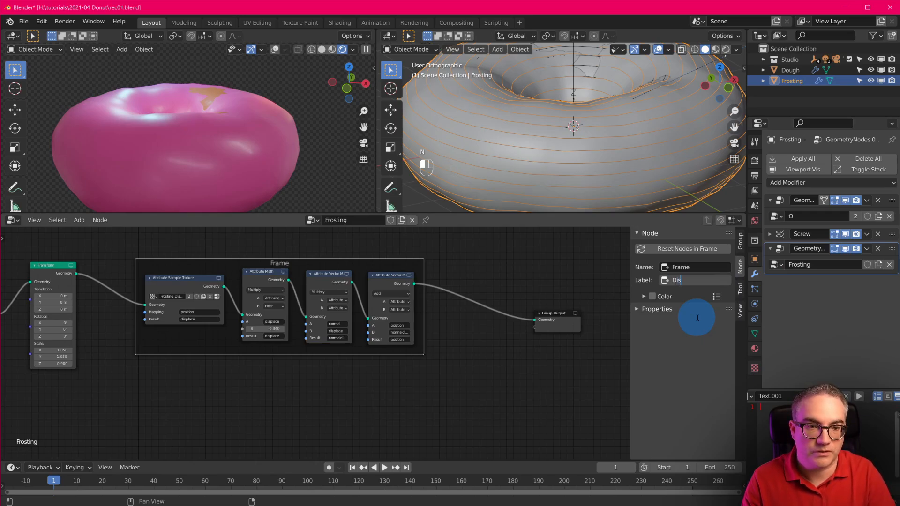
pyautogui.write('Displace')
pyautogui.press('Return')
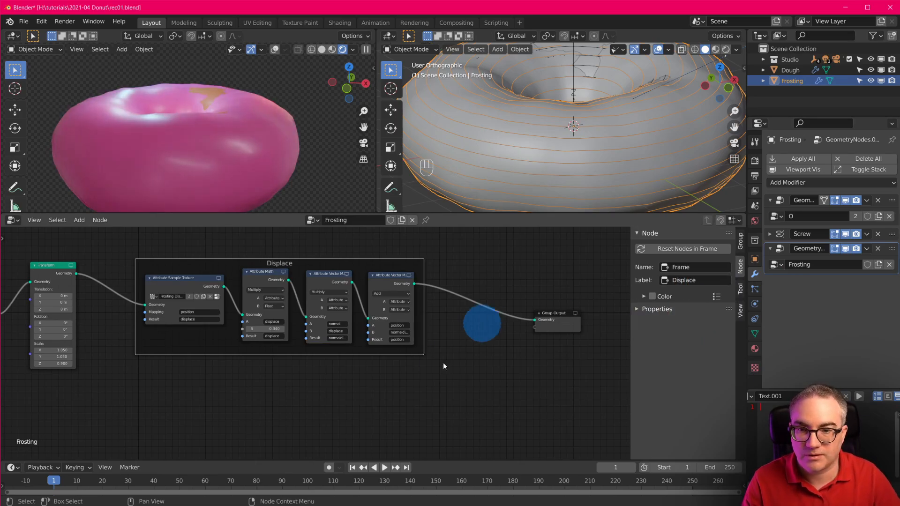
# - Reposition the Transform node beside the Displace frame and move Group Output further away from the frame
pyautogui.moveTo(443, 362); pyautogui.dragTo(518, 351, button='middle')
pyautogui.moveTo(121, 247); pyautogui.dragTo(136, 244)
pyautogui.moveTo(544, 342); pyautogui.dragTo(434, 345, button='middle')
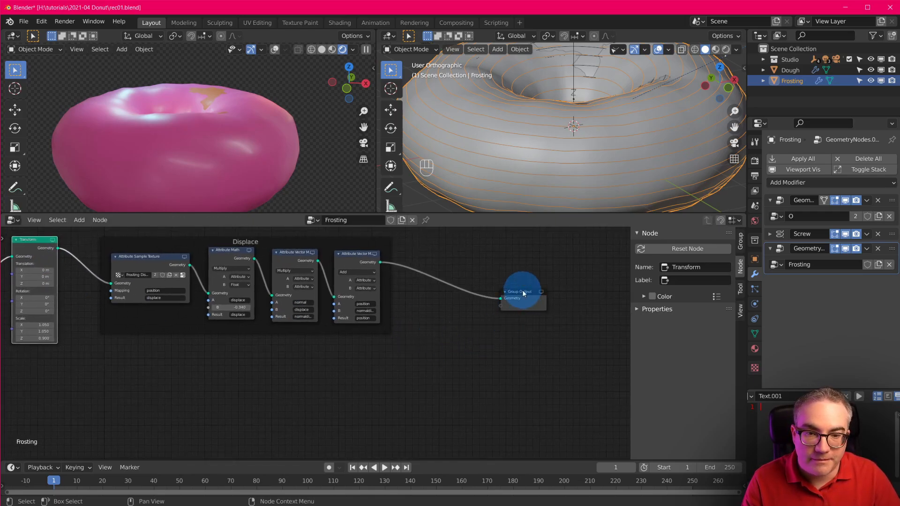
pyautogui.moveTo(522, 291); pyautogui.dragTo(551, 284)
pyautogui.moveTo(464, 291); pyautogui.dragTo(439, 317, button='middle')
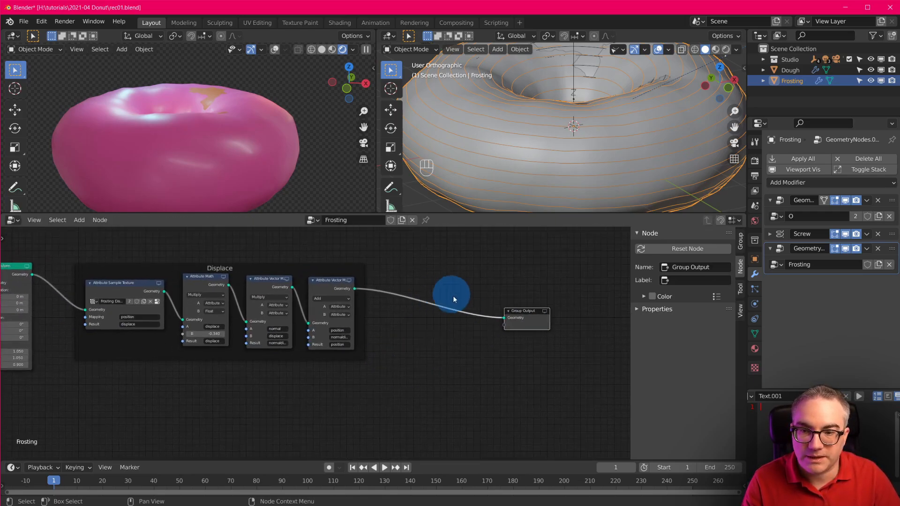
# - Insert an Attribute Vector Math node on the link between the Displace frame and Group Output
pyautogui.scroll(3, 453, 296)
pyautogui.moveTo(474, 268); pyautogui.dragTo(402, 297, button='middle')
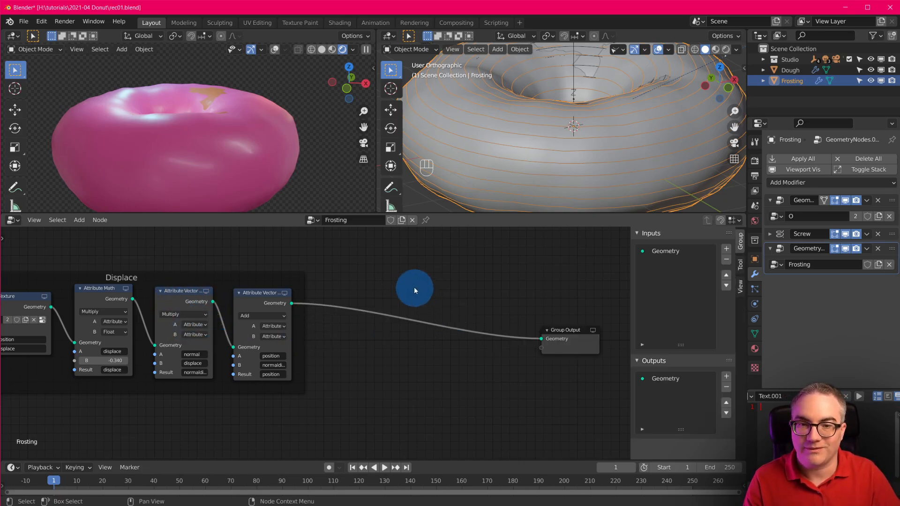
pyautogui.hotkey('shift', 'a')
pyautogui.moveTo(414, 164)
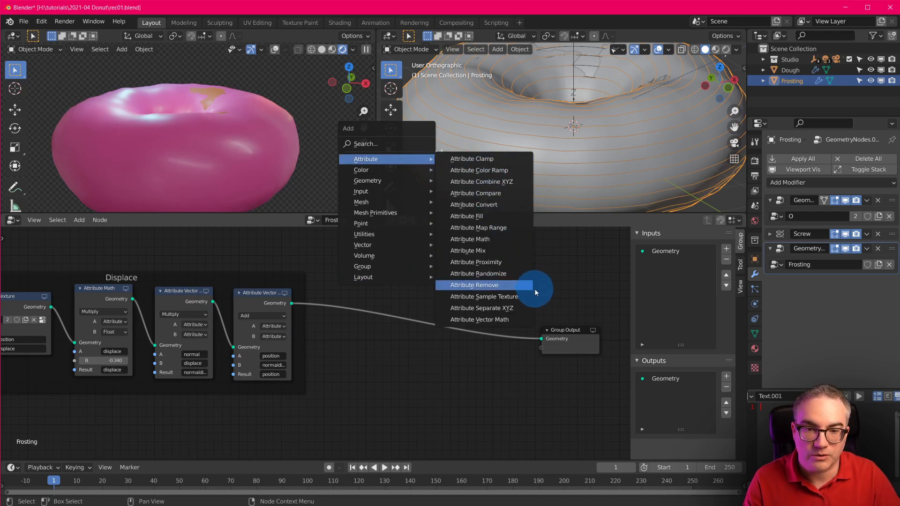
pyautogui.click(510, 319)
pyautogui.click(393, 286)
pyautogui.scroll(2, 493, 398)
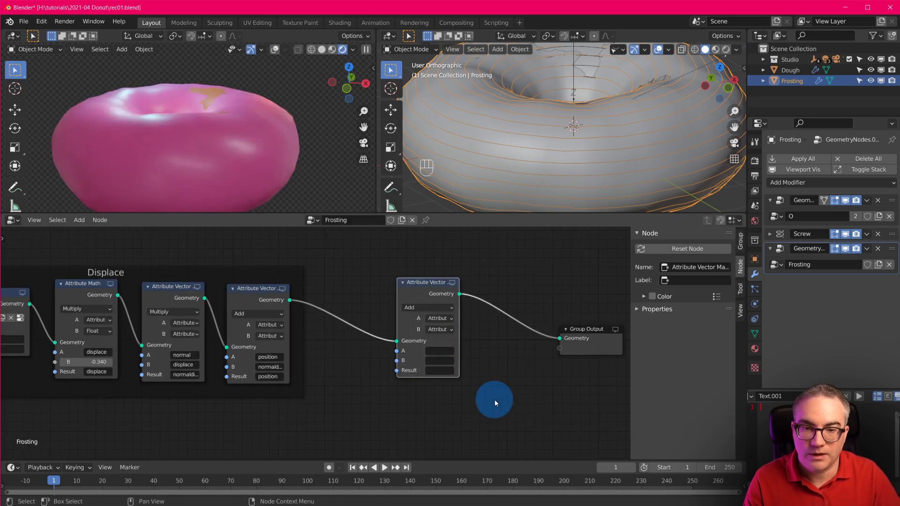
# - Set the new Attribute Vector Math node to Multiply, with normal as A and Vector as B's input type
pyautogui.click(444, 303)
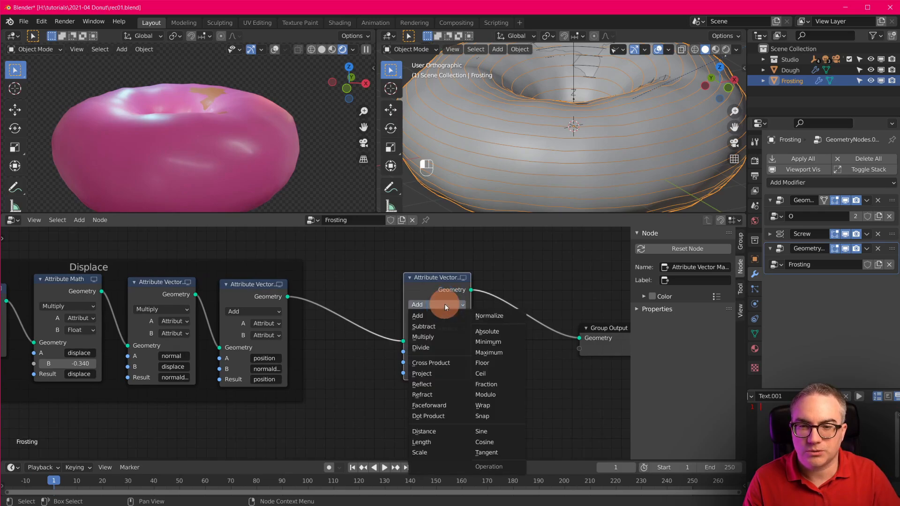
pyautogui.click(451, 335)
pyautogui.click(450, 352)
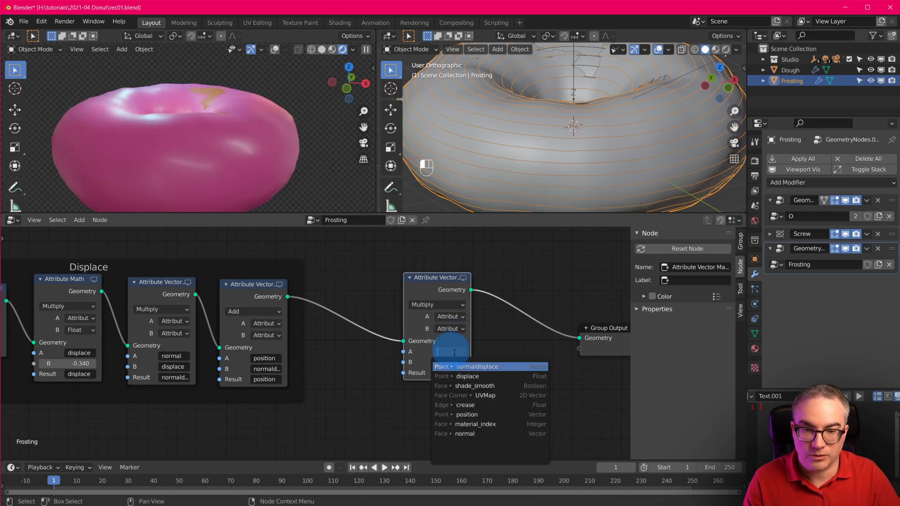
pyautogui.click(473, 434)
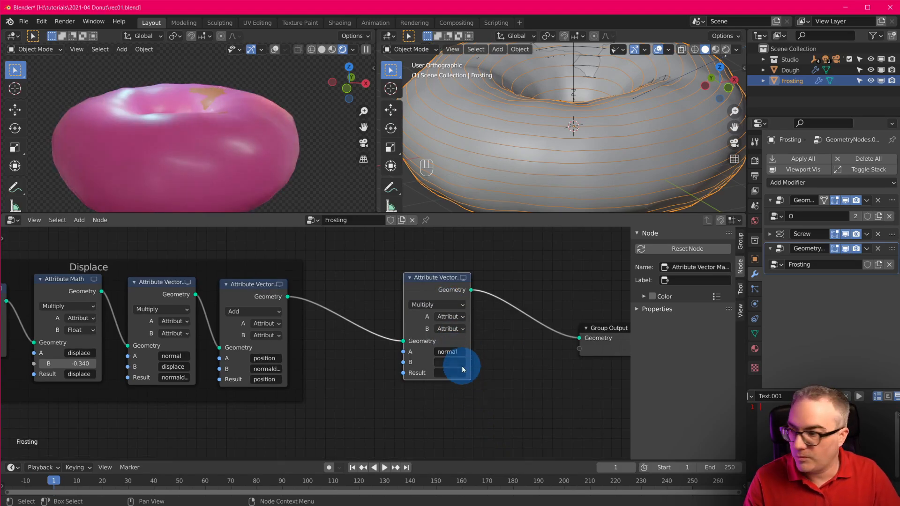
pyautogui.click(456, 330)
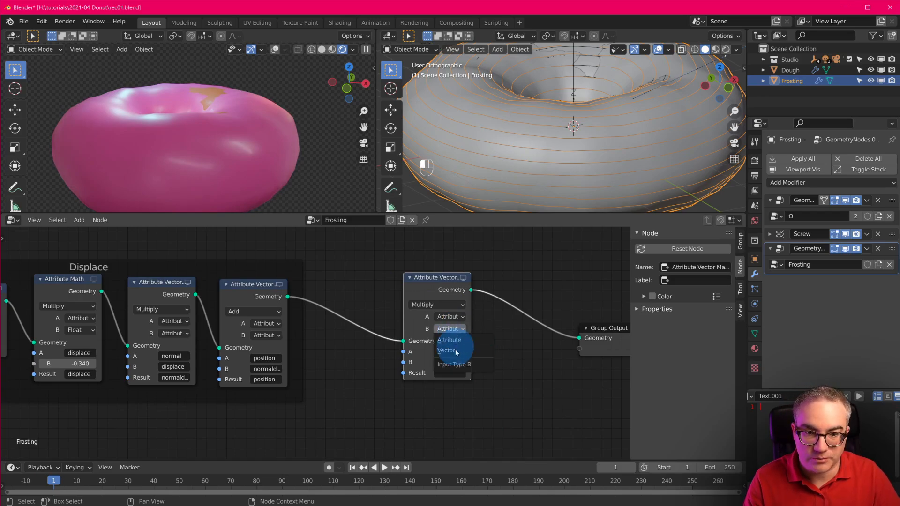
pyautogui.click(453, 361)
pyautogui.moveTo(440, 291); pyautogui.dragTo(441, 277)
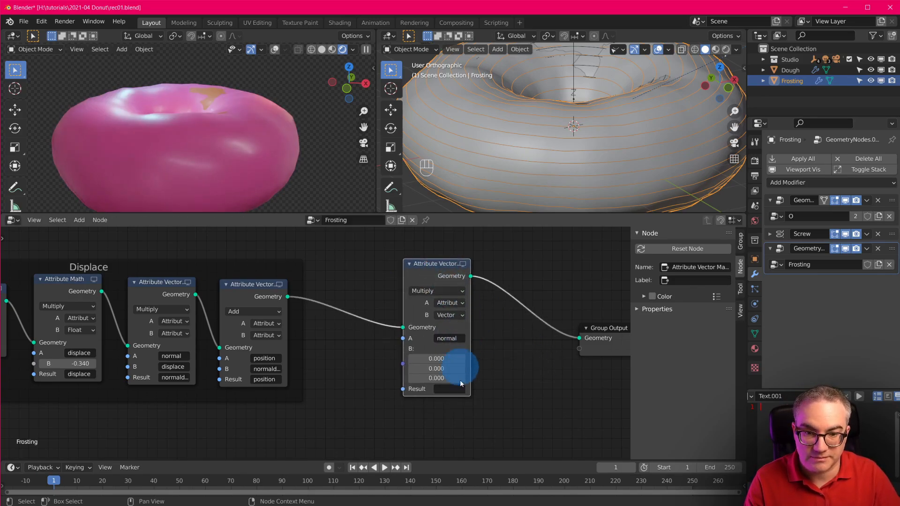
# - Name the Result attribute of the new Attribute Vector Math Multiply node deflate
pyautogui.click(447, 390)
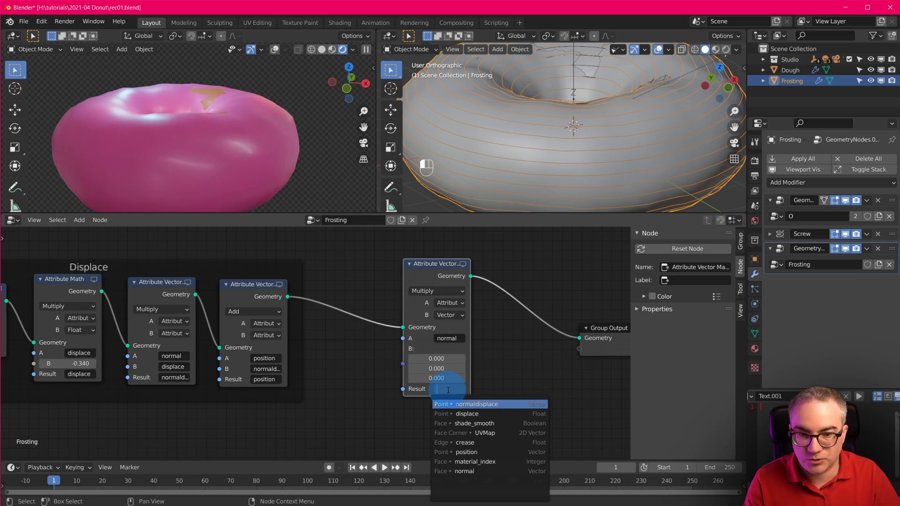
pyautogui.write('d')
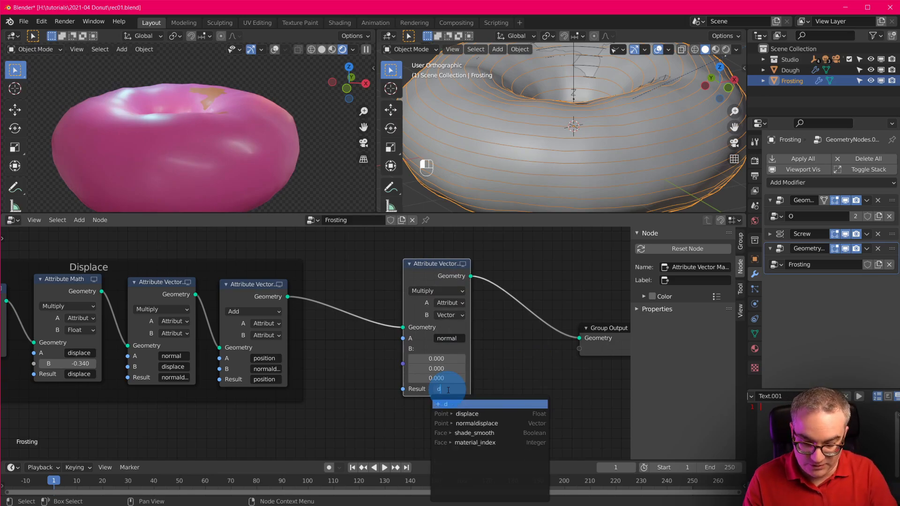
pyautogui.write('eflate')
pyautogui.press('Return')
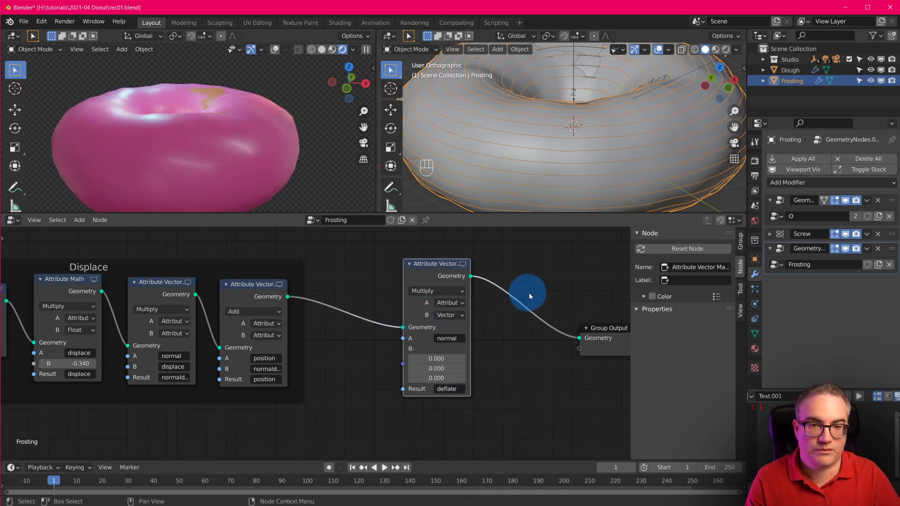
# - Move Group Output further away, insert a duplicate of the deflate Multiply node before it, and set the duplicate's operation to Add
pyautogui.moveTo(529, 293); pyautogui.dragTo(423, 293, button='middle')
pyautogui.moveTo(520, 329); pyautogui.dragTo(567, 330)
pyautogui.click(323, 266)
pyautogui.hotkey('shift', 'd')
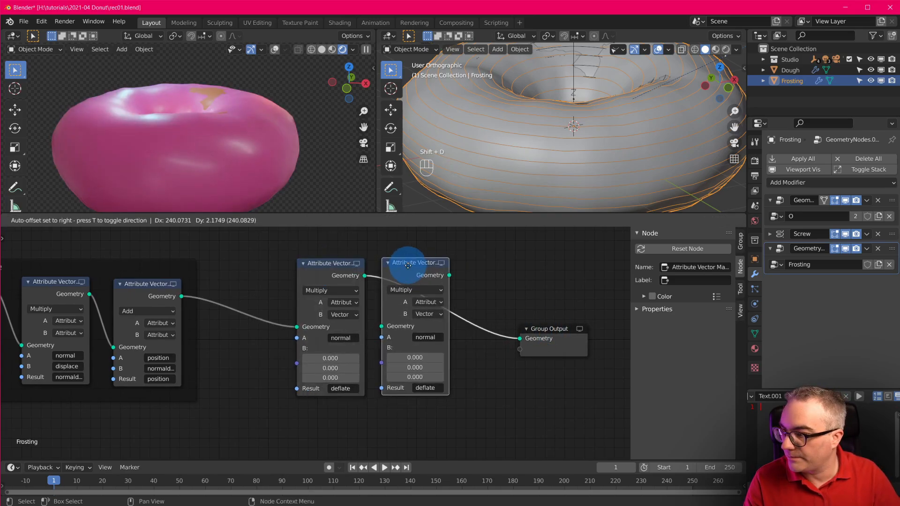
pyautogui.click(429, 265)
pyautogui.click(440, 289)
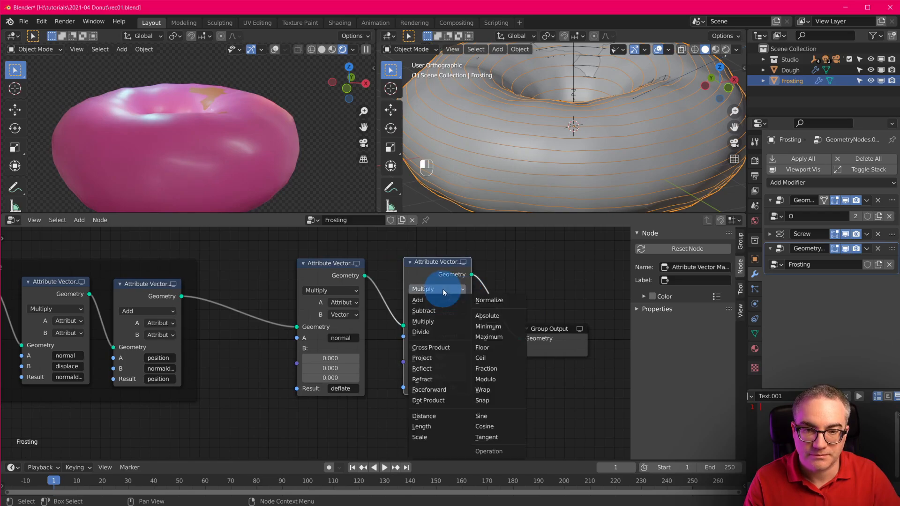
pyautogui.click(443, 301)
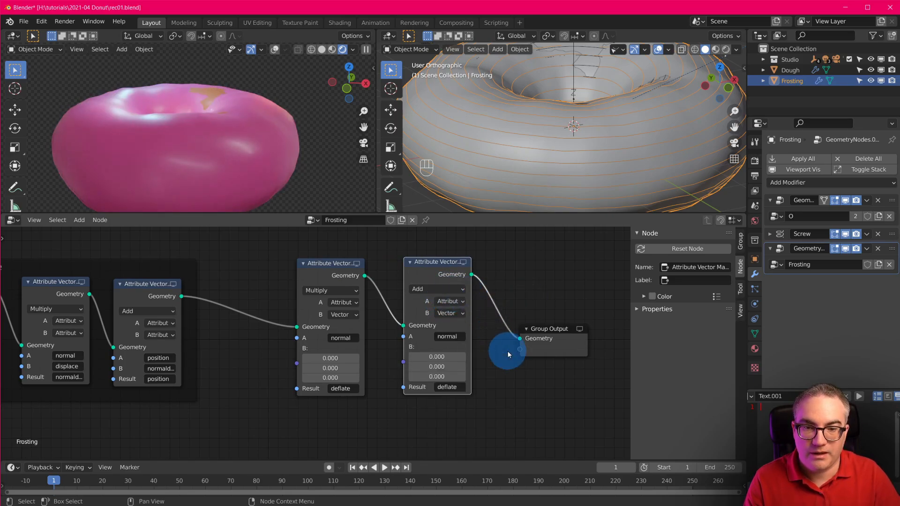
# - Set the new Add node to add the attributes position and deflate into position, and place it slightly lower
pyautogui.click(454, 338)
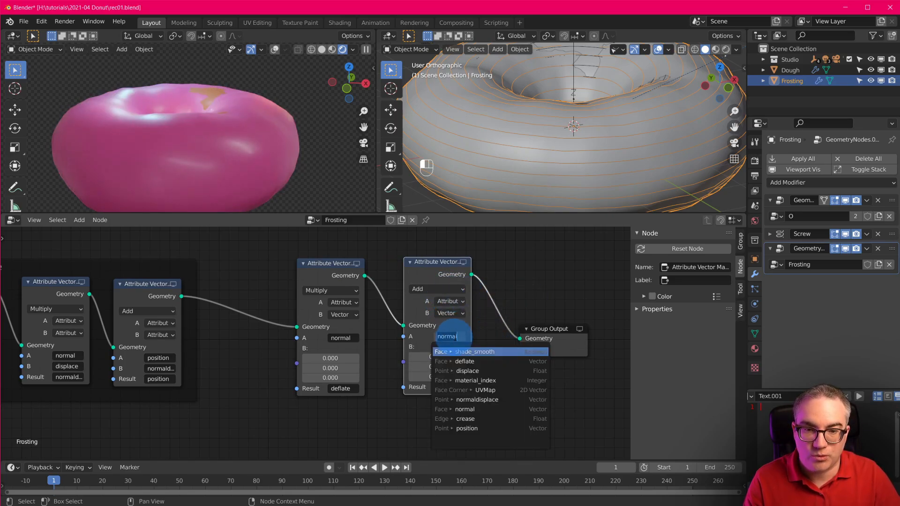
pyautogui.click(493, 428)
pyautogui.click(445, 313)
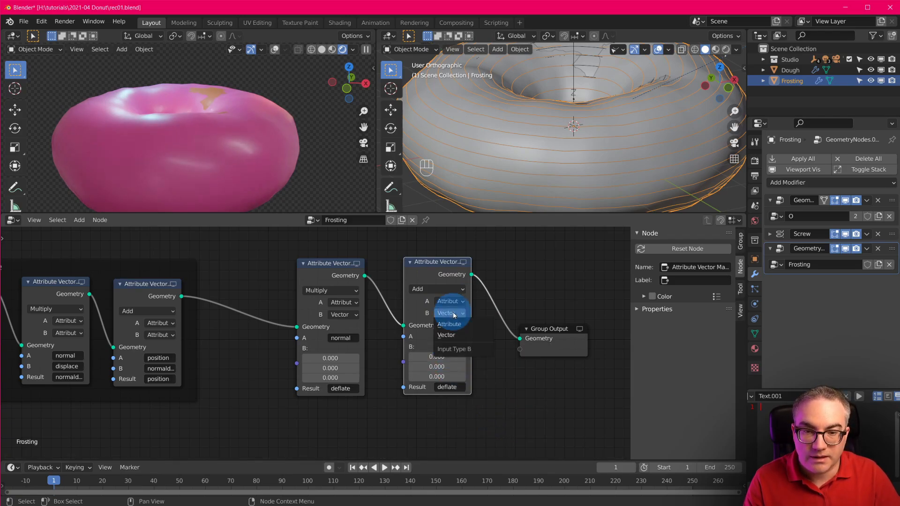
pyautogui.click(454, 328)
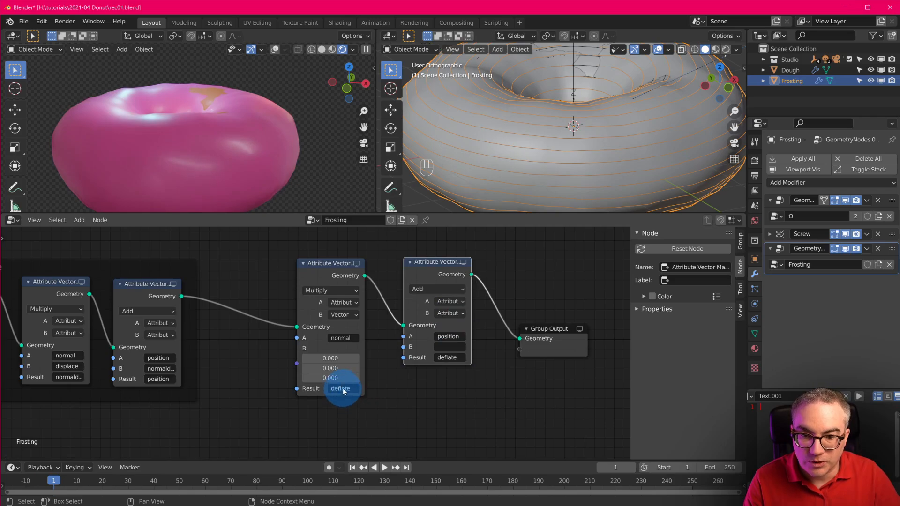
pyautogui.hotkey('ctrl', 'c')
pyautogui.hotkey('ctrl', 'v')
pyautogui.hotkey('ctrl', 'c')
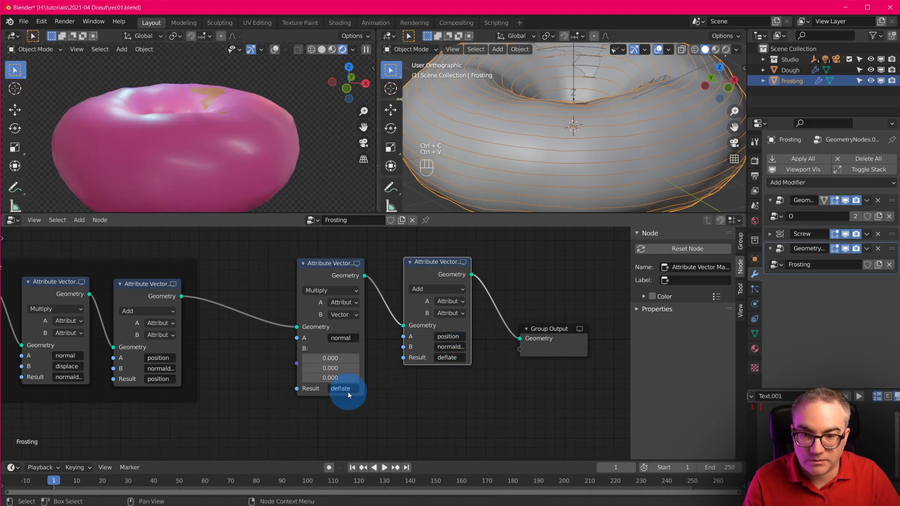
pyautogui.hotkey('ctrl', 'v')
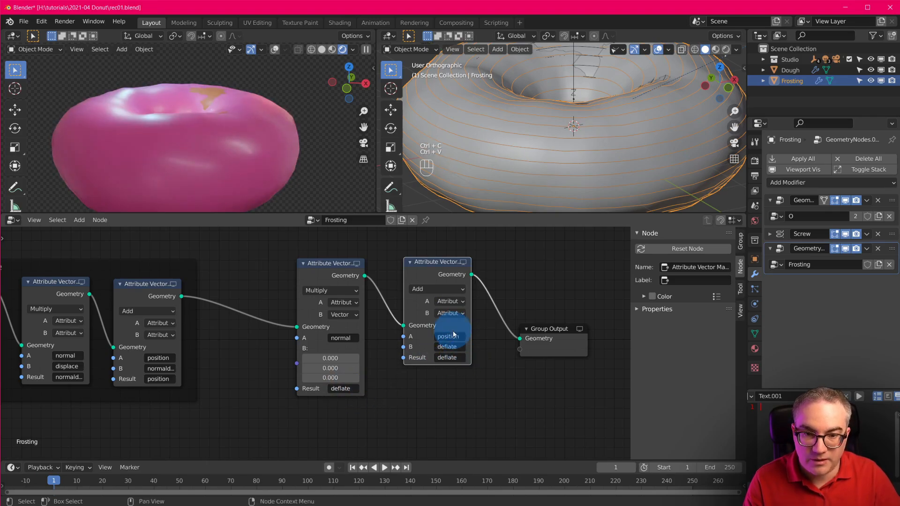
pyautogui.hotkey('ctrl', 'v')
pyautogui.moveTo(437, 274); pyautogui.dragTo(441, 298)
# - Set all three B vector components of the deflate Multiply node to 0.210
pyautogui.moveTo(336, 358); pyautogui.dragTo(339, 379)
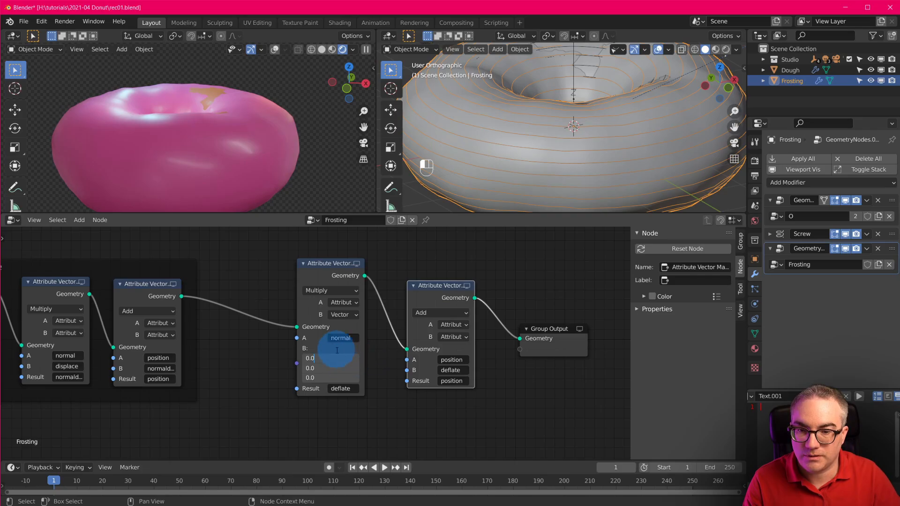
pyautogui.moveTo(337, 374)
pyautogui.mouseDown()
pyautogui.moveTo(351, 368)
pyautogui.moveTo(341, 365)
pyautogui.moveTo(365, 371)
pyautogui.moveTo(341, 368)
pyautogui.moveTo(349, 369)
pyautogui.mouseUp()
pyautogui.scroll(-8, 353, 340)
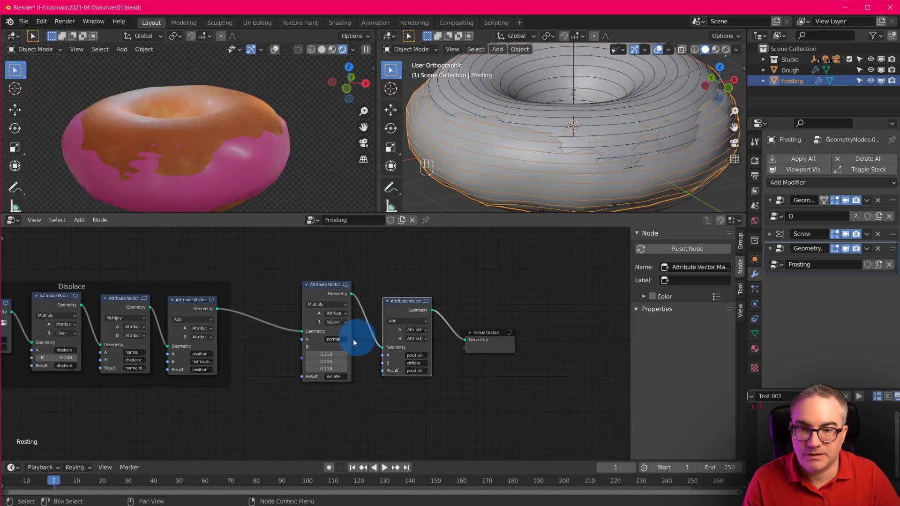
# - Tidy the layout by nudging the Transform node and bringing the deflate Multiply and Add nodes closer together
pyautogui.moveTo(357, 342); pyautogui.dragTo(512, 350, button='middle')
pyautogui.moveTo(127, 309)
pyautogui.mouseDown()
pyautogui.moveTo(131, 296)
pyautogui.moveTo(130, 304)
pyautogui.mouseUp()
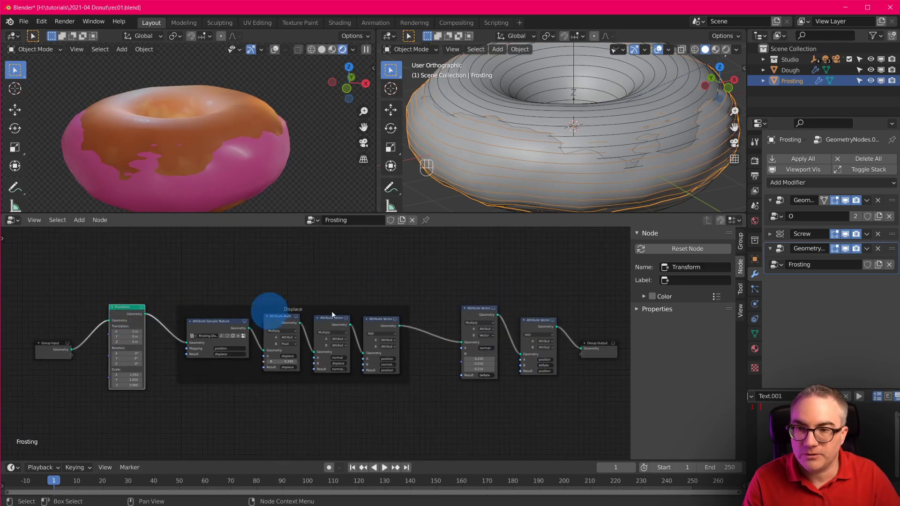
pyautogui.moveTo(480, 334); pyautogui.dragTo(364, 331, button='middle')
pyautogui.scroll(7, 415, 351)
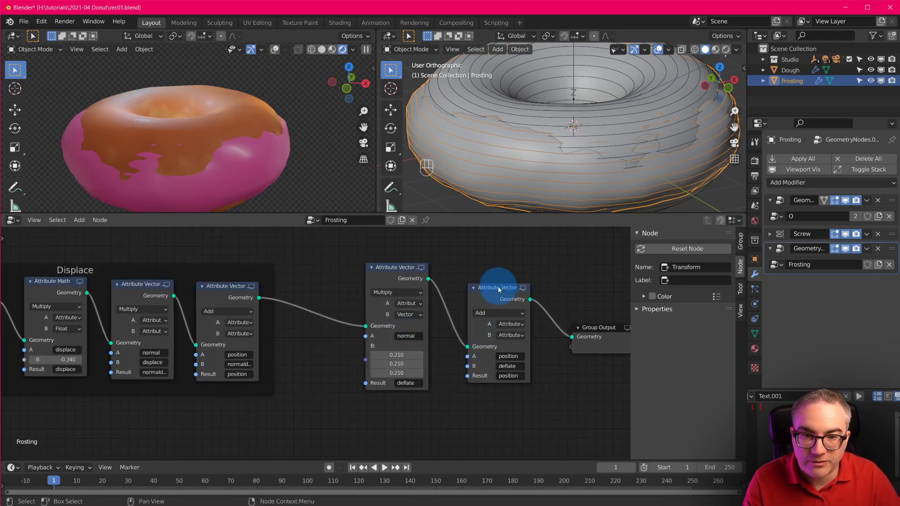
pyautogui.moveTo(499, 295); pyautogui.dragTo(480, 294)
pyautogui.moveTo(392, 269); pyautogui.dragTo(385, 272)
pyautogui.moveTo(492, 300); pyautogui.dragTo(488, 303)
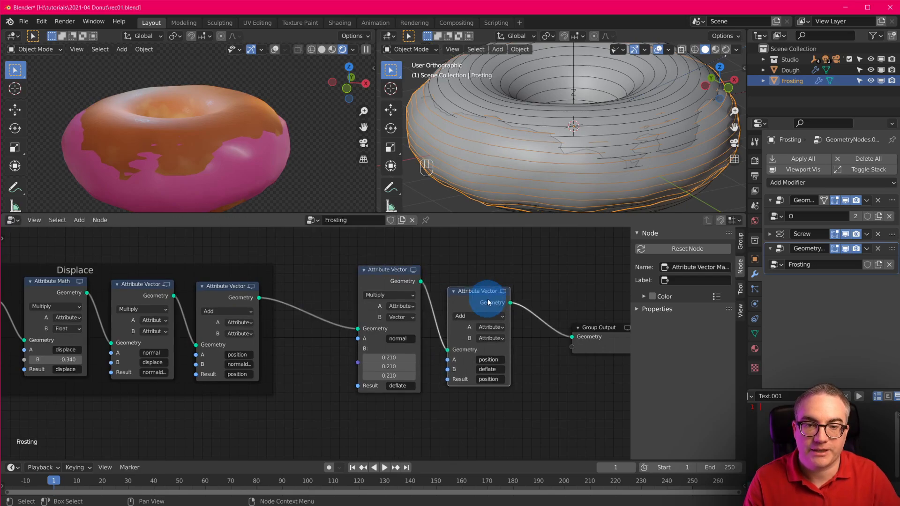
# - Move Group Output further away from the last Add node to make room in the node tree
pyautogui.scroll(-2, 502, 367)
pyautogui.moveTo(146, 133); pyautogui.dragTo(207, 140, button='middle')
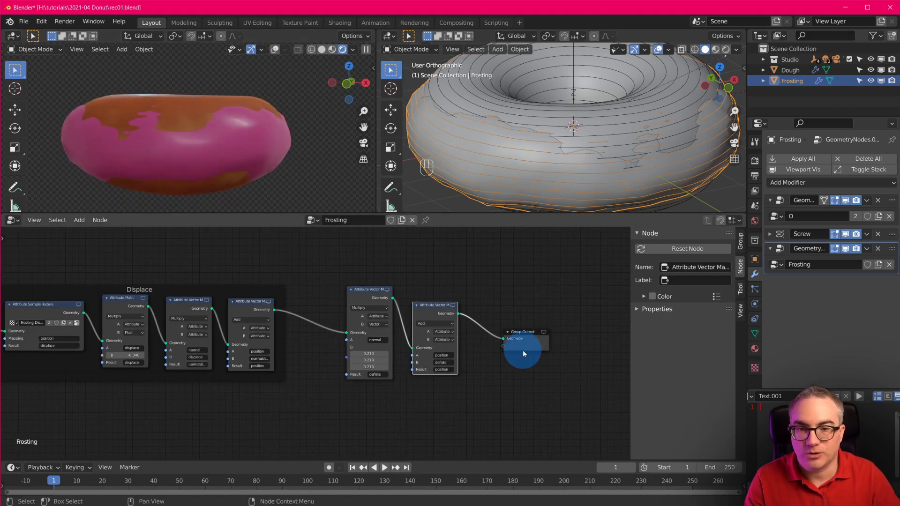
pyautogui.moveTo(520, 351); pyautogui.dragTo(459, 306, button='middle')
pyautogui.moveTo(459, 306); pyautogui.dragTo(558, 302)
pyautogui.moveTo(441, 328); pyautogui.dragTo(414, 394, button='middle')
# - Add a Frame node just above the deflate Multiply node
pyautogui.click(381, 287)
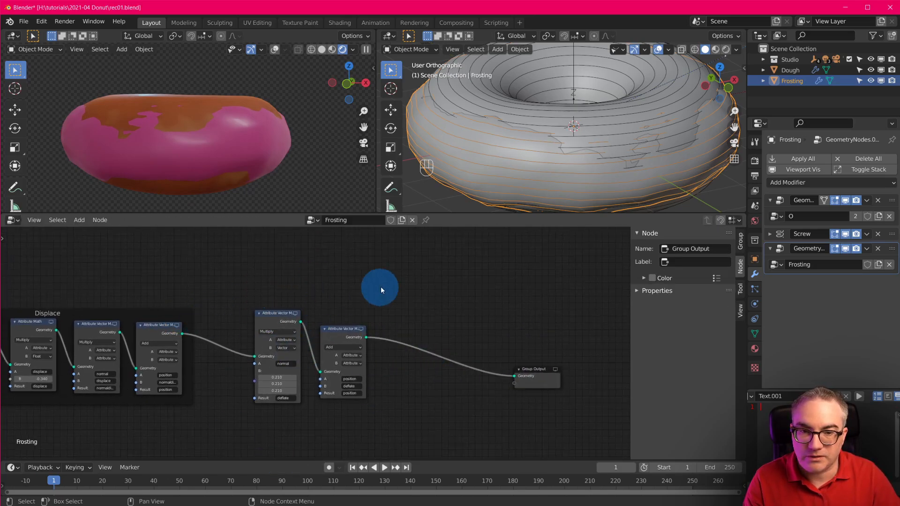
pyautogui.hotkey('shift', 'a')
pyautogui.moveTo(330, 384)
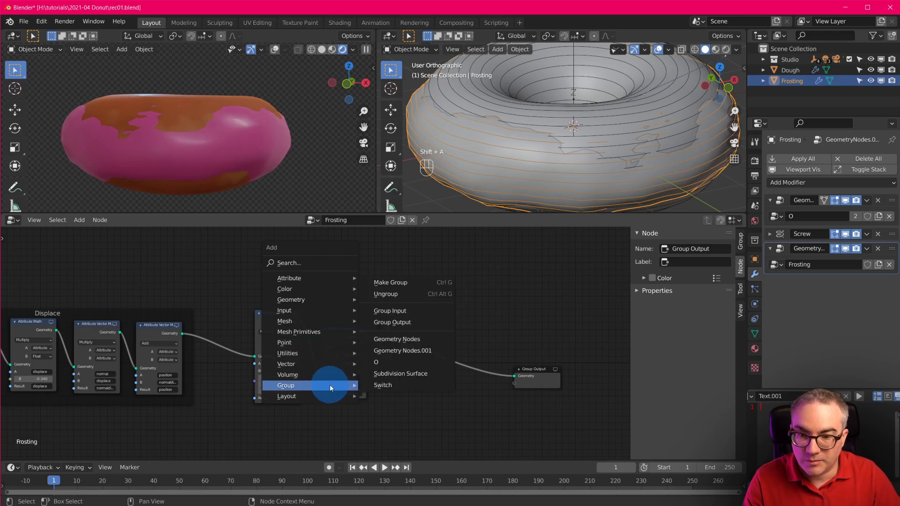
pyautogui.moveTo(312, 396)
pyautogui.click(387, 397)
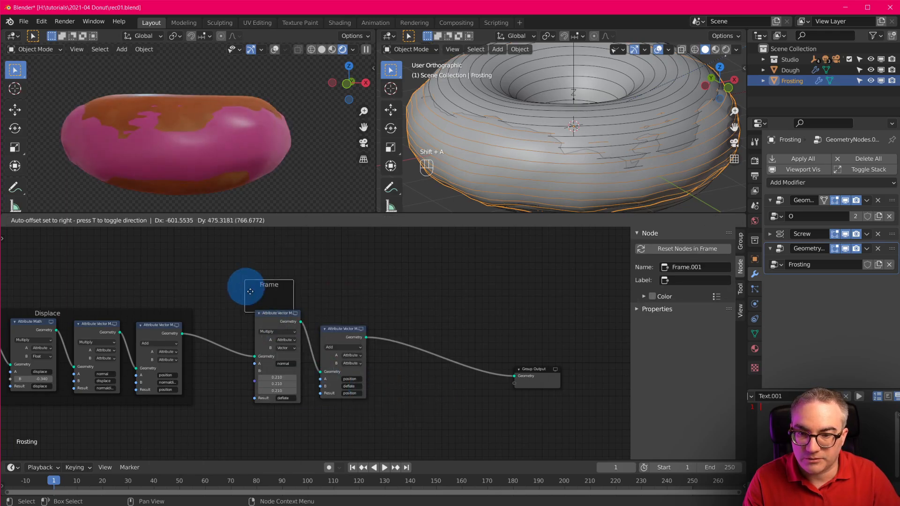
pyautogui.click(241, 291)
# - Put the deflate Multiply and Add nodes into the new frame and label the frame Deflate
pyautogui.click(278, 319)
pyautogui.keyDown('shift'); pyautogui.click(334, 330); pyautogui.keyUp('shift')
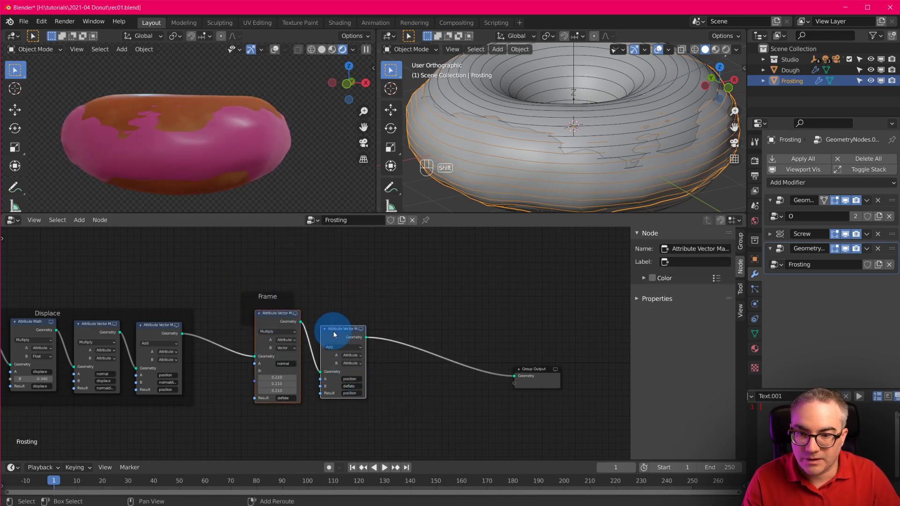
pyautogui.moveTo(275, 313)
pyautogui.mouseDown()
pyautogui.moveTo(265, 290)
pyautogui.moveTo(281, 315)
pyautogui.moveTo(275, 305)
pyautogui.mouseUp()
pyautogui.moveTo(336, 309); pyautogui.dragTo(363, 331)
pyautogui.scroll(1, 378, 375)
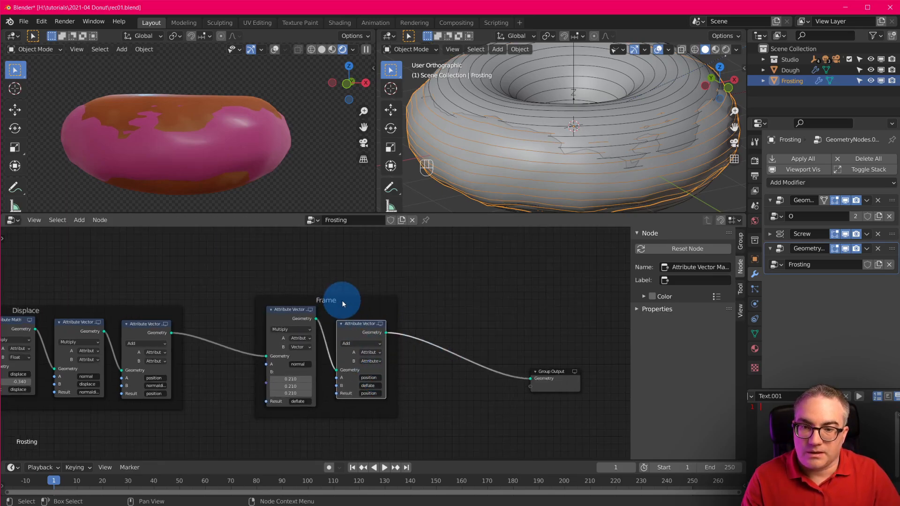
pyautogui.click(311, 302)
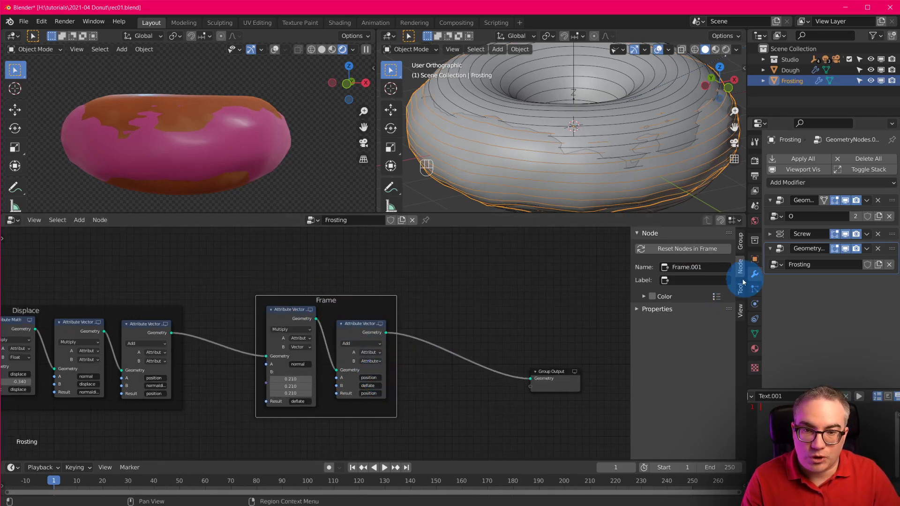
pyautogui.click(717, 280)
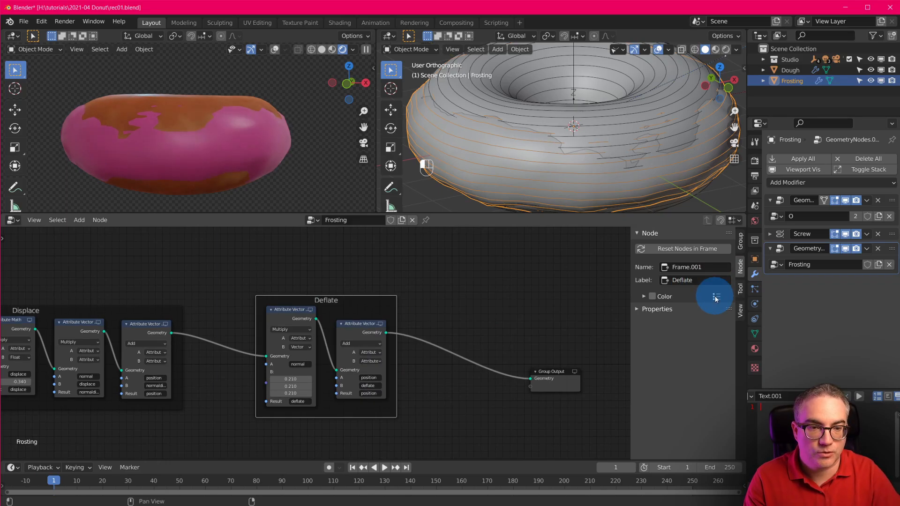
# - Move Group Output further away and insert a Transform node on the link between the Deflate frame and Group Output
pyautogui.moveTo(467, 343); pyautogui.dragTo(409, 352, button='middle')
pyautogui.moveTo(492, 393); pyautogui.dragTo(544, 374)
pyautogui.hotkey('shift', 'a')
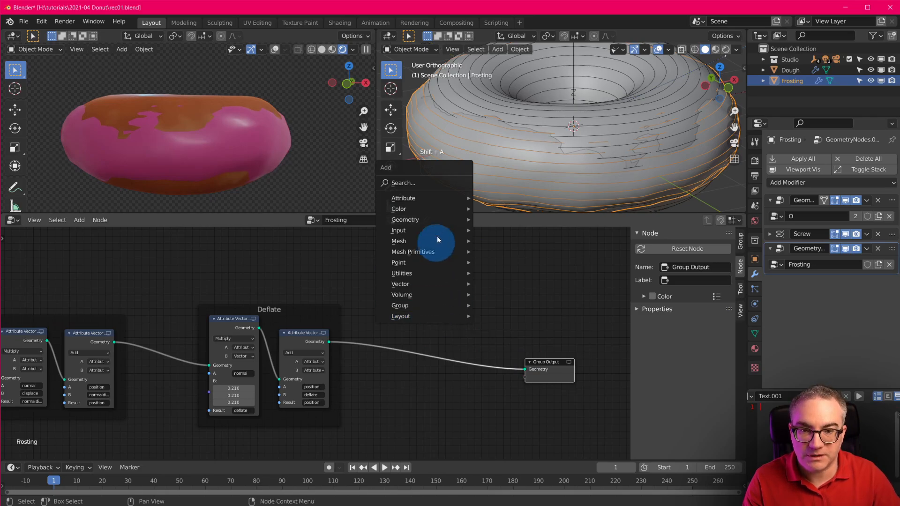
pyautogui.moveTo(434, 220)
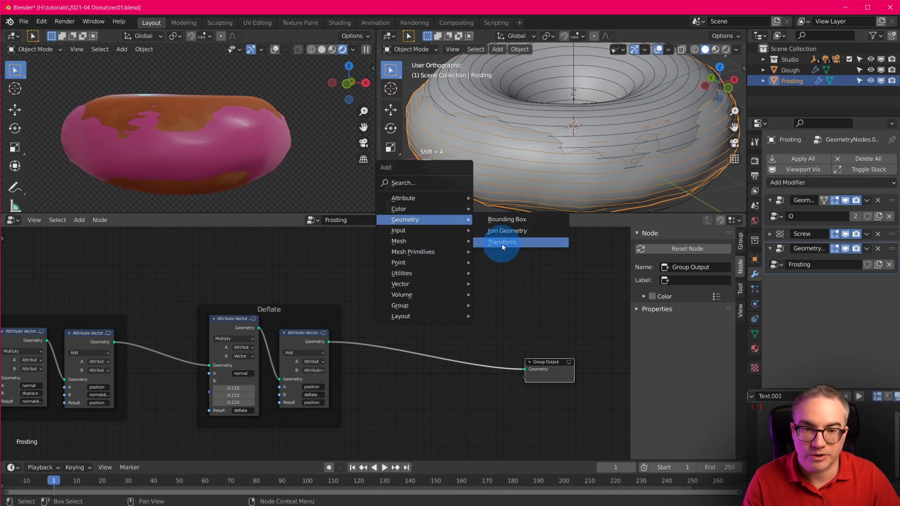
pyautogui.click(502, 243)
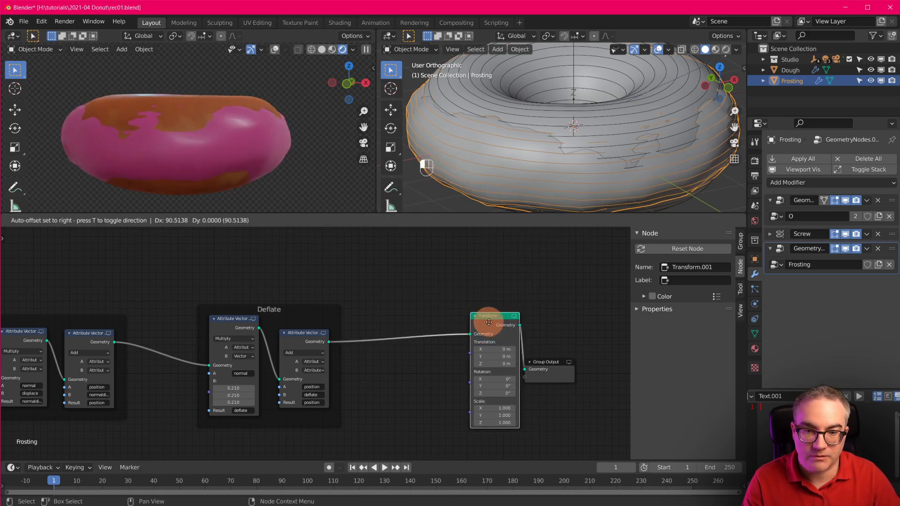
pyautogui.click(489, 322)
# - Raise the frosting by setting the new Transform node's Z translation to 0.28 m
pyautogui.scroll(3, 515, 413)
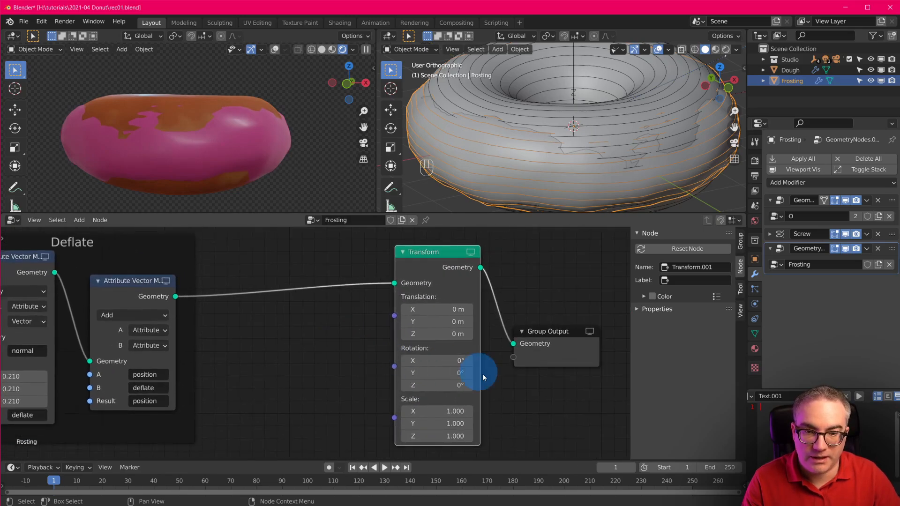
pyautogui.keyDown('shift'); pyautogui.moveTo(441, 333); pyautogui.dragTo(459, 332); pyautogui.keyUp('shift')
pyautogui.moveTo(311, 135); pyautogui.dragTo(313, 173, button='middle')
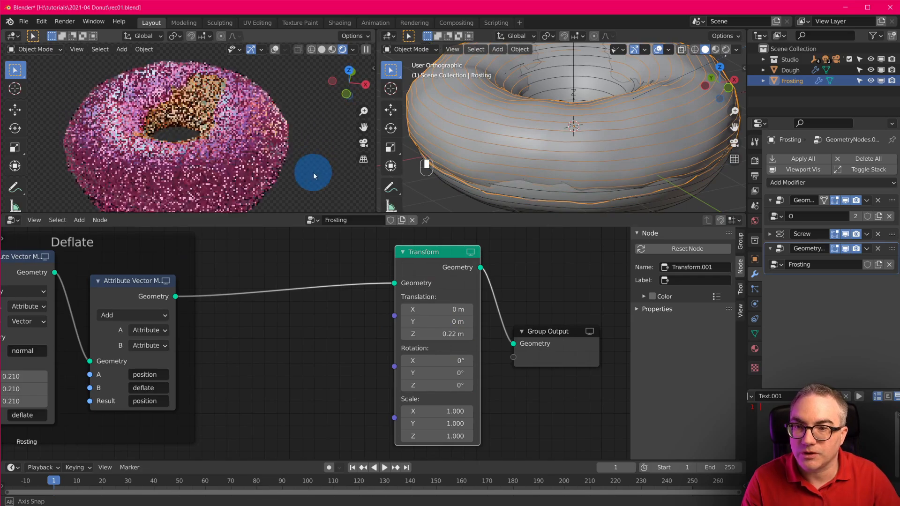
pyautogui.moveTo(574, 184); pyautogui.dragTo(572, 220, button='middle')
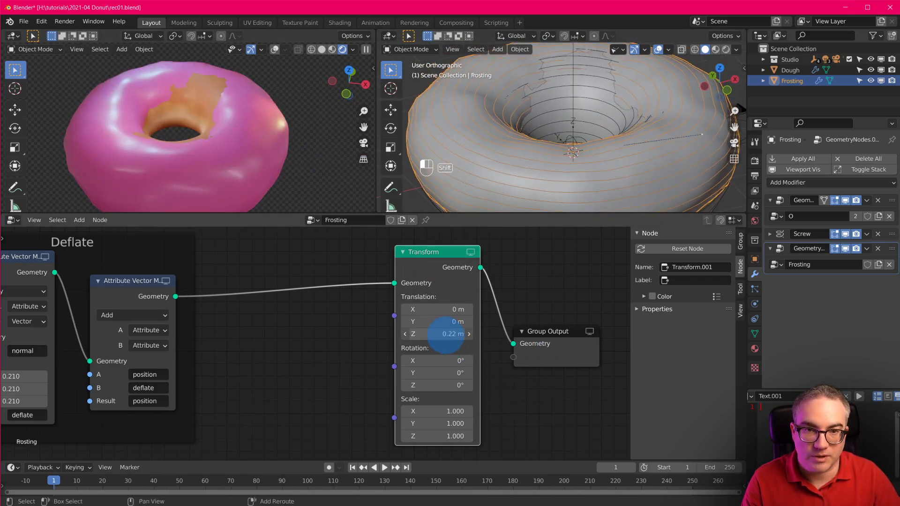
pyautogui.keyDown('shift'); pyautogui.moveTo(448, 335); pyautogui.dragTo(451, 334); pyautogui.keyUp('shift')
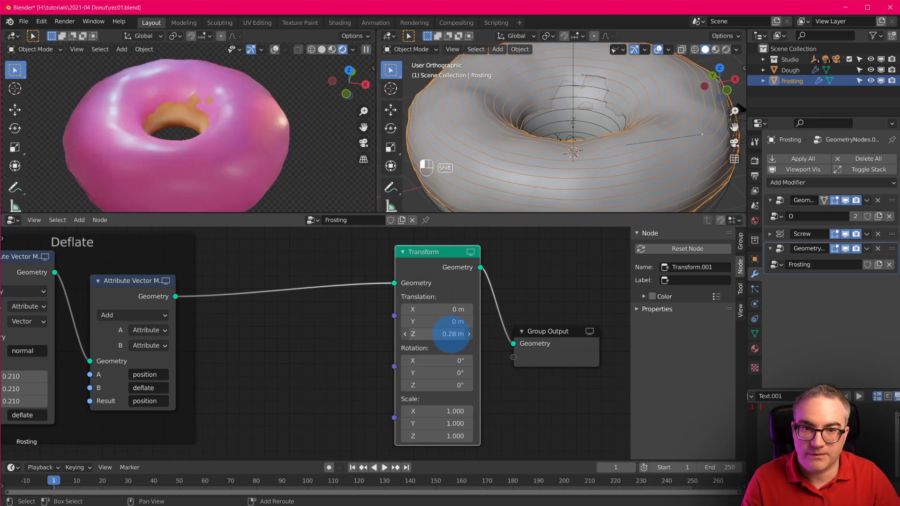
# - Fine-tune the frosting's displacement by setting the Attribute Math multiplier in the Displace frame to -0.370
pyautogui.moveTo(267, 117); pyautogui.dragTo(270, 113, button='middle')
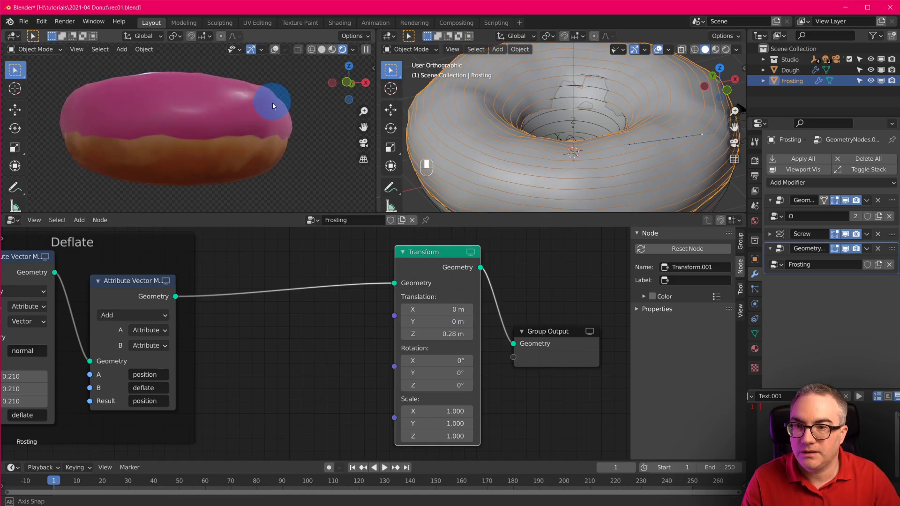
pyautogui.moveTo(272, 102); pyautogui.dragTo(262, 153, button='middle')
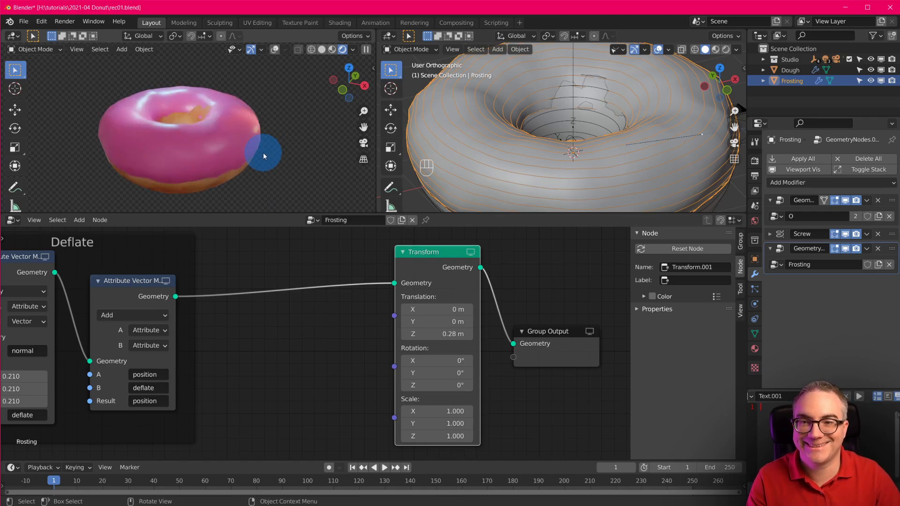
pyautogui.scroll(2, 263, 154)
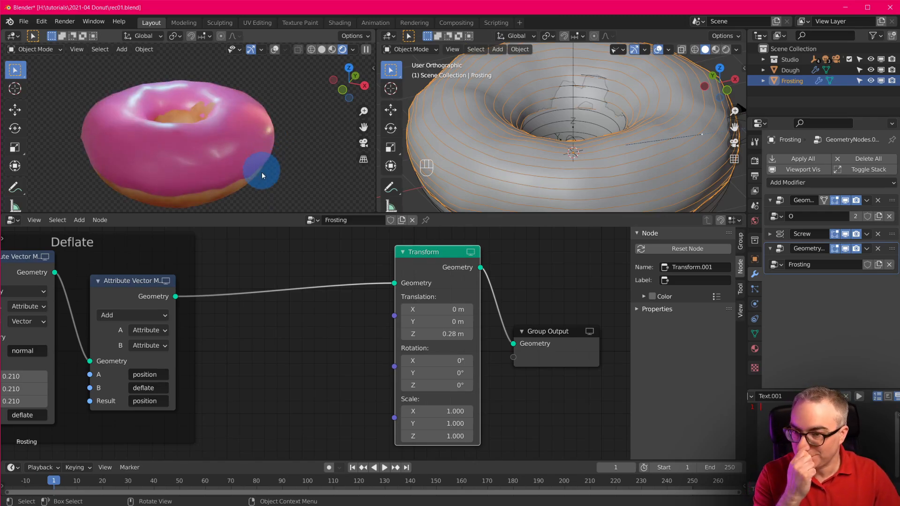
pyautogui.moveTo(329, 363); pyautogui.dragTo(274, 358, button='middle')
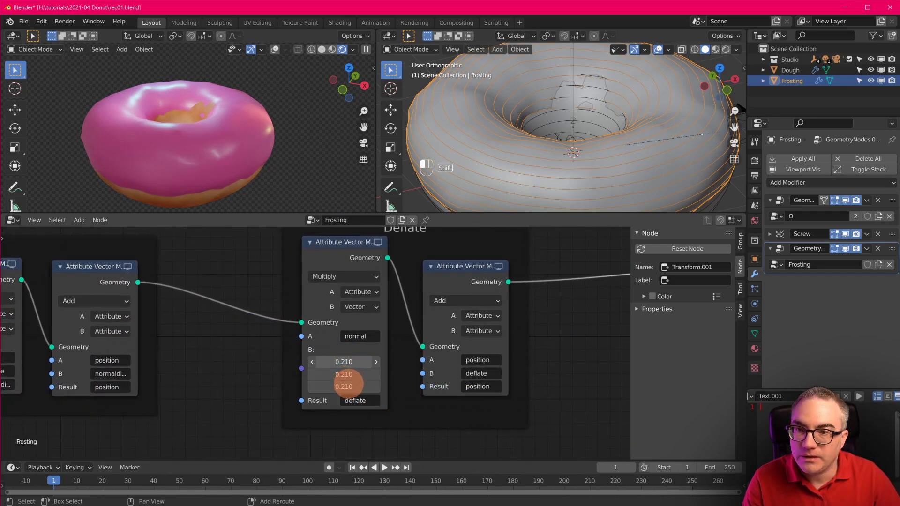
pyautogui.moveTo(350, 384); pyautogui.dragTo(345, 375)
pyautogui.moveTo(256, 349); pyautogui.dragTo(627, 351, button='middle')
pyautogui.keyDown('shift'); pyautogui.moveTo(229, 370); pyautogui.dragTo(234, 370); pyautogui.keyUp('shift')
pyautogui.moveTo(199, 69); pyautogui.dragTo(289, 122, button='middle')
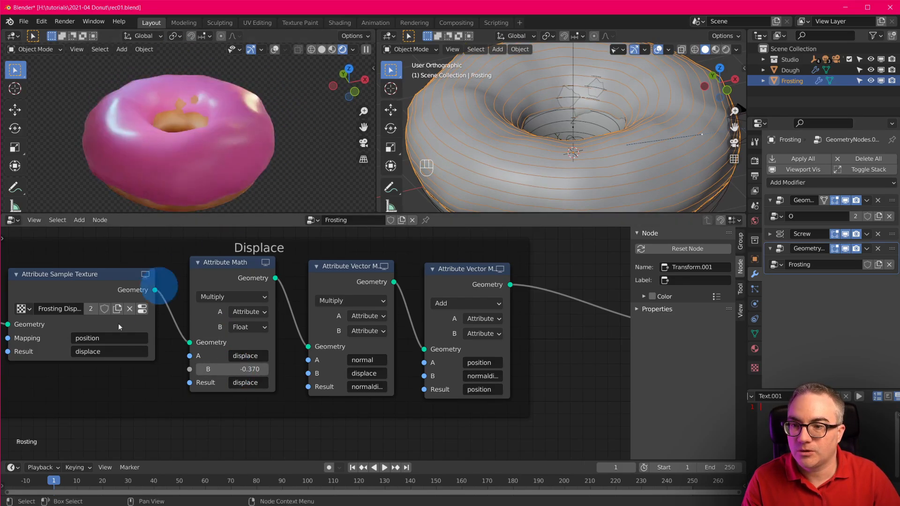
# - Move the Deflate frame closer to the Displace frame and nudge the second Transform node into place before Group Output
pyautogui.scroll(-2, 312, 340)
pyautogui.moveTo(470, 395); pyautogui.dragTo(354, 370, button='middle')
pyautogui.scroll(-1, 366, 372)
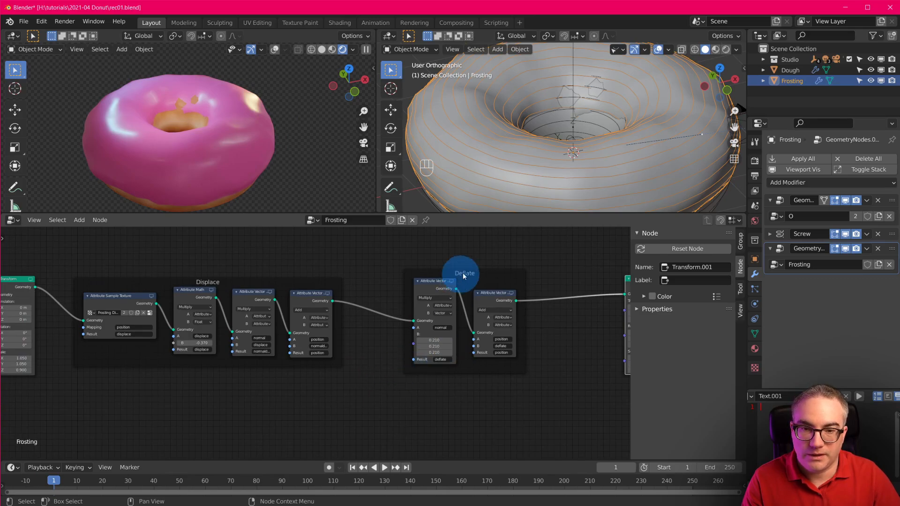
pyautogui.moveTo(463, 276); pyautogui.dragTo(435, 280)
pyautogui.moveTo(514, 281); pyautogui.dragTo(337, 291, button='middle')
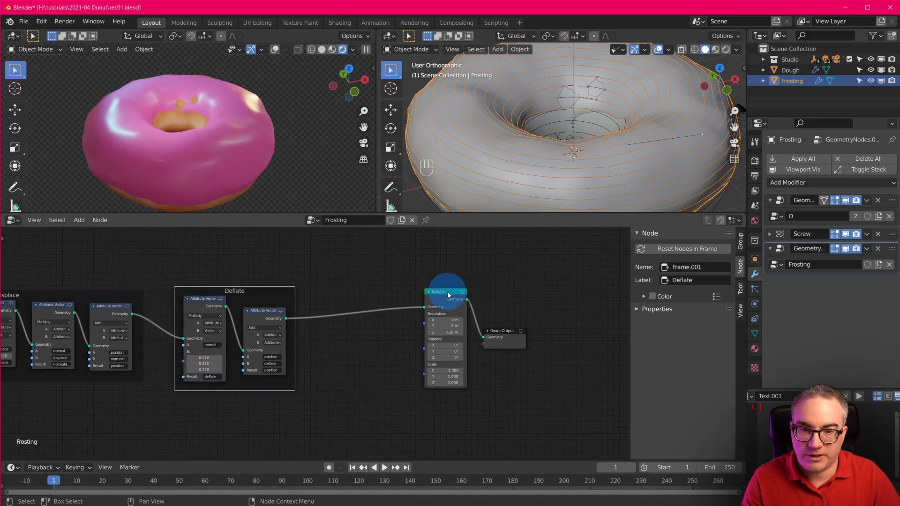
pyautogui.moveTo(448, 294); pyautogui.dragTo(446, 295)
pyautogui.moveTo(221, 170)
pyautogui.mouseDown(button='middle')
pyautogui.moveTo(229, 100)
pyautogui.moveTo(147, 89)
pyautogui.moveTo(191, 141)
pyautogui.moveTo(190, 156)
pyautogui.moveTo(233, 162)
pyautogui.mouseUp(button='middle')
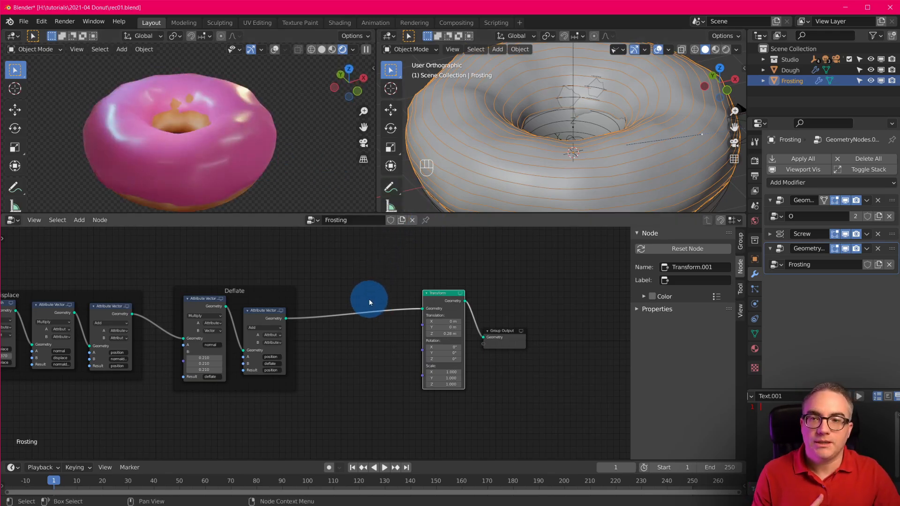
# - Move the Group Input node further away from the first Transform node
pyautogui.moveTo(301, 308); pyautogui.dragTo(522, 269, button='middle')
pyautogui.moveTo(329, 295); pyautogui.dragTo(397, 295, button='middle')
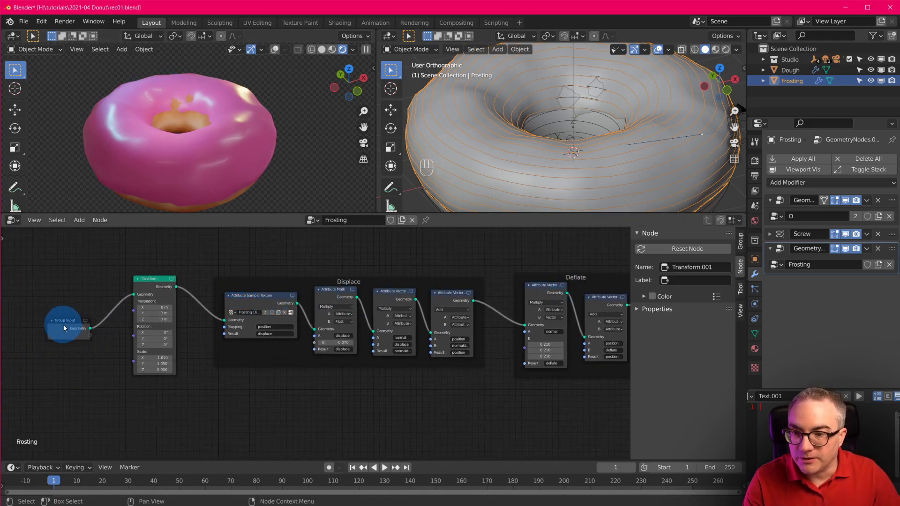
pyautogui.moveTo(65, 324); pyautogui.dragTo(26, 306)
pyautogui.moveTo(151, 311); pyautogui.dragTo(317, 307, button='middle')
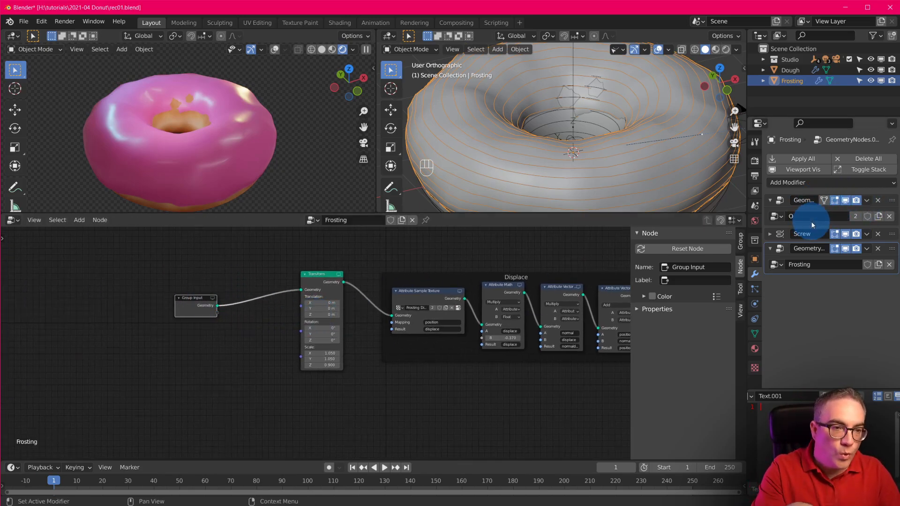
# - Insert a Subdivide node at level 1 on the link between Group Input and the first Transform node
pyautogui.keyDown('ctrl'); pyautogui.moveTo(232, 362); pyautogui.dragTo(246, 321, button='middle'); pyautogui.keyUp('ctrl')
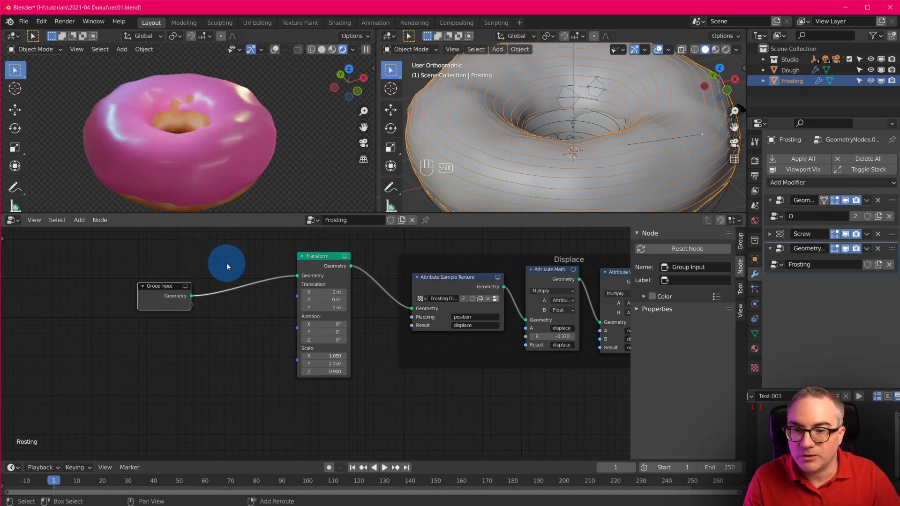
pyautogui.hotkey('shift', 'a')
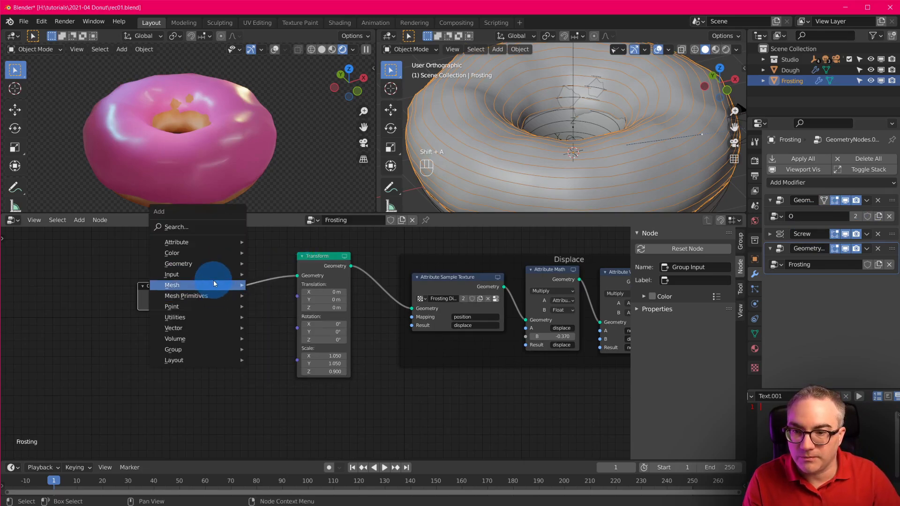
pyautogui.moveTo(213, 283)
pyautogui.click(291, 306)
pyautogui.click(217, 277)
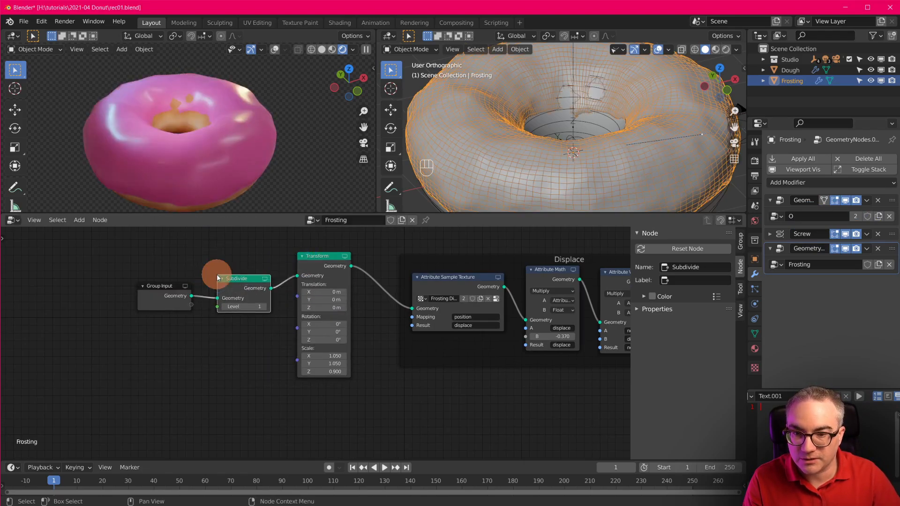
pyautogui.moveTo(246, 278); pyautogui.dragTo(215, 288)
# - Examine the subdivided frosting mesh, select the dough and inspect its Displace modifier's Clouds texture settings
pyautogui.scroll(1, 281, 303)
pyautogui.moveTo(544, 155); pyautogui.dragTo(647, 156, button='middle')
pyautogui.scroll(2, 234, 139)
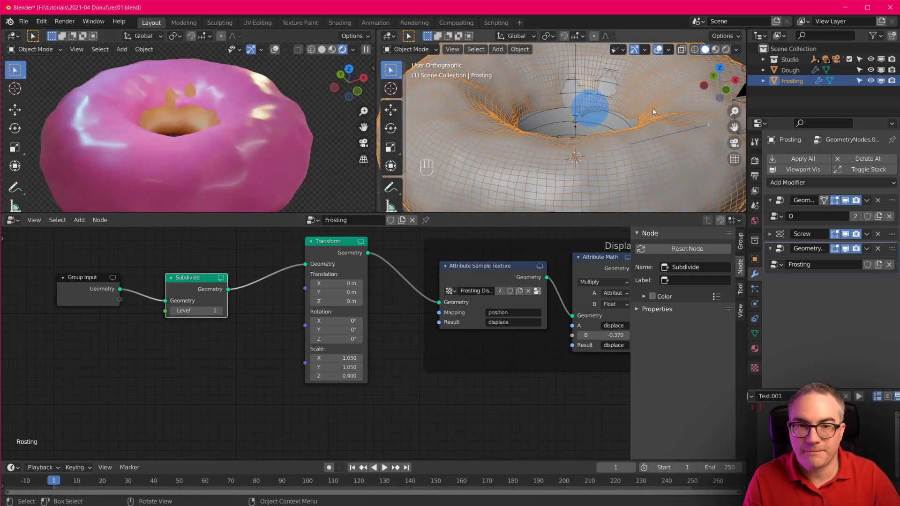
pyautogui.moveTo(654, 111); pyautogui.dragTo(558, 115, button='middle')
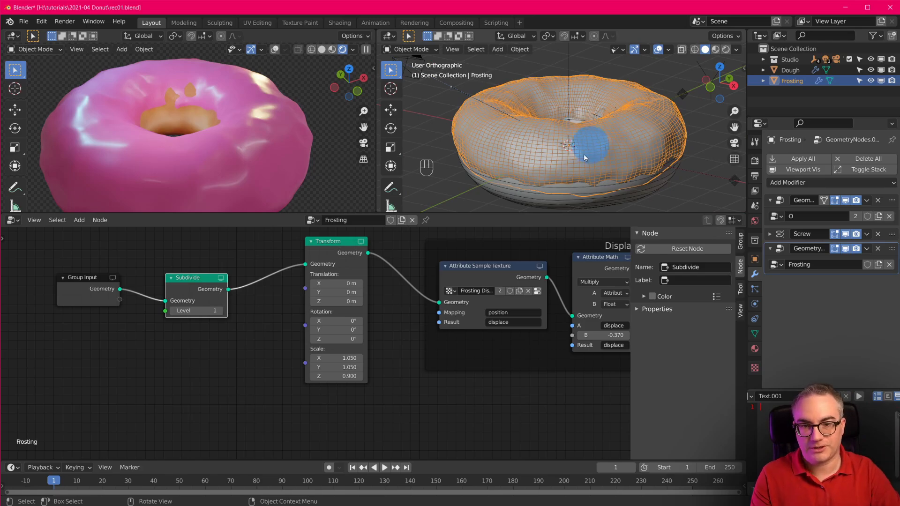
pyautogui.moveTo(516, 340); pyautogui.dragTo(425, 385, button='middle')
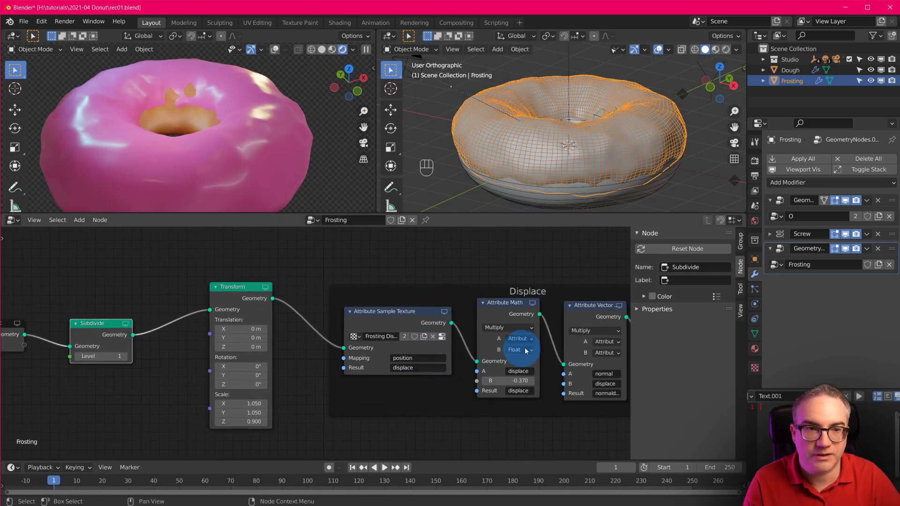
pyautogui.click(542, 200)
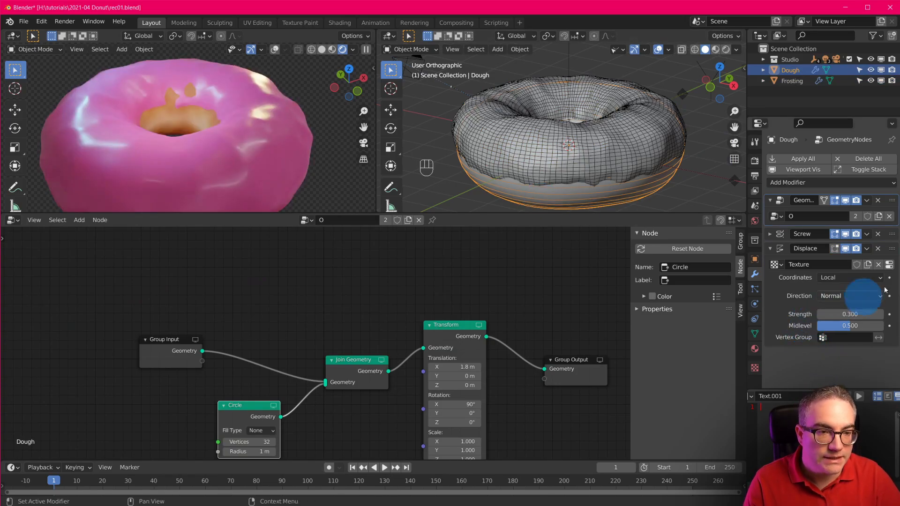
pyautogui.click(889, 264)
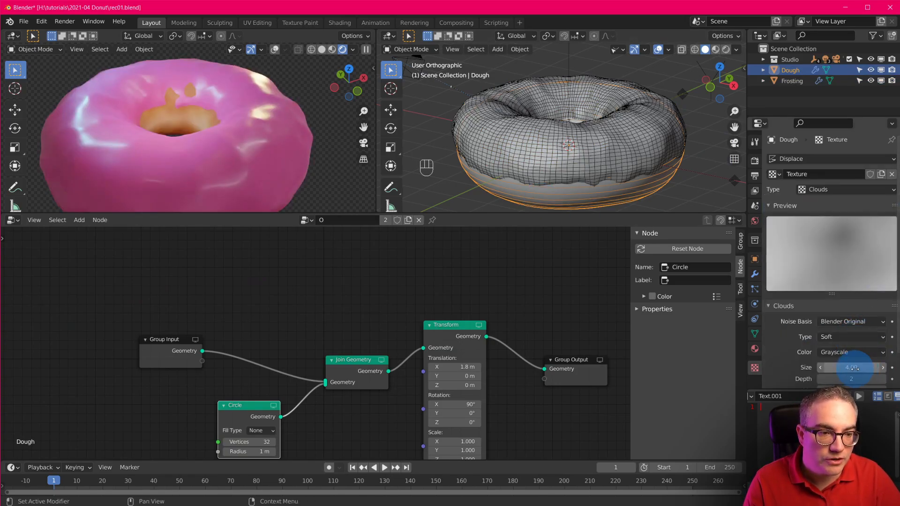
pyautogui.click(755, 274)
# - Try a strength of 0.2 for the dough's Displace modifier
pyautogui.click(858, 314)
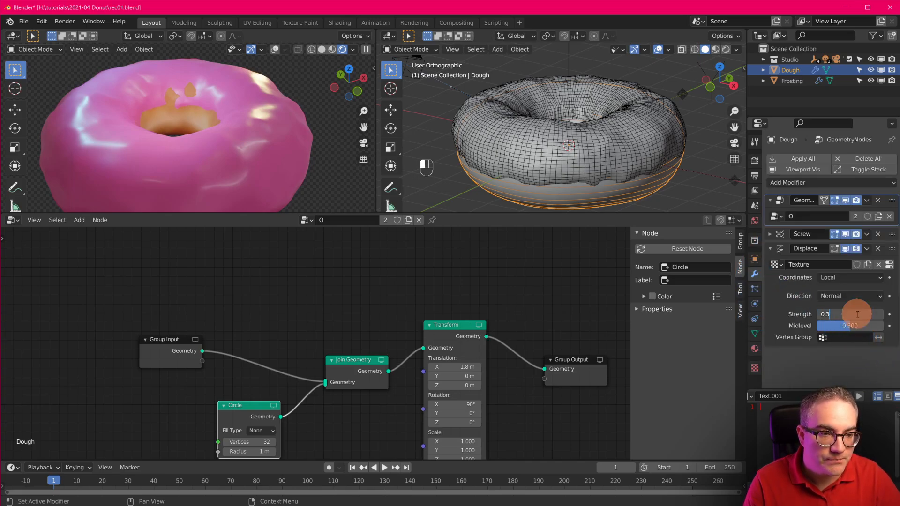
pyautogui.write('0.2')
pyautogui.press('Return')
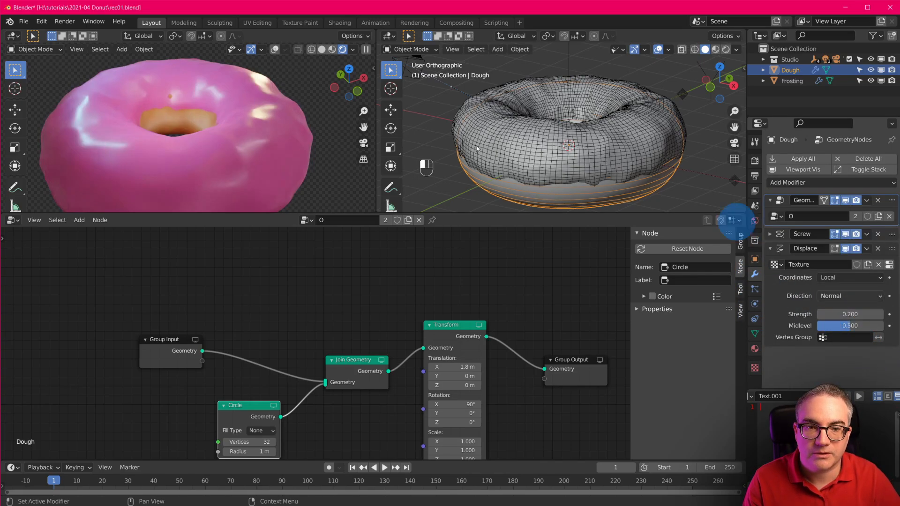
# - Set the dough's Displace modifier strength to 0.35
pyautogui.moveTo(551, 189); pyautogui.dragTo(552, 155, button='middle')
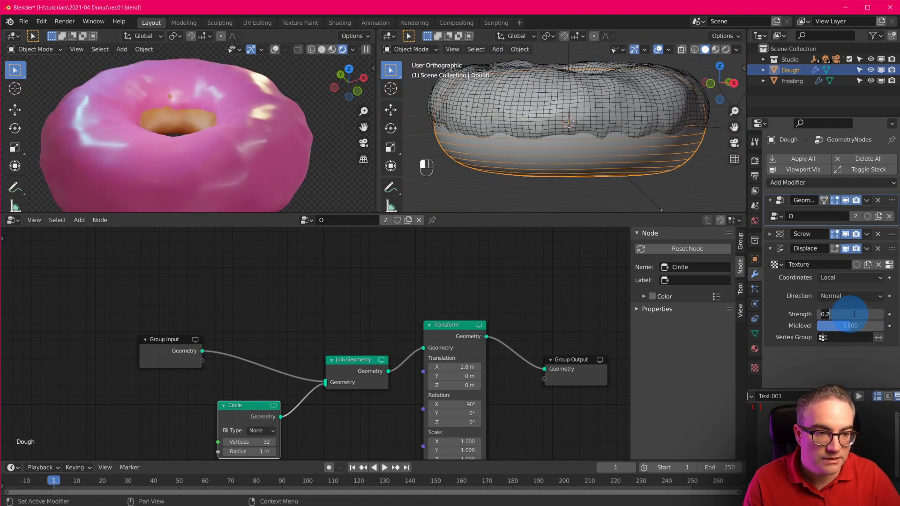
pyautogui.click(856, 314)
pyautogui.write('0.35')
pyautogui.press('Return')
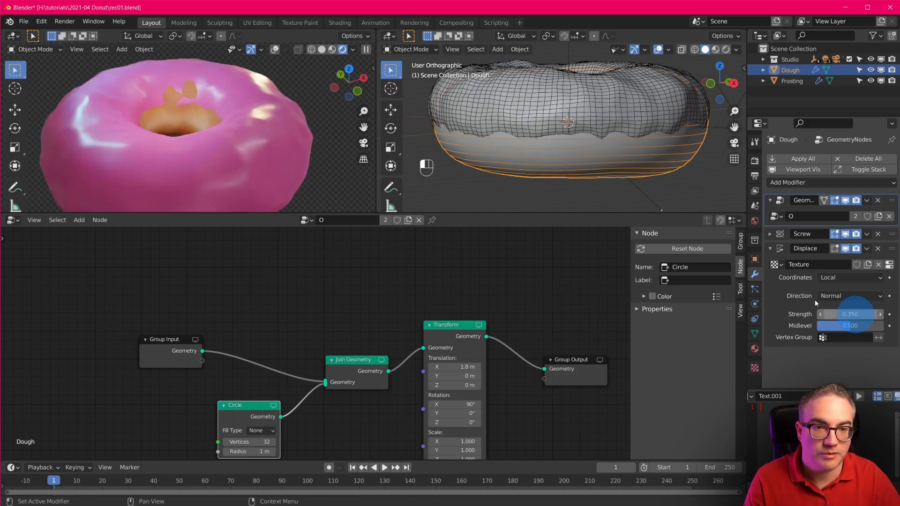
# - Set the dough's Clouds displacement texture to a depth of 3 and the Hard noise type
pyautogui.moveTo(650, 165)
pyautogui.mouseDown(button='middle')
pyautogui.moveTo(663, 94)
pyautogui.moveTo(658, 166)
pyautogui.mouseUp(button='middle')
pyautogui.moveTo(162, 148); pyautogui.dragTo(101, 145, button='middle')
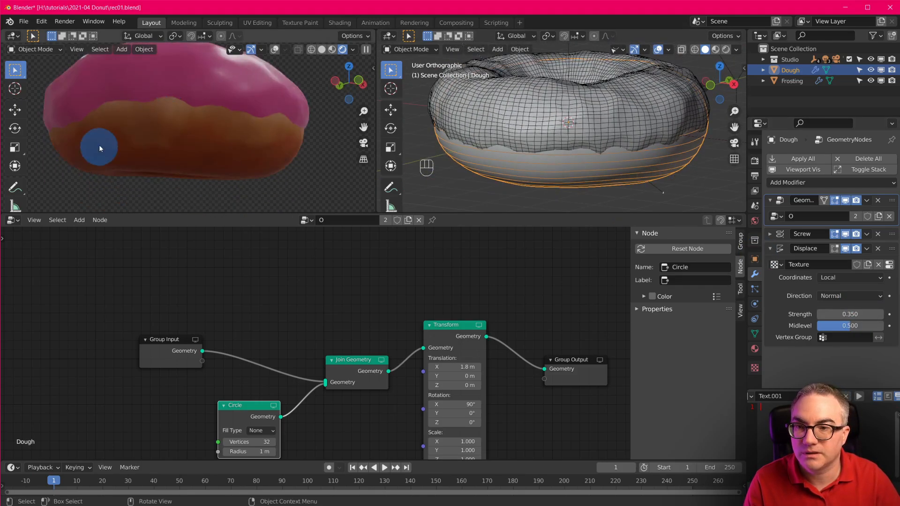
pyautogui.click(754, 367)
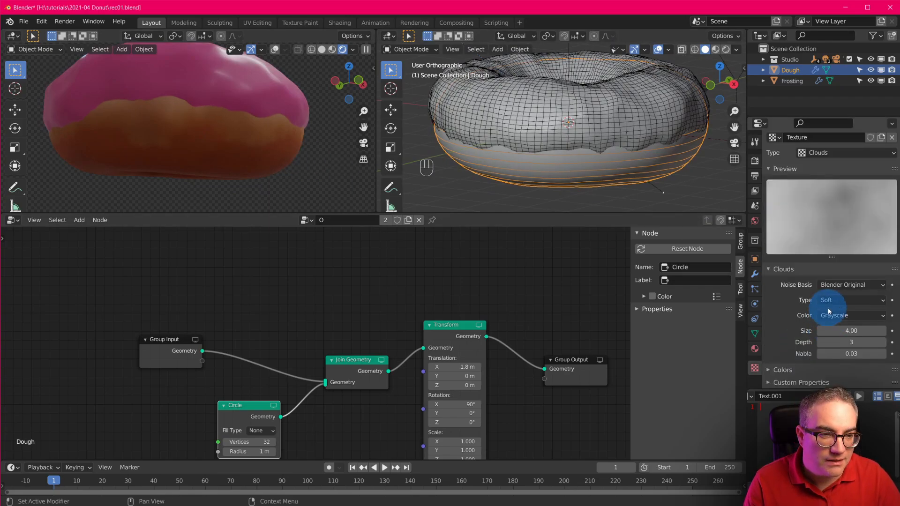
pyautogui.click(840, 323)
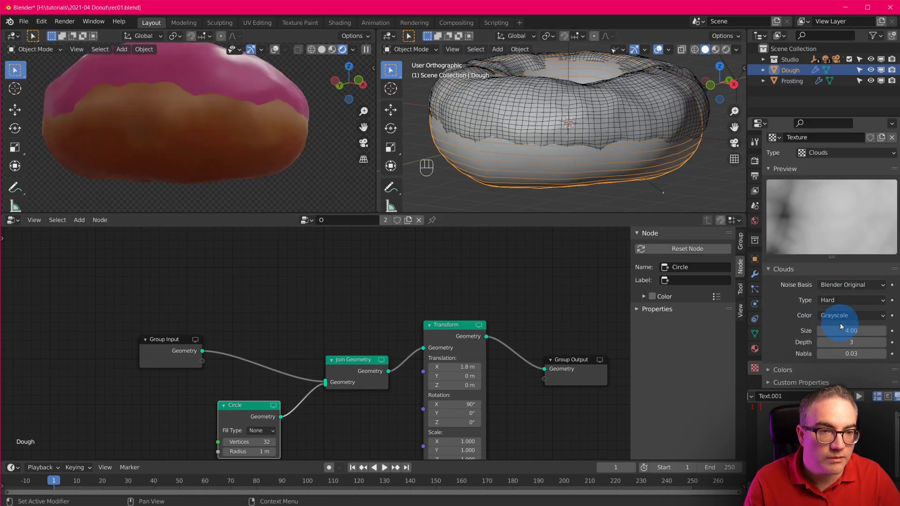
pyautogui.moveTo(299, 201); pyautogui.dragTo(300, 207, button='middle')
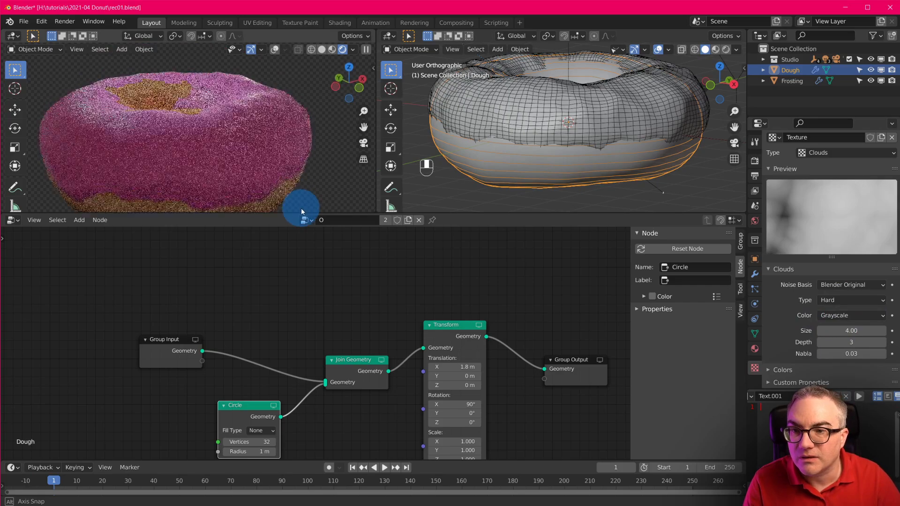
# - Hide the frosting and examine the bare dough's shape and Displace settings from several angles
pyautogui.click(871, 80)
pyautogui.moveTo(189, 149); pyautogui.dragTo(280, 145, button='middle')
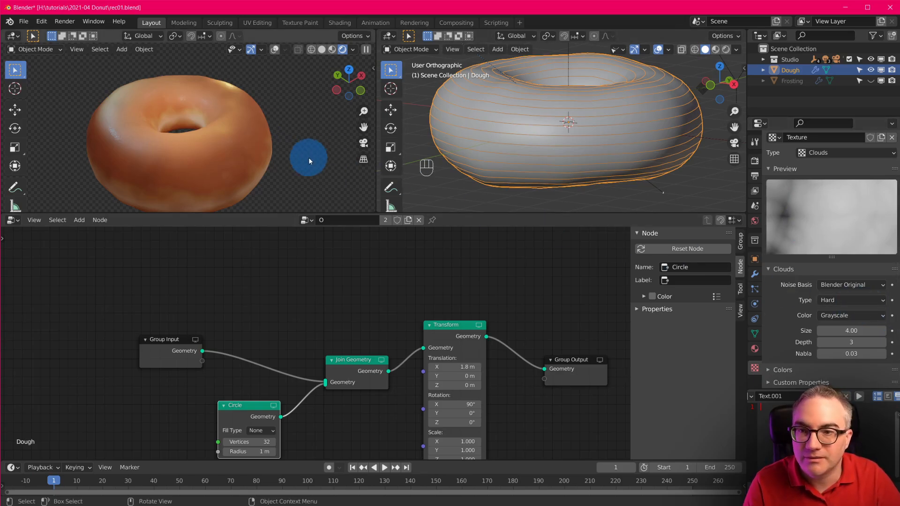
pyautogui.moveTo(308, 156); pyautogui.dragTo(313, 131, button='middle')
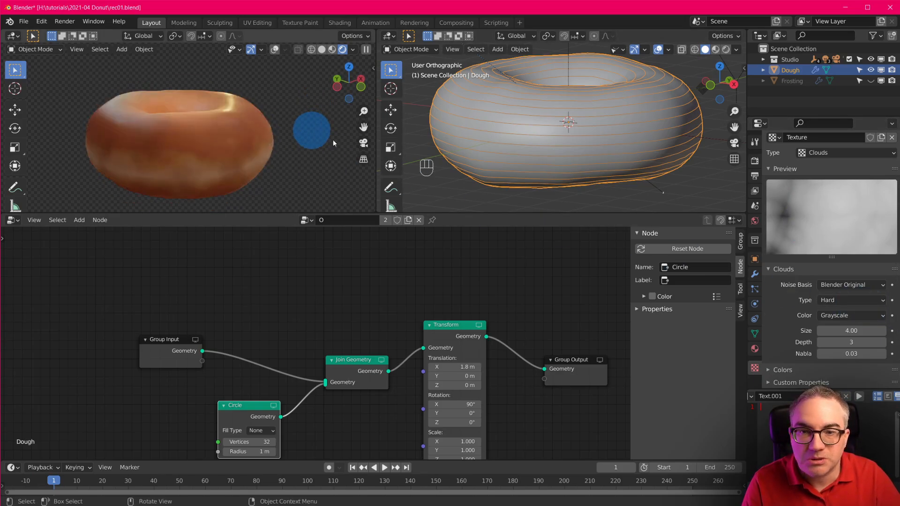
pyautogui.click(856, 313)
pyautogui.moveTo(240, 118); pyautogui.dragTo(254, 134, button='middle')
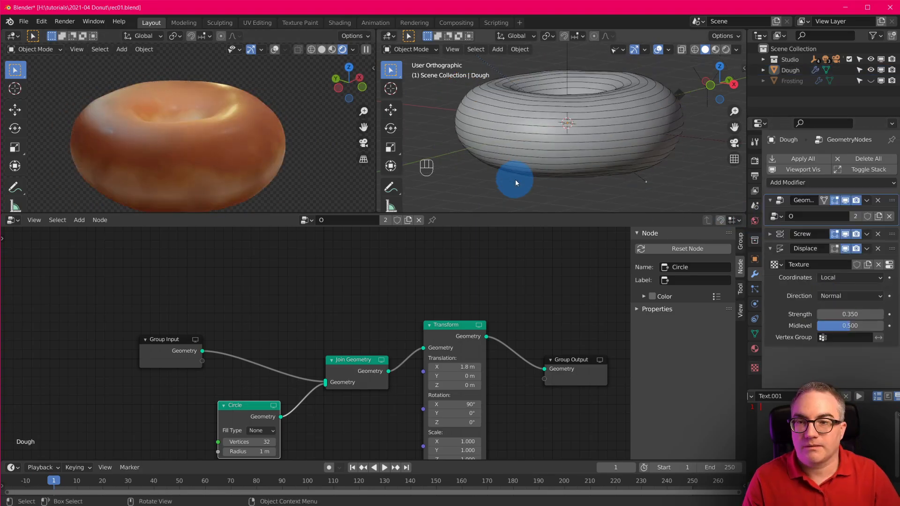
pyautogui.scroll(2, 515, 179)
pyautogui.scroll(-3, 594, 165)
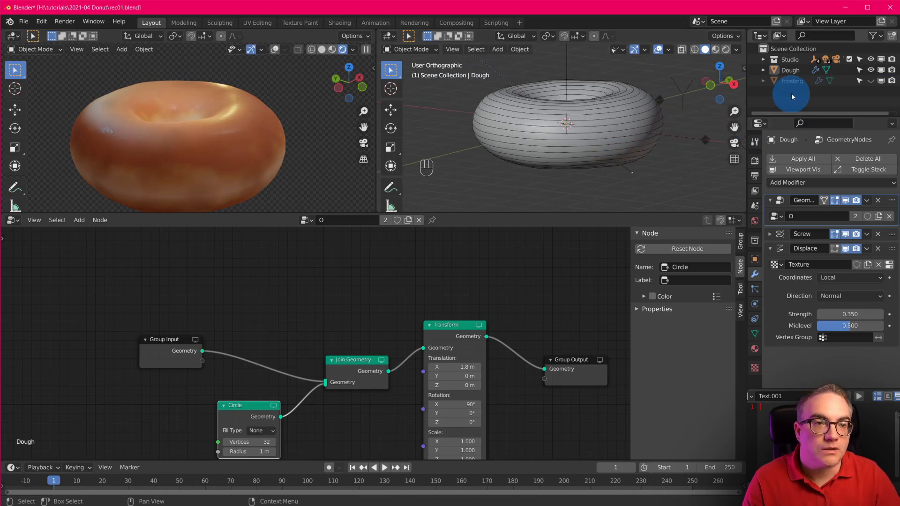
# - Show the frosting again and select it to bring back its node tree
pyautogui.click(870, 80)
pyautogui.click(790, 80)
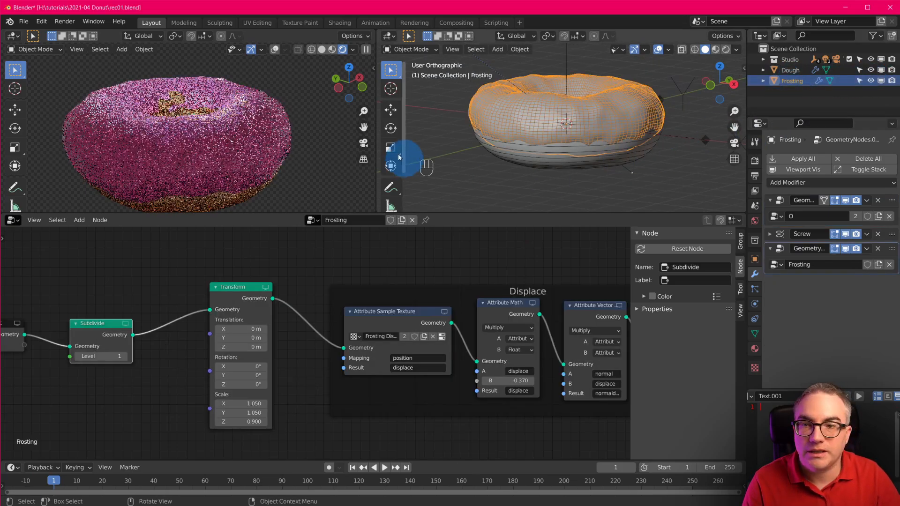
pyautogui.moveTo(347, 161); pyautogui.dragTo(265, 152, button='middle')
pyautogui.scroll(3, 583, 144)
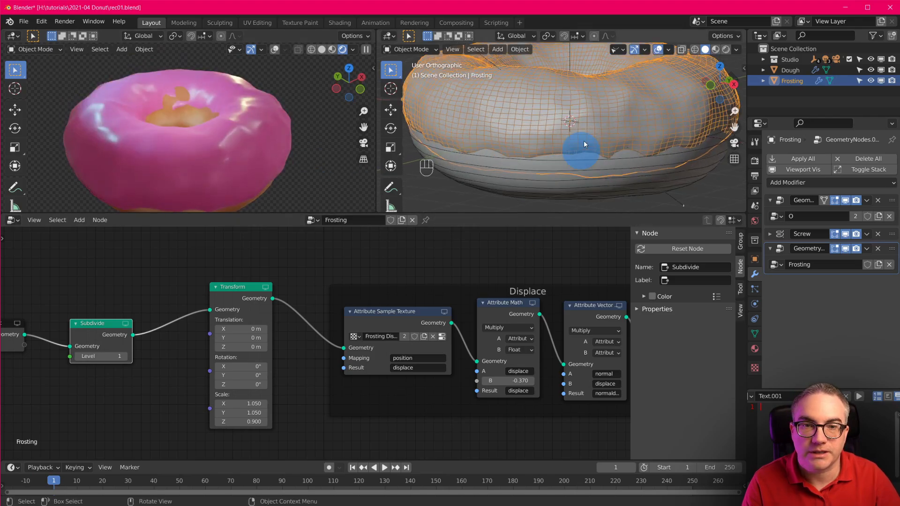
# - Set the Attribute Math multiplier in the frosting's Displace frame to -0.3
pyautogui.keyDown('shift'); pyautogui.moveTo(583, 144); pyautogui.dragTo(603, 153, button='middle'); pyautogui.keyUp('shift')
pyautogui.scroll(-3, 518, 411)
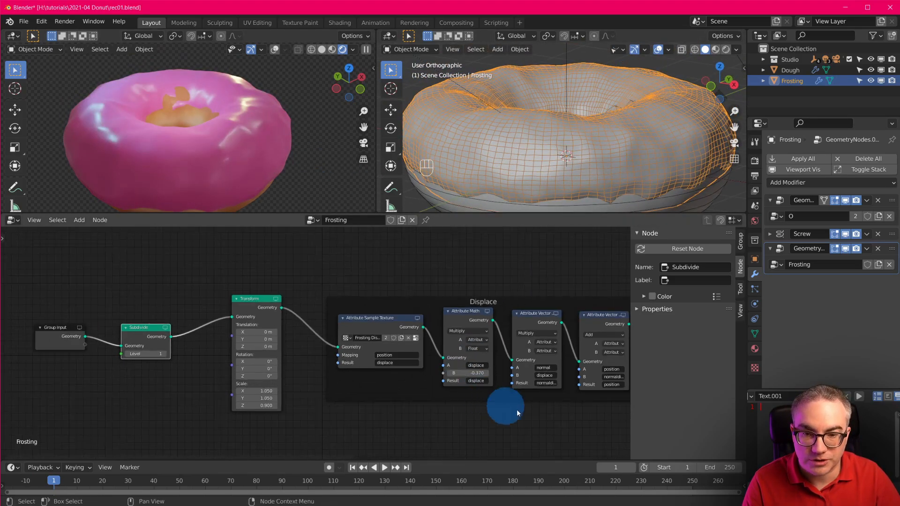
pyautogui.scroll(4, 580, 390)
pyautogui.moveTo(567, 389); pyautogui.dragTo(431, 396, button='middle')
pyautogui.scroll(1, 432, 395)
pyautogui.click(385, 374)
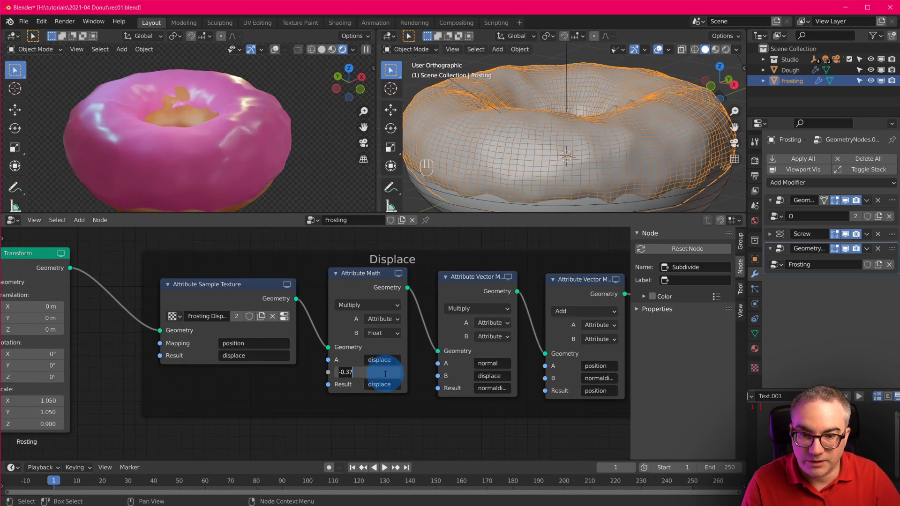
pyautogui.press('Return')
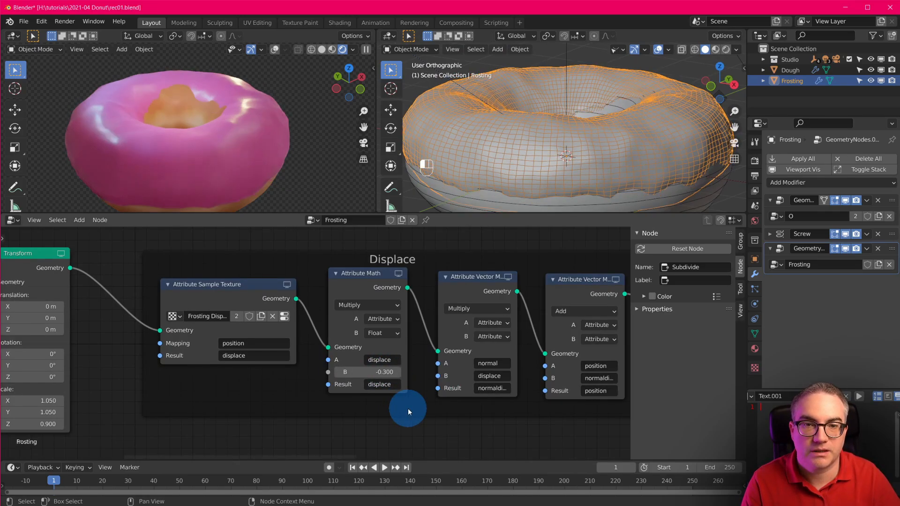
# - Set the Attribute Math multiplier in the frosting's Displace frame to -0.25 and check the donut from the side
pyautogui.click(392, 374)
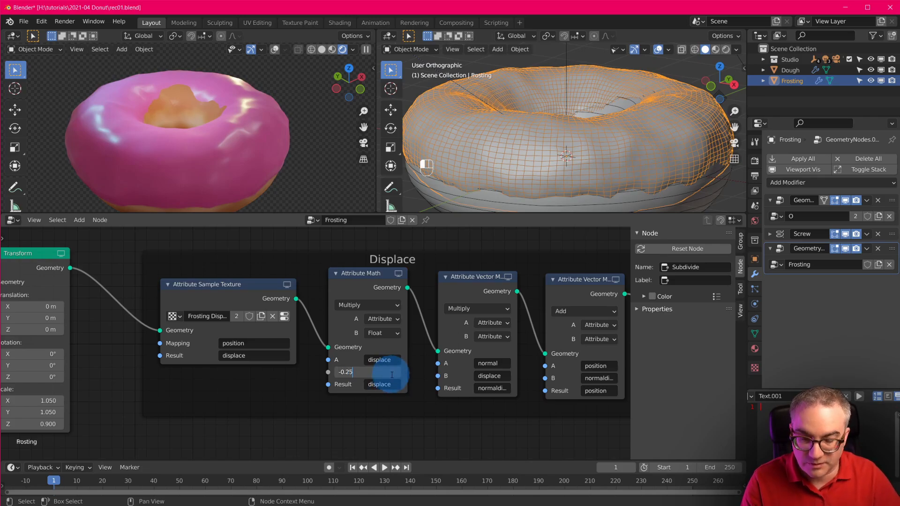
pyautogui.write('25')
pyautogui.press('Return')
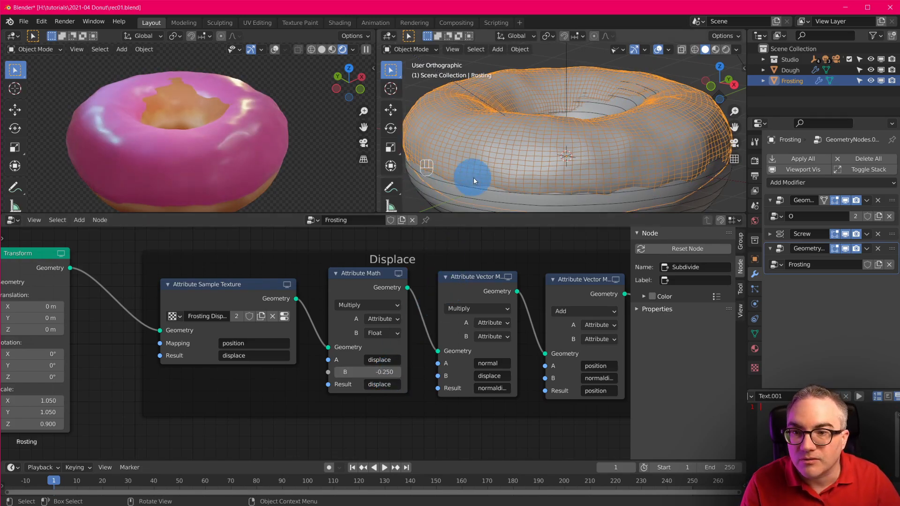
pyautogui.moveTo(442, 243); pyautogui.dragTo(232, 296, button='middle')
pyautogui.moveTo(232, 155); pyautogui.dragTo(232, 107, button='middle')
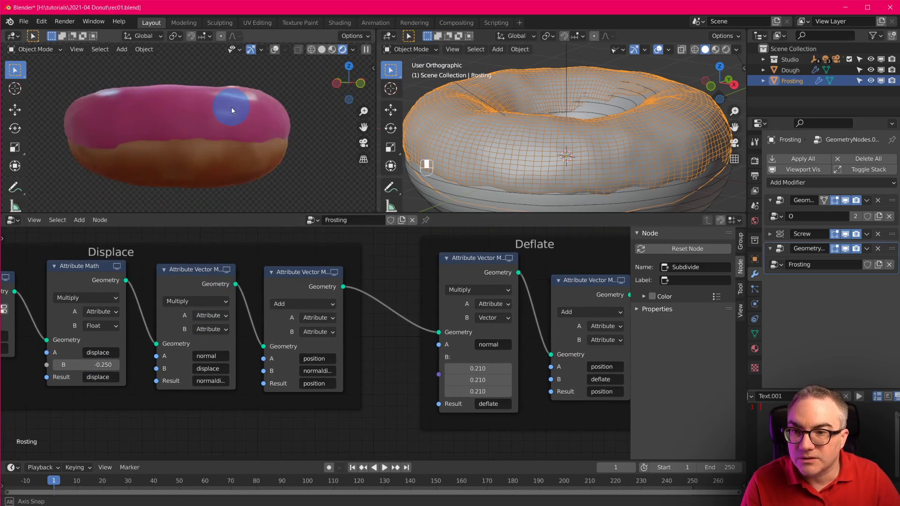
pyautogui.moveTo(613, 140)
pyautogui.mouseDown(button='middle')
pyautogui.moveTo(567, 115)
pyautogui.moveTo(542, 125)
pyautogui.moveTo(606, 137)
pyautogui.mouseUp(button='middle')
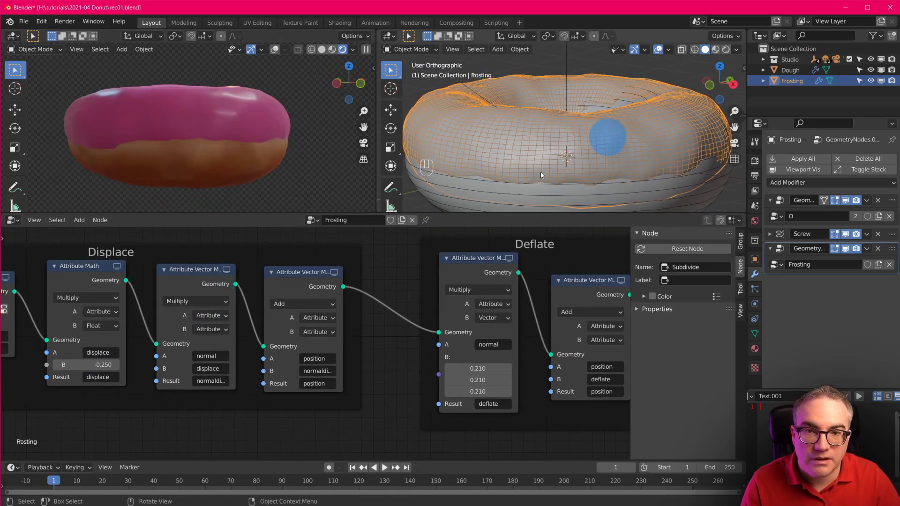
# - Set both the X and Y scale of the frosting's Transform node to 1.08
pyautogui.moveTo(184, 305); pyautogui.dragTo(594, 315, button='middle')
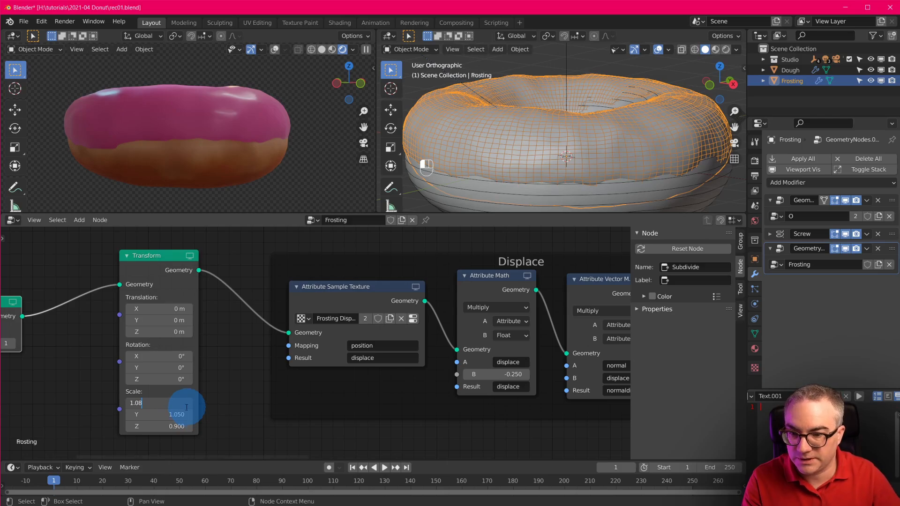
pyautogui.press('Return')
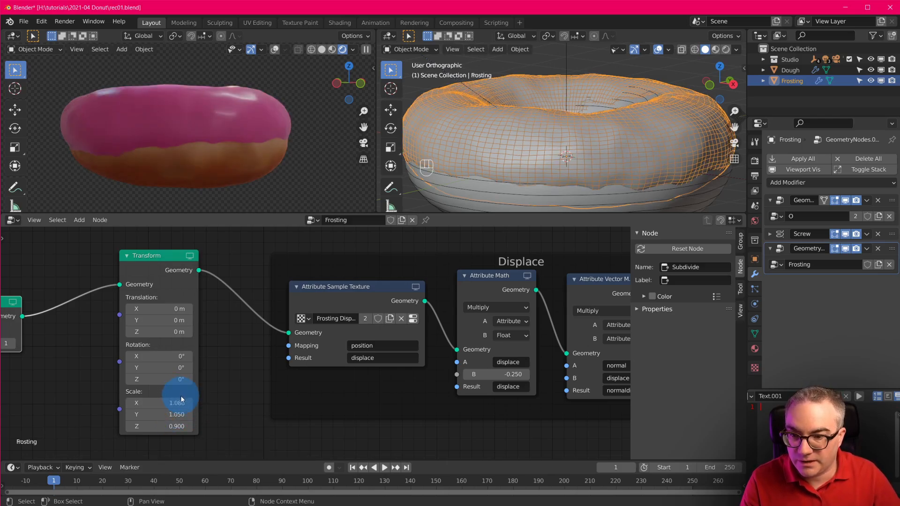
pyautogui.hotkey('ctrl', 'v')
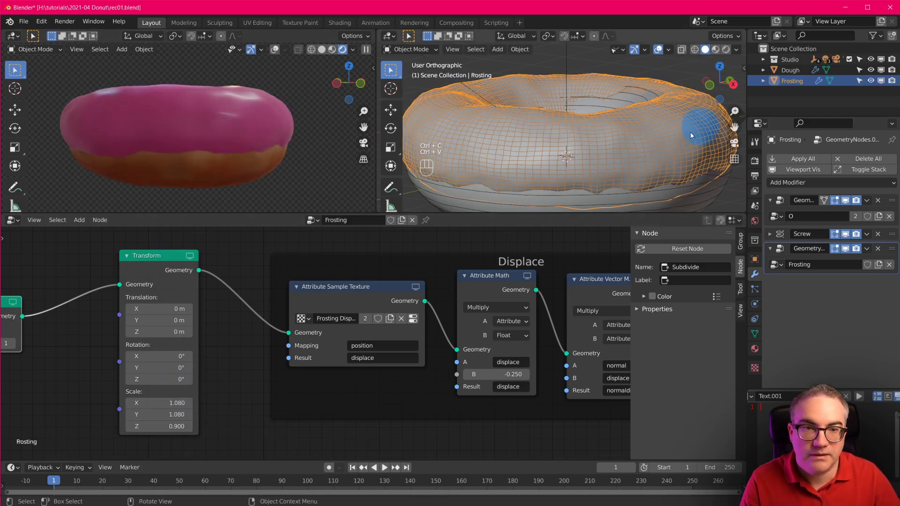
pyautogui.moveTo(689, 131); pyautogui.dragTo(666, 120, button='middle')
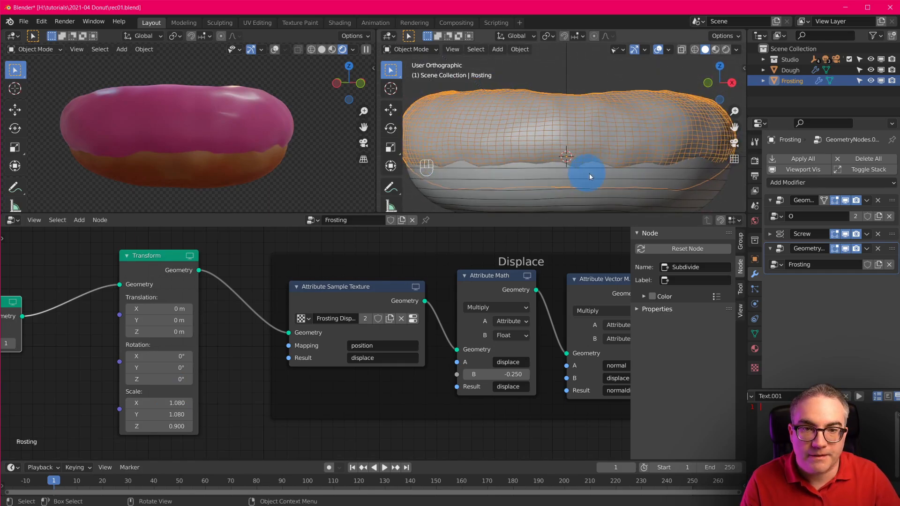
# - Raise the frosting by setting the Z translation of the Transform node after the Deflate frame to 0.45 m
pyautogui.keyDown('shift'); pyautogui.moveTo(589, 173); pyautogui.dragTo(494, 207, button='middle'); pyautogui.keyUp('shift')
pyautogui.moveTo(471, 352); pyautogui.dragTo(145, 384, button='middle')
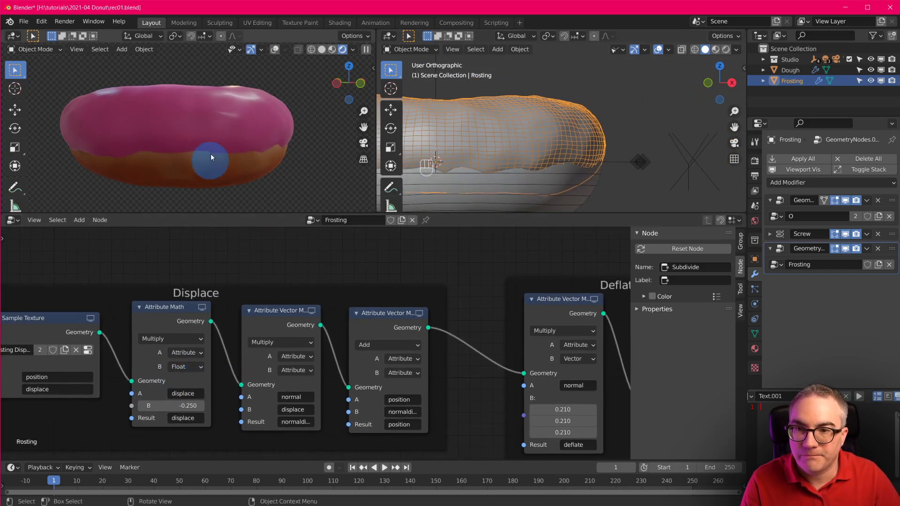
pyautogui.moveTo(209, 157); pyautogui.dragTo(221, 192, button='middle')
pyautogui.moveTo(473, 357); pyautogui.dragTo(60, 363, button='middle')
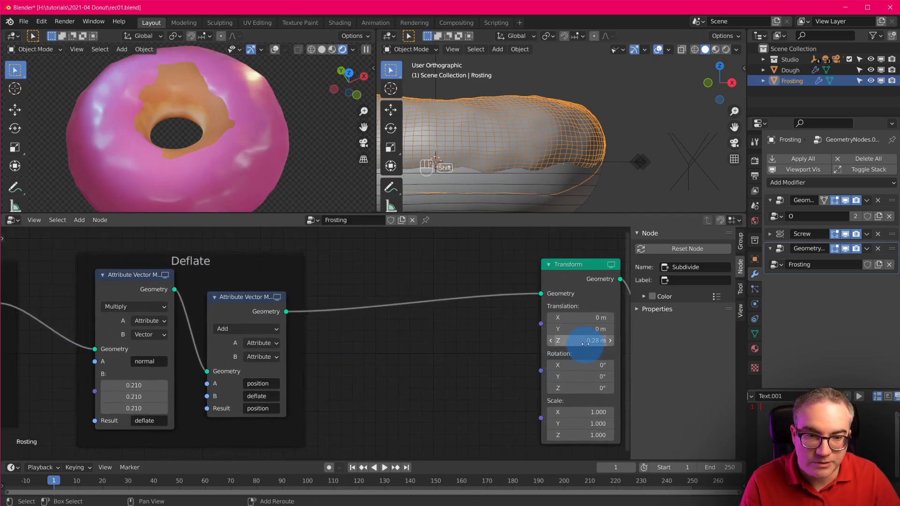
pyautogui.moveTo(586, 342); pyautogui.dragTo(596, 342)
# - Examine how the frosting sits on the dough from several angles and review the whole Frosting node chain
pyautogui.moveTo(305, 141)
pyautogui.mouseDown(button='middle')
pyautogui.moveTo(305, 97)
pyautogui.moveTo(309, 145)
pyautogui.mouseUp(button='middle')
pyautogui.scroll(-3, 644, 127)
pyautogui.keyDown('shift'); pyautogui.moveTo(650, 137); pyautogui.dragTo(678, 135, button='middle'); pyautogui.keyUp('shift')
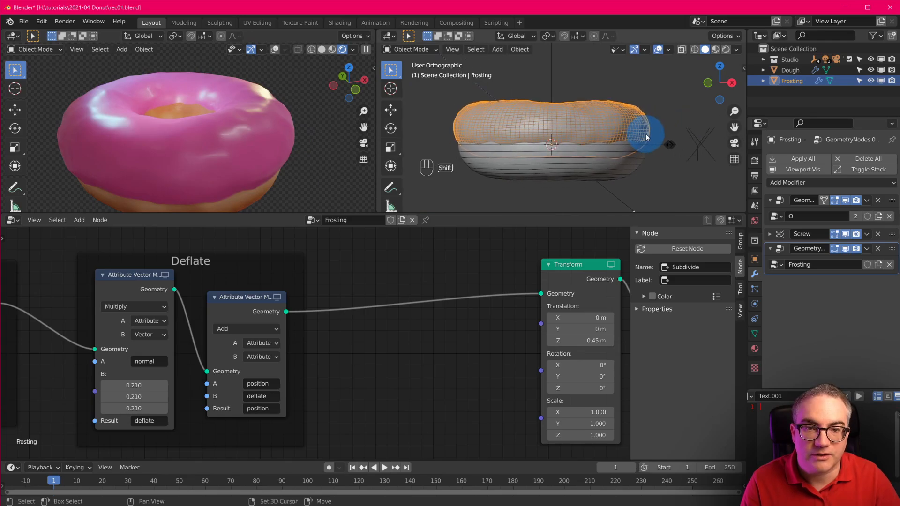
pyautogui.scroll(3, 600, 144)
pyautogui.moveTo(165, 168); pyautogui.dragTo(189, 141, button='middle')
pyautogui.scroll(-3, 404, 321)
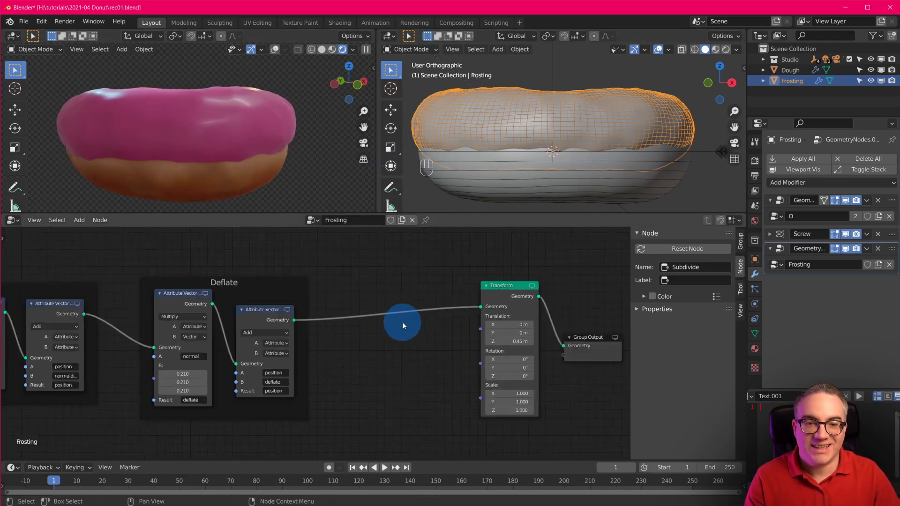
pyautogui.moveTo(384, 376); pyautogui.dragTo(570, 296, button='middle')
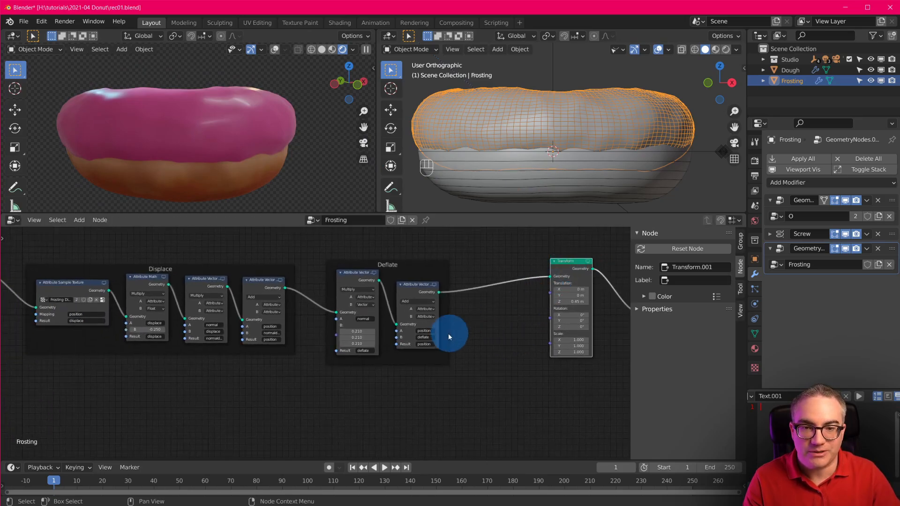
pyautogui.scroll(-3, 440, 344)
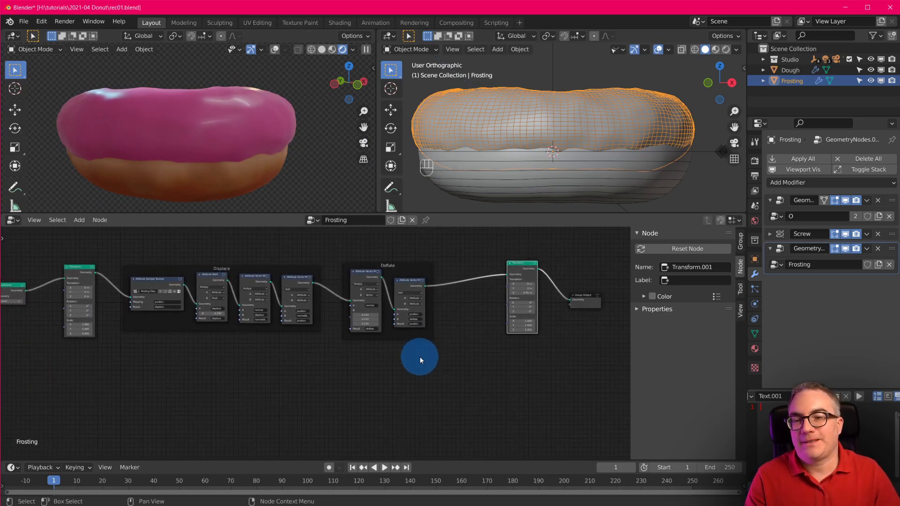
pyautogui.scroll(-2, 421, 361)
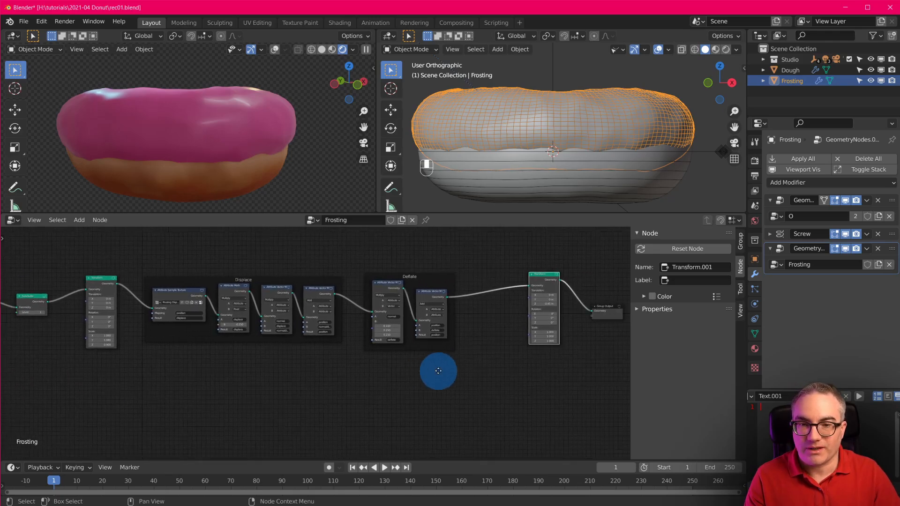
pyautogui.scroll(3, 453, 363)
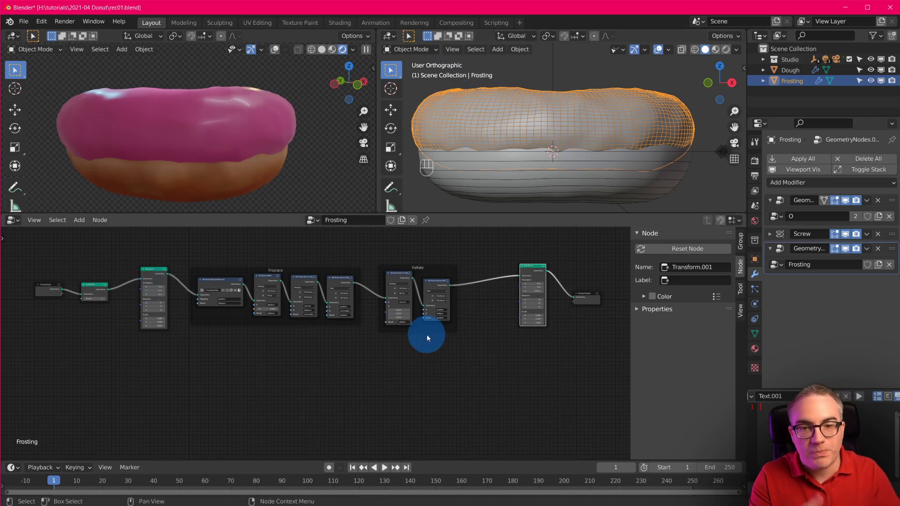
pyautogui.scroll(1, 426, 370)
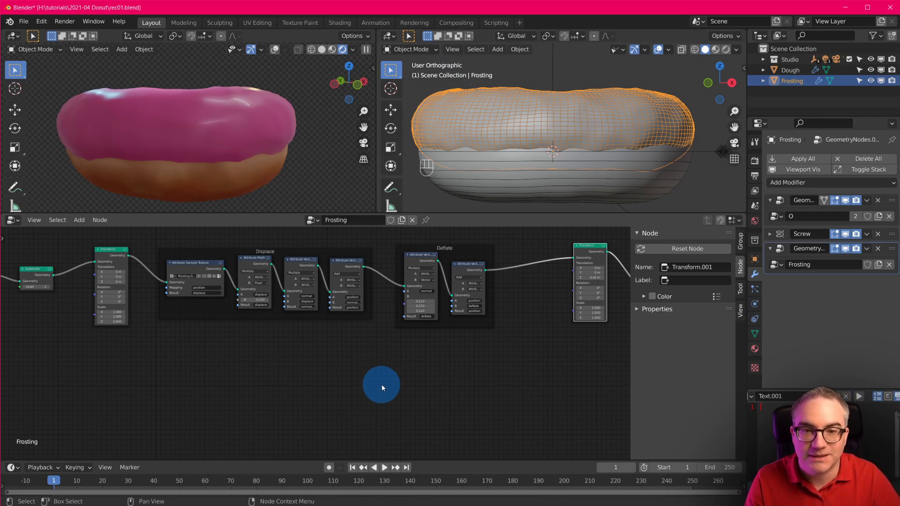
pyautogui.moveTo(293, 375); pyautogui.dragTo(310, 350, button='middle')
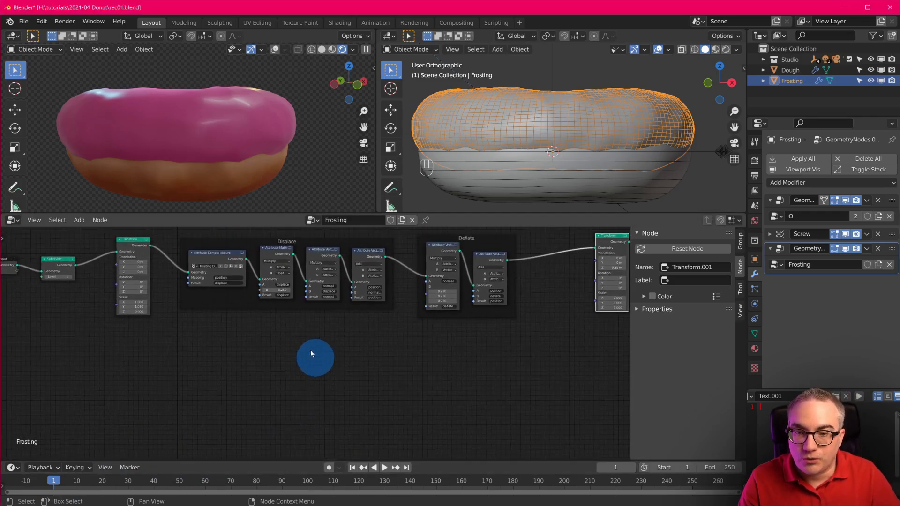
# - Add a Frame node below the Displace nodes and enlarge it to span the width beneath Displace and Deflate
pyautogui.hotkey('shift', 'a')
pyautogui.moveTo(223, 431)
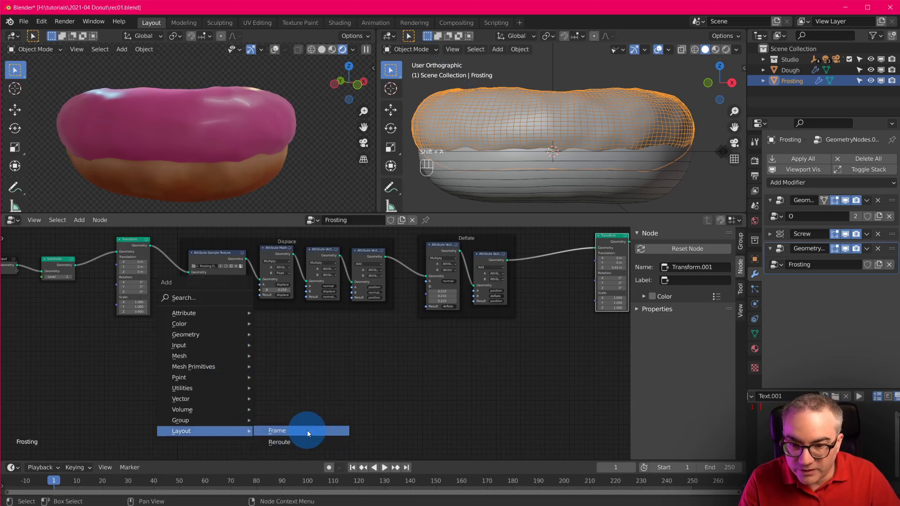
pyautogui.click(307, 429)
pyautogui.click(241, 398)
pyautogui.scroll(1, 241, 398)
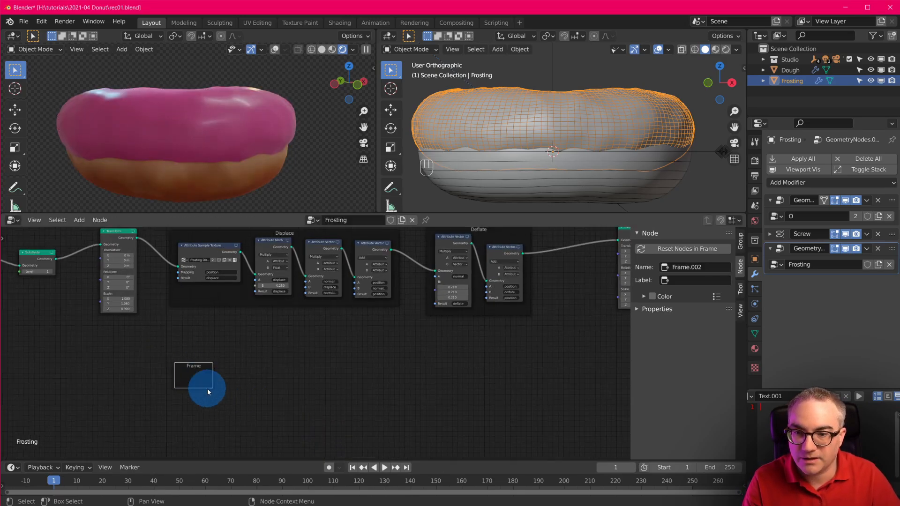
pyautogui.moveTo(211, 386); pyautogui.dragTo(539, 440)
# - Move the last Transform node and the Group Output node down beside the empty frame
pyautogui.moveTo(550, 325); pyautogui.dragTo(523, 322, button='middle')
pyautogui.press('Home')
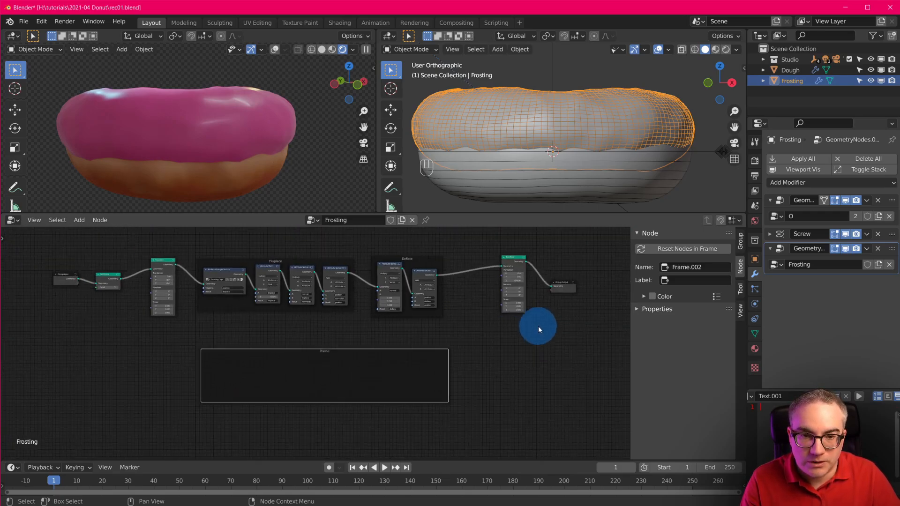
pyautogui.moveTo(516, 261); pyautogui.dragTo(514, 349)
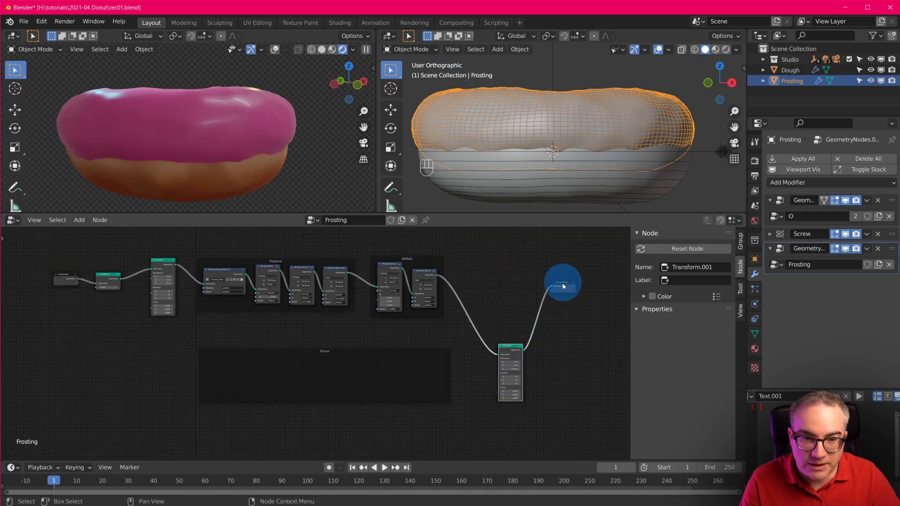
pyautogui.moveTo(564, 286); pyautogui.dragTo(555, 384)
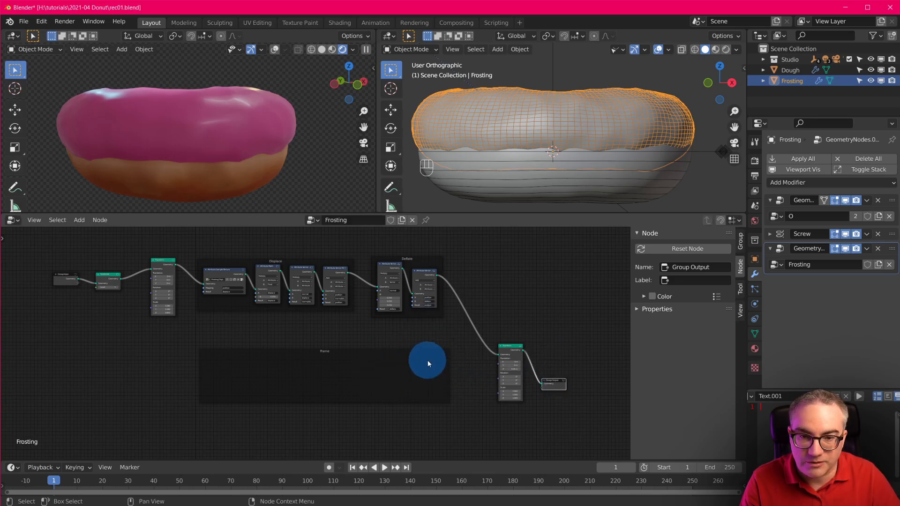
# - Label the new empty frame "Drips"
pyautogui.scroll(3, 424, 360)
pyautogui.moveTo(432, 358); pyautogui.dragTo(413, 312, button='middle')
pyautogui.scroll(1, 318, 323)
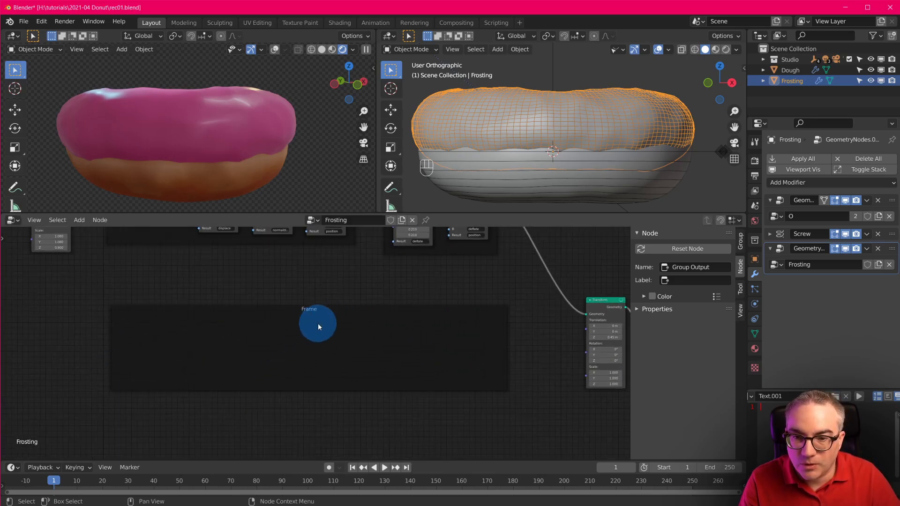
pyautogui.click(317, 322)
pyautogui.click(689, 280)
pyautogui.write('Drips')
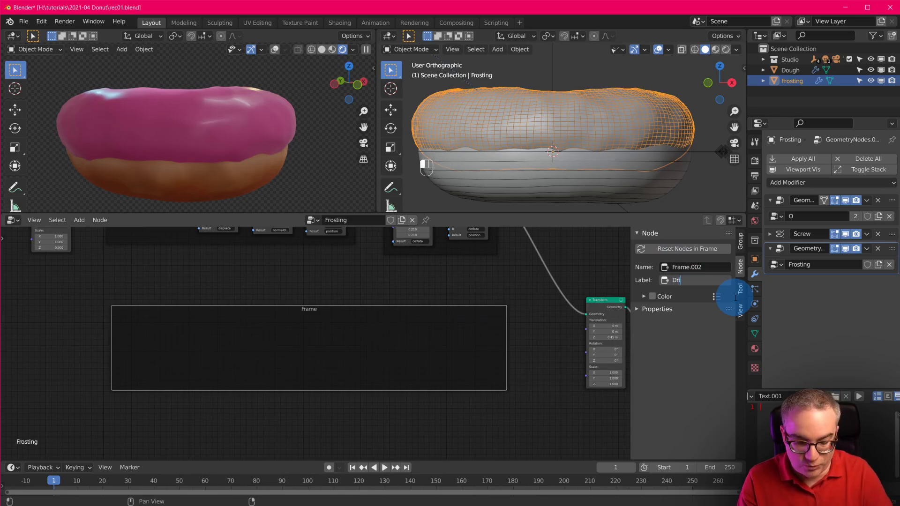
pyautogui.press('Return')
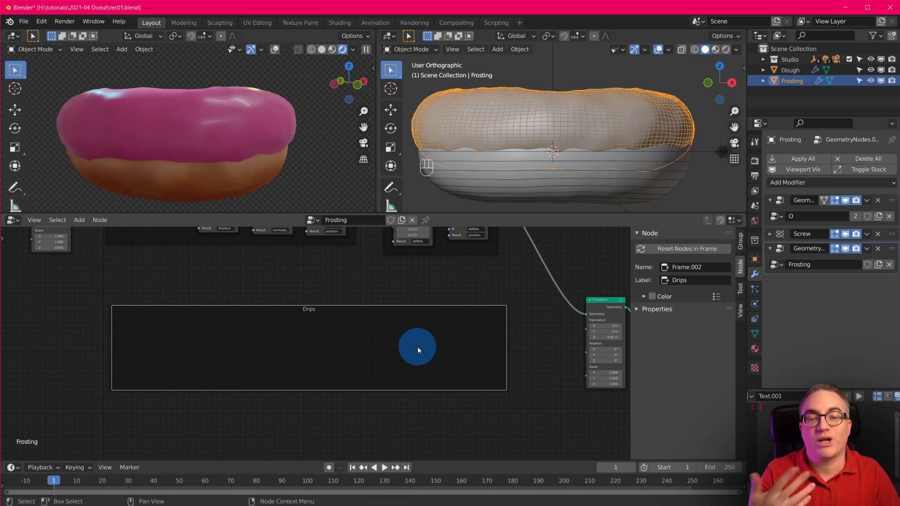
# - Add an Attribute Separate XYZ node inside the Drips frame and wire it between Deflate's last node and the Transform node
pyautogui.keyDown('ctrl'); pyautogui.moveTo(414, 353); pyautogui.dragTo(316, 356, button='middle'); pyautogui.keyUp('ctrl')
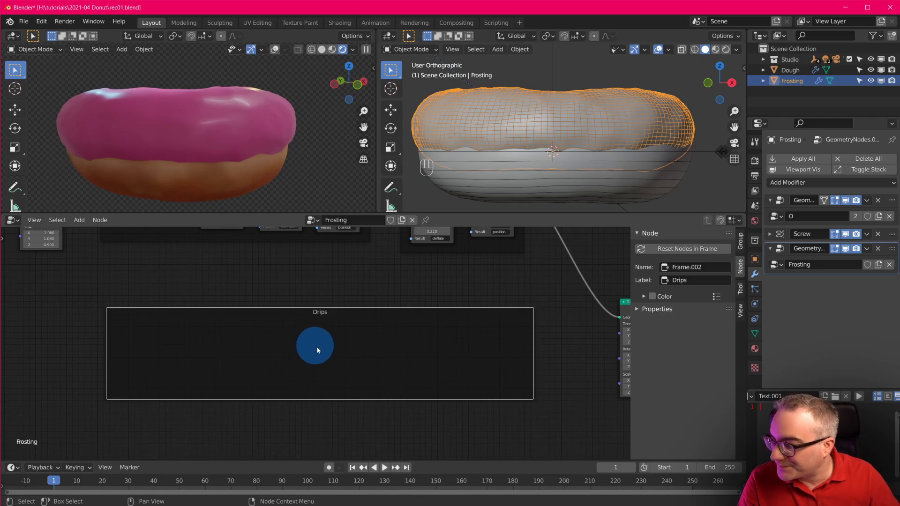
pyautogui.scroll(-1, 317, 347)
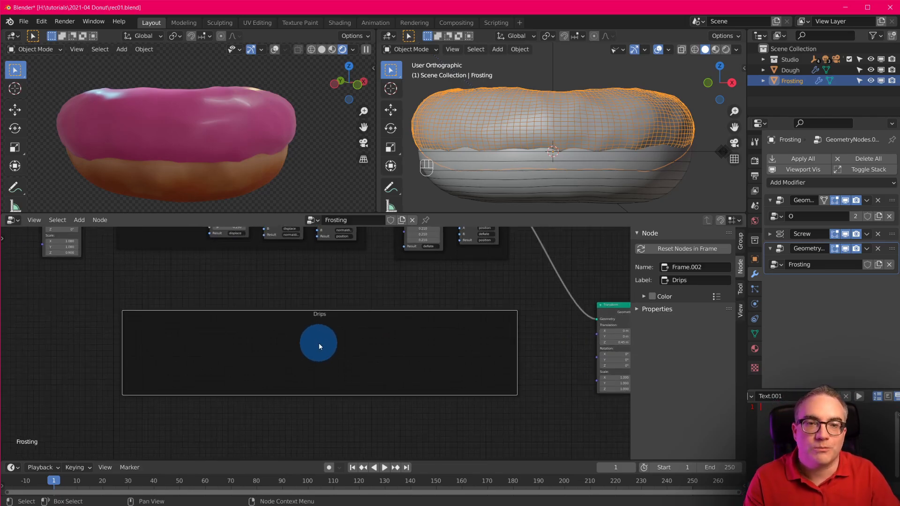
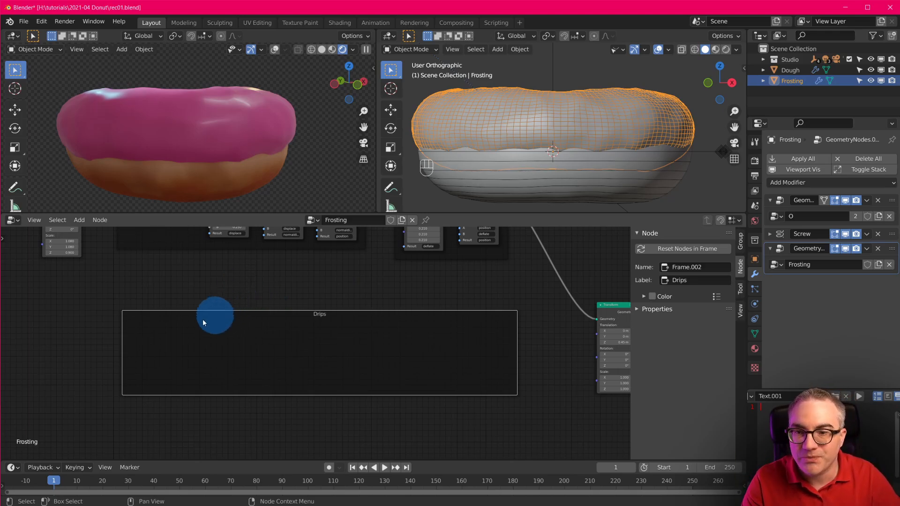
pyautogui.hotkey('shift', 'a')
pyautogui.moveTo(149, 169)
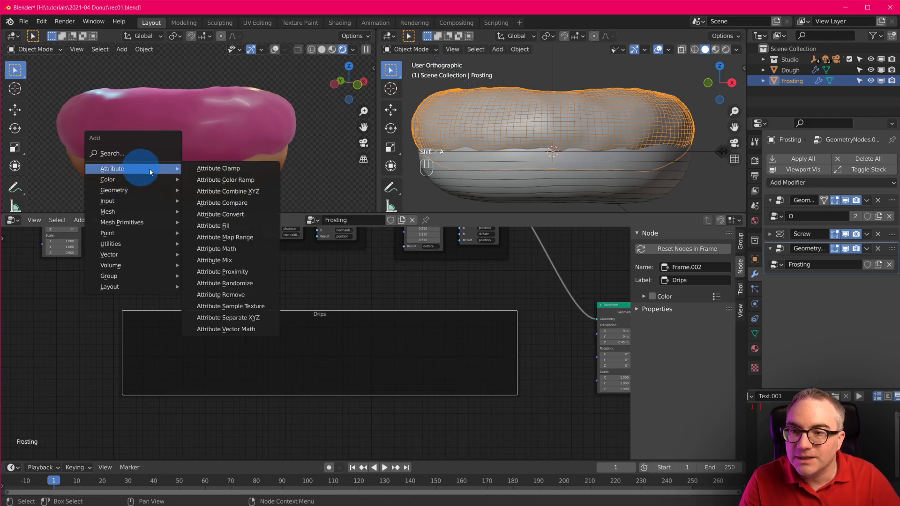
pyautogui.click(230, 317)
pyautogui.click(139, 322)
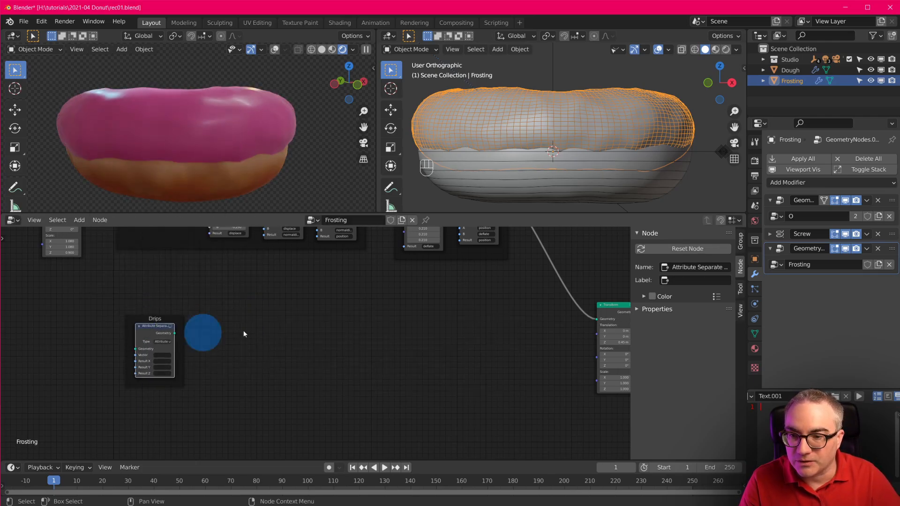
pyautogui.press('Home')
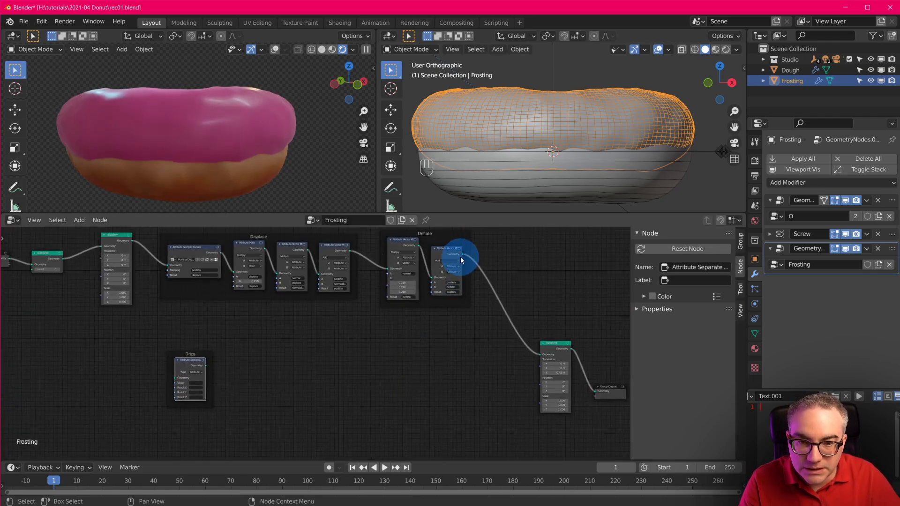
pyautogui.moveTo(460, 257); pyautogui.dragTo(542, 356)
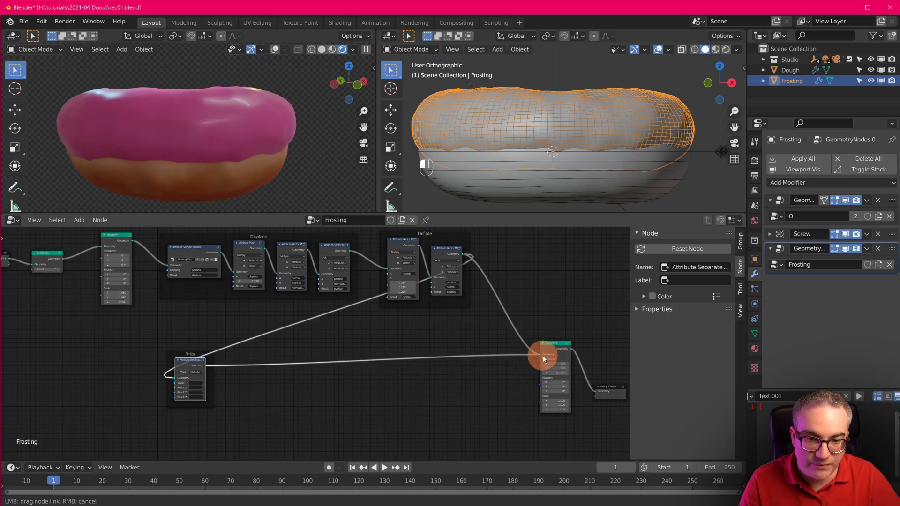
# - Set the Vector attribute of the Attribute Separate XYZ node to position
pyautogui.scroll(3, 396, 338)
pyautogui.scroll(1, 366, 370)
pyautogui.moveTo(323, 396); pyautogui.dragTo(319, 354, button='middle')
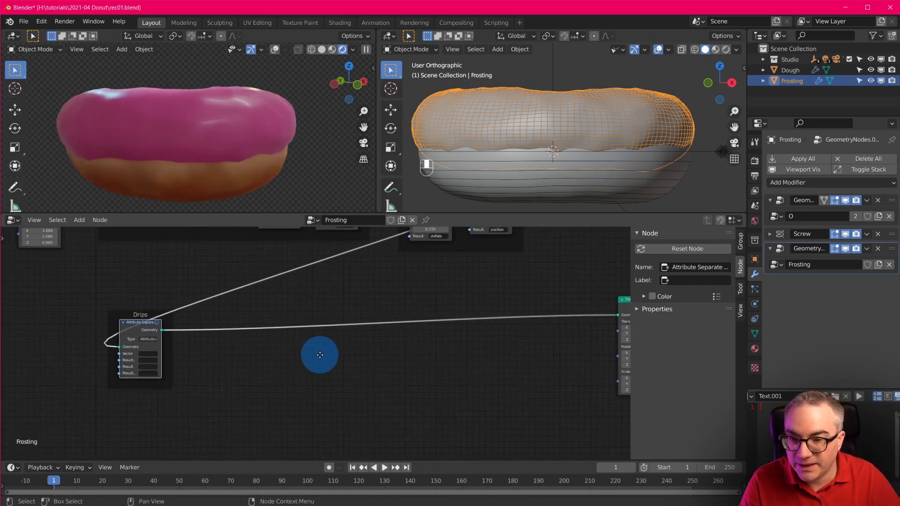
pyautogui.scroll(2, 320, 354)
pyautogui.scroll(2, 145, 356)
pyautogui.click(102, 359)
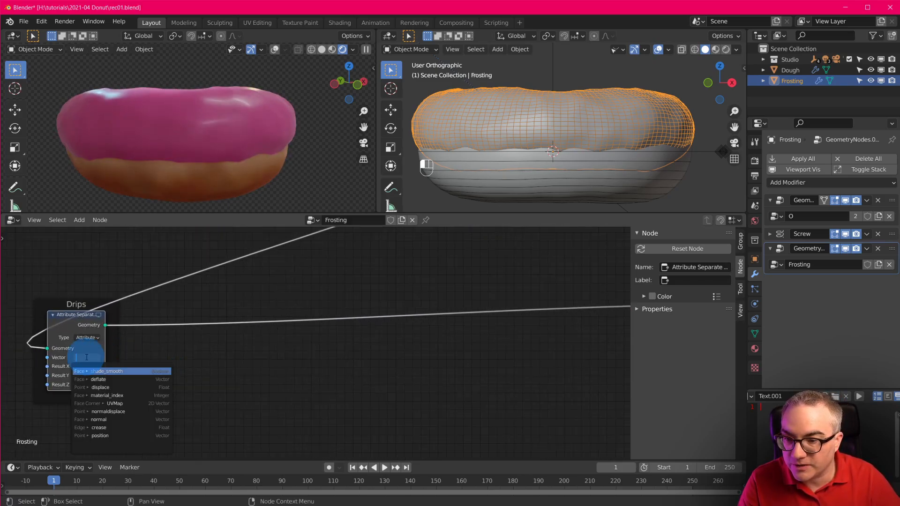
pyautogui.click(115, 424)
# - Name the three result attributes of the Attribute Separate XYZ node x, y and z
pyautogui.moveTo(114, 425); pyautogui.dragTo(210, 393, button='middle')
pyautogui.scroll(4, 179, 416)
pyautogui.scroll(-2, 209, 394)
pyautogui.click(137, 357)
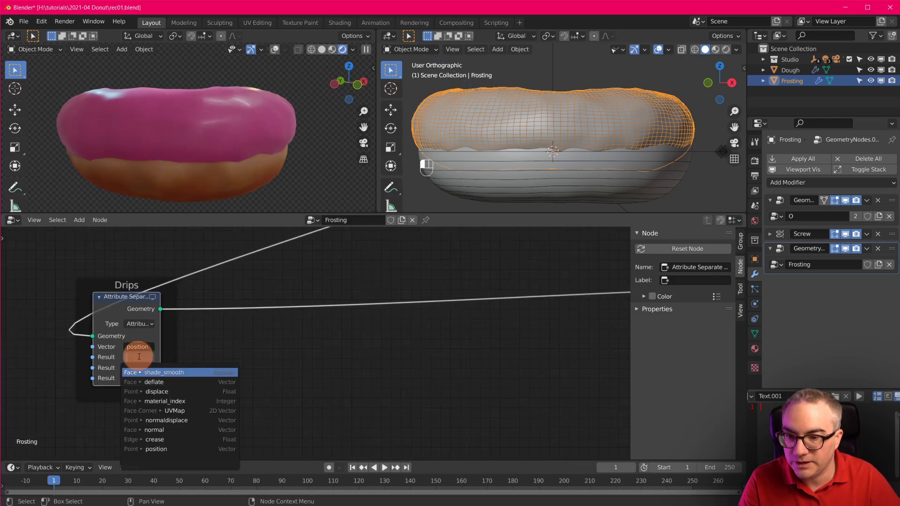
pyautogui.write('x')
pyautogui.click(137, 373)
pyautogui.click(138, 367)
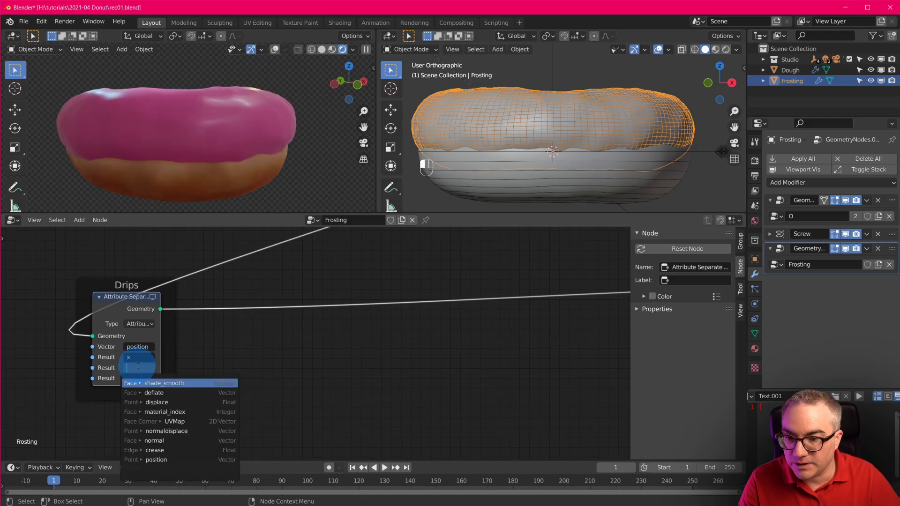
pyautogui.write('y')
pyautogui.click(139, 383)
pyautogui.click(137, 379)
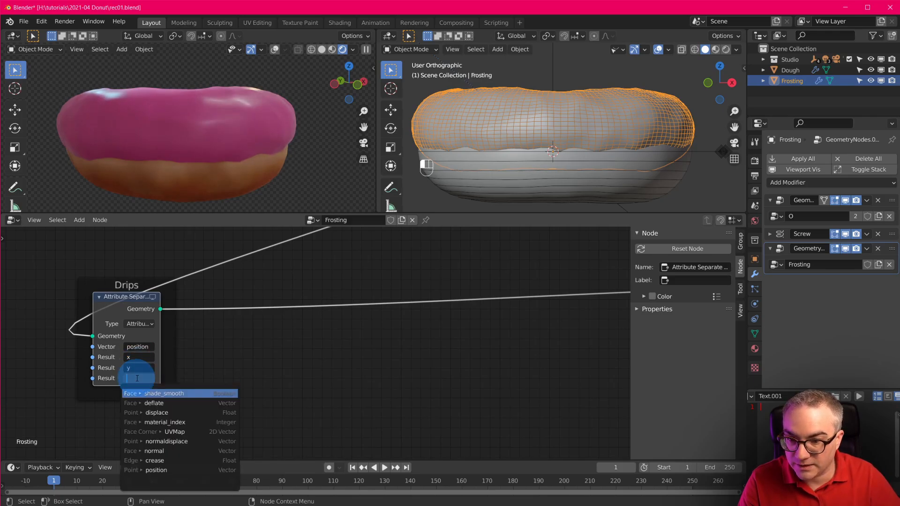
pyautogui.write('z')
pyautogui.click(147, 393)
# - Mute the last Transform node to compare the frosting without its offset, and unmute it again
pyautogui.moveTo(252, 364); pyautogui.dragTo(195, 355, button='middle')
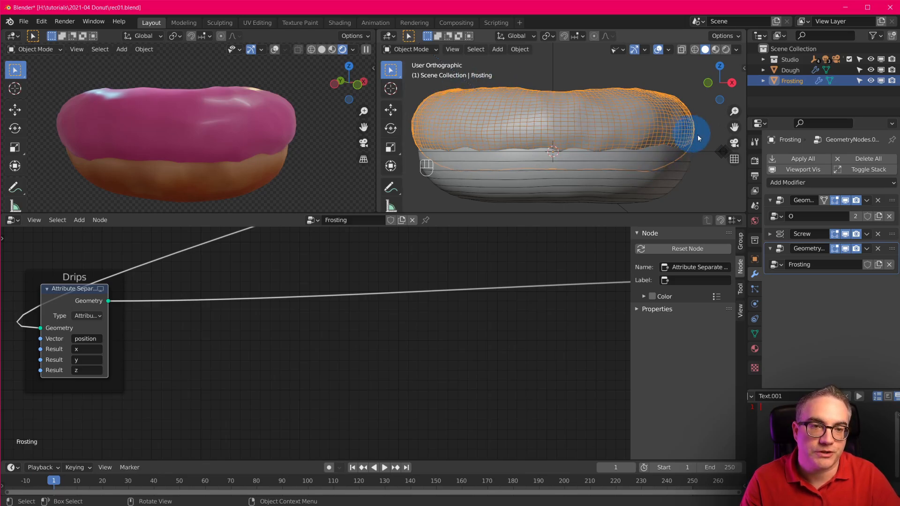
pyautogui.scroll(-1, 626, 146)
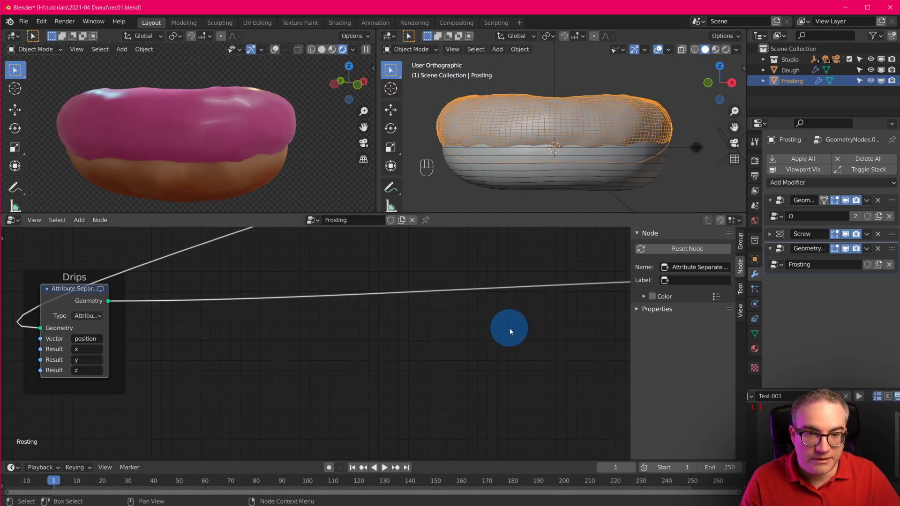
pyautogui.moveTo(510, 328); pyautogui.dragTo(295, 365, button='middle')
pyautogui.scroll(-8, 429, 369)
pyautogui.click(487, 320)
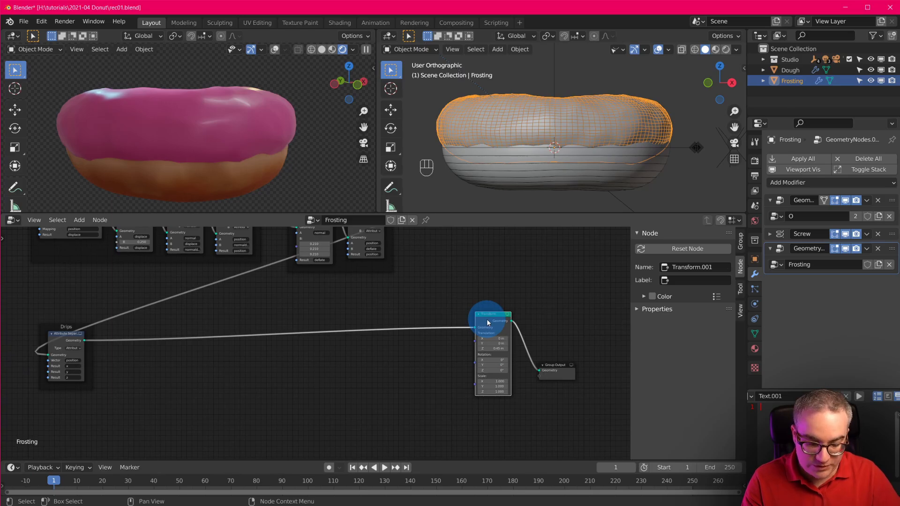
pyautogui.press('m')
pyautogui.scroll(1, 537, 145)
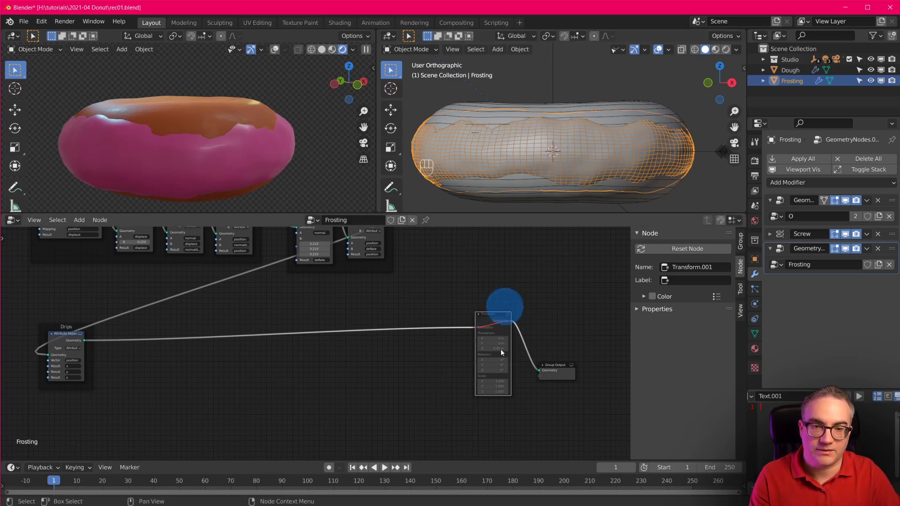
pyautogui.press('m')
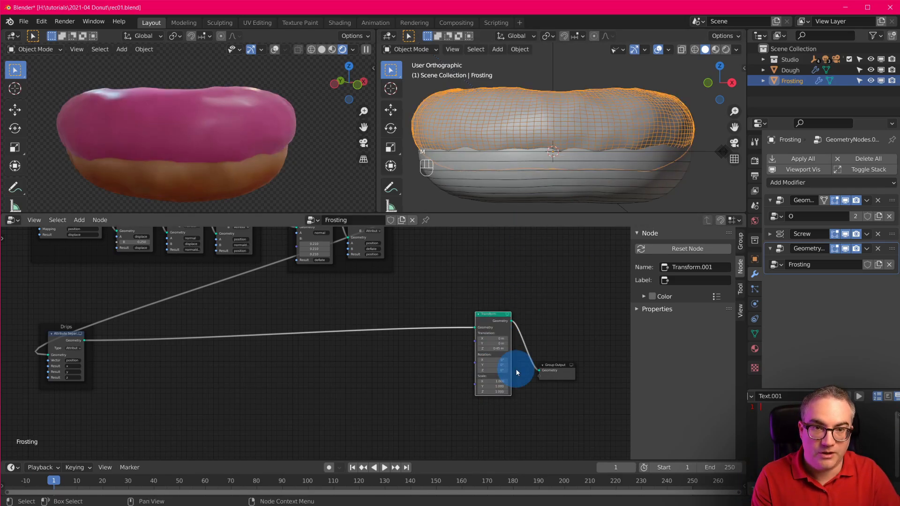
# - Mute the last Transform node, hide the Dough object in the viewports and save the file
pyautogui.press('m')
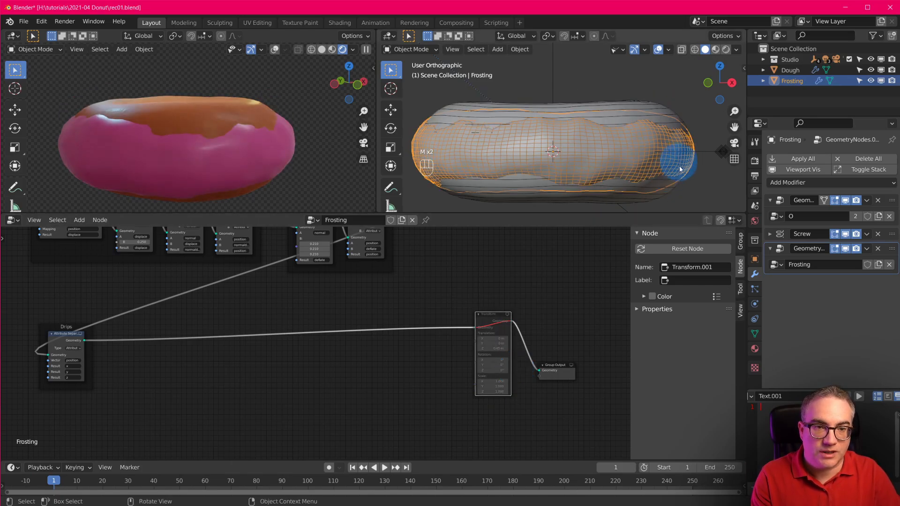
pyautogui.scroll(9, 281, 370)
pyautogui.moveTo(148, 355); pyautogui.dragTo(570, 332, button='middle')
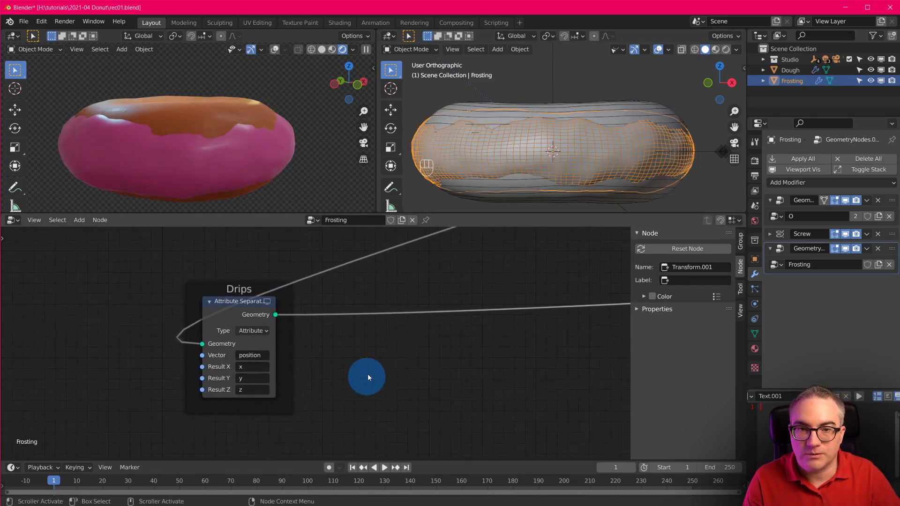
pyautogui.scroll(2, 314, 343)
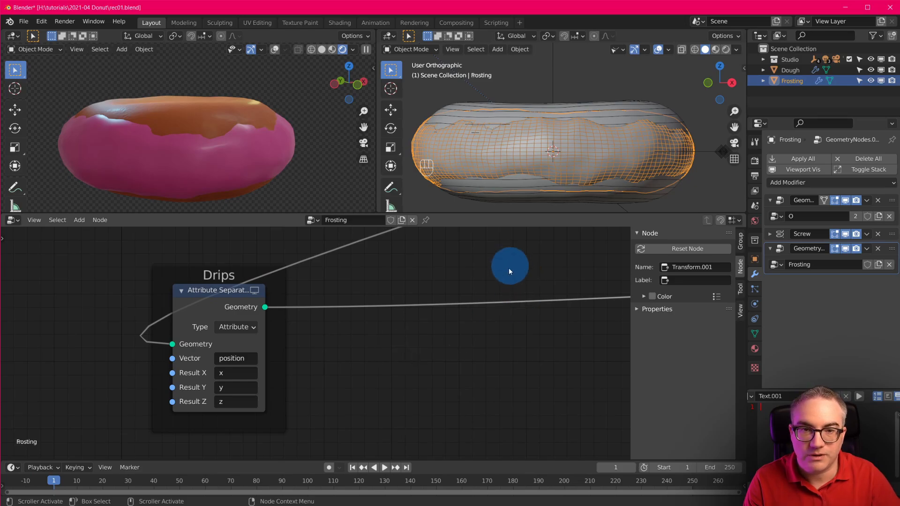
pyautogui.click(870, 70)
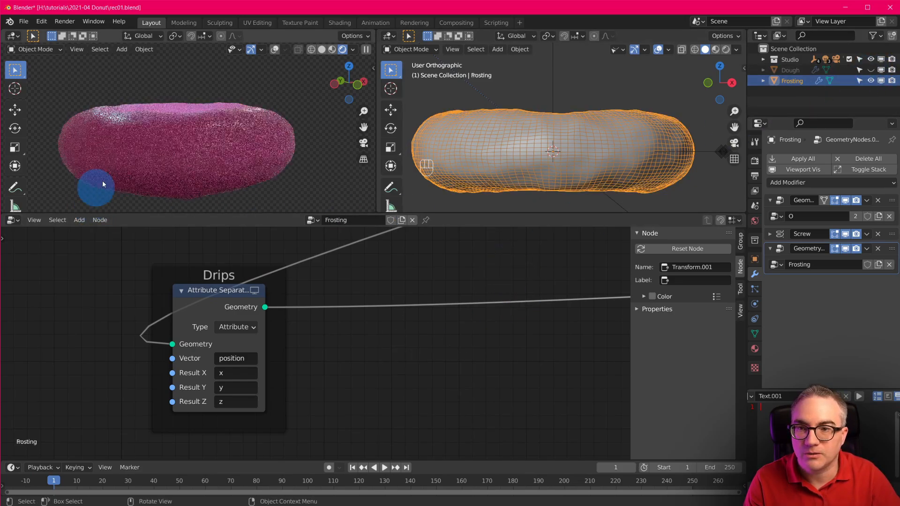
pyautogui.hotkey('ctrl', 's')
# - Add an Attribute Math node after the Attribute Separate XYZ node in the Drips frame and set its operation to Less Than
pyautogui.moveTo(361, 350); pyautogui.dragTo(290, 346, button='middle')
pyautogui.hotkey('shift', 'a')
pyautogui.moveTo(302, 337)
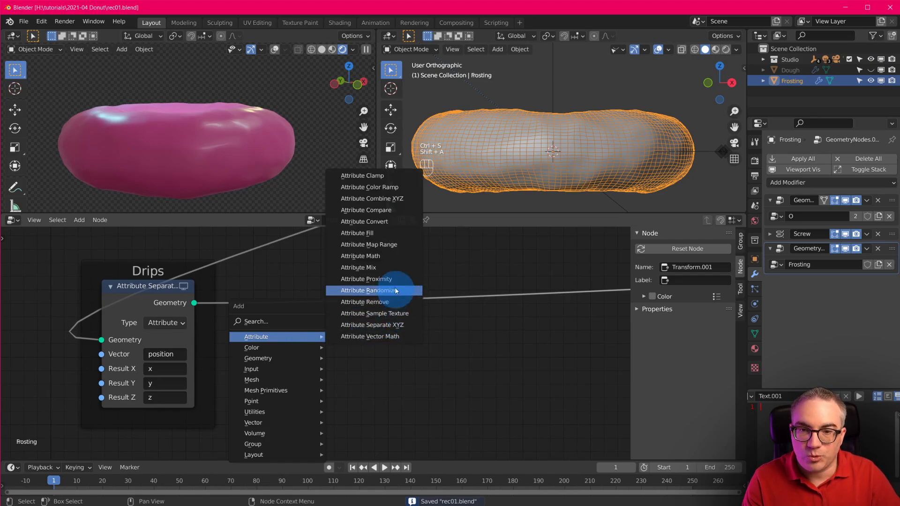
pyautogui.click(393, 256)
pyautogui.click(278, 281)
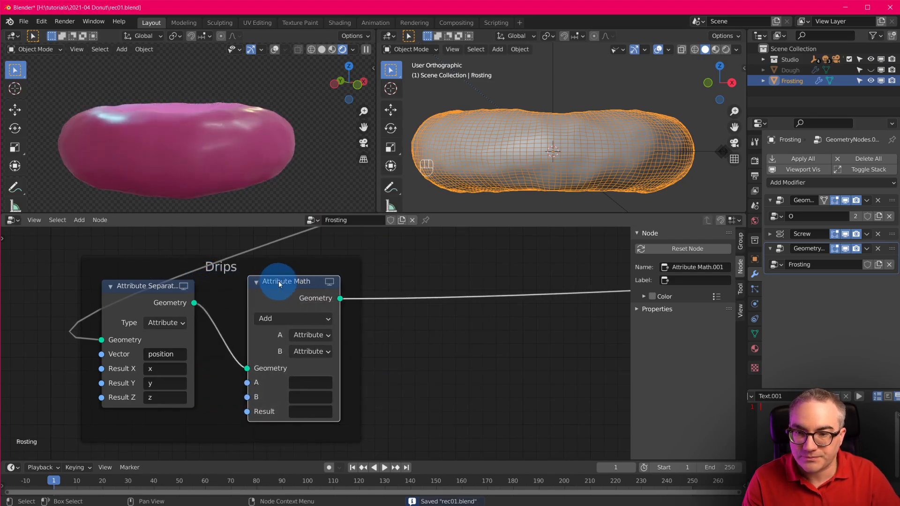
pyautogui.click(271, 321)
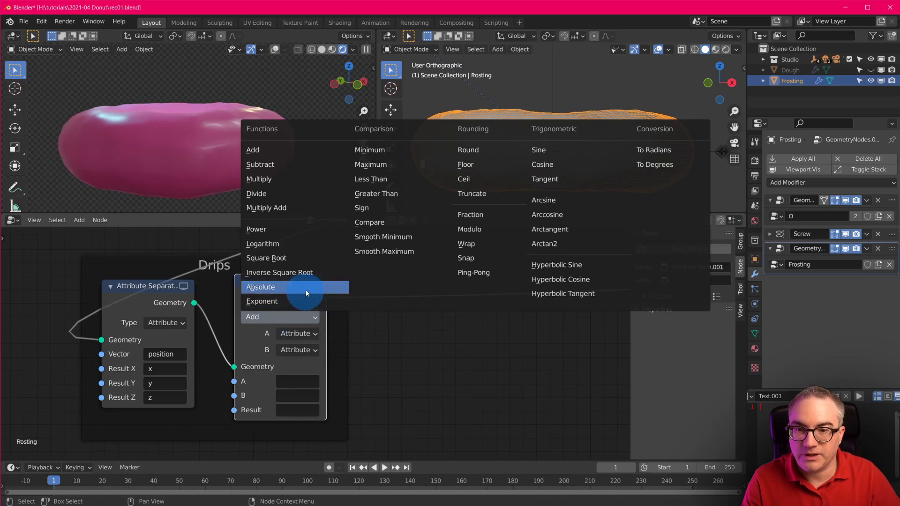
pyautogui.click(370, 178)
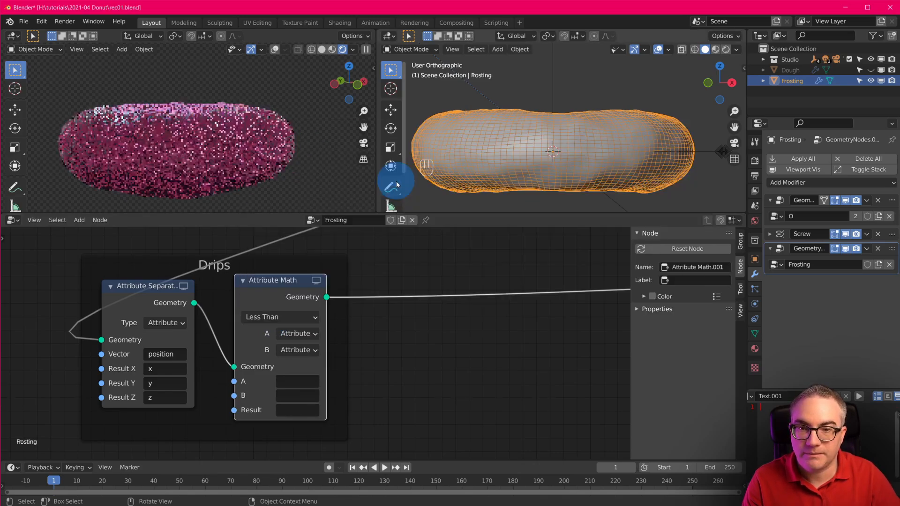
# - Set input A of the Attribute Math node to the attribute z and change input B to the Float type
pyautogui.click(295, 380)
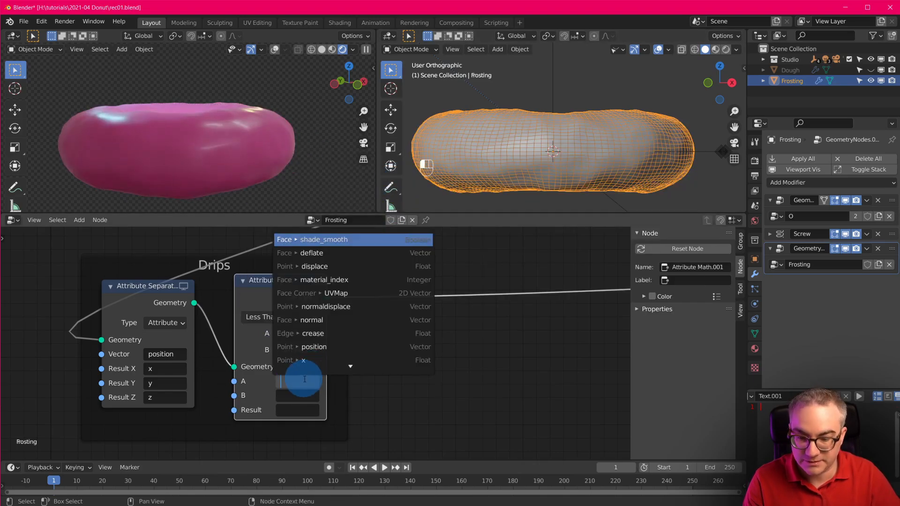
pyautogui.write('t')
pyautogui.press('BackSpace')
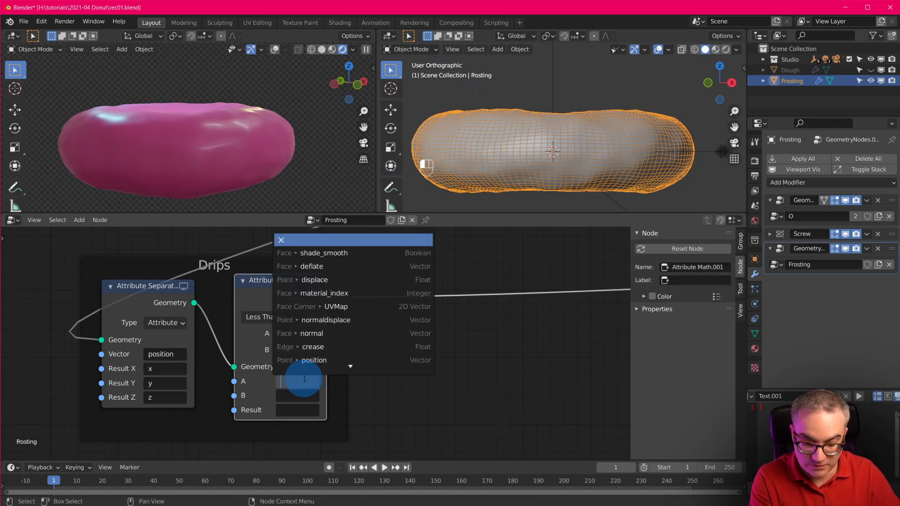
pyautogui.write('z')
pyautogui.click(315, 241)
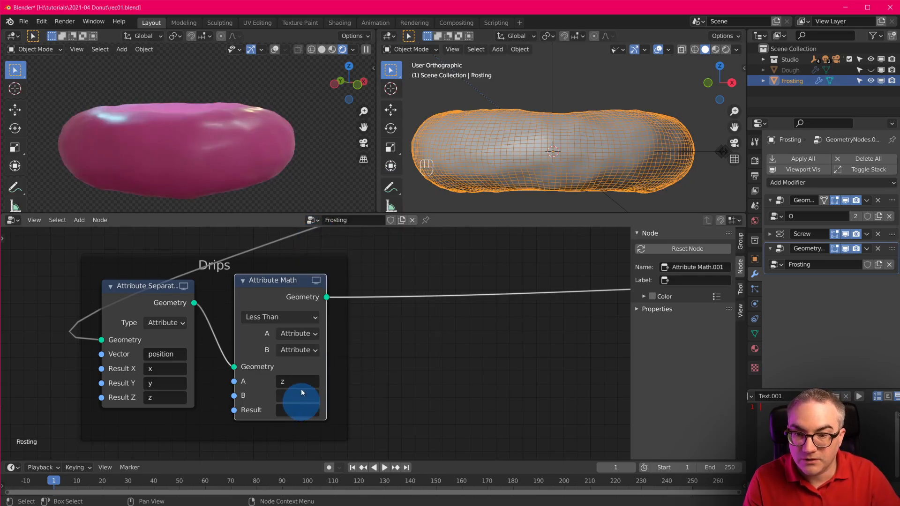
pyautogui.click(299, 357)
pyautogui.click(296, 379)
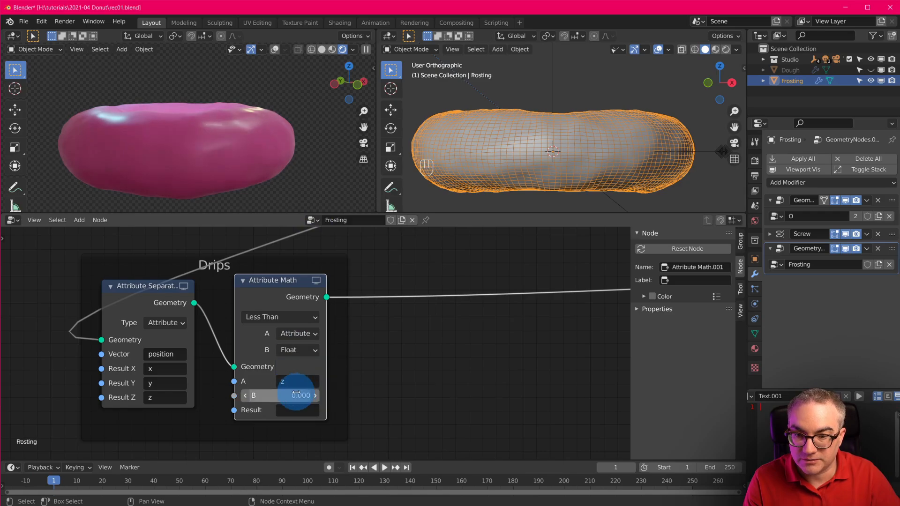
pyautogui.doubleClick(297, 395)
# - Name the result attribute of the Less Than node bottom
pyautogui.click(295, 410)
pyautogui.write('bottom')
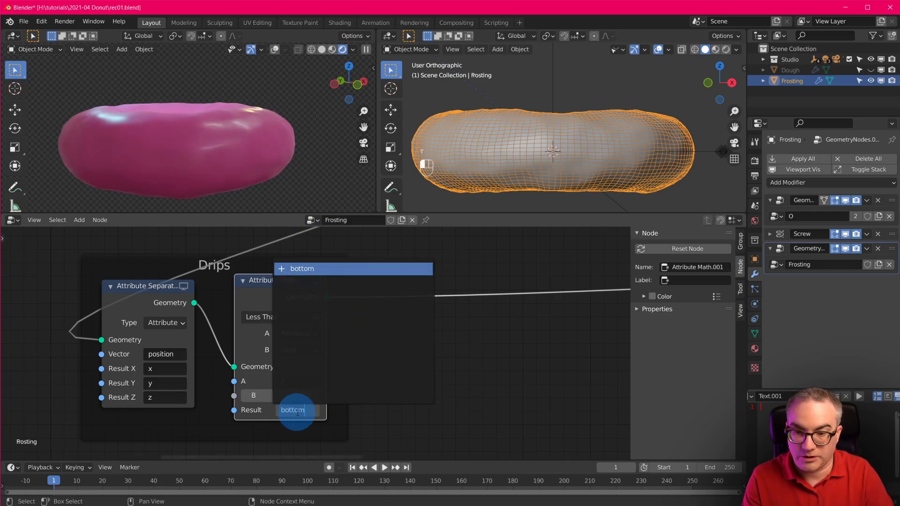
pyautogui.press('Return')
pyautogui.moveTo(445, 368); pyautogui.dragTo(325, 372, button='middle')
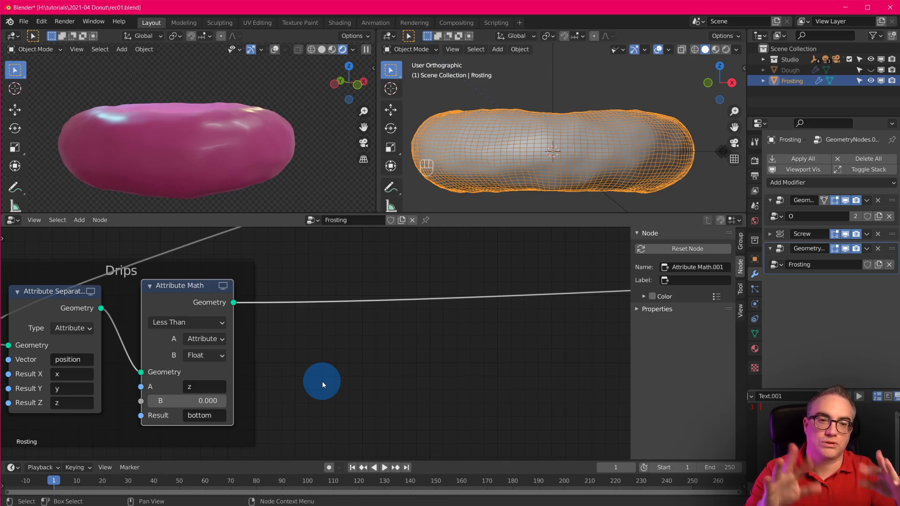
# - Make a separate copy of the Frosting Displace clouds texture and rename it Frosting Drips
pyautogui.click(754, 368)
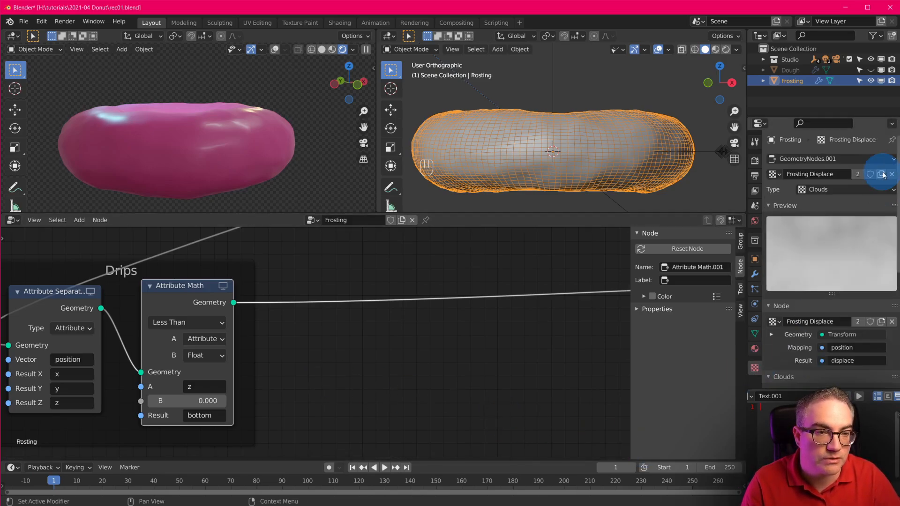
pyautogui.click(856, 175)
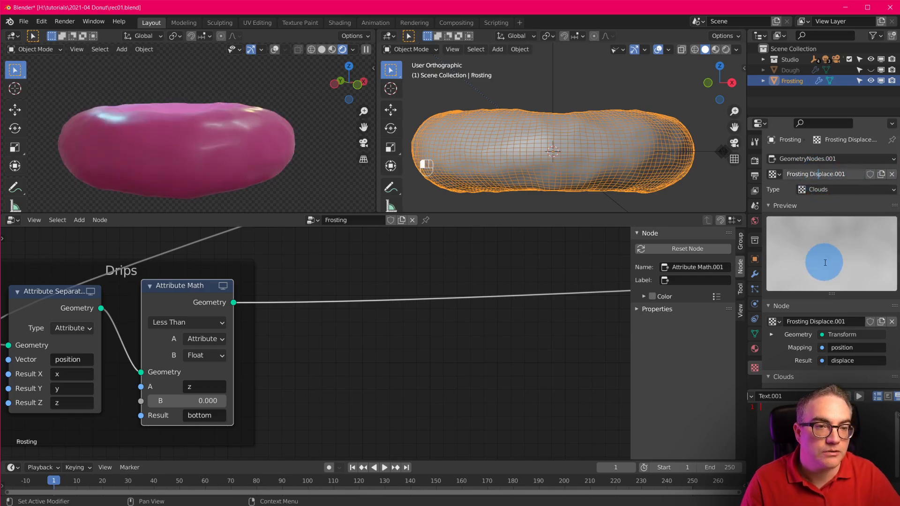
pyautogui.press('End')
pyautogui.hotkey('ctrl', 'shift', 'Left')
pyautogui.hotkey('ctrl', 'shift', 'Left')
pyautogui.hotkey('ctrl', 'shift', 'Left')
pyautogui.write('Drips')
pyautogui.press('Return')
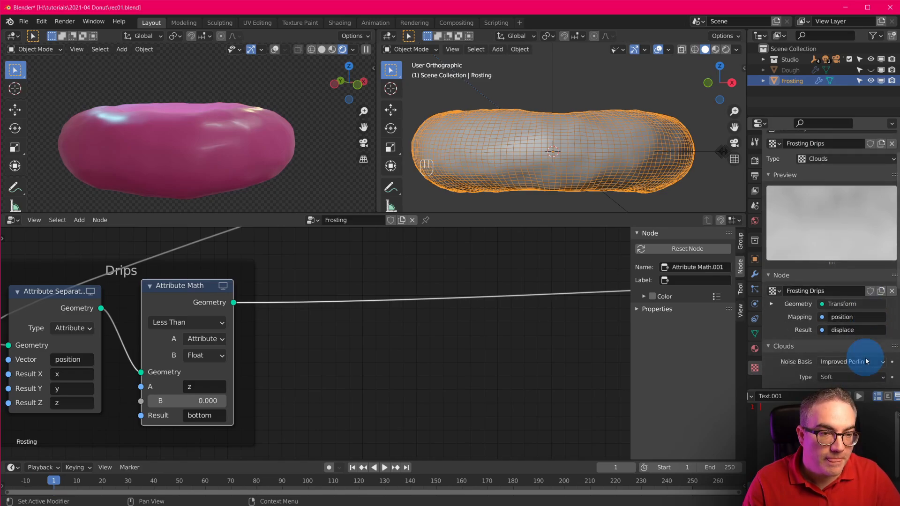
# - Set the clouds size of the Frosting Drips texture to 1.00 and its depth to 4
pyautogui.scroll(-4, 883, 362)
pyautogui.click(871, 362)
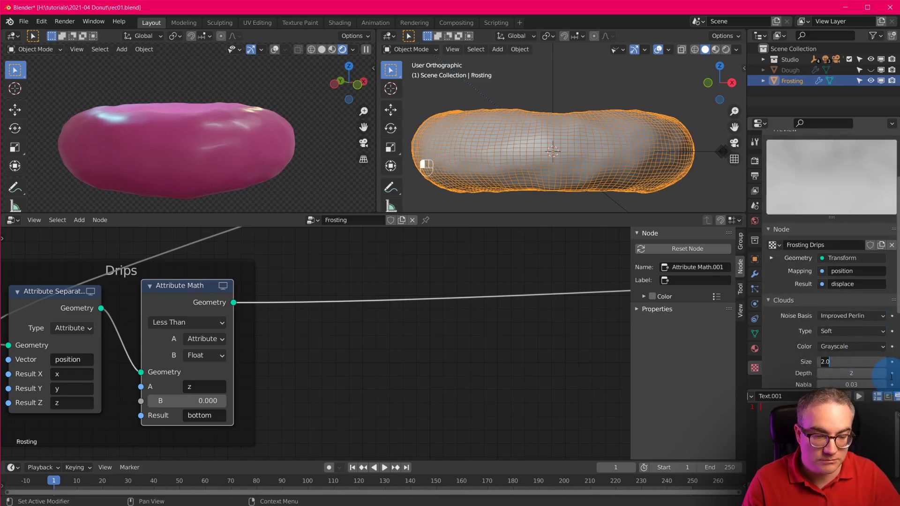
pyautogui.write('1')
pyautogui.press('Return')
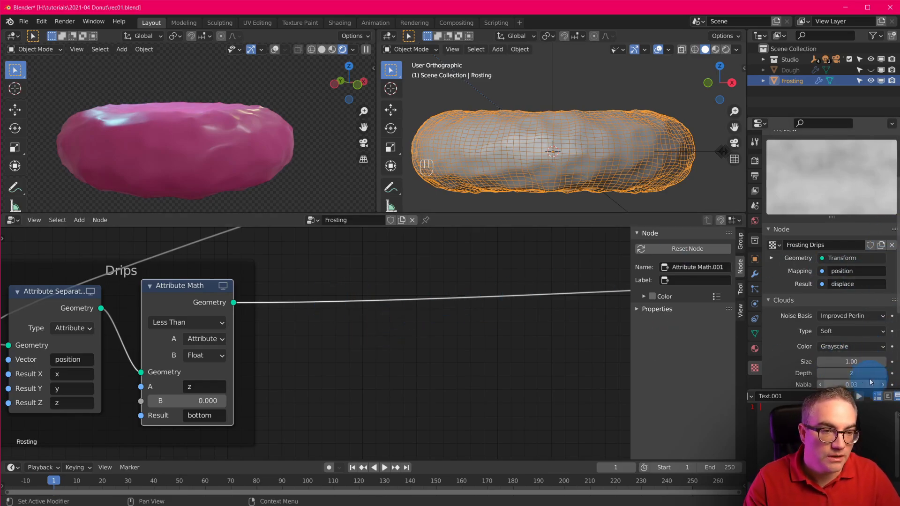
pyautogui.click(884, 373)
pyautogui.click(884, 373)
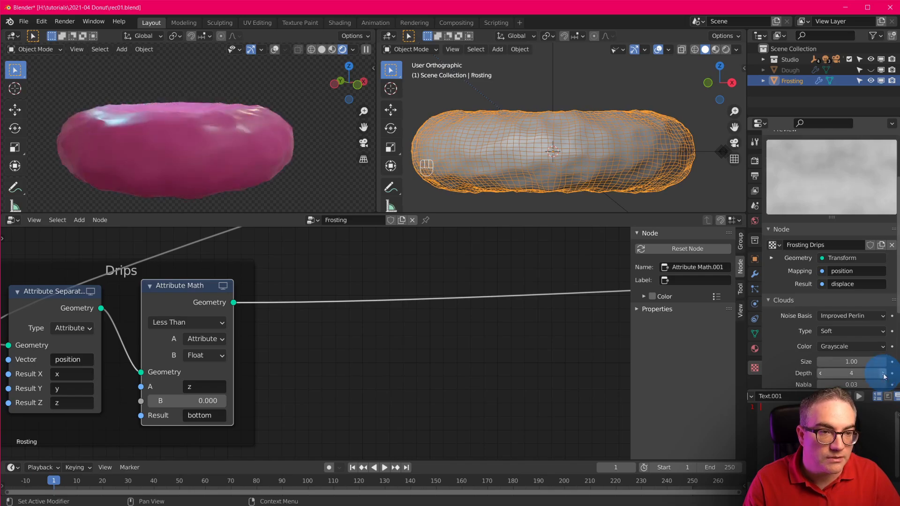
# - Add an Attribute Sample Texture node after the Less Than node in the Drips frame and assign it the Frosting Drips texture
pyautogui.moveTo(315, 349); pyautogui.dragTo(307, 345, button='middle')
pyautogui.hotkey('shift', 'a')
pyautogui.moveTo(319, 324)
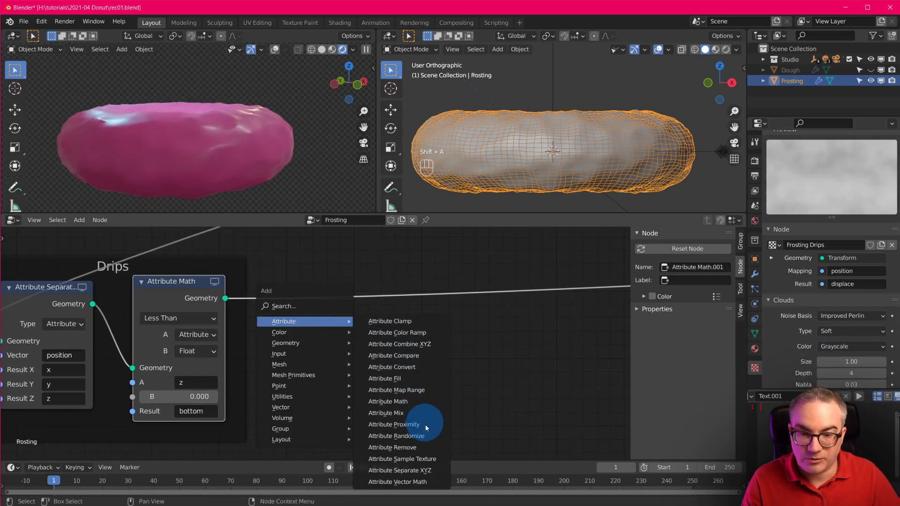
pyautogui.click(430, 459)
pyautogui.click(291, 311)
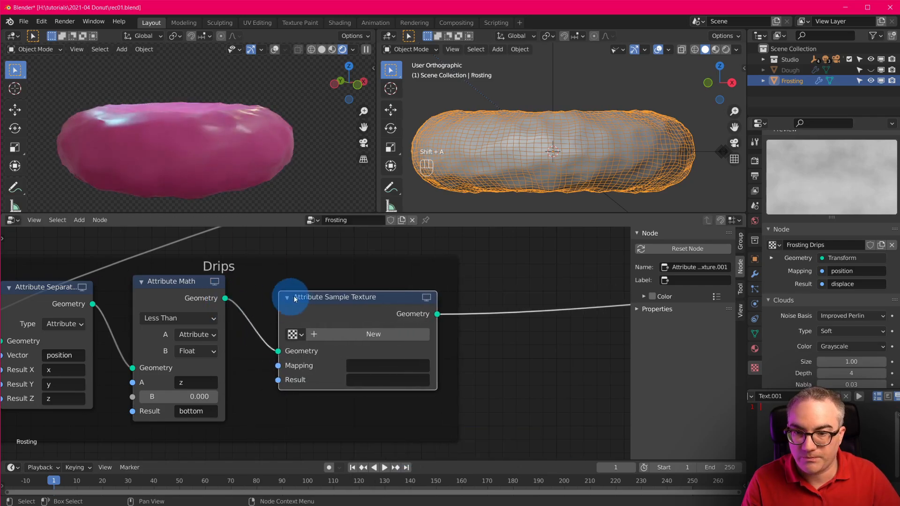
pyautogui.click(293, 337)
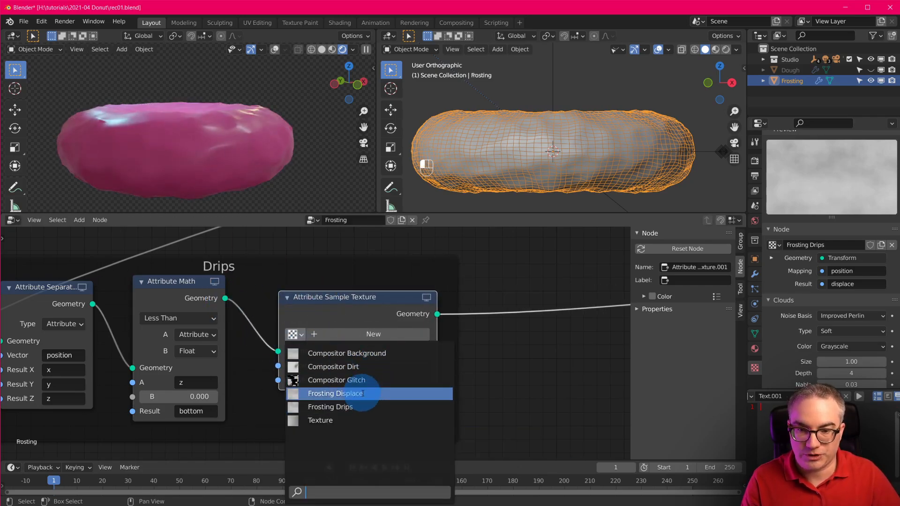
pyautogui.click(382, 396)
pyautogui.moveTo(313, 297); pyautogui.dragTo(300, 295)
# - Set the Attribute Sample Texture node's mapping to position and name its result attribute drips
pyautogui.click(371, 365)
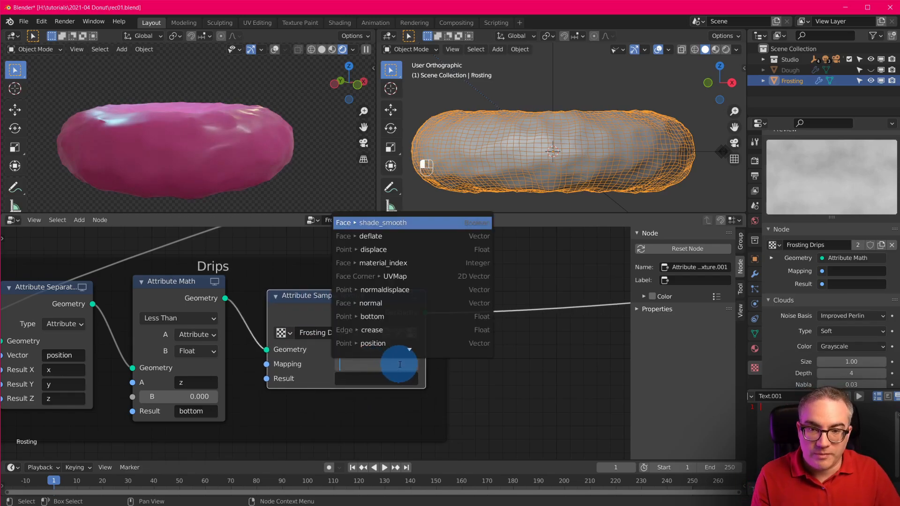
pyautogui.click(391, 344)
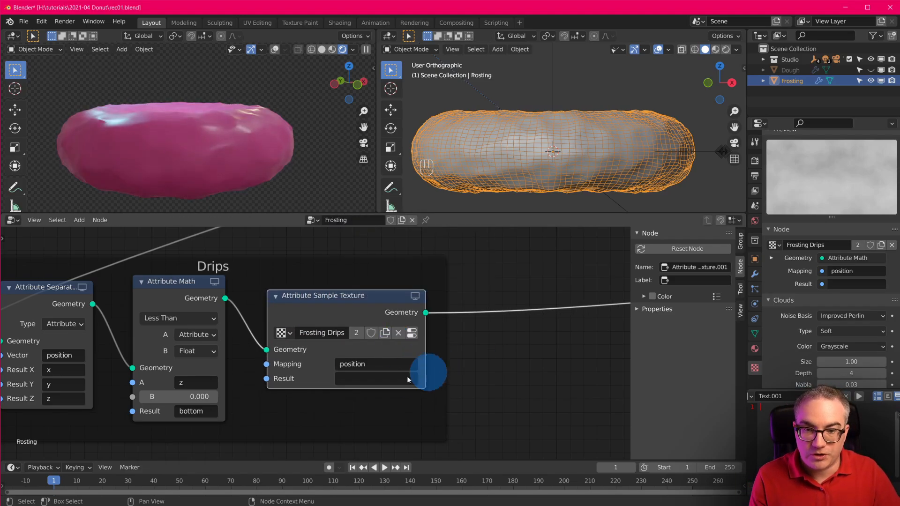
pyautogui.click(371, 381)
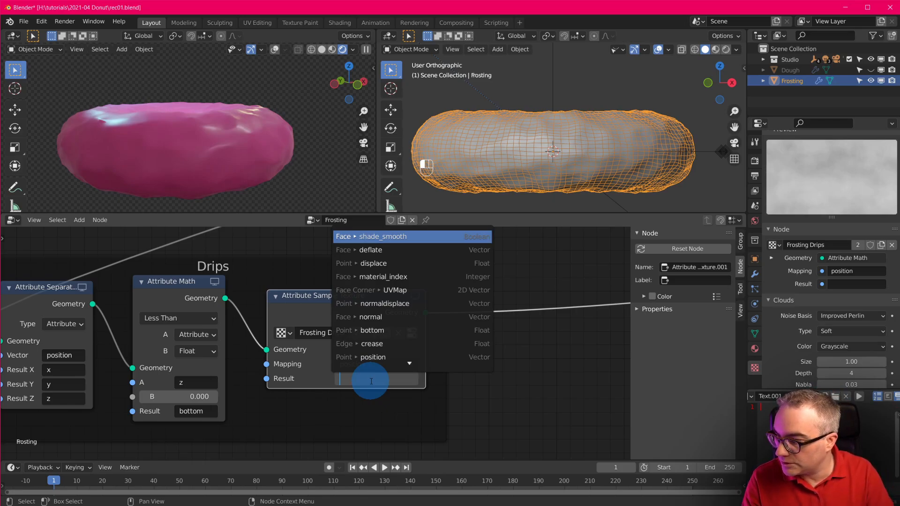
pyautogui.write('drips')
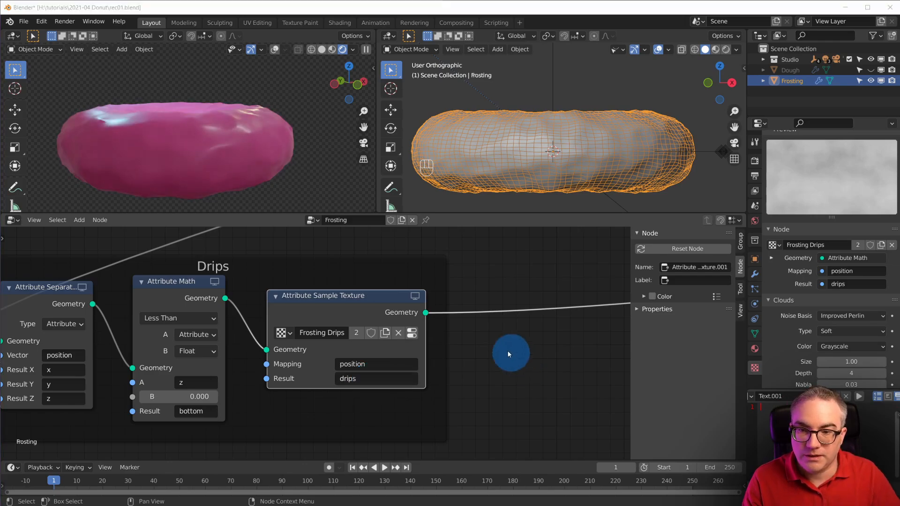
# - Add an Attribute Combine XYZ node after the Attribute Sample Texture node and place it just before the muted Transform node
pyautogui.scroll(-2, 507, 350)
pyautogui.moveTo(488, 359); pyautogui.dragTo(415, 365, button='middle')
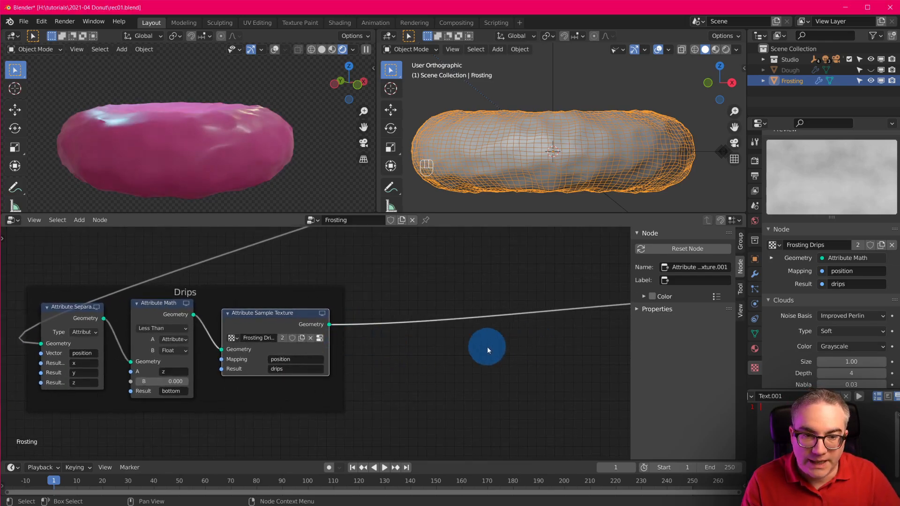
pyautogui.hotkey('shift', 'a')
pyautogui.moveTo(414, 298)
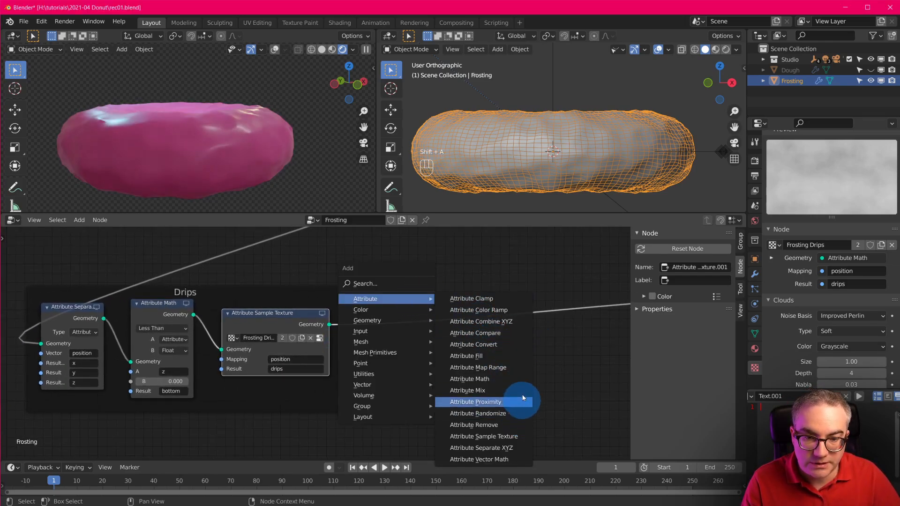
pyautogui.click(518, 323)
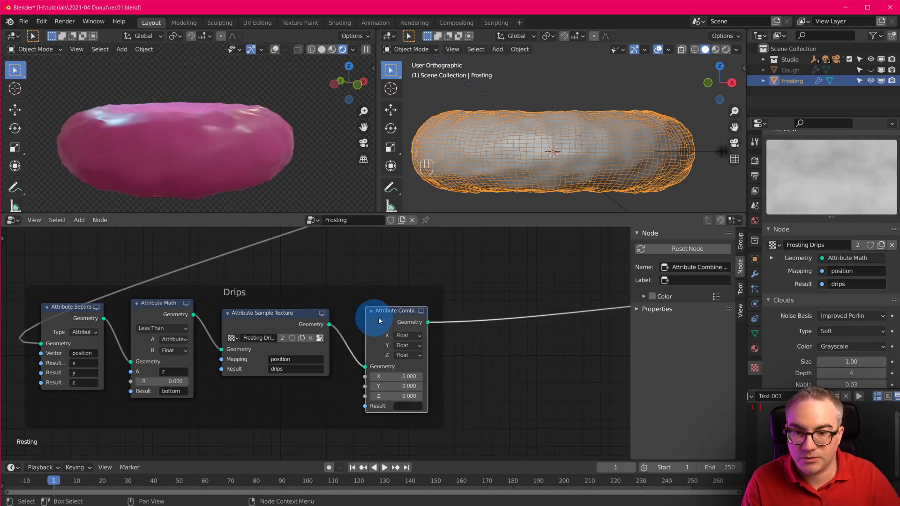
pyautogui.moveTo(380, 320); pyautogui.dragTo(583, 307)
pyautogui.moveTo(497, 307); pyautogui.dragTo(267, 257, button='middle')
pyautogui.scroll(-1, 390, 335)
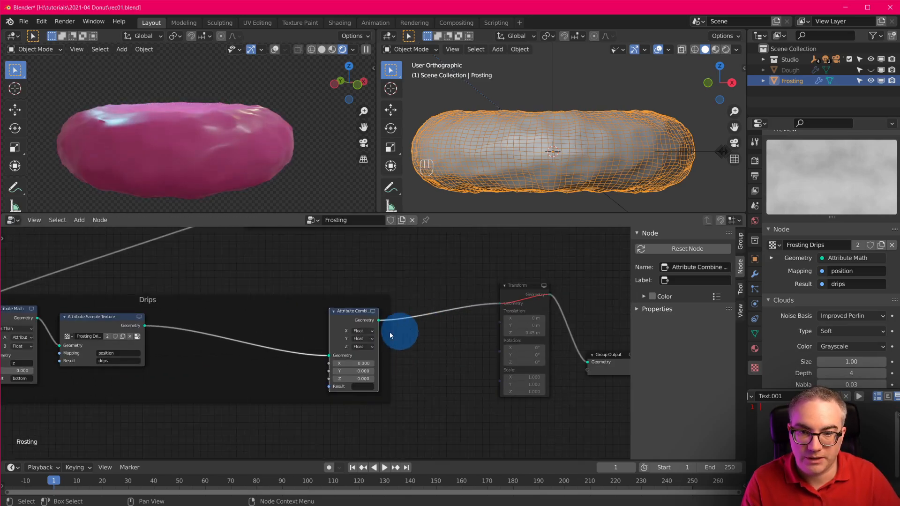
pyautogui.moveTo(346, 311); pyautogui.dragTo(429, 303)
# - Set the X, Y and Z input types of the Attribute Combine XYZ node to Attribute and widen the node slightly
pyautogui.scroll(2, 514, 375)
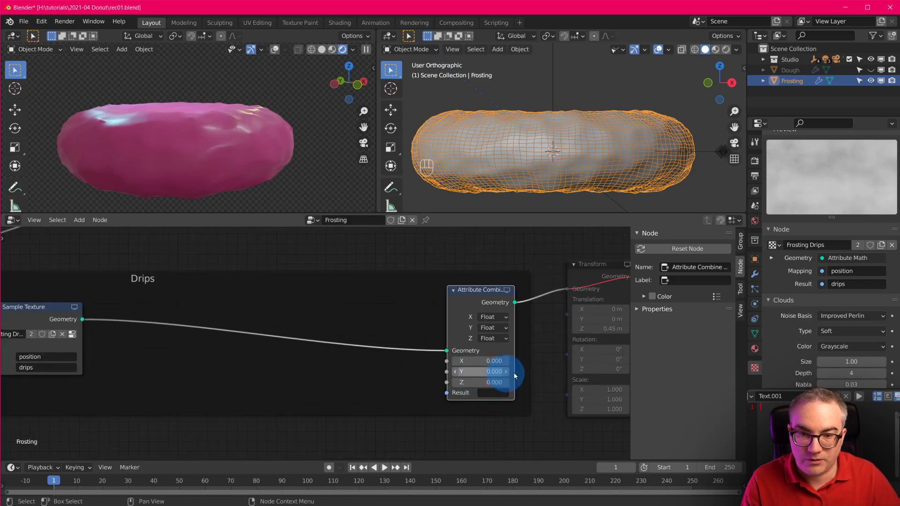
pyautogui.scroll(1, 535, 363)
pyautogui.moveTo(550, 352); pyautogui.dragTo(556, 338, button='middle')
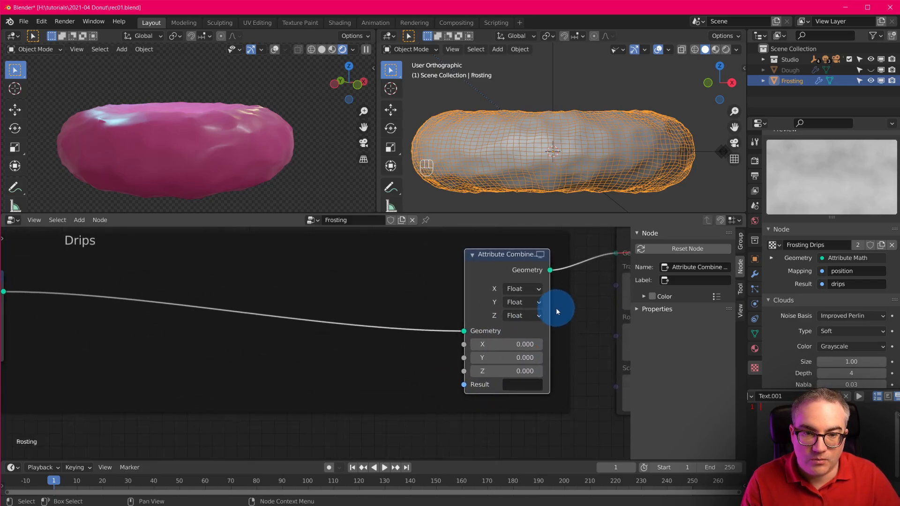
pyautogui.click(524, 288)
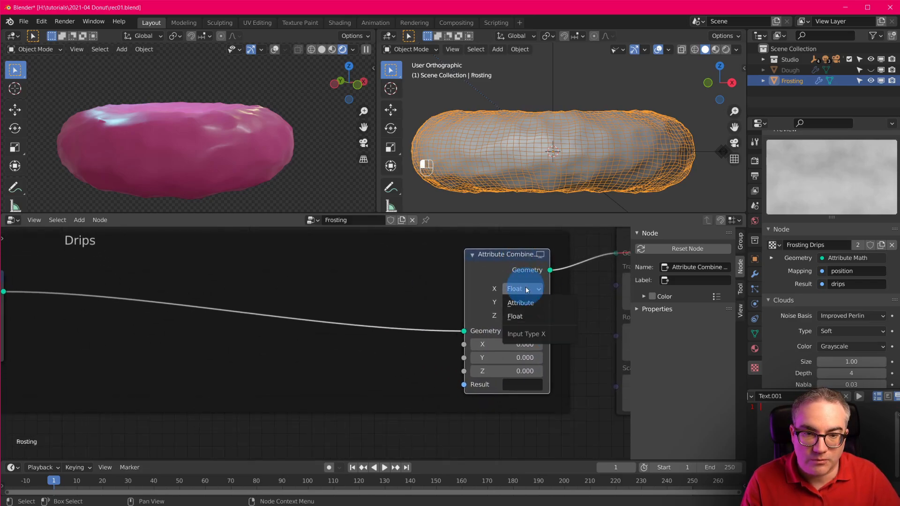
pyautogui.click(524, 304)
pyautogui.click(525, 304)
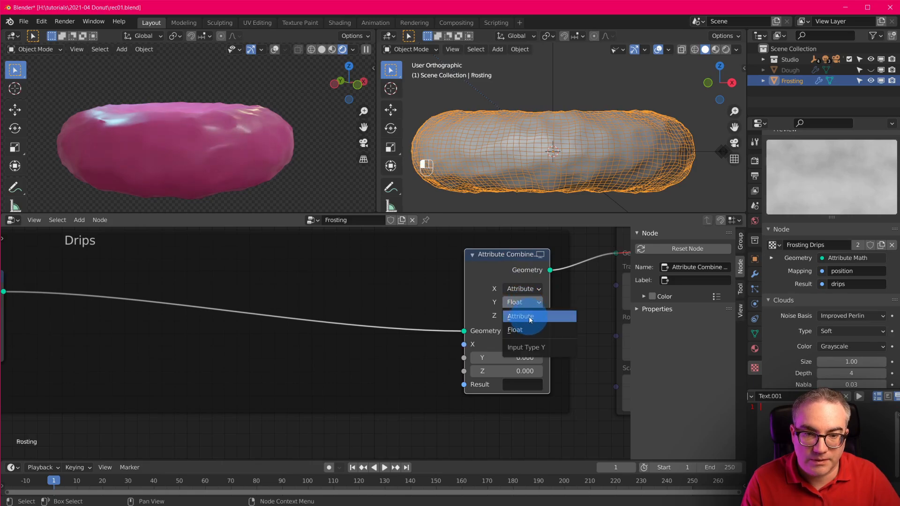
pyautogui.click(530, 318)
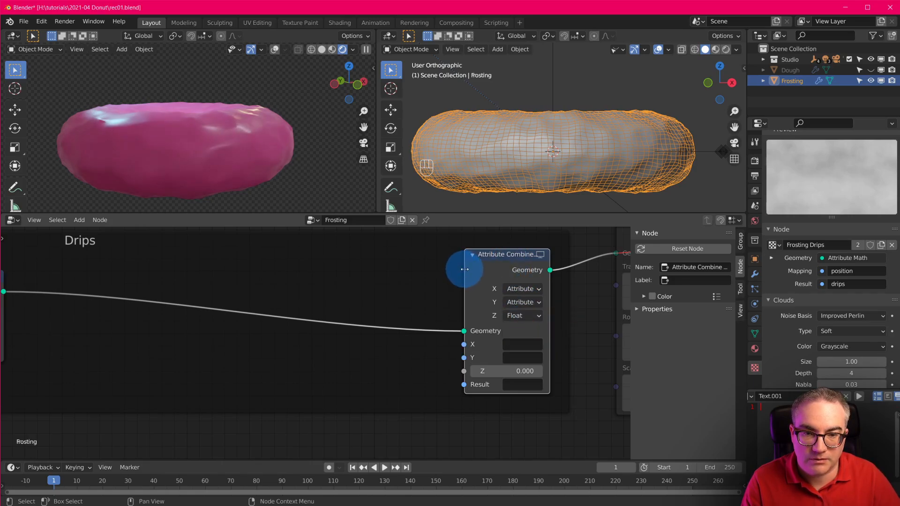
pyautogui.moveTo(464, 269); pyautogui.dragTo(425, 274)
pyautogui.click(519, 315)
pyautogui.click(522, 330)
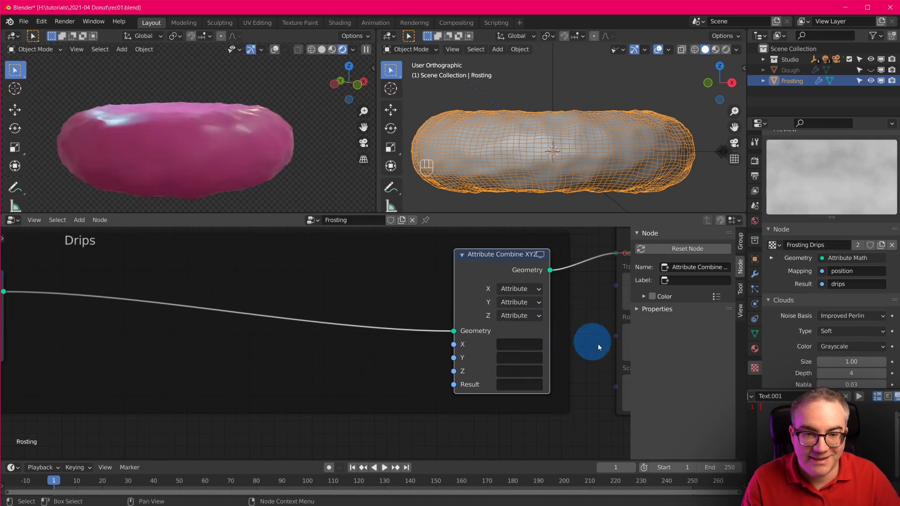
# - Assign the attributes x, y and z to the Attribute Combine XYZ inputs and name its result position
pyautogui.click(518, 345)
pyautogui.write('x')
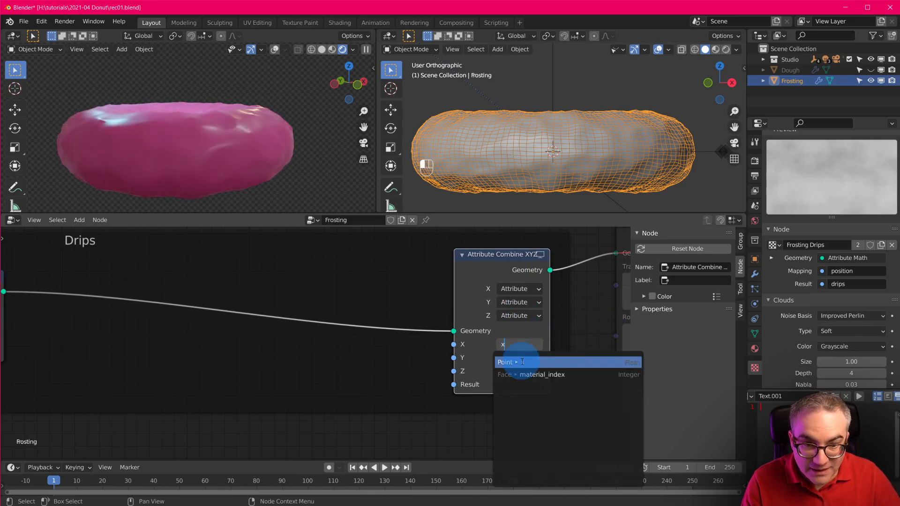
pyautogui.click(520, 361)
pyautogui.click(524, 359)
pyautogui.write('y')
pyautogui.click(532, 374)
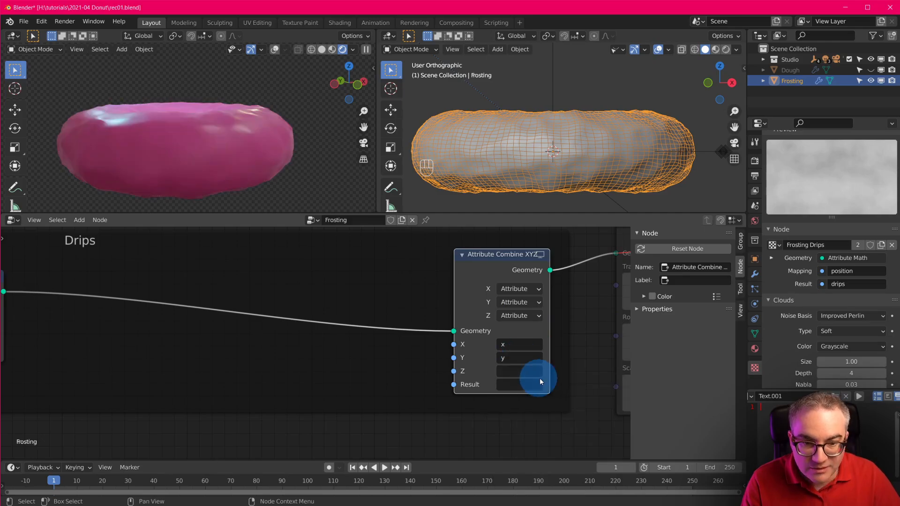
pyautogui.click(523, 373)
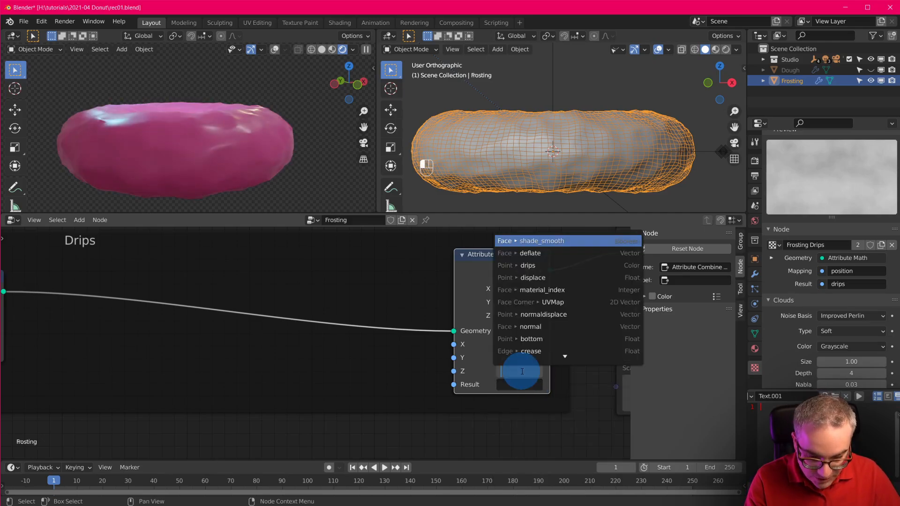
pyautogui.write('z')
pyautogui.click(544, 244)
pyautogui.click(524, 385)
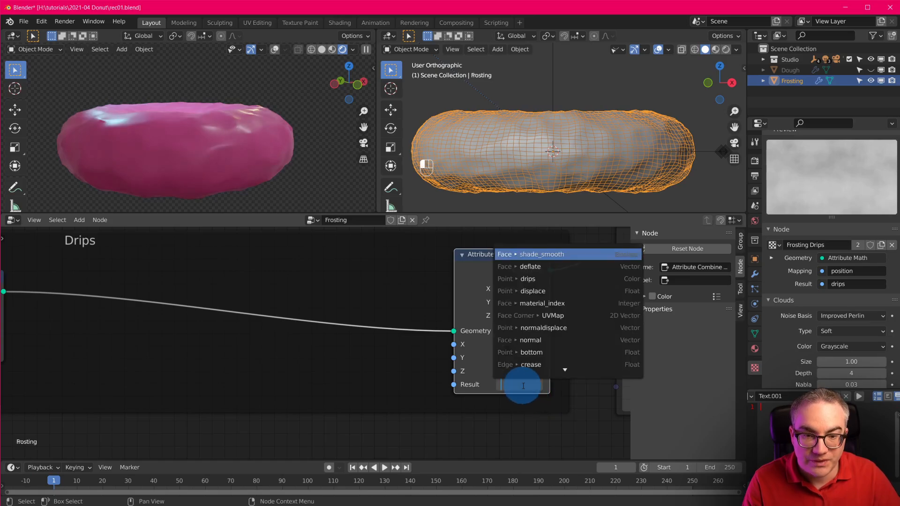
pyautogui.write('position')
pyautogui.click(542, 260)
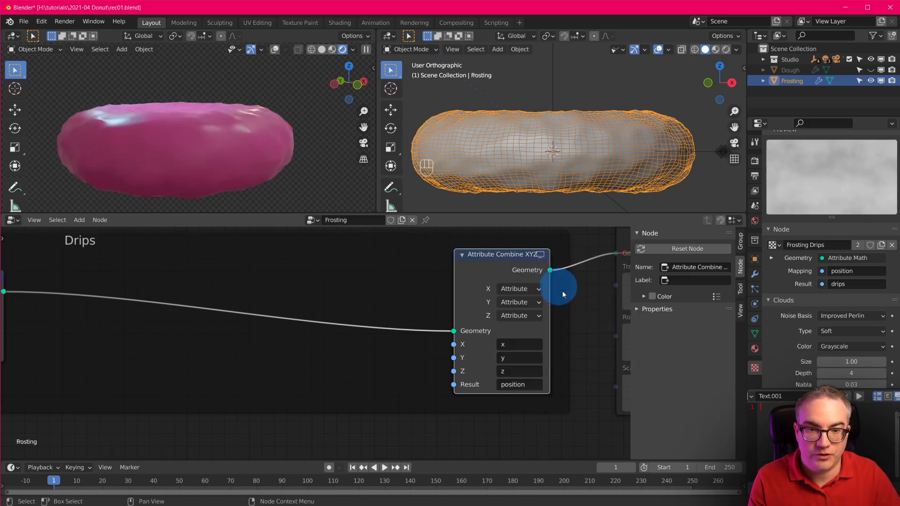
# - Insert an Attribute Math node between the Attribute Sample Texture and Attribute Combine XYZ nodes and set its operation to Subtract
pyautogui.scroll(-4, 253, 347)
pyautogui.moveTo(249, 342)
pyautogui.mouseDown(button='middle')
pyautogui.moveTo(469, 361)
pyautogui.moveTo(252, 341)
pyautogui.mouseUp(button='middle')
pyautogui.scroll(2, 347, 349)
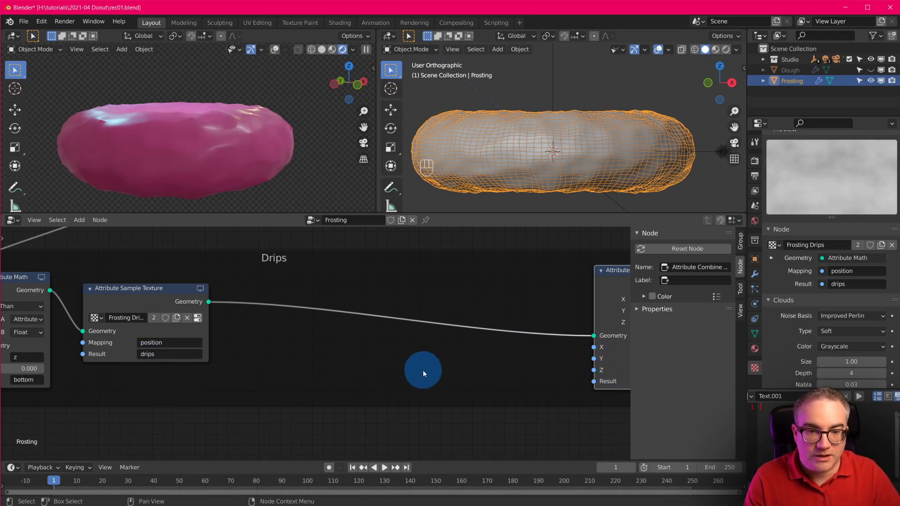
pyautogui.moveTo(422, 369)
pyautogui.mouseDown(button='middle')
pyautogui.moveTo(543, 370)
pyautogui.moveTo(280, 346)
pyautogui.mouseUp(button='middle')
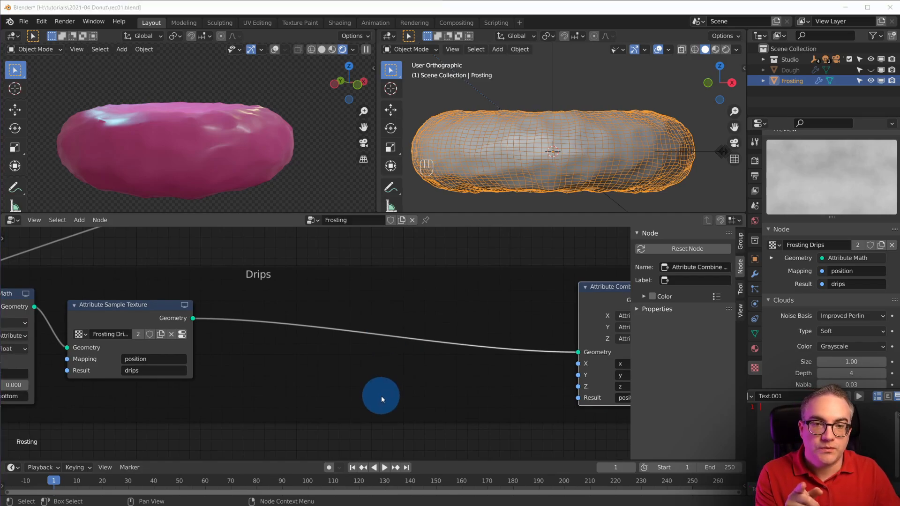
pyautogui.click(360, 344)
pyautogui.hotkey('shift', 'a')
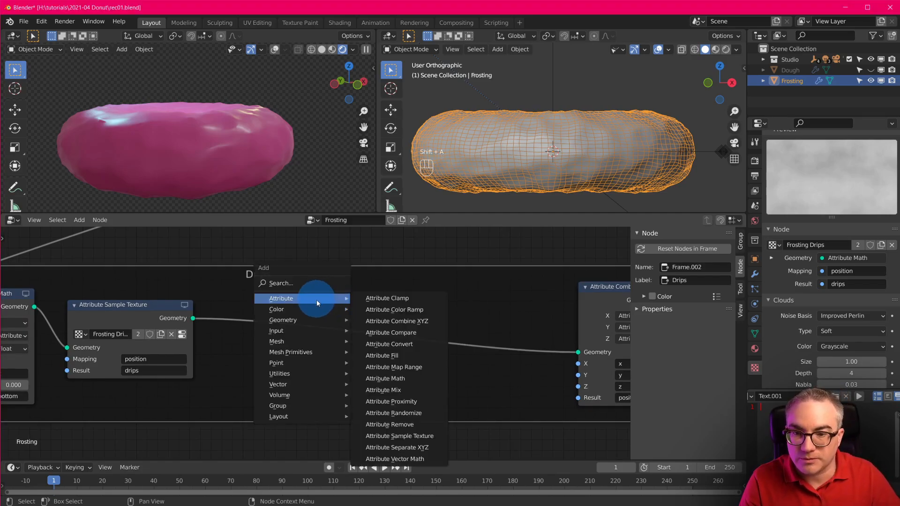
pyautogui.click(387, 378)
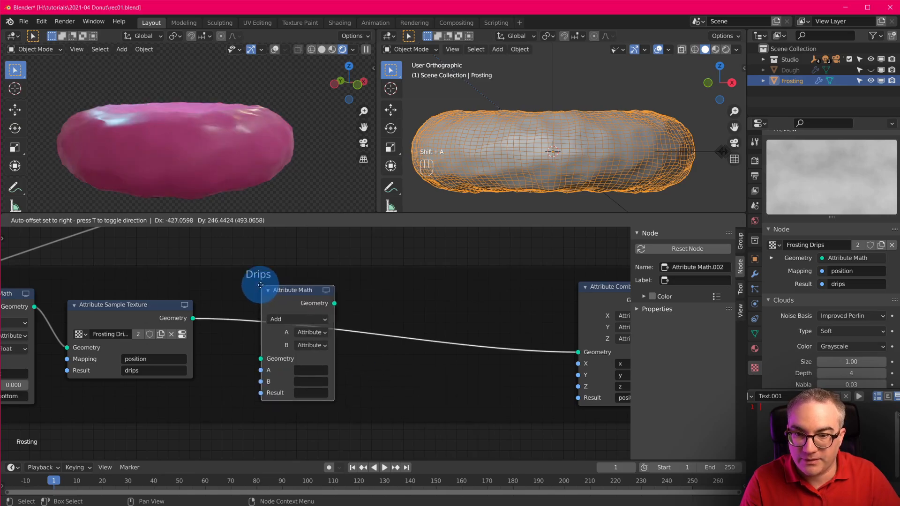
pyautogui.click(261, 285)
pyautogui.click(310, 319)
pyautogui.click(314, 361)
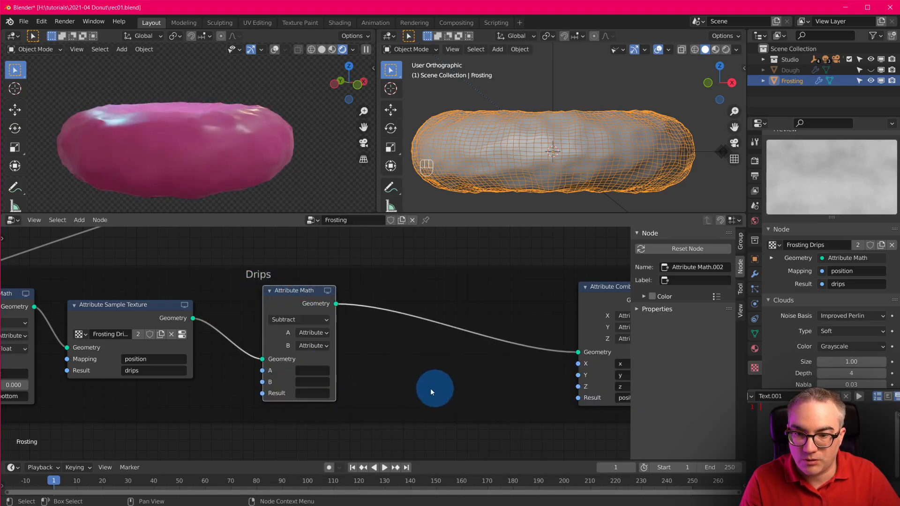
# - On the Subtract node, use z as input A and as the result, with B as a Float of -0.210
pyautogui.click(312, 370)
pyautogui.press('Escape')
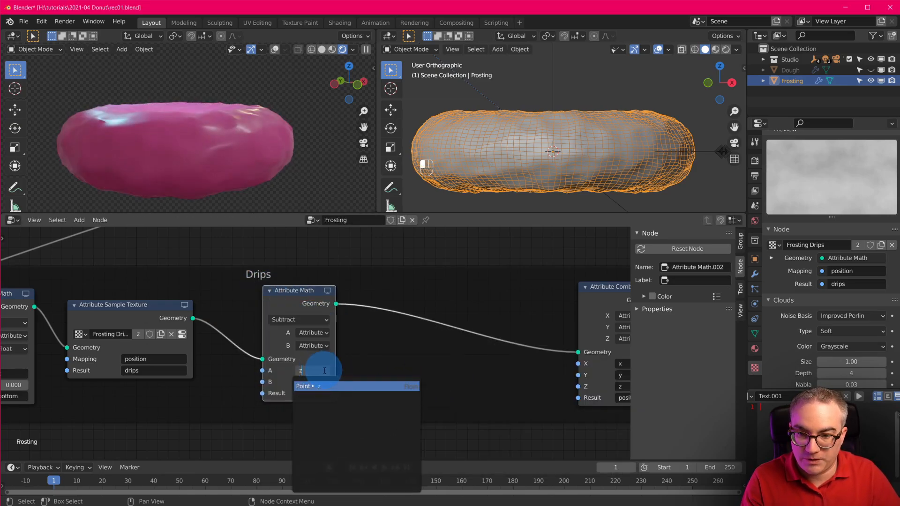
pyautogui.click(313, 345)
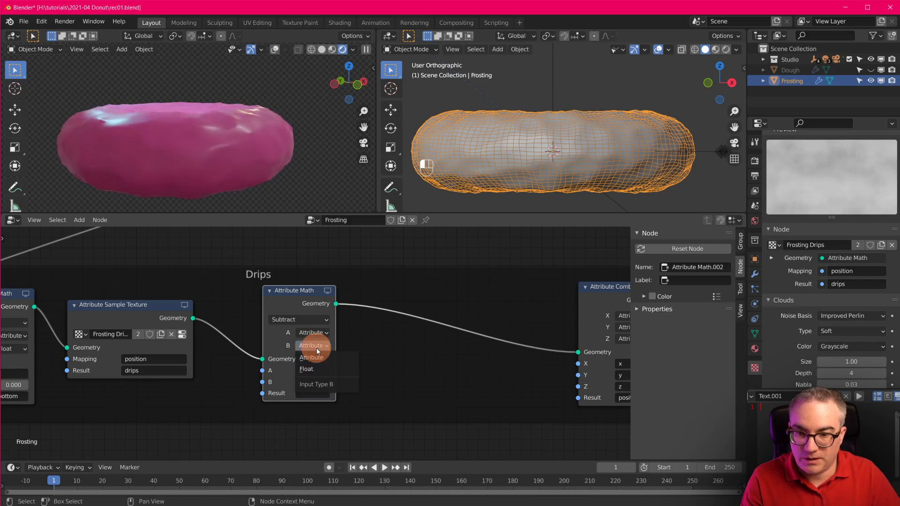
pyautogui.click(329, 370)
pyautogui.click(324, 394)
pyautogui.write('z')
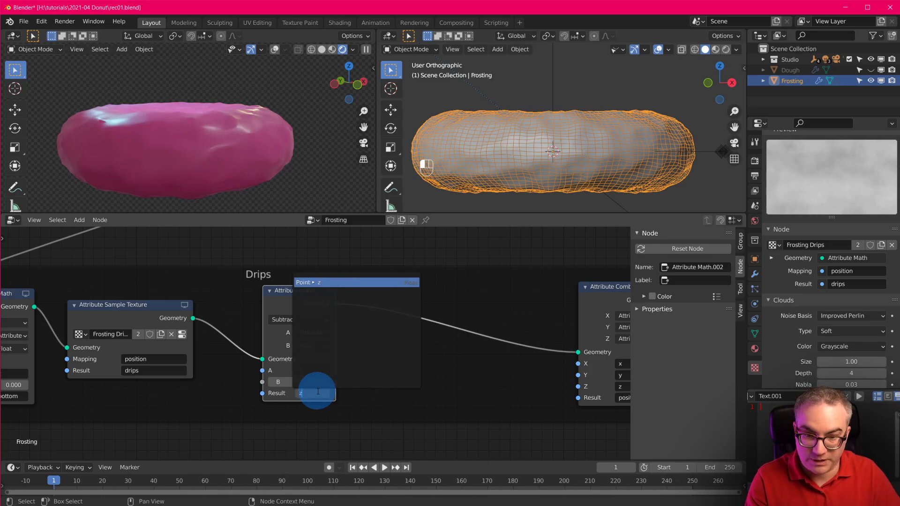
pyautogui.click(331, 285)
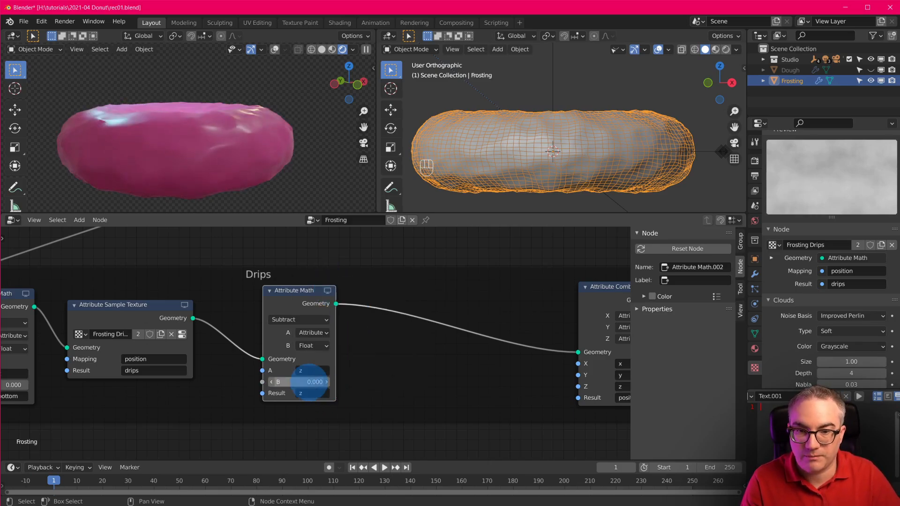
pyautogui.moveTo(310, 382)
pyautogui.keyDown('shift'); pyautogui.mouseDown()
pyautogui.moveTo(347, 388)
pyautogui.moveTo(286, 390)
pyautogui.moveTo(305, 382)
pyautogui.mouseUp(); pyautogui.keyUp('shift')
pyautogui.click(429, 370)
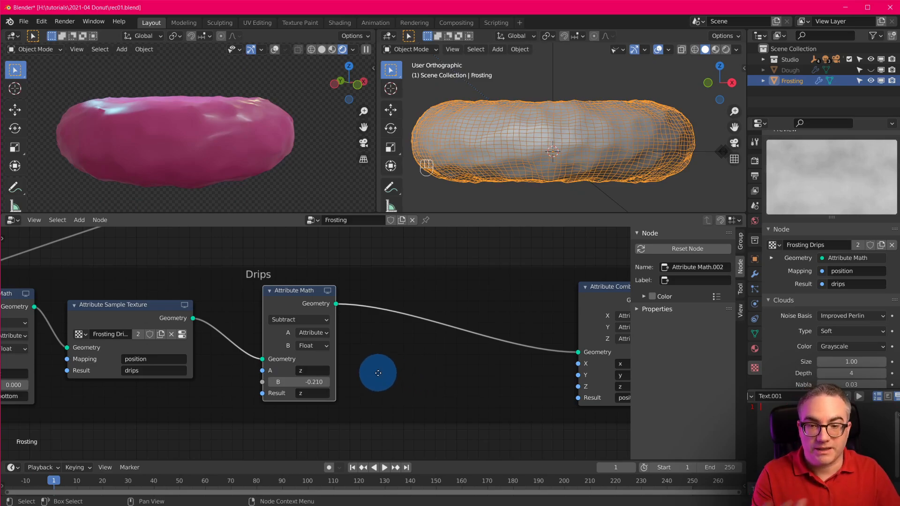
# - Duplicate the Subtract node, insert the copy between the Attribute Sample Texture and Subtract nodes, and set its operation to Multiply
pyautogui.moveTo(375, 372); pyautogui.dragTo(564, 375, button='middle')
pyautogui.moveTo(307, 310); pyautogui.dragTo(329, 320)
pyautogui.click(524, 300)
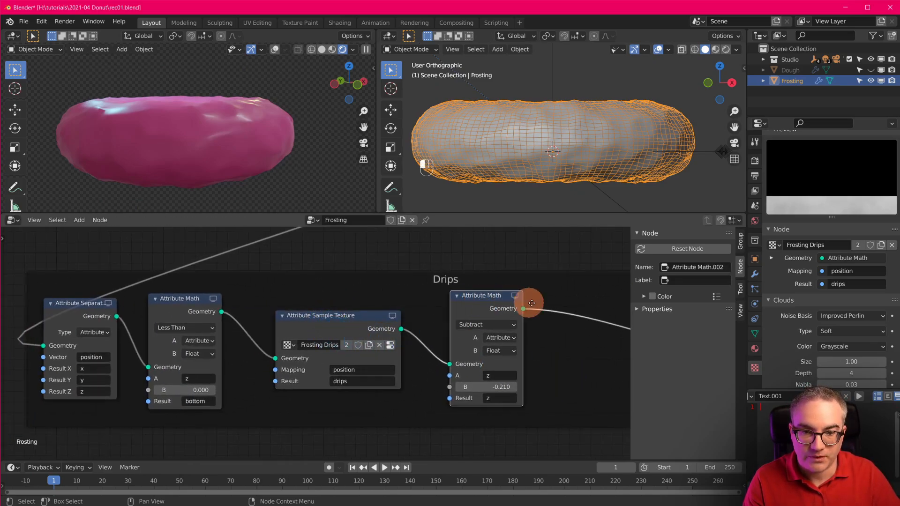
pyautogui.hotkey('shift', 'd')
pyautogui.click(459, 301)
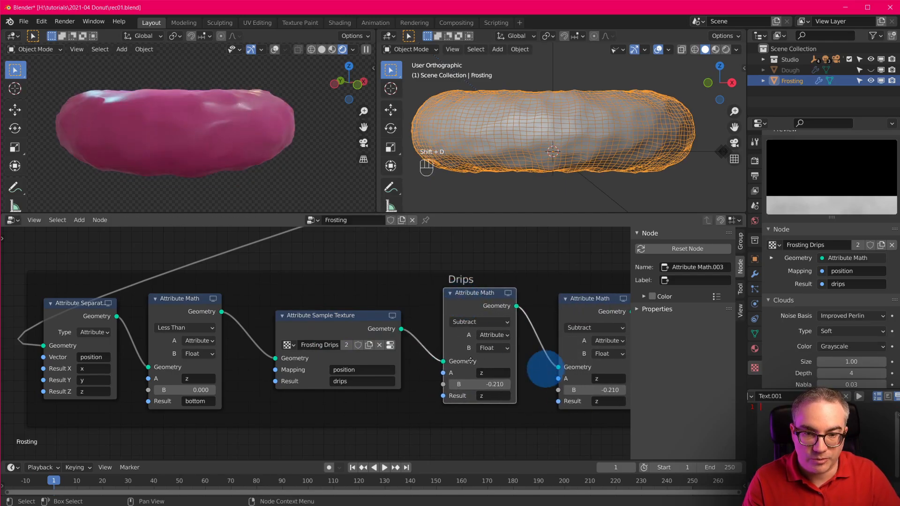
pyautogui.moveTo(542, 363); pyautogui.dragTo(447, 345, button='middle')
pyautogui.click(473, 321)
pyautogui.click(390, 355)
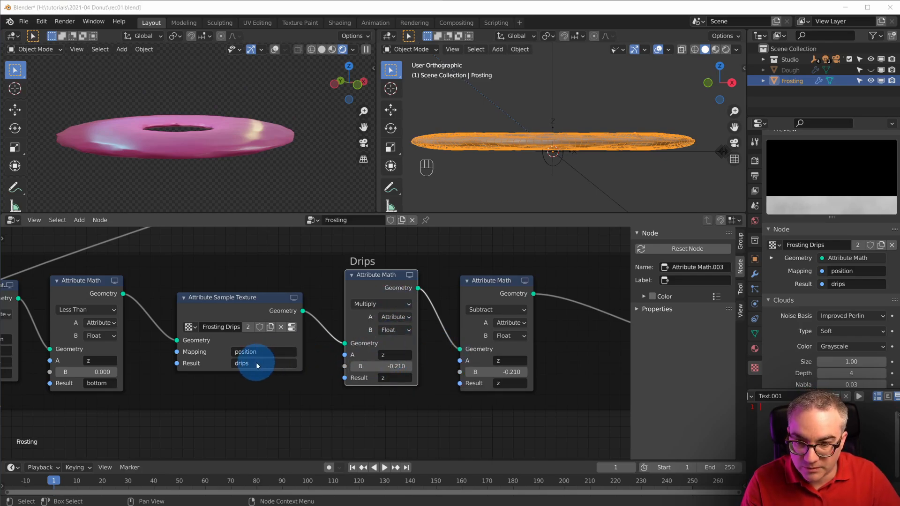
# - Make the Multiply node multiply the drips attribute by the bottom attribute and store the result in drips
pyautogui.click(398, 354)
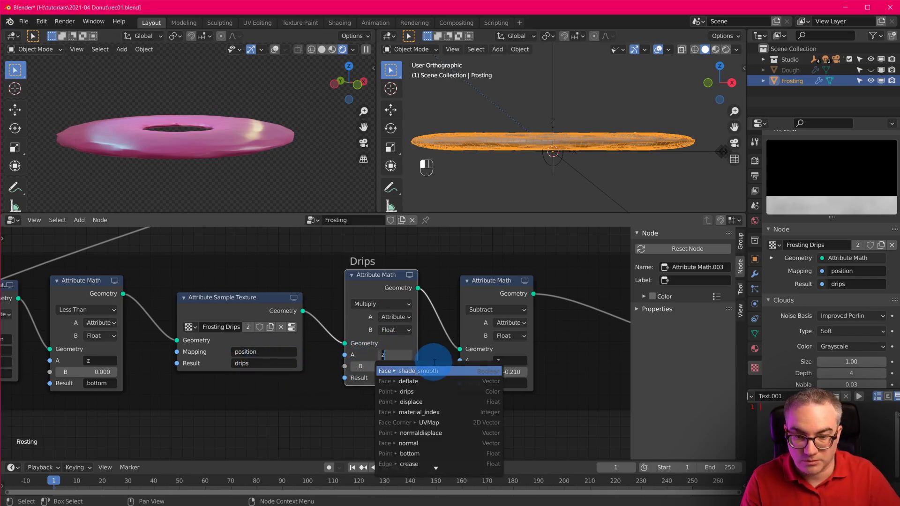
pyautogui.write('dri')
pyautogui.click(417, 381)
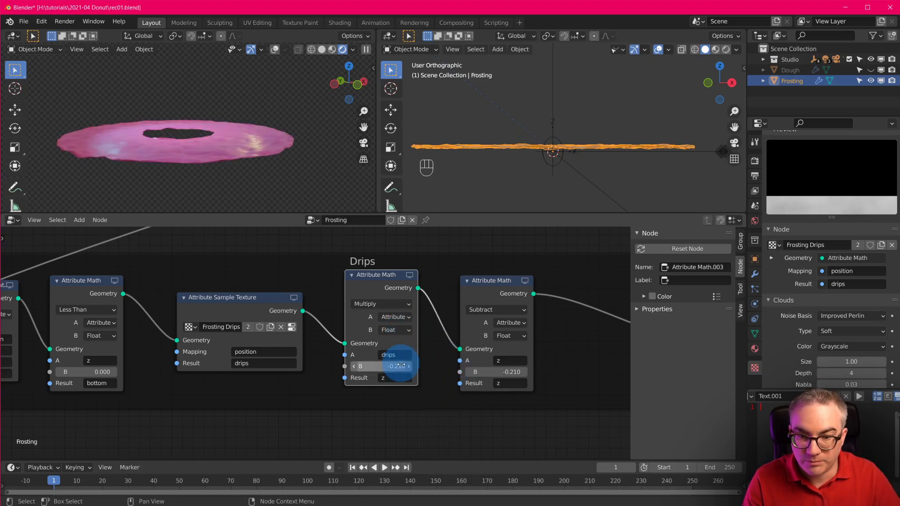
pyautogui.click(402, 329)
pyautogui.click(396, 340)
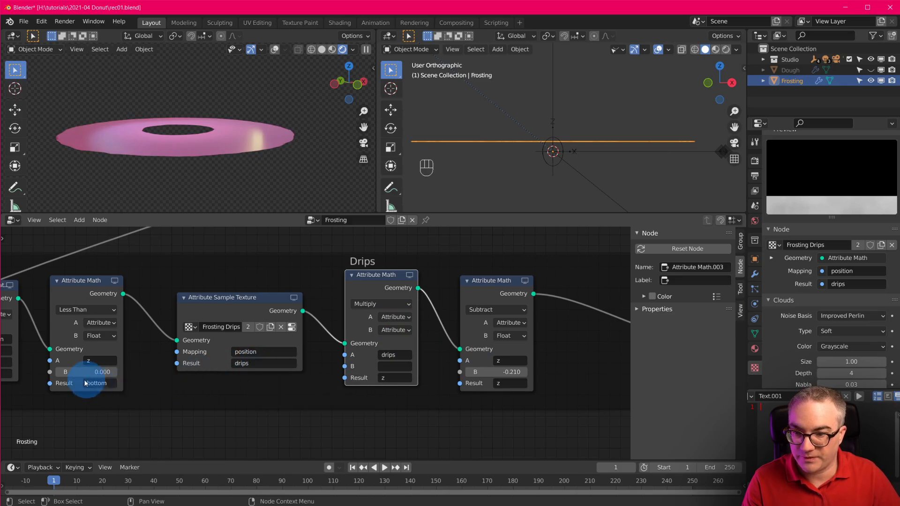
pyautogui.hotkey('ctrl', 'c')
pyautogui.hotkey('ctrl', 'v')
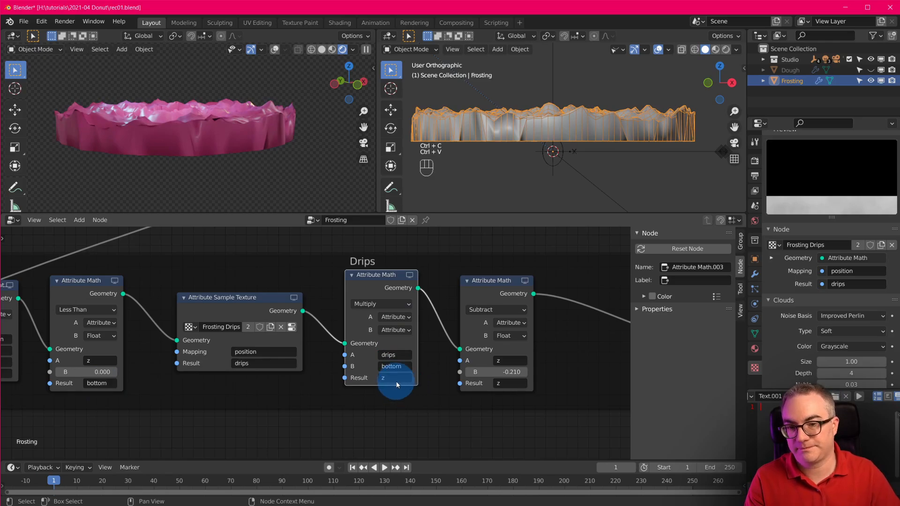
pyautogui.click(396, 378)
pyautogui.press('Escape')
pyautogui.hotkey('ctrl', 'c')
pyautogui.hotkey('ctrl', 'v')
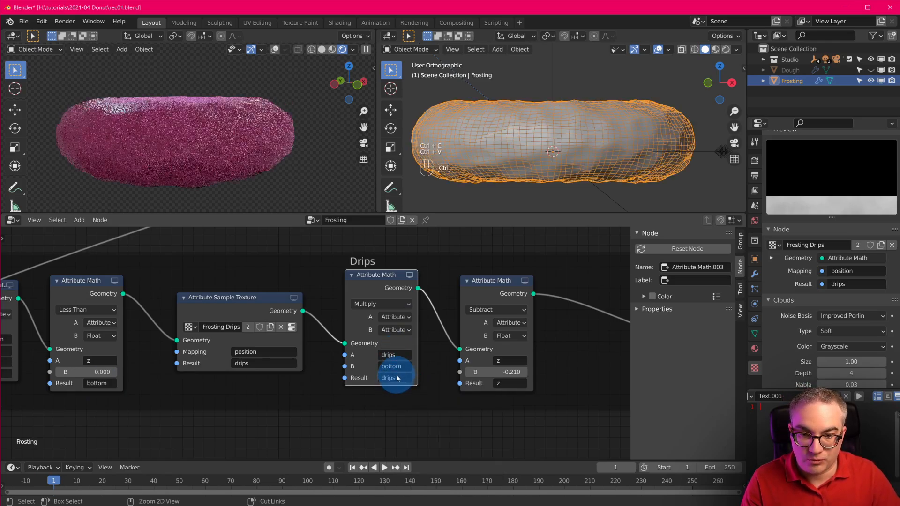
# - Tidy the placement of the Attribute Sample Texture and Multiply nodes within the Drips frame
pyautogui.moveTo(378, 276); pyautogui.dragTo(372, 281)
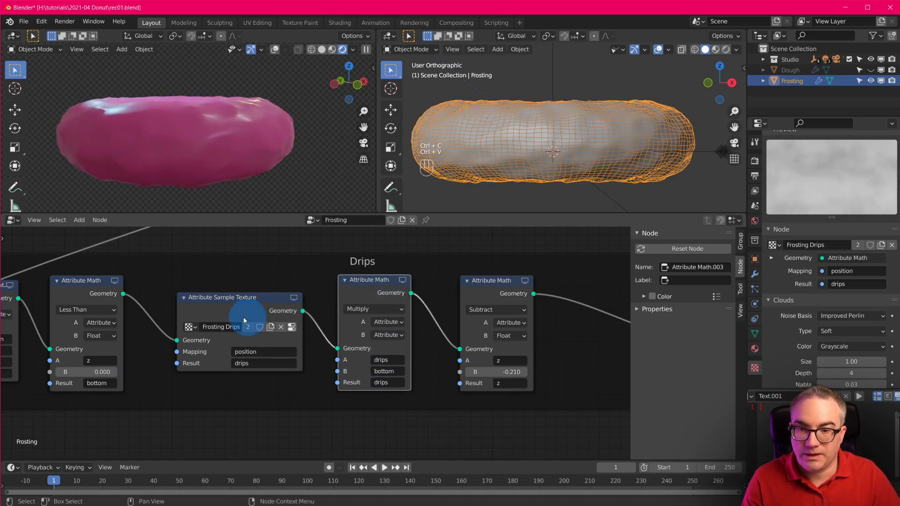
pyautogui.moveTo(218, 299)
pyautogui.mouseDown()
pyautogui.moveTo(229, 309)
pyautogui.moveTo(217, 304)
pyautogui.mouseUp()
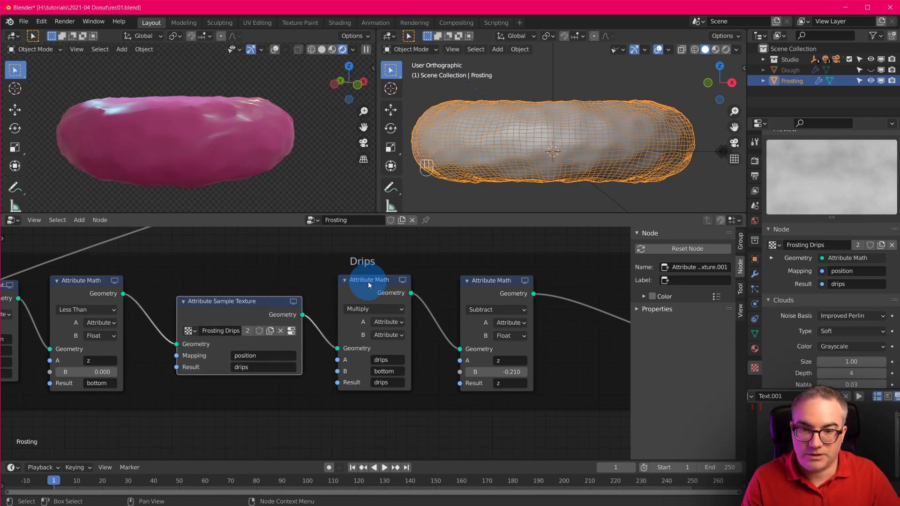
pyautogui.moveTo(368, 283); pyautogui.dragTo(360, 279)
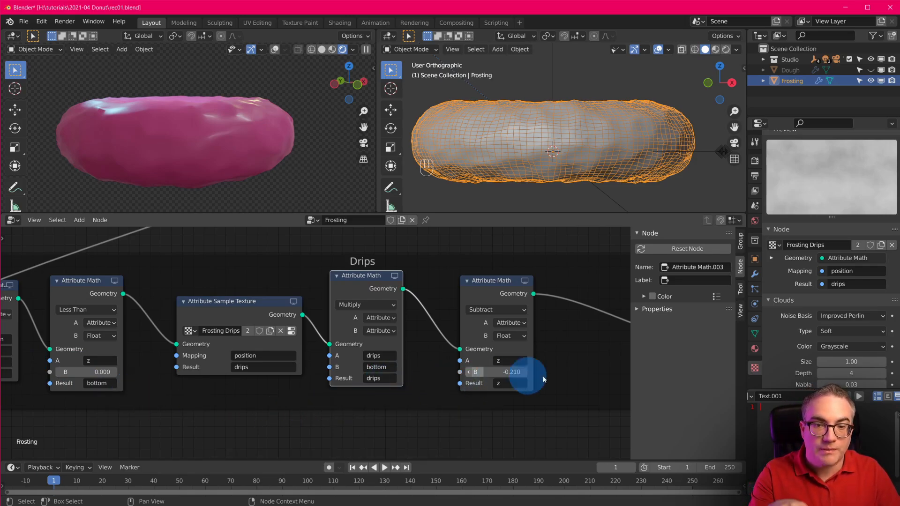
# - Shift the Subtract and Multiply nodes further along the chain to open a gap after the Attribute Sample Texture node
pyautogui.moveTo(543, 376); pyautogui.dragTo(458, 373, button='middle')
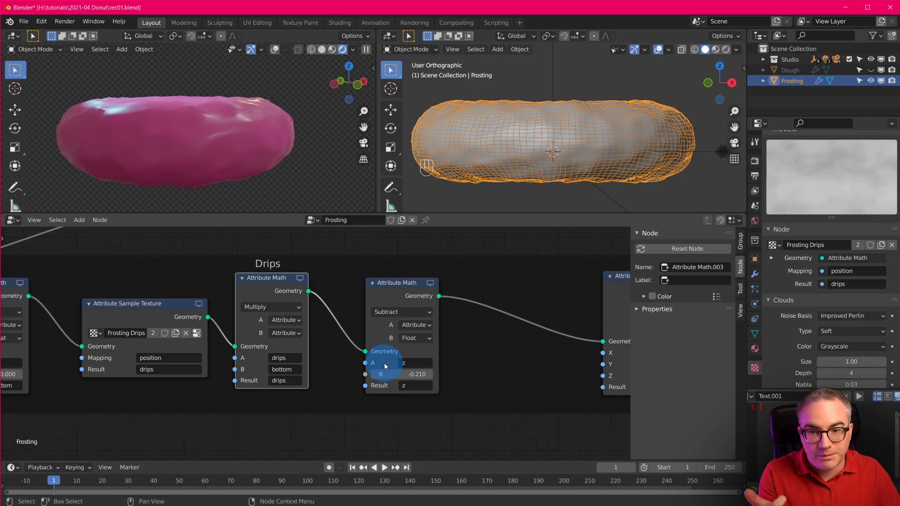
pyautogui.moveTo(264, 382); pyautogui.dragTo(388, 376, button='middle')
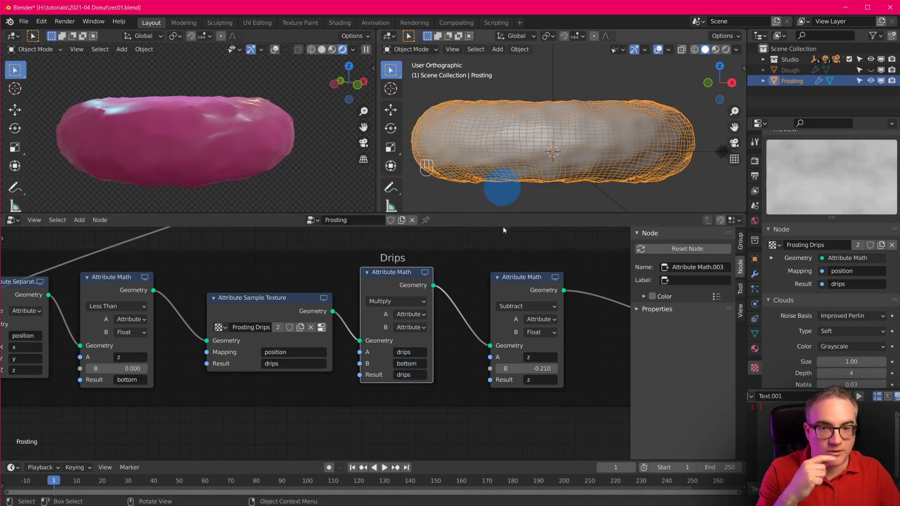
pyautogui.moveTo(546, 287); pyautogui.dragTo(583, 287)
pyautogui.moveTo(416, 276); pyautogui.dragTo(496, 279)
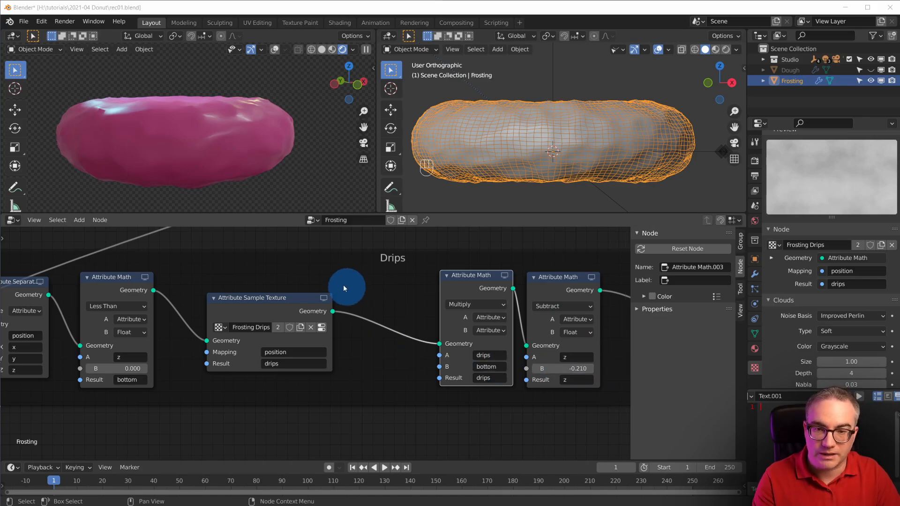
# - Add an Attribute Map Range node between the Attribute Sample Texture and Multiply nodes in the Drips frame, shifting the texture node to make room
pyautogui.moveTo(288, 297); pyautogui.dragTo(264, 294)
pyautogui.hotkey('shift', 'a')
pyautogui.moveTo(377, 293)
pyautogui.click(439, 362)
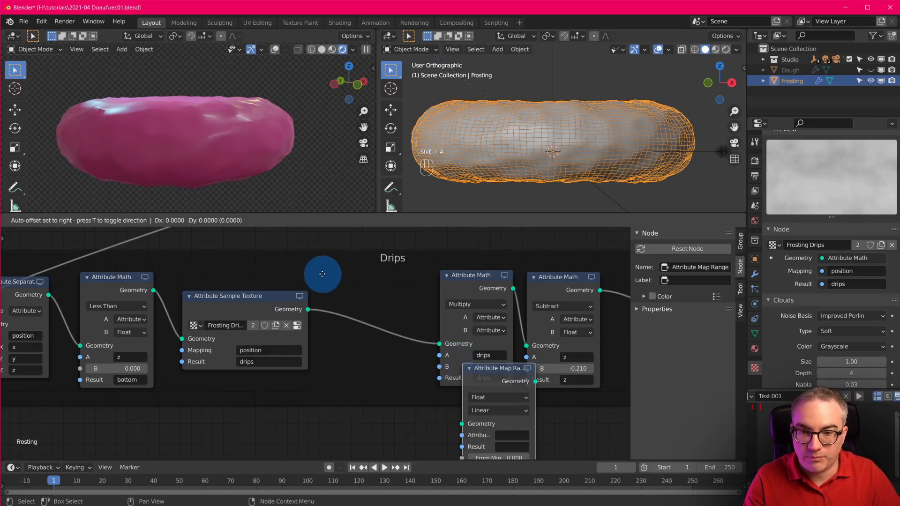
pyautogui.click(383, 315)
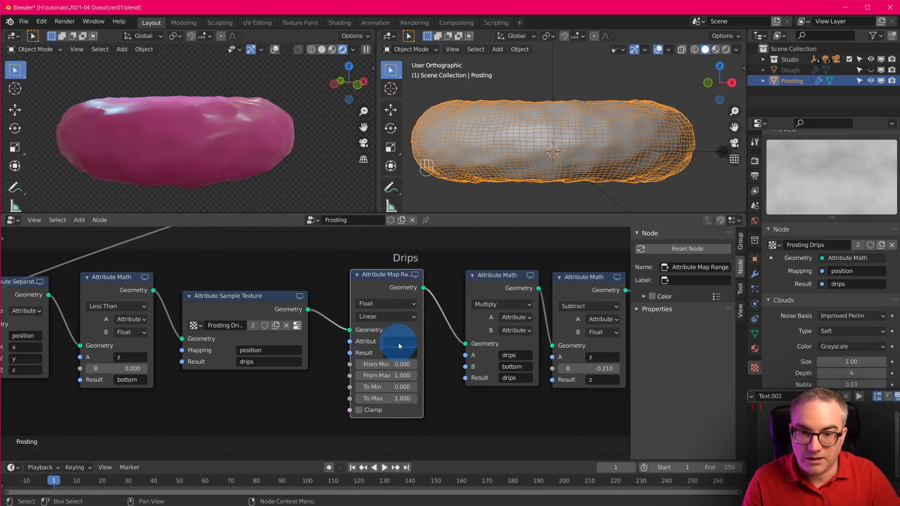
# - Set the Attribute Map Range node to remap the bottom attribute with To Min 0 and store the result in mul
pyautogui.hotkey('ctrl', 'c')
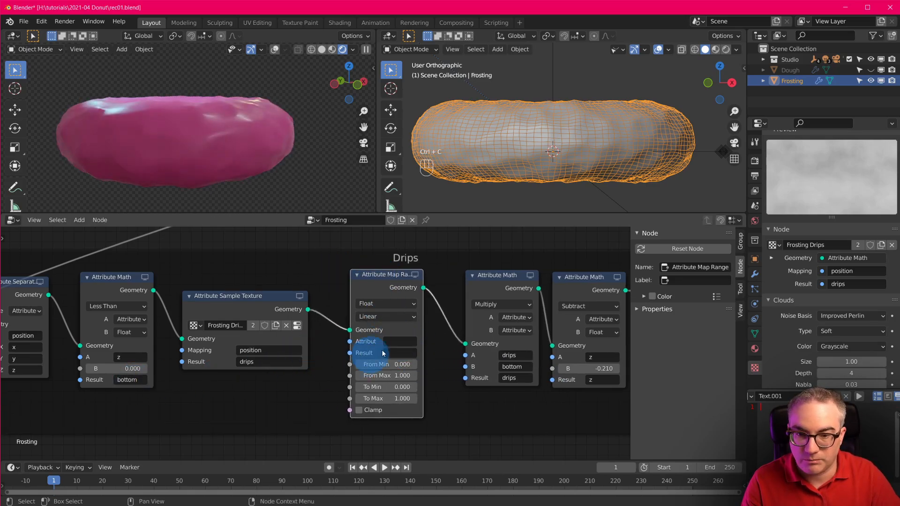
pyautogui.hotkey('ctrl', 'v')
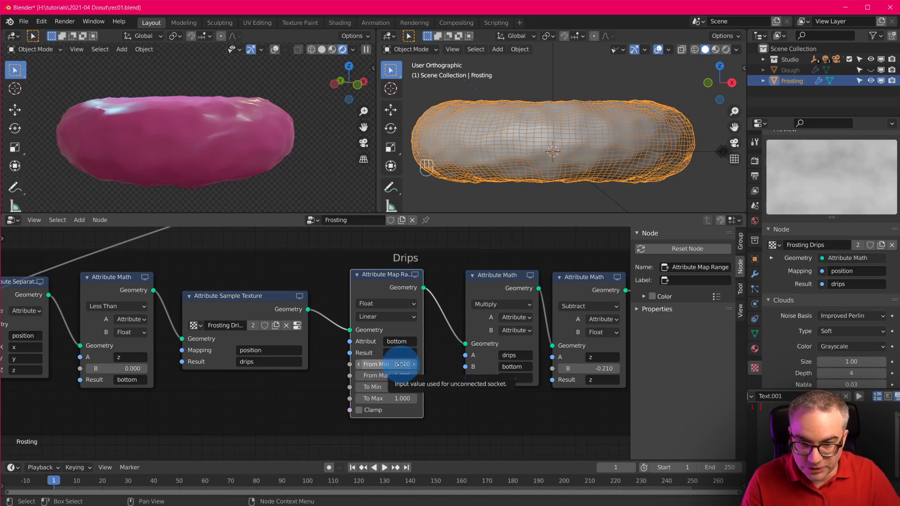
pyautogui.click(390, 387)
pyautogui.write('0.0')
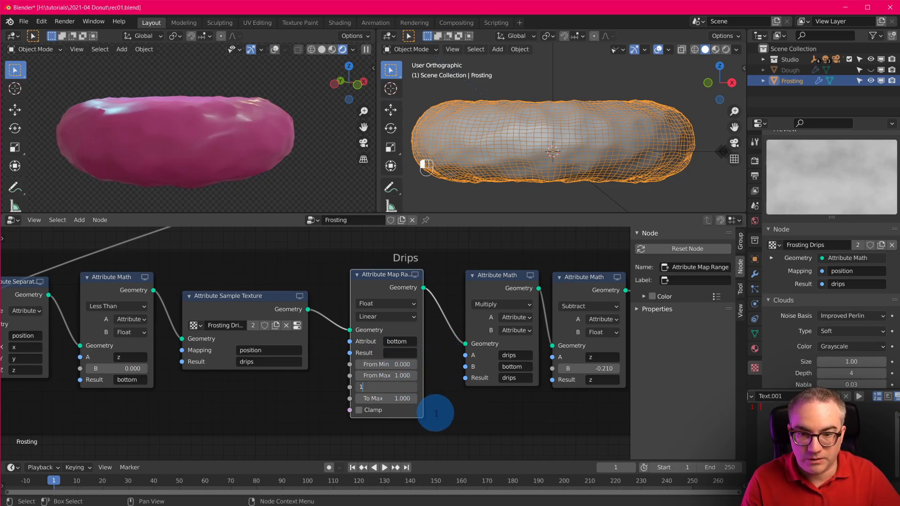
pyautogui.click(435, 413)
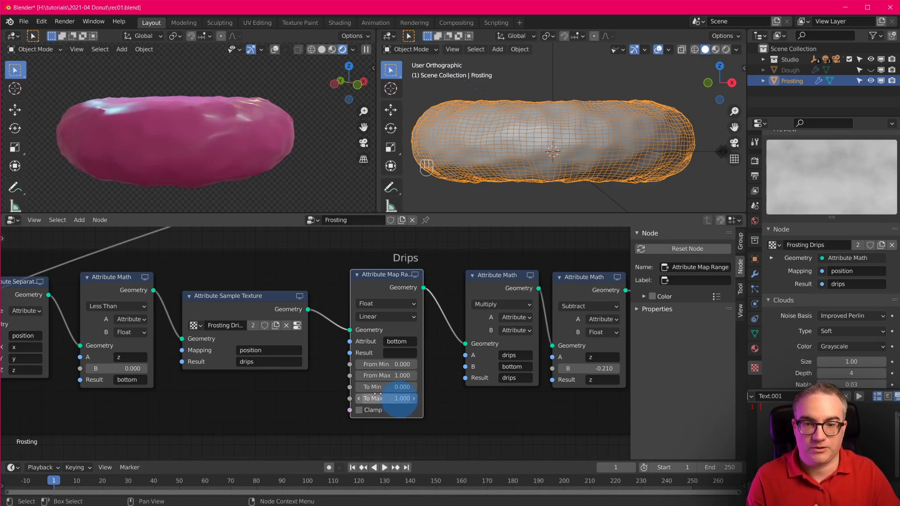
pyautogui.moveTo(501, 276); pyautogui.dragTo(484, 282)
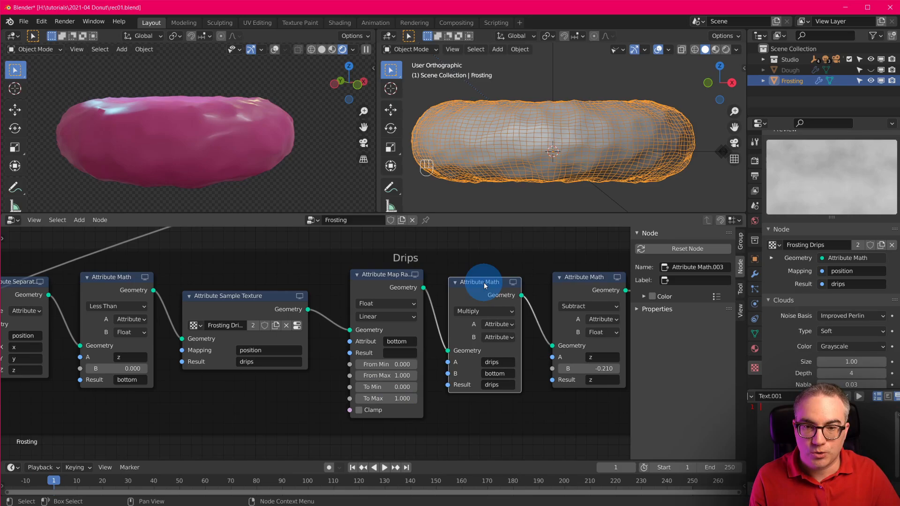
pyautogui.click(396, 353)
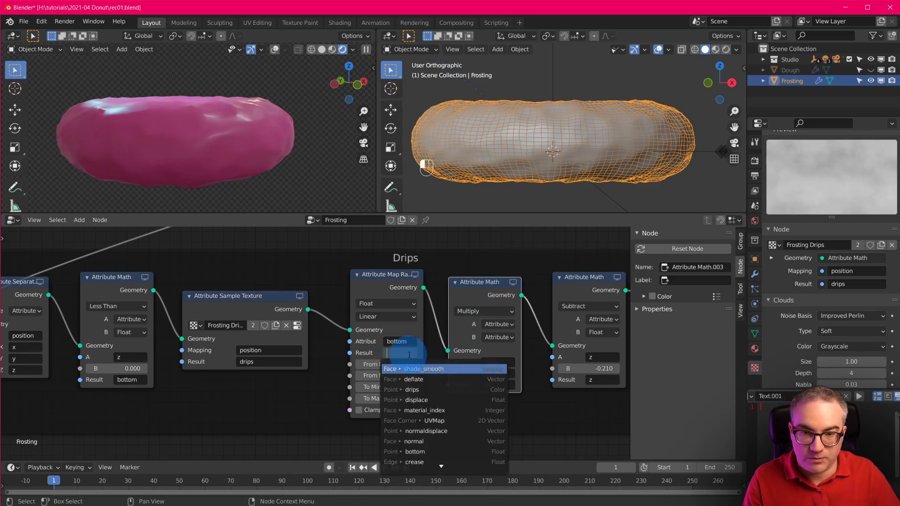
pyautogui.write('mul')
pyautogui.press('Return')
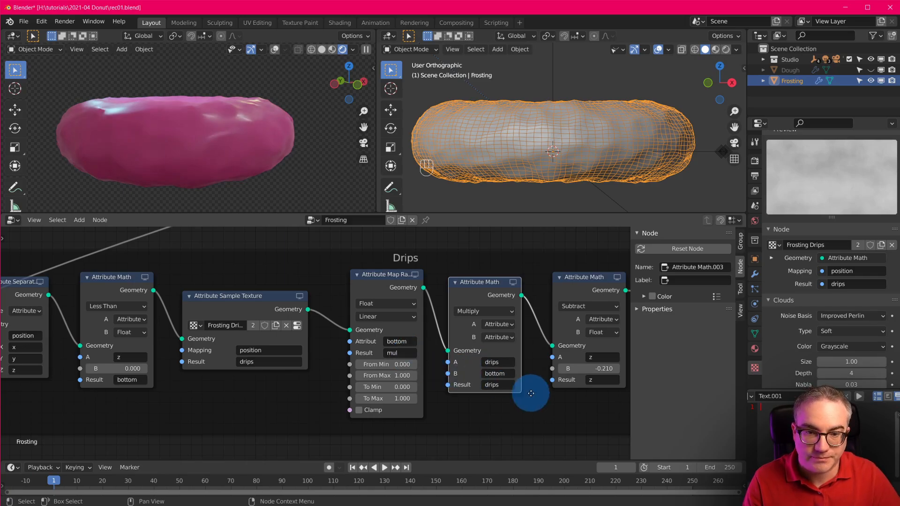
# - Replace the Multiply node's B attribute with mul
pyautogui.moveTo(528, 392); pyautogui.dragTo(375, 384, button='middle')
pyautogui.moveTo(334, 255)
pyautogui.mouseDown()
pyautogui.moveTo(345, 271)
pyautogui.moveTo(333, 273)
pyautogui.mouseUp()
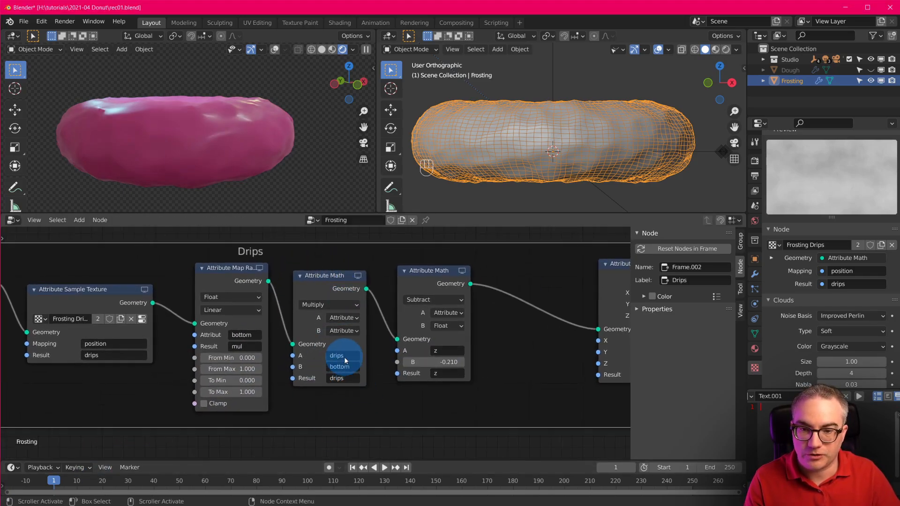
pyautogui.hotkey('ctrl', 'c')
pyautogui.hotkey('ctrl', 'v')
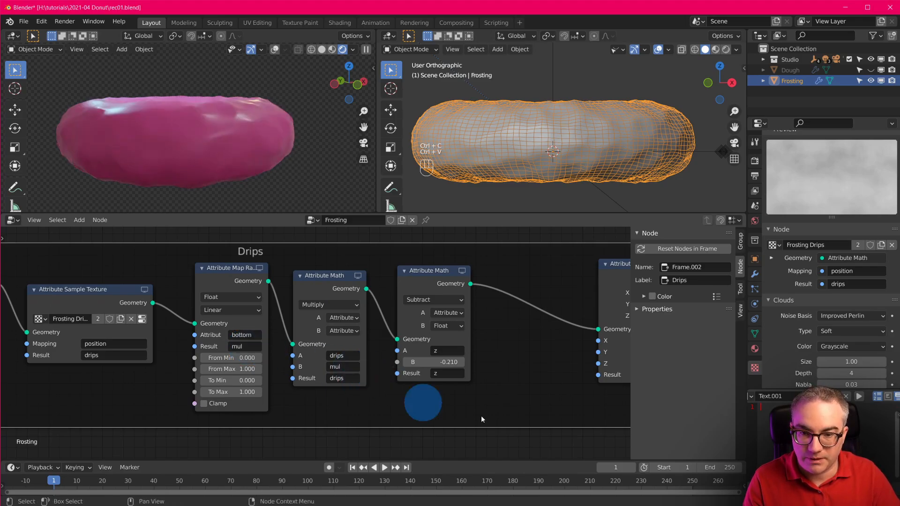
# - Switch the Subtract node's B input from Float to Attribute and fill it with mul
pyautogui.moveTo(452, 283); pyautogui.dragTo(455, 287)
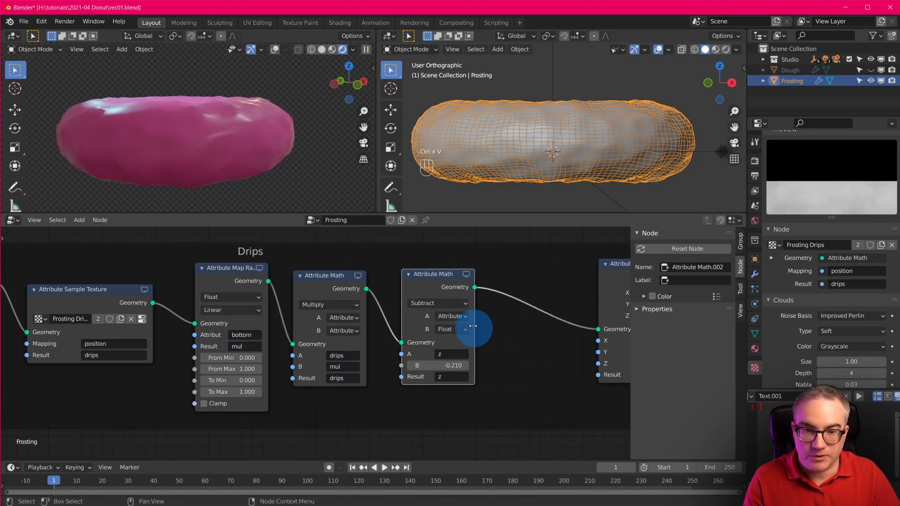
pyautogui.click(457, 328)
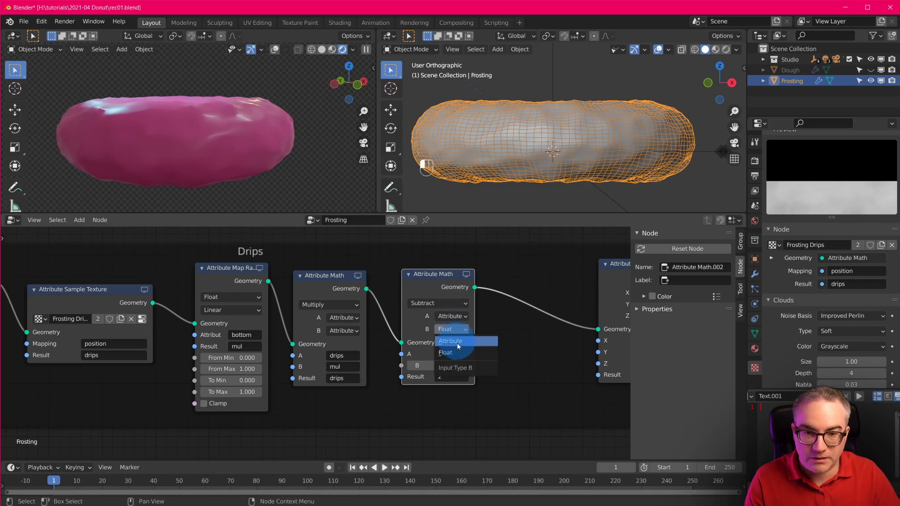
pyautogui.click(457, 343)
pyautogui.hotkey('ctrl', 'v')
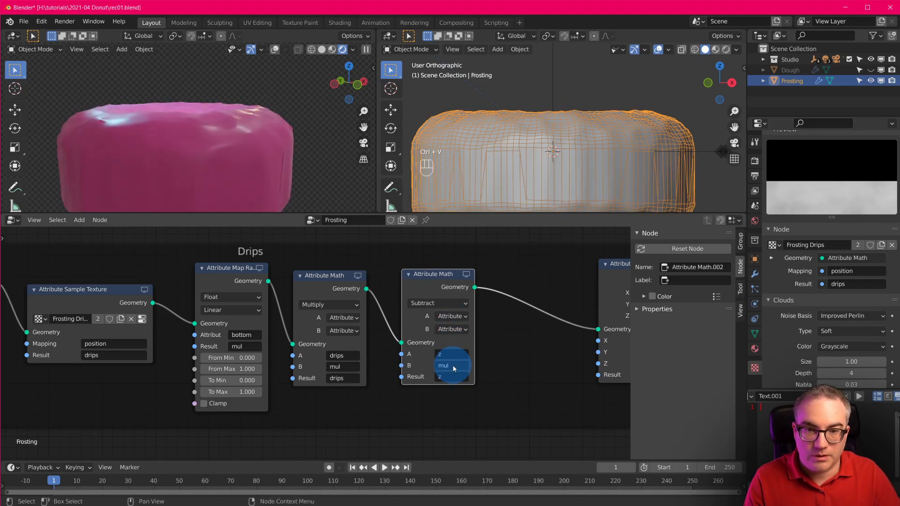
pyautogui.scroll(-3, 549, 132)
pyautogui.scroll(4, 598, 172)
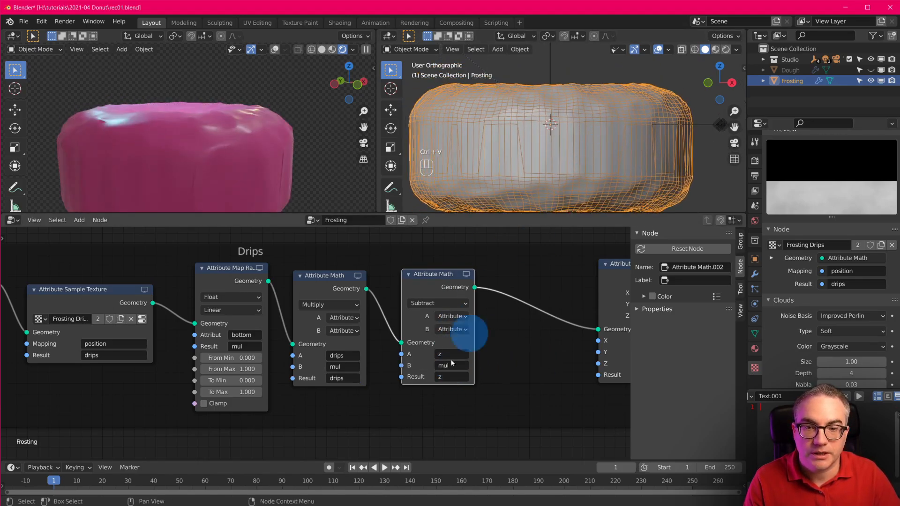
# - Lower the Map Range node's To Max to 0.410 and check the frosting's shape in the viewport
pyautogui.moveTo(231, 392); pyautogui.dragTo(211, 398)
pyautogui.moveTo(224, 400); pyautogui.dragTo(200, 401)
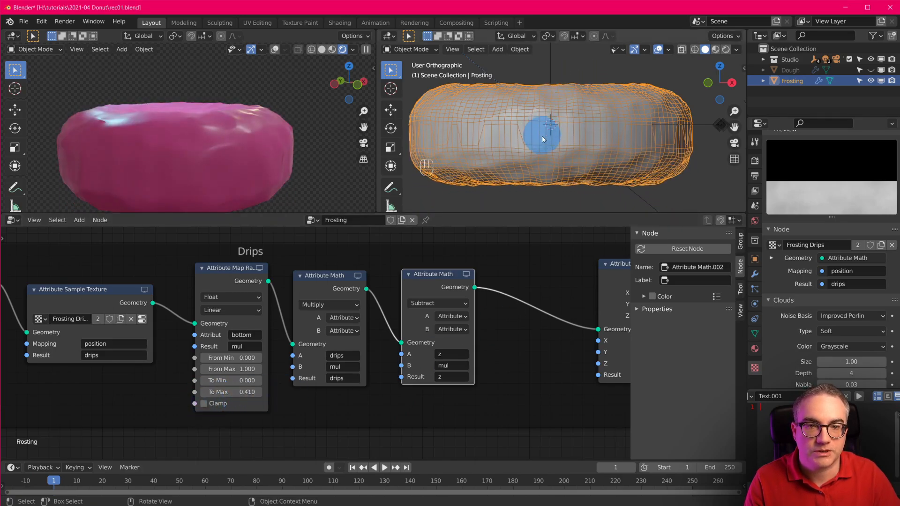
pyautogui.keyDown('shift'); pyautogui.scroll(-1, 640, 153); pyautogui.keyUp('shift')
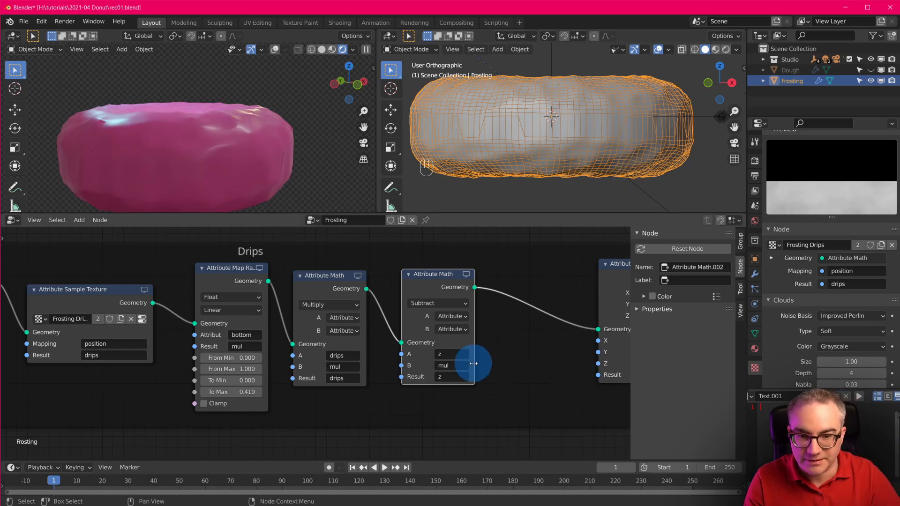
# - Move the Subtract node closer to Attribute Combine XYZ and insert a duplicate of the Multiply node before it
pyautogui.moveTo(480, 359); pyautogui.dragTo(429, 393, button='middle')
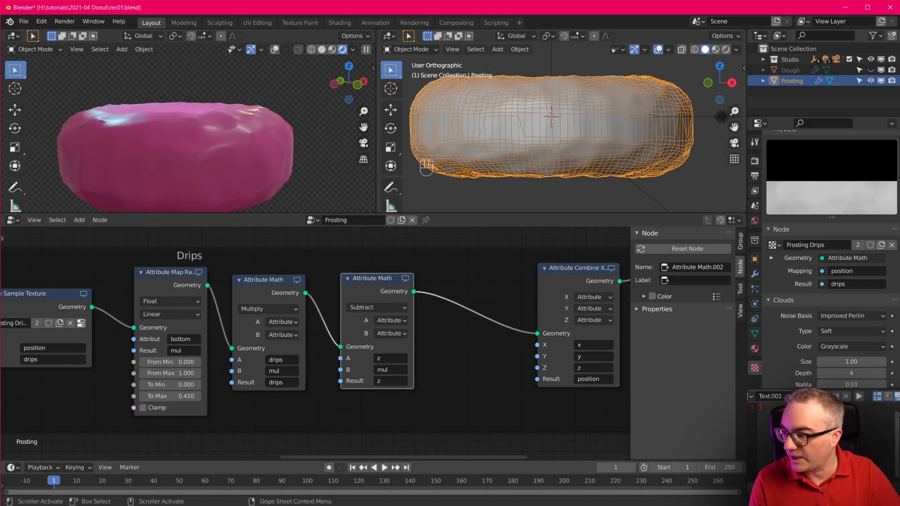
pyautogui.moveTo(373, 278); pyautogui.dragTo(466, 275)
pyautogui.click(249, 281)
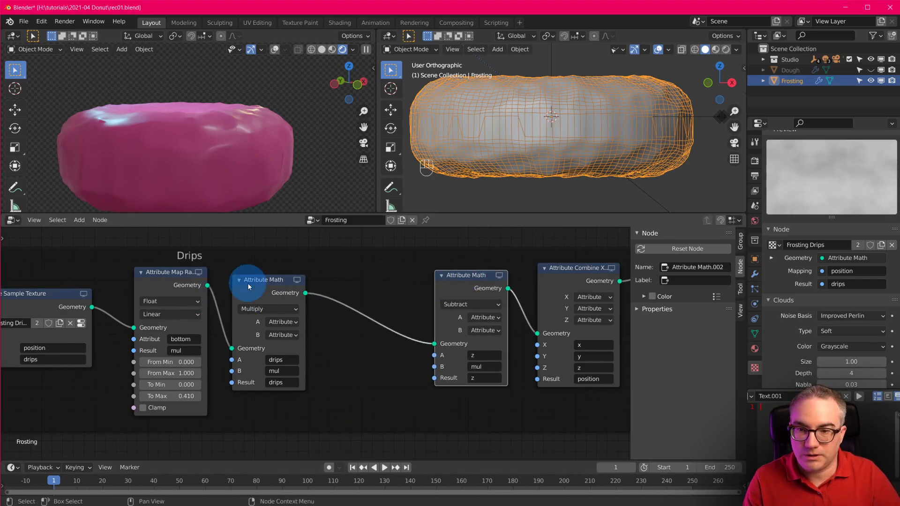
pyautogui.hotkey('shift', 'd')
pyautogui.click(405, 284)
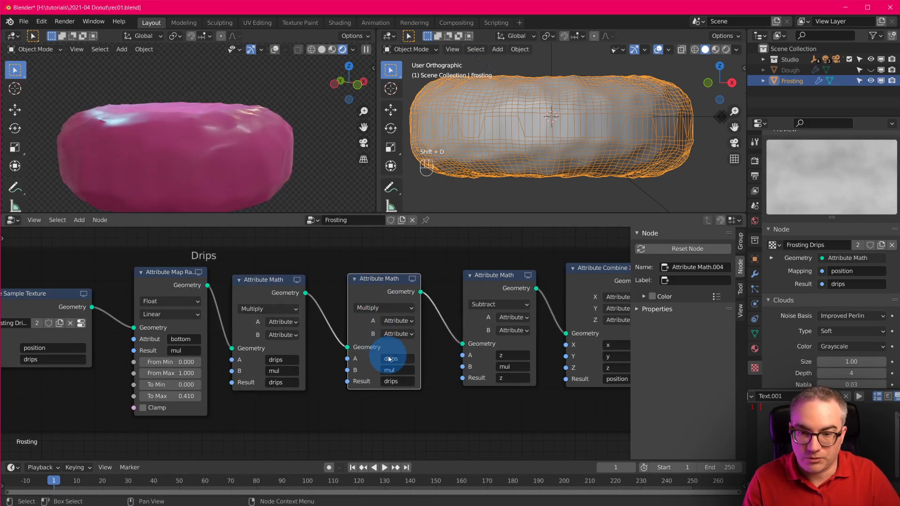
# - Set the duplicated Multiply node's B attribute to z and align it beside the first Multiply node
pyautogui.click(399, 369)
pyautogui.write('z')
pyautogui.click(415, 385)
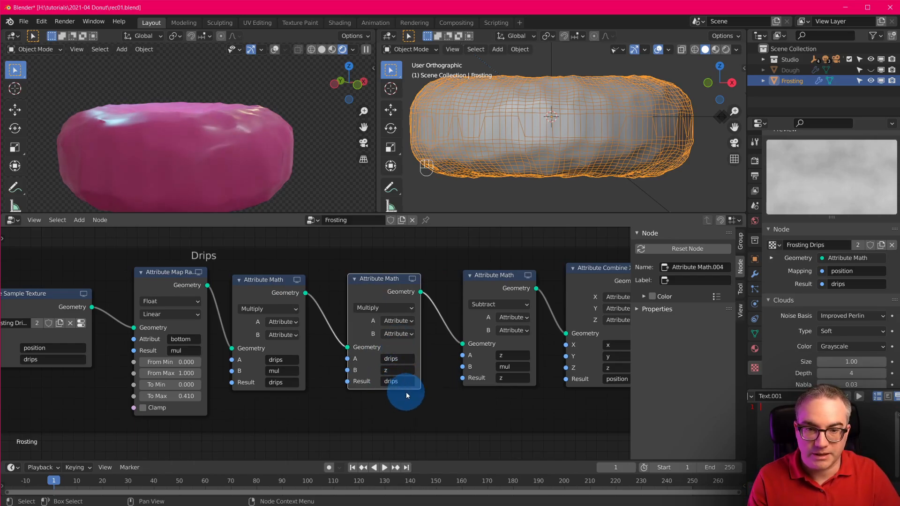
pyautogui.moveTo(390, 282)
pyautogui.mouseDown()
pyautogui.moveTo(376, 296)
pyautogui.moveTo(381, 284)
pyautogui.mouseUp()
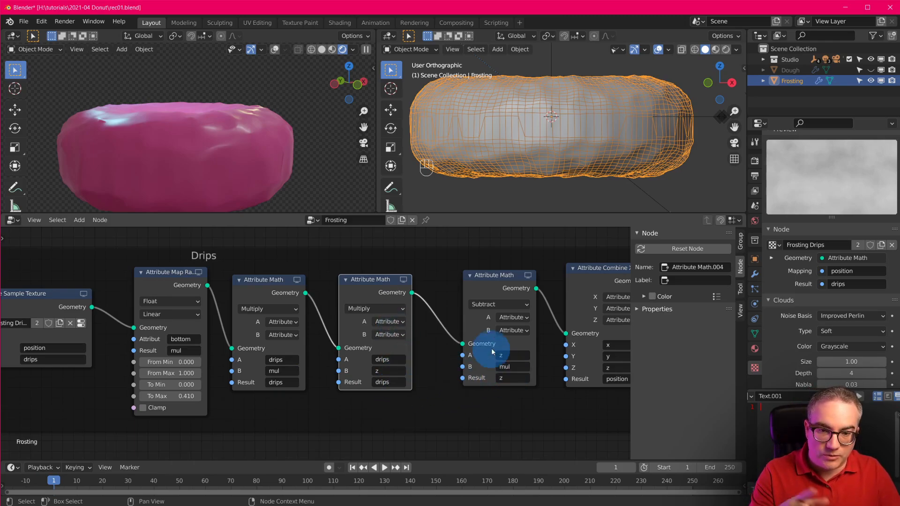
# - Set the Subtract node's B attribute to drips and move the node closer to the second Multiply node
pyautogui.hotkey('ctrl', 'c')
pyautogui.hotkey('ctrl', 'v')
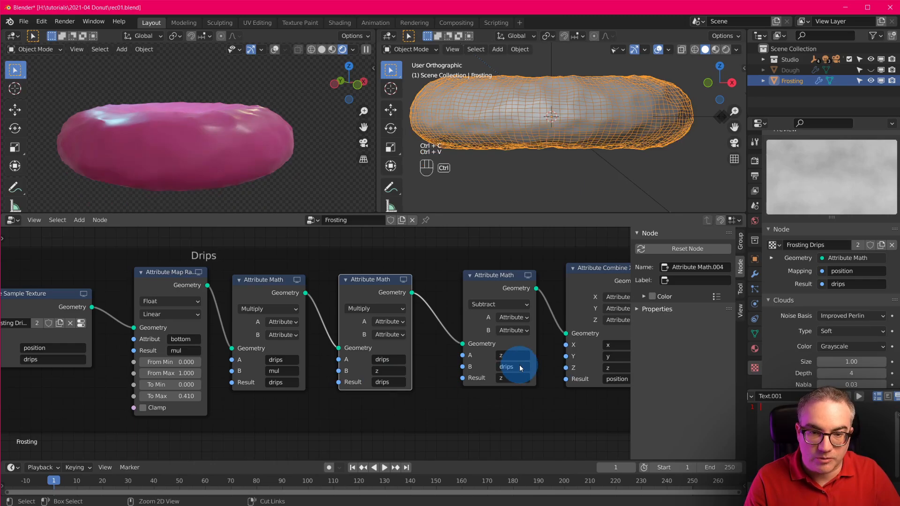
pyautogui.moveTo(489, 277); pyautogui.dragTo(468, 287)
pyautogui.moveTo(451, 335); pyautogui.dragTo(522, 341, button='middle')
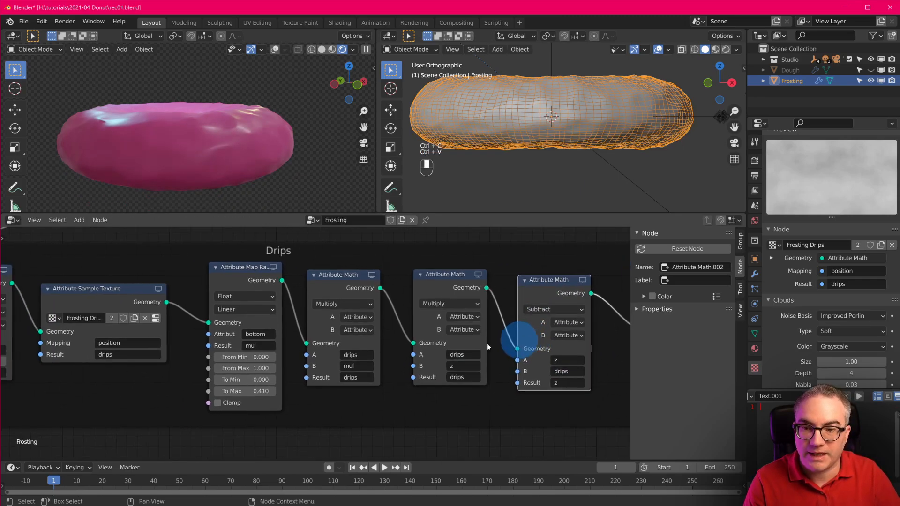
# - Reduce the Map Range node's To Max to -1.540 to pull the drips downward
pyautogui.keyDown('shift'); pyautogui.moveTo(265, 392); pyautogui.dragTo(184, 388); pyautogui.keyUp('shift')
pyautogui.scroll(-1, 501, 367)
pyautogui.scroll(-2, 432, 381)
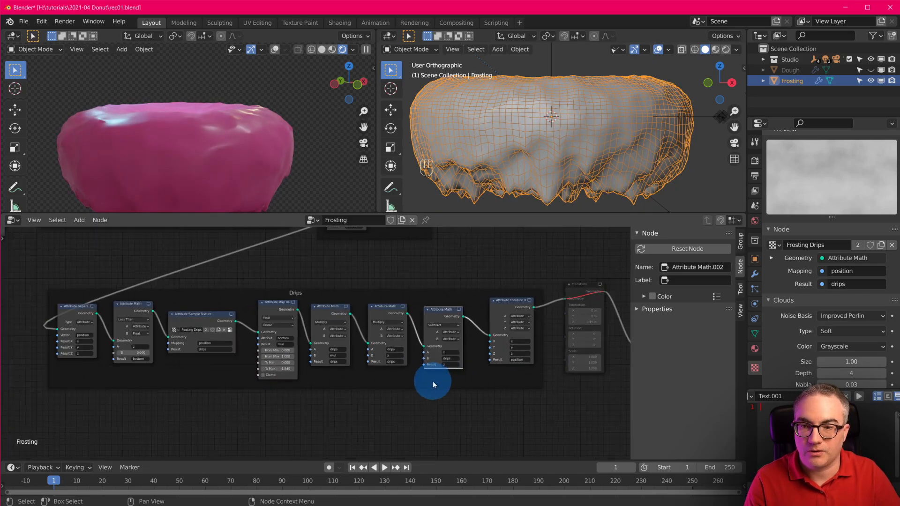
# - Review the Drips frame's node chain from Attribute Separate XYZ through the texture, mapping and math nodes to Attribute Combine XYZ
pyautogui.scroll(1, 427, 390)
pyautogui.scroll(1, 502, 405)
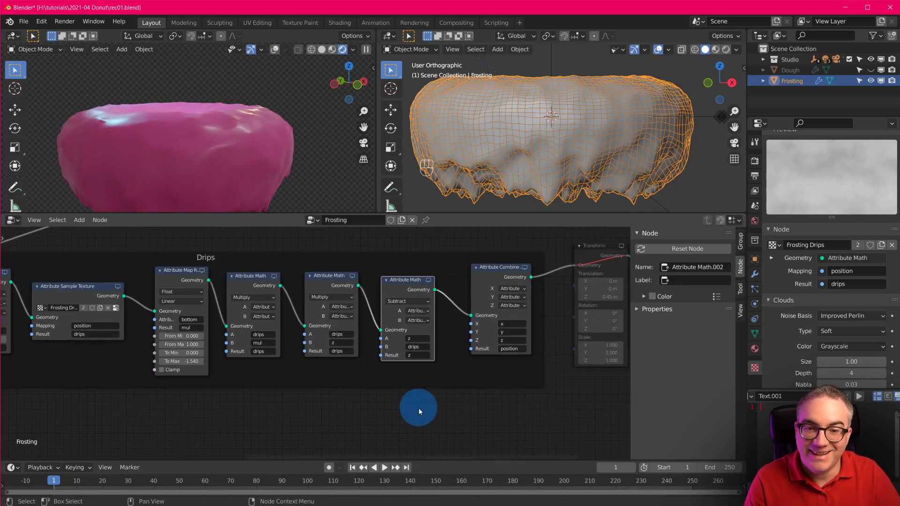
pyautogui.scroll(1, 424, 413)
pyautogui.scroll(1, 423, 413)
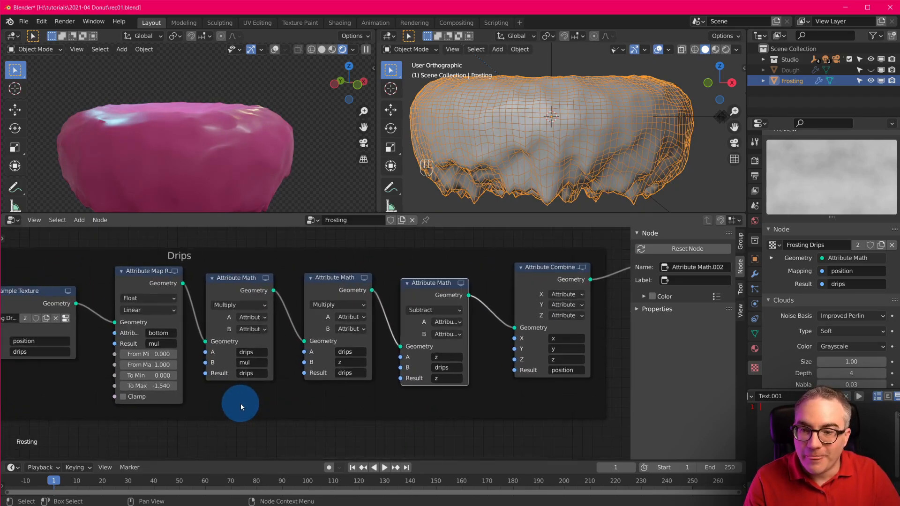
pyautogui.moveTo(240, 402); pyautogui.dragTo(511, 402, button='middle')
pyautogui.scroll(1, 427, 403)
pyautogui.click(178, 283)
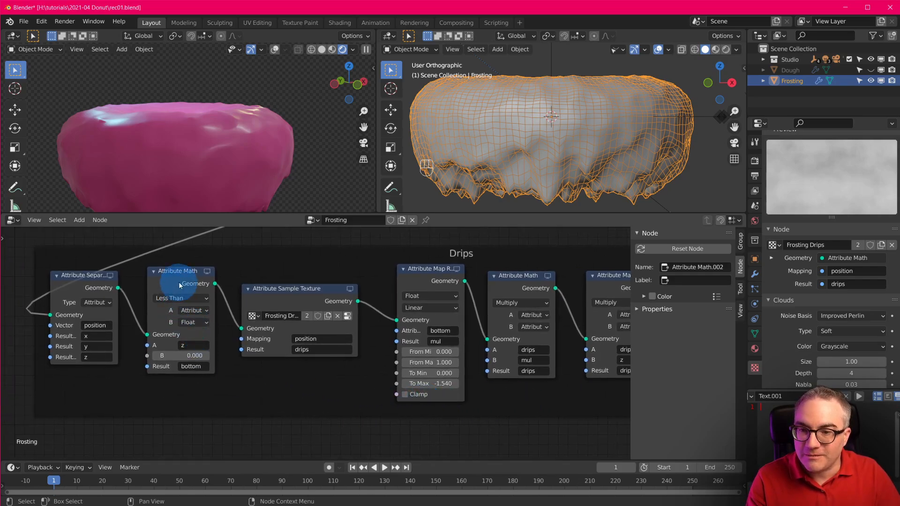
pyautogui.moveTo(180, 278); pyautogui.dragTo(179, 279)
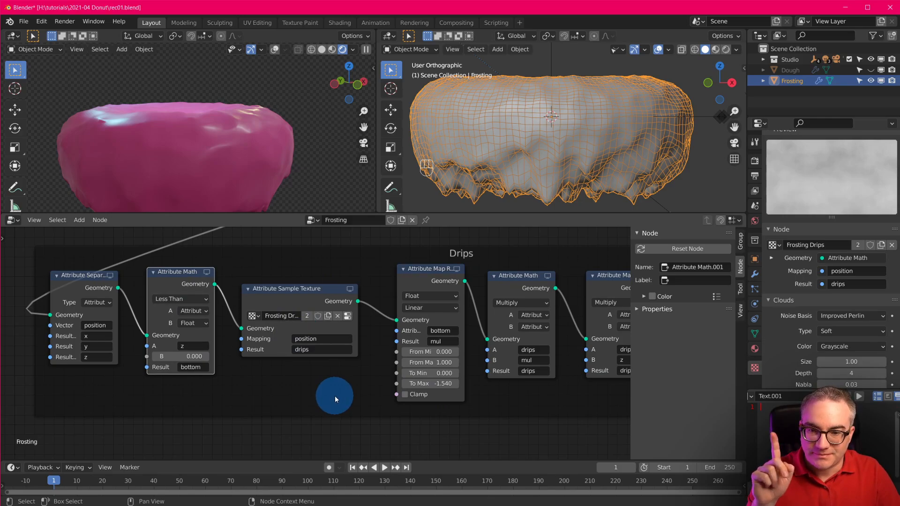
pyautogui.moveTo(335, 396); pyautogui.dragTo(258, 395, button='middle')
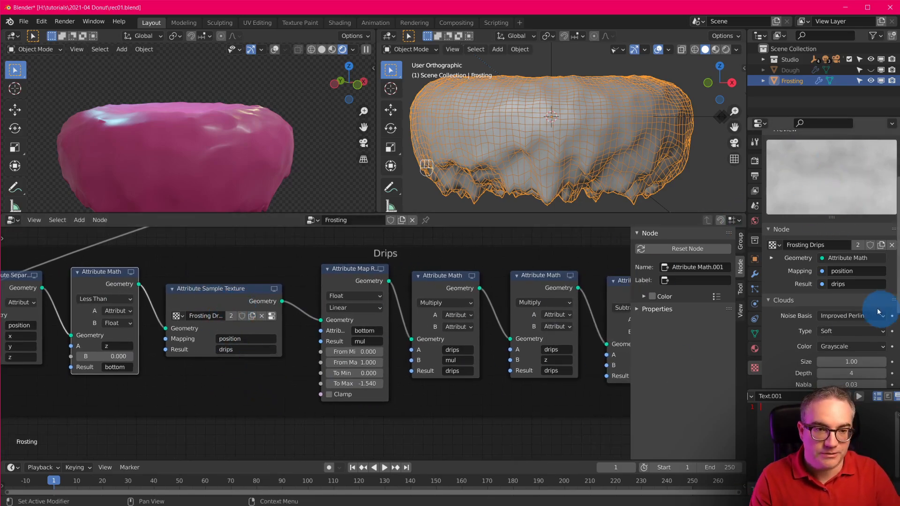
pyautogui.moveTo(431, 408); pyautogui.dragTo(275, 402, button='middle')
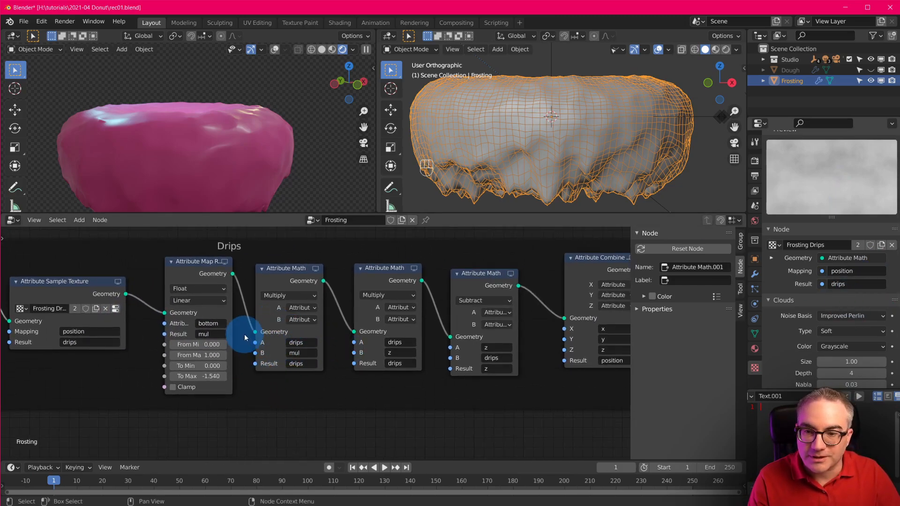
pyautogui.moveTo(198, 266); pyautogui.dragTo(194, 264)
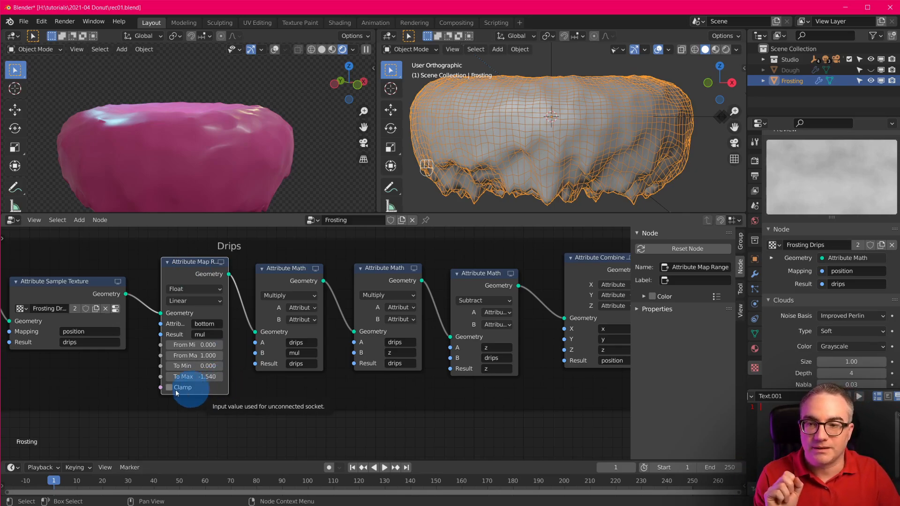
pyautogui.moveTo(42, 403); pyautogui.dragTo(193, 406, button='middle')
pyautogui.moveTo(240, 391); pyautogui.dragTo(84, 385, button='middle')
pyautogui.moveTo(355, 364); pyautogui.dragTo(291, 361, button='middle')
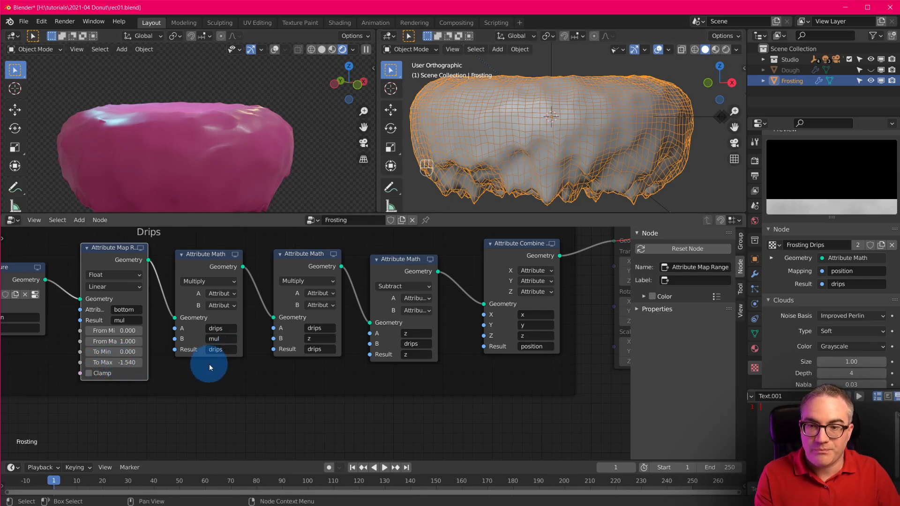
# - Fine-tune the Map Range node's To Max to -1.280
pyautogui.scroll(1, 156, 376)
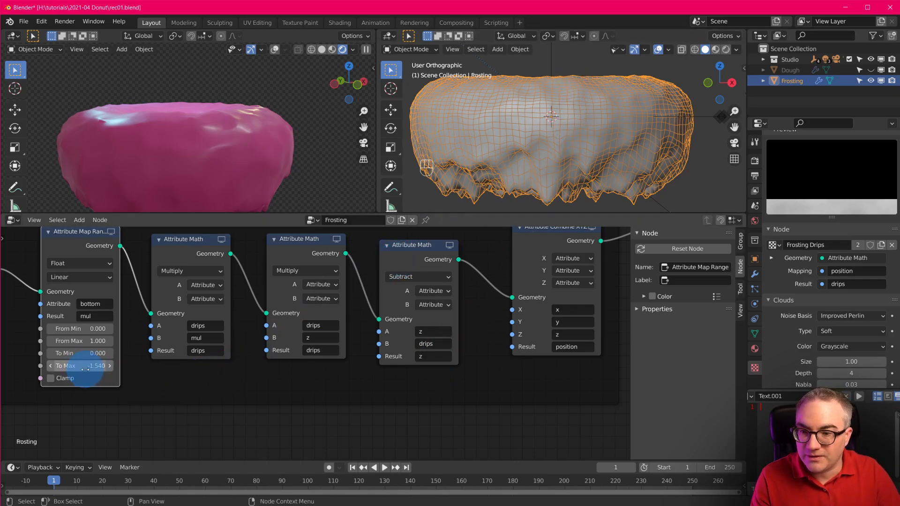
pyautogui.moveTo(85, 369)
pyautogui.keyDown('shift'); pyautogui.mouseDown()
pyautogui.moveTo(141, 374)
pyautogui.moveTo(94, 373)
pyautogui.mouseUp(); pyautogui.keyUp('shift')
pyautogui.moveTo(419, 387); pyautogui.dragTo(375, 411, button='middle')
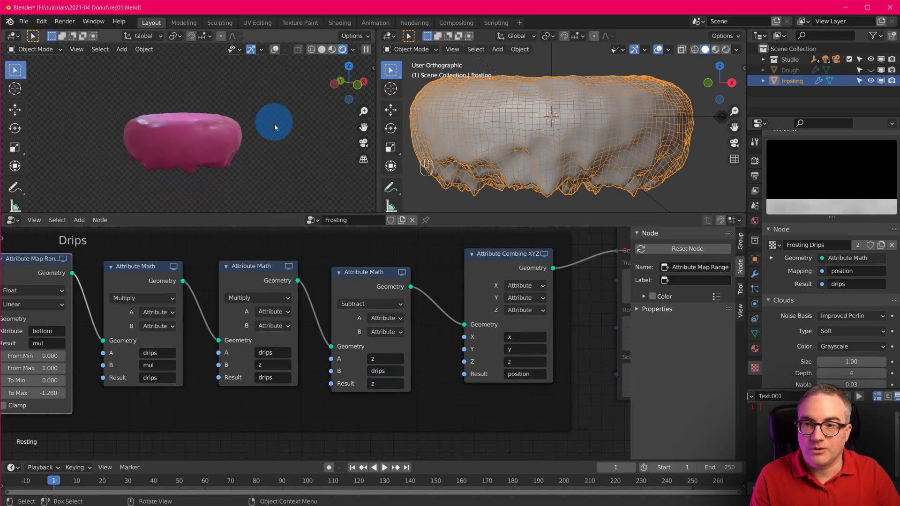
# - Try adjusting the cloud size of the Frosting Drips texture
pyautogui.scroll(3, 274, 124)
pyautogui.moveTo(652, 147); pyautogui.dragTo(780, 200, button='middle')
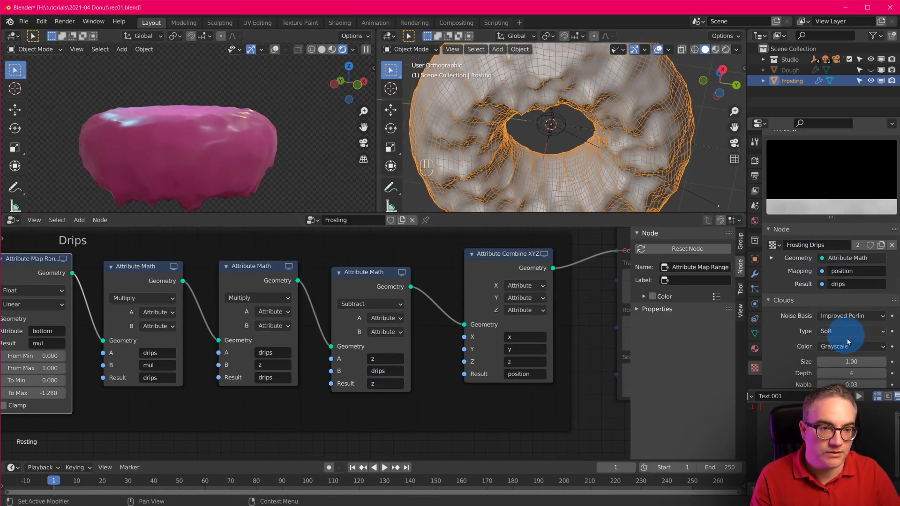
pyautogui.scroll(-3, 849, 342)
pyautogui.moveTo(852, 300)
pyautogui.keyDown('shift'); pyautogui.mouseDown()
pyautogui.moveTo(876, 300)
pyautogui.moveTo(796, 299)
pyautogui.moveTo(852, 300)
pyautogui.mouseUp(); pyautogui.keyUp('shift')
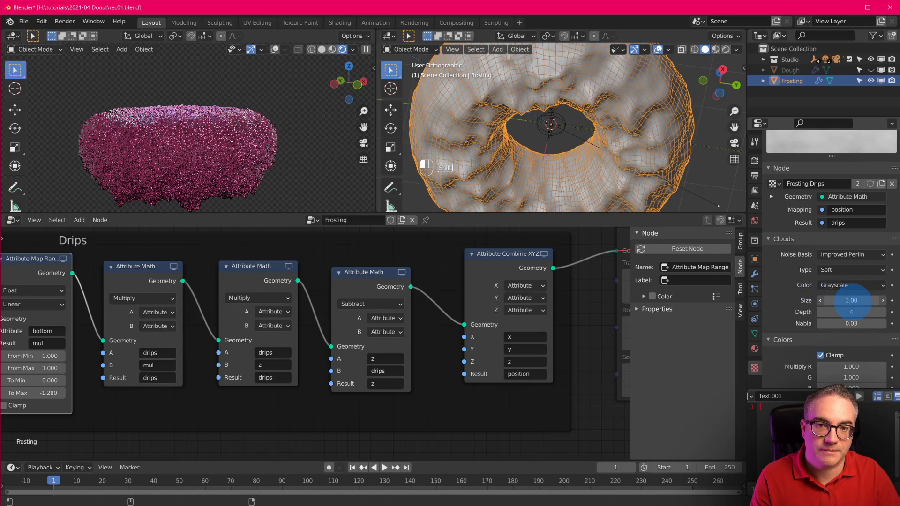
pyautogui.scroll(-3, 429, 346)
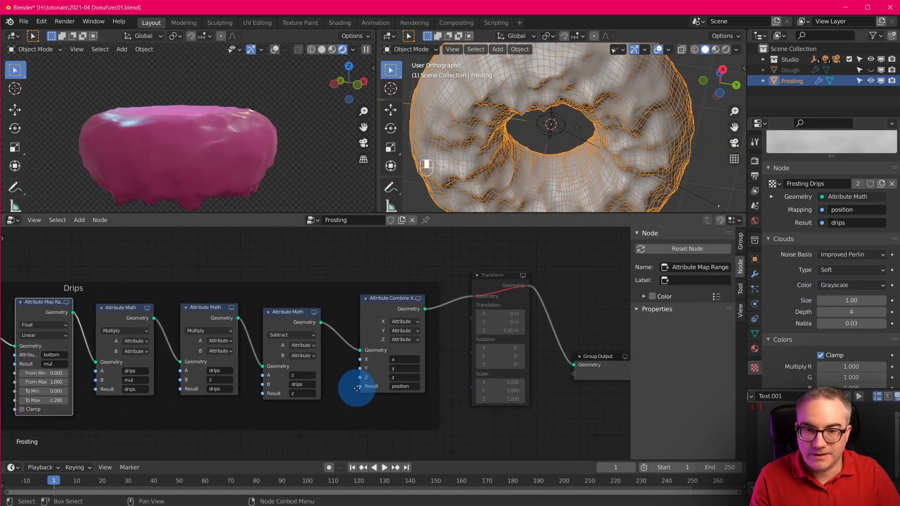
# - Move the Attribute Combine XYZ node closer to the Subtract node
pyautogui.moveTo(398, 299); pyautogui.dragTo(380, 312)
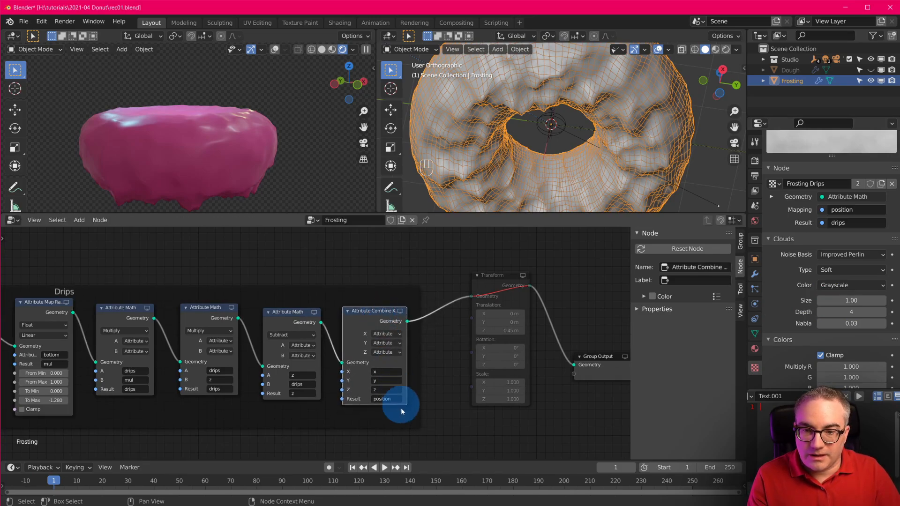
pyautogui.scroll(2, 229, 407)
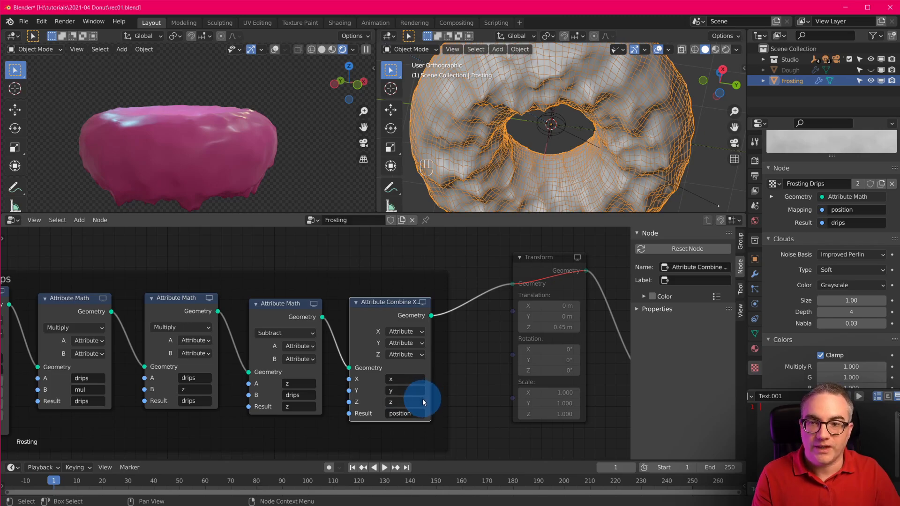
# - Make the Dough visible again and unmute the Transform node before the Group Output, placing it level with the Drips chain
pyautogui.click(870, 71)
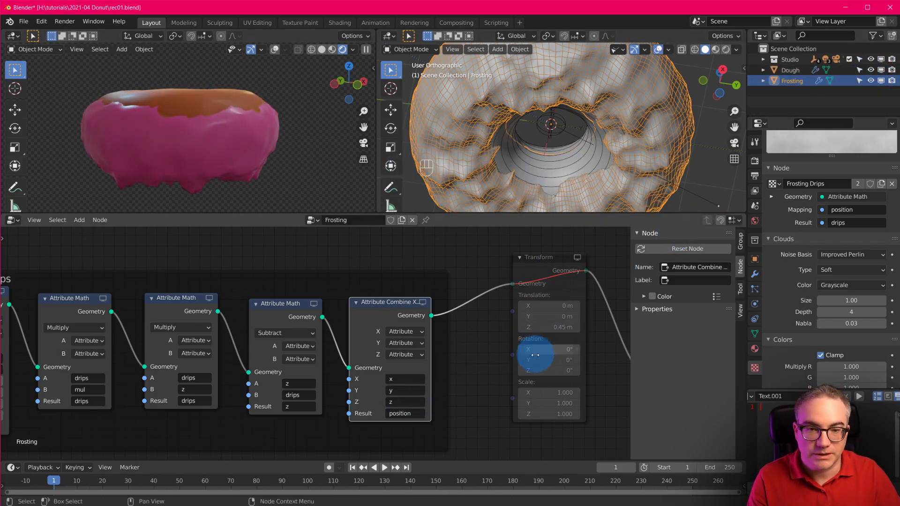
pyautogui.moveTo(535, 354); pyautogui.dragTo(522, 316, button='middle')
pyautogui.click(522, 316)
pyautogui.press('m')
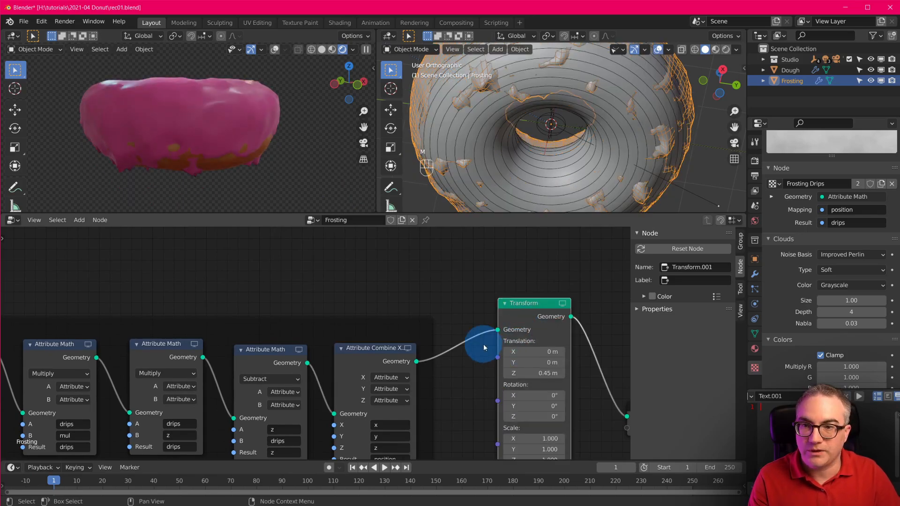
pyautogui.moveTo(499, 348); pyautogui.dragTo(521, 304, button='middle')
pyautogui.moveTo(551, 272); pyautogui.dragTo(556, 287)
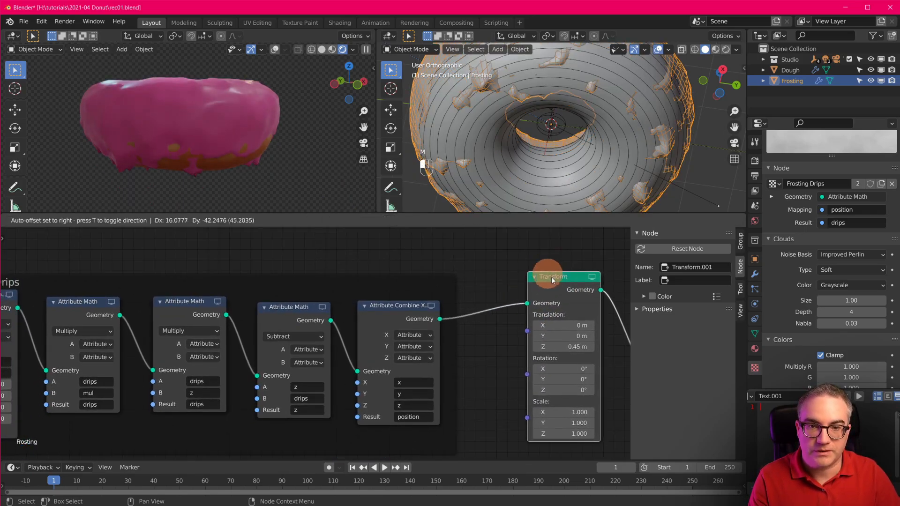
# - Examine how the raised frosting and its drips cover the dough, and review the Drips frame's node chain
pyautogui.scroll(-4, 568, 120)
pyautogui.moveTo(569, 119); pyautogui.dragTo(577, 200, button='middle')
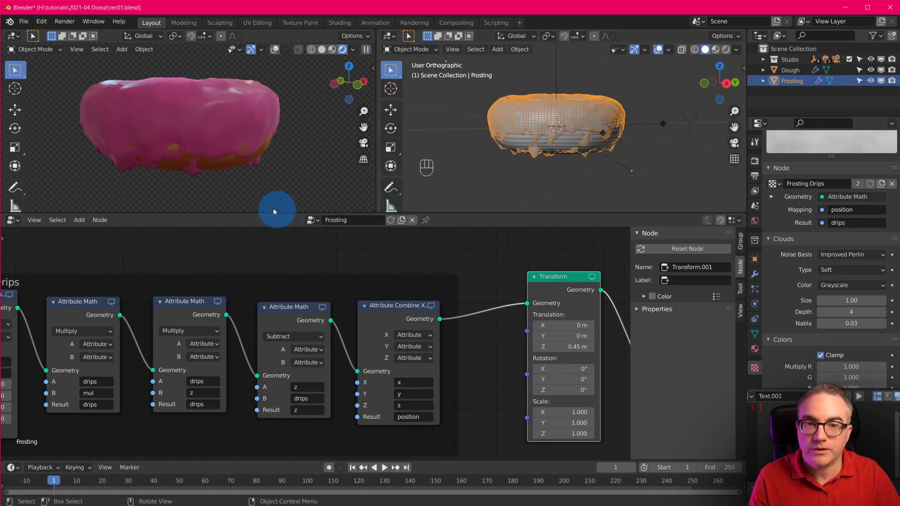
pyautogui.moveTo(273, 207); pyautogui.dragTo(285, 188, button='middle')
pyautogui.scroll(-4, 345, 351)
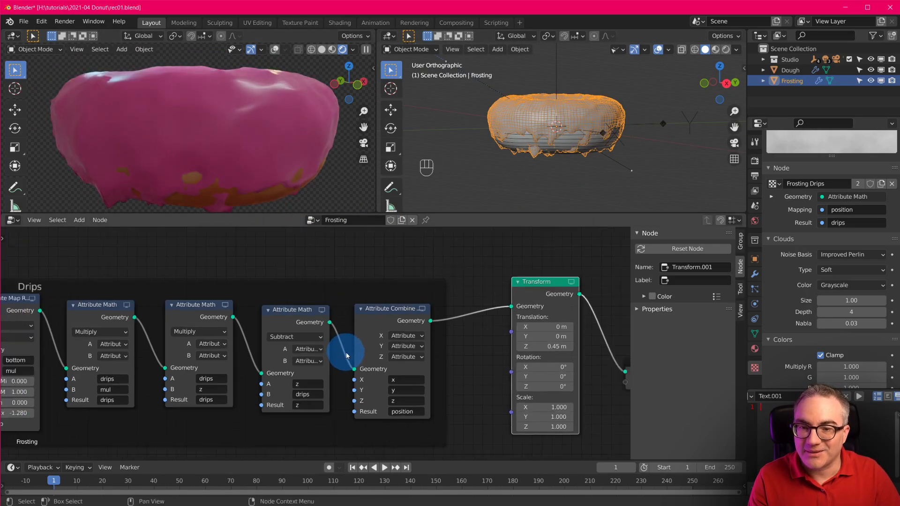
pyautogui.moveTo(225, 392); pyautogui.dragTo(345, 390, button='middle')
pyautogui.scroll(2, 244, 422)
pyautogui.scroll(3, 563, 174)
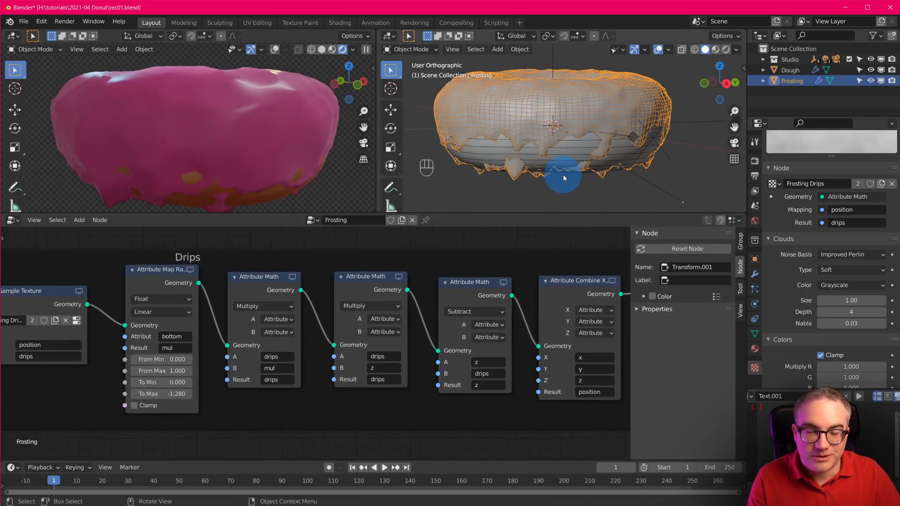
# - Lower the Map Range node's To Max to -1.640 while viewing the donut from the front
pyautogui.press('KP_1')
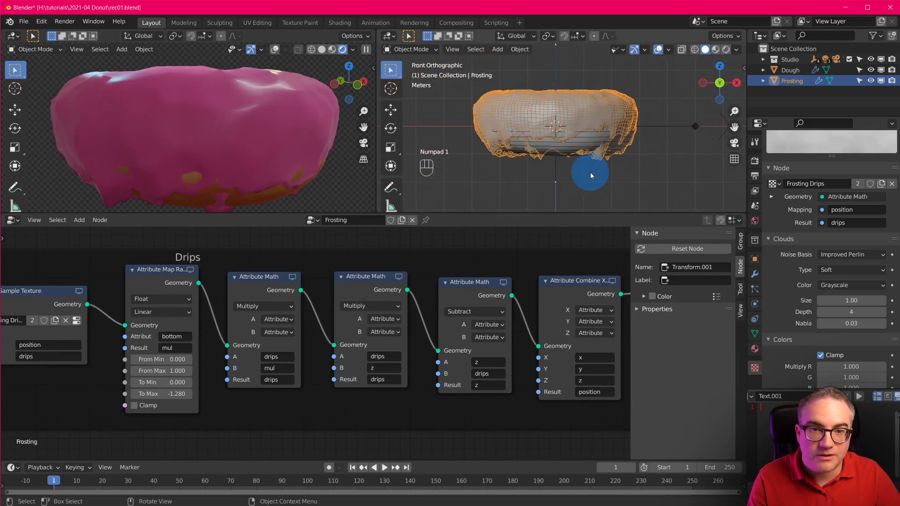
pyautogui.scroll(2, 538, 172)
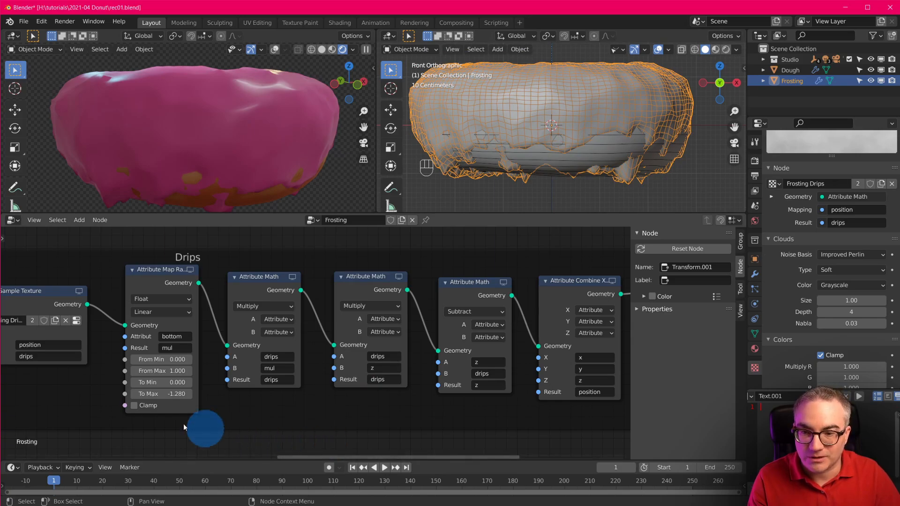
pyautogui.keyDown('shift'); pyautogui.moveTo(166, 400); pyautogui.dragTo(150, 395); pyautogui.keyUp('shift')
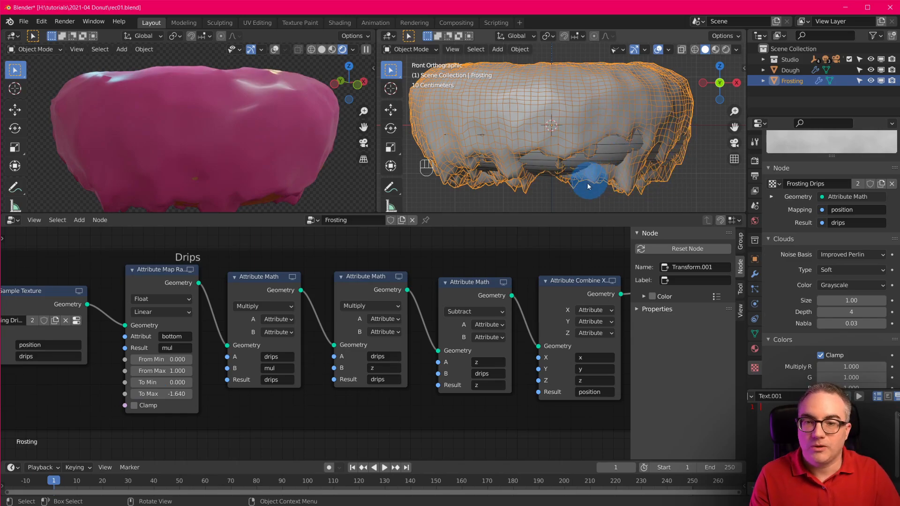
# - Space out the Group Output, Transform and Attribute Combine XYZ nodes to free room after the Subtract node
pyautogui.moveTo(475, 346); pyautogui.dragTo(123, 352, button='middle')
pyautogui.scroll(-3, 321, 337)
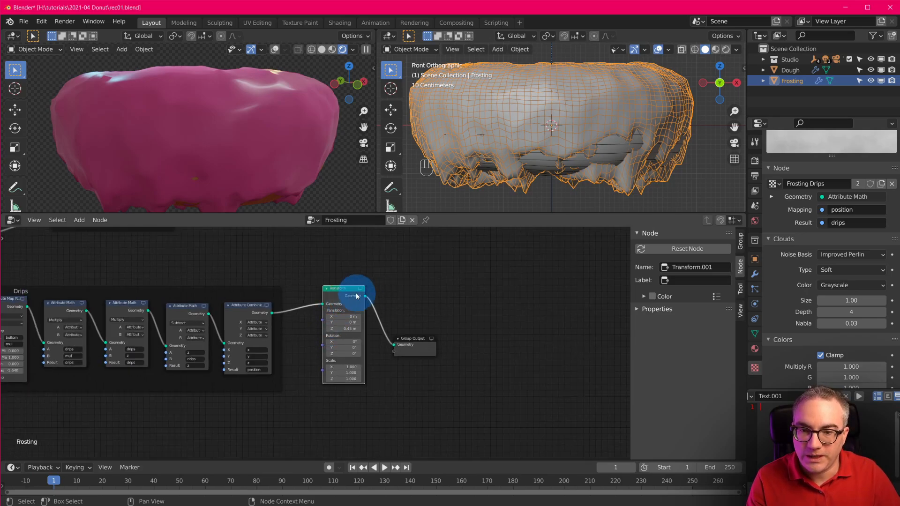
pyautogui.moveTo(415, 340); pyautogui.dragTo(438, 326)
pyautogui.moveTo(344, 292); pyautogui.dragTo(364, 296)
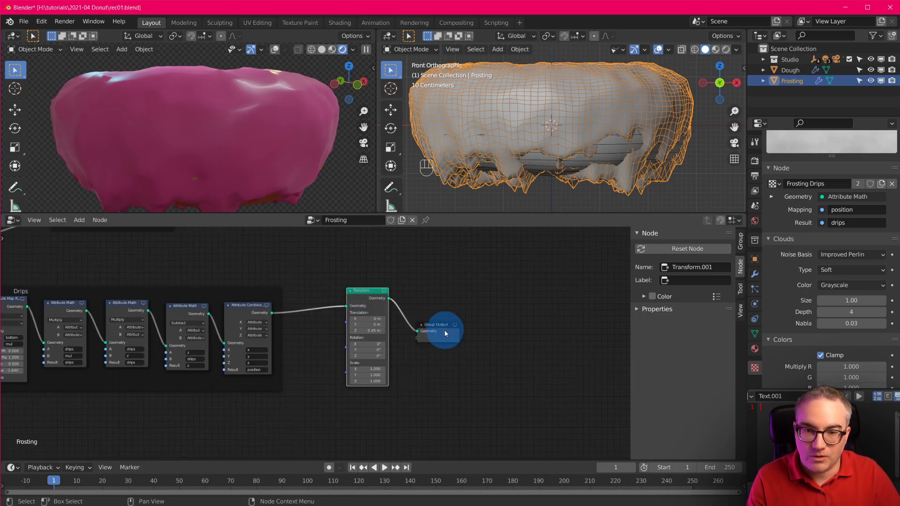
pyautogui.moveTo(437, 328); pyautogui.dragTo(505, 332)
pyautogui.moveTo(368, 296); pyautogui.dragTo(433, 299)
pyautogui.scroll(3, 319, 353)
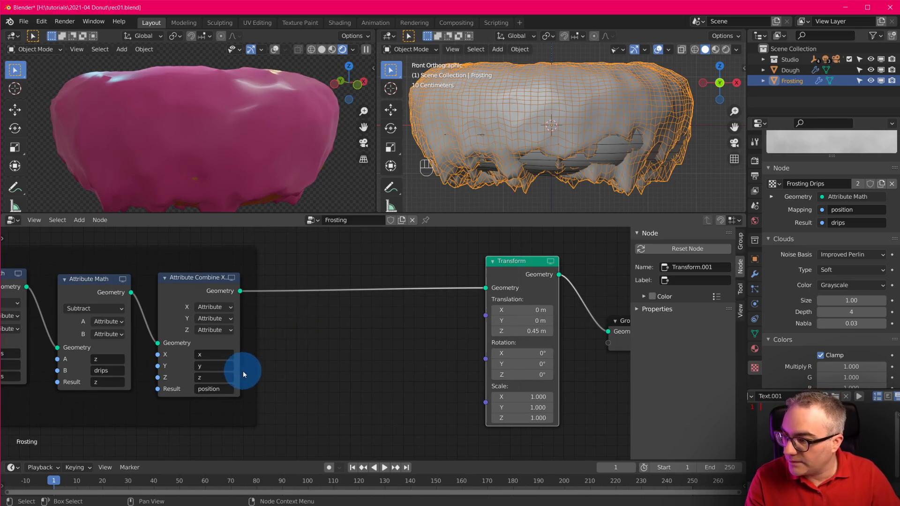
pyautogui.moveTo(209, 281); pyautogui.dragTo(321, 274)
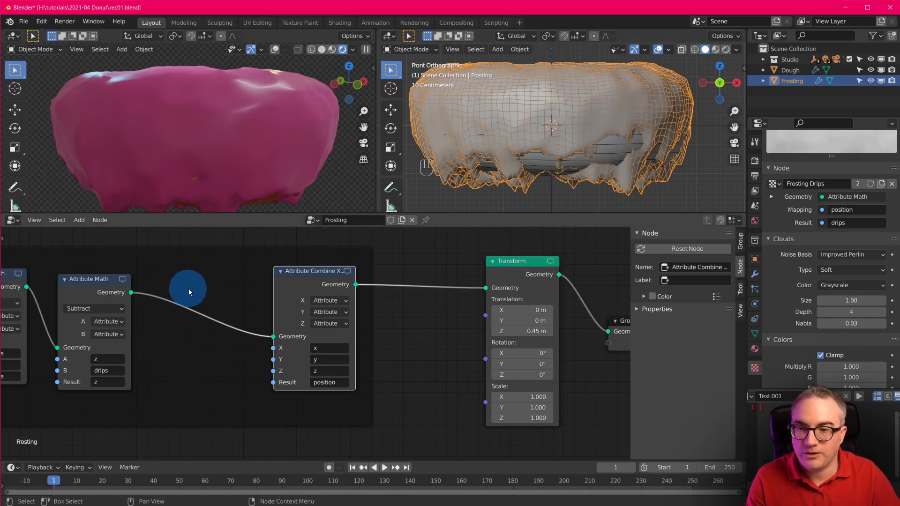
# - Insert an Attribute Math node between the Subtract and Attribute Combine XYZ nodes and set its operation to Maximum
pyautogui.hotkey('shift', 'a')
pyautogui.moveTo(187, 285)
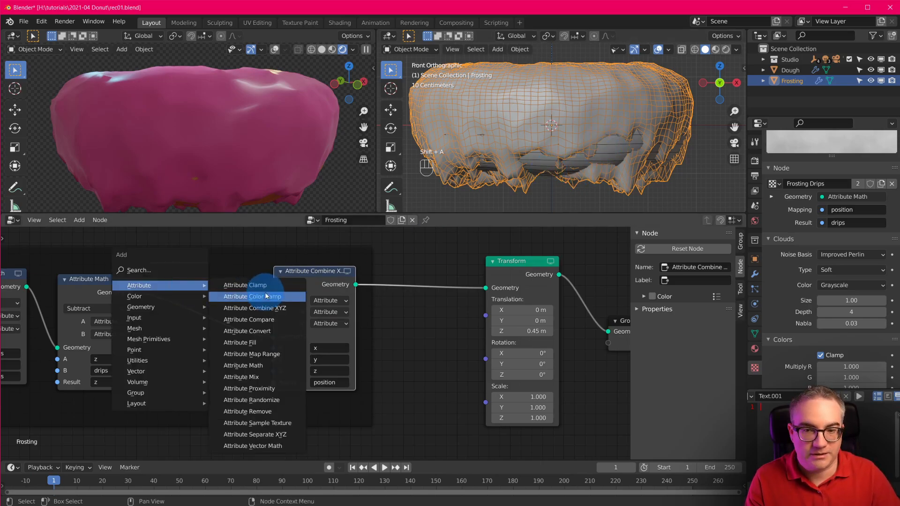
pyautogui.click(262, 365)
pyautogui.click(164, 272)
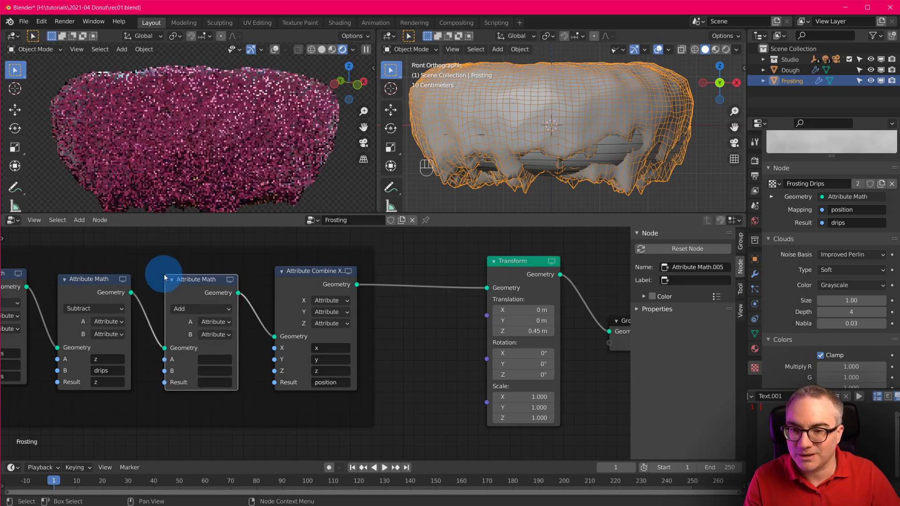
pyautogui.click(220, 309)
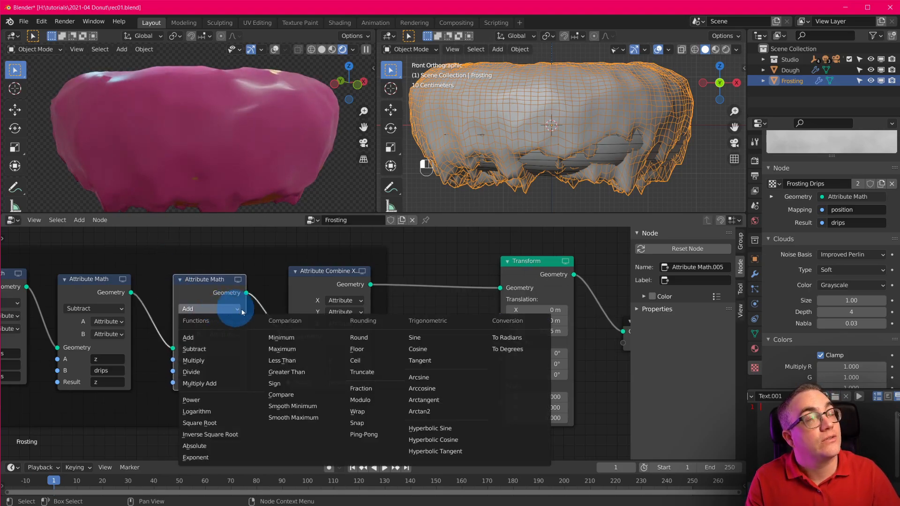
pyautogui.click(315, 373)
pyautogui.click(206, 310)
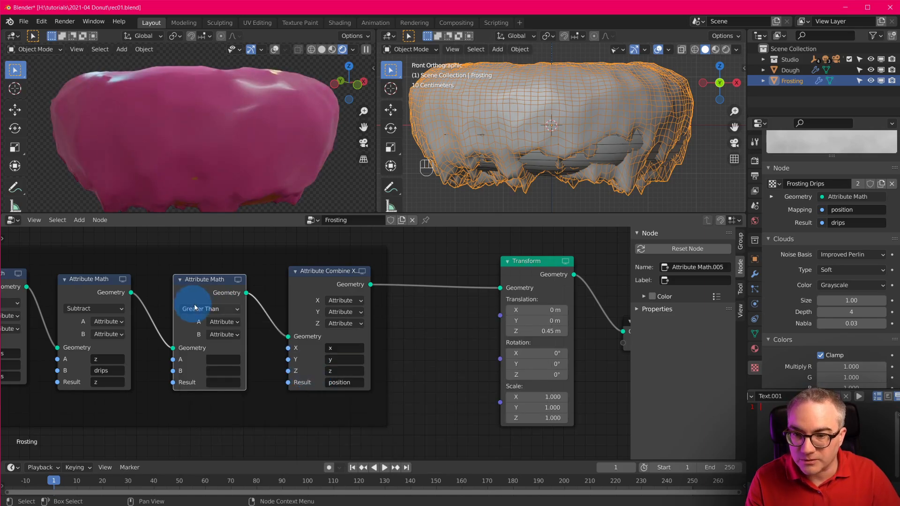
pyautogui.click(297, 348)
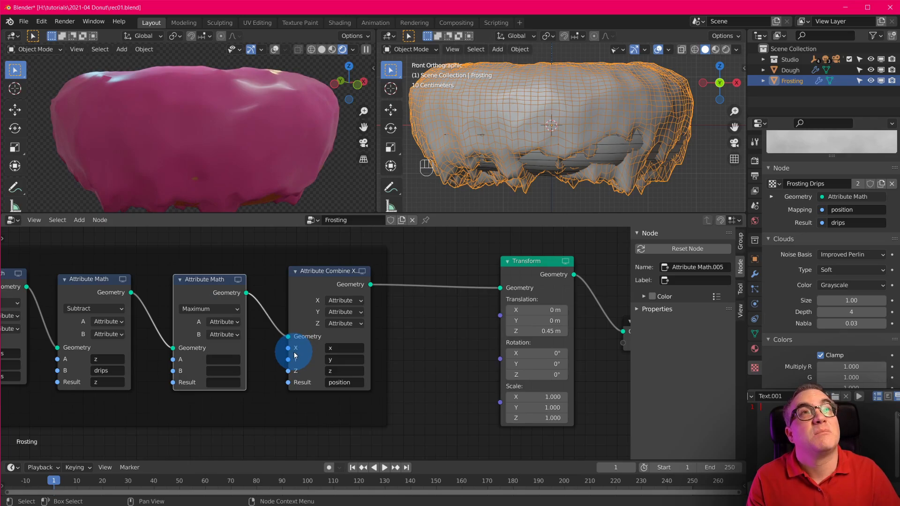
# - Configure the Maximum node with attribute z as A, a Float B of -0.740, and z as the result
pyautogui.click(216, 358)
pyautogui.write('z')
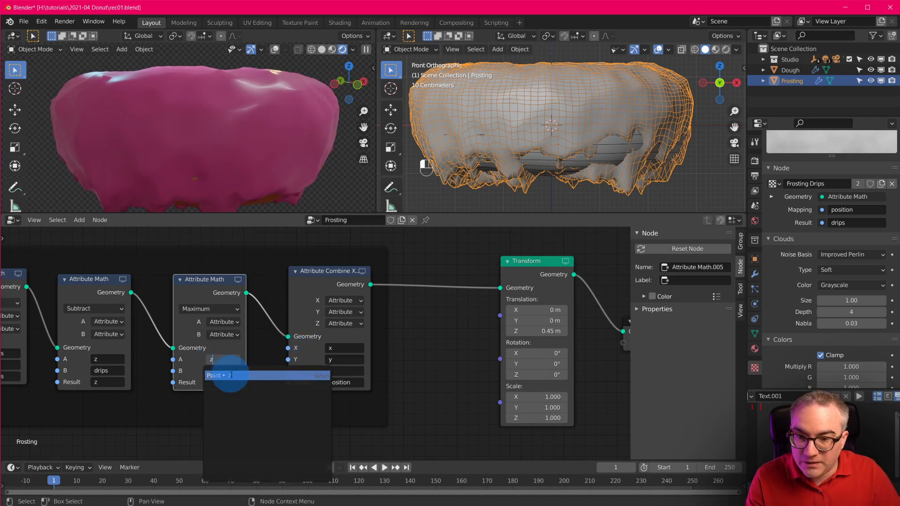
pyautogui.click(231, 375)
pyautogui.click(228, 358)
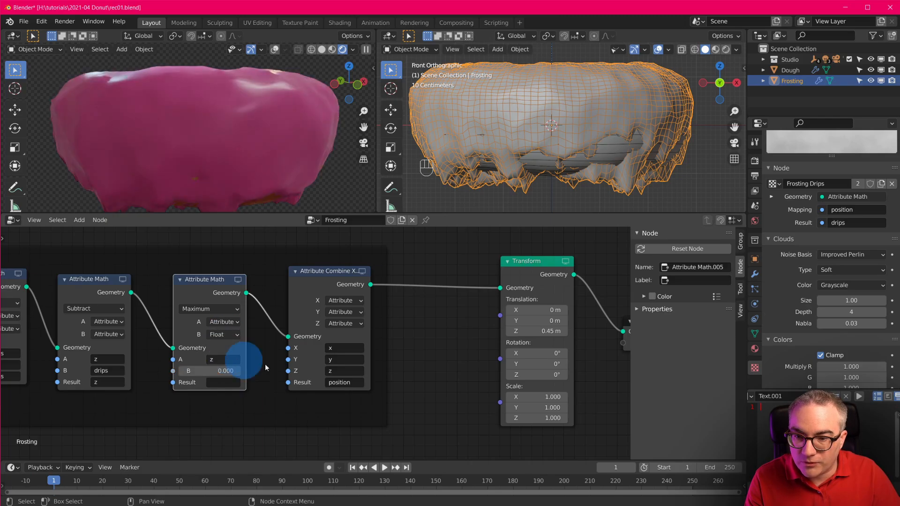
pyautogui.click(239, 386)
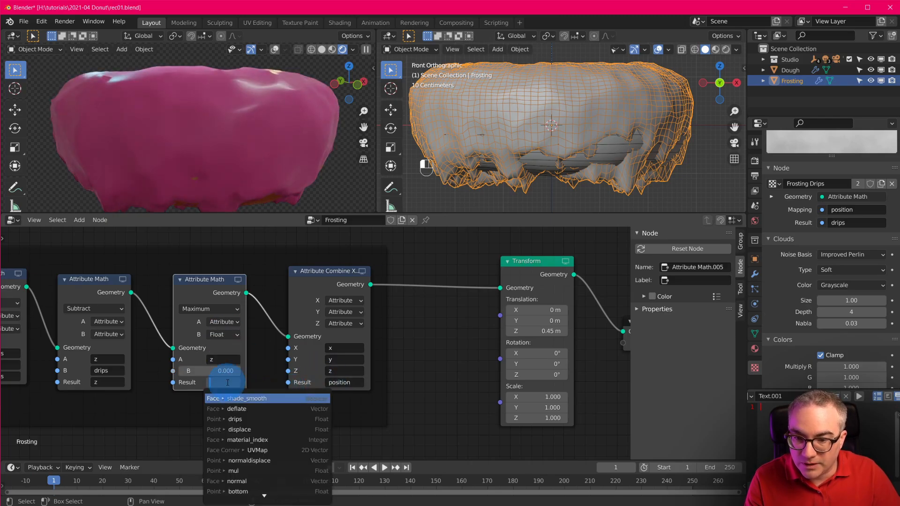
pyautogui.write('z')
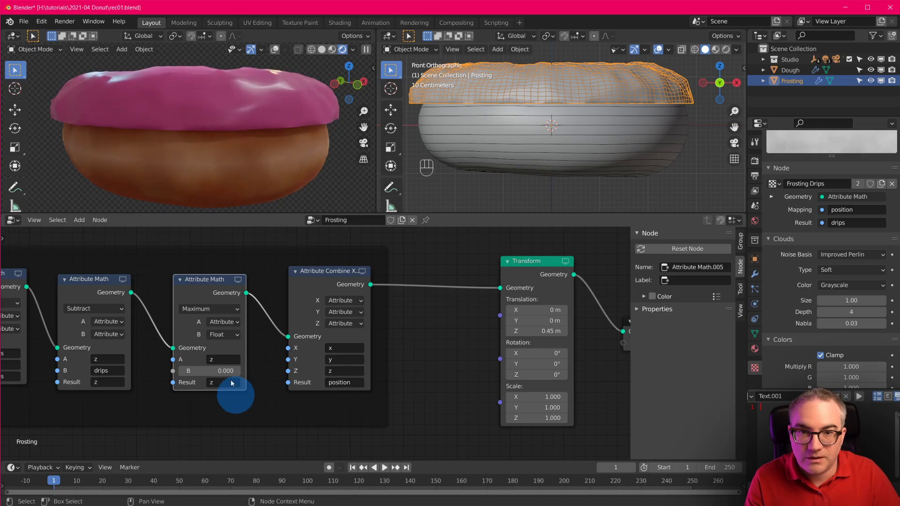
pyautogui.moveTo(224, 371)
pyautogui.keyDown('shift'); pyautogui.mouseDown()
pyautogui.moveTo(169, 369)
pyautogui.moveTo(184, 374)
pyautogui.moveTo(171, 367)
pyautogui.moveTo(302, 83)
pyautogui.moveTo(310, 334)
pyautogui.moveTo(207, 368)
pyautogui.moveTo(224, 370)
pyautogui.mouseUp(); pyautogui.keyUp('shift')
# - Set the X and Y scale of the Transform node before the Displace frame to 1.020
pyautogui.scroll(-8, 522, 371)
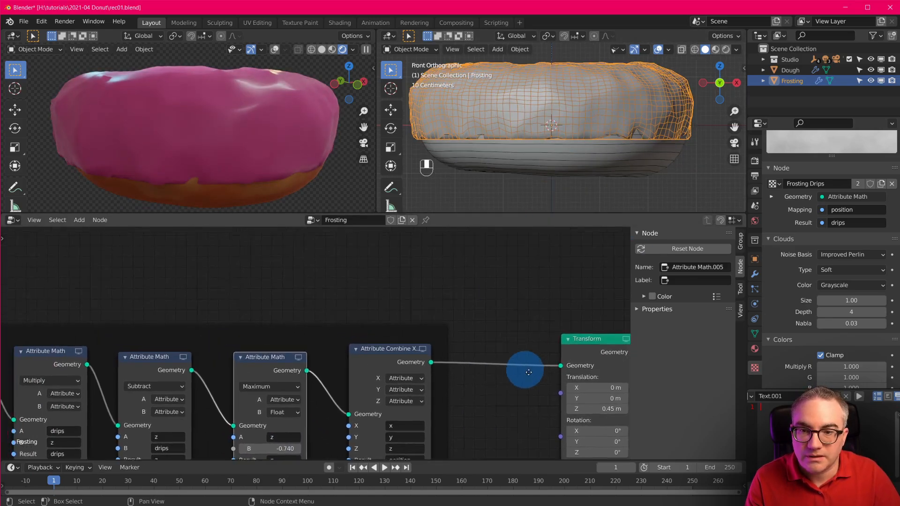
pyautogui.moveTo(536, 366); pyautogui.dragTo(391, 348, button='middle')
pyautogui.scroll(1, 305, 351)
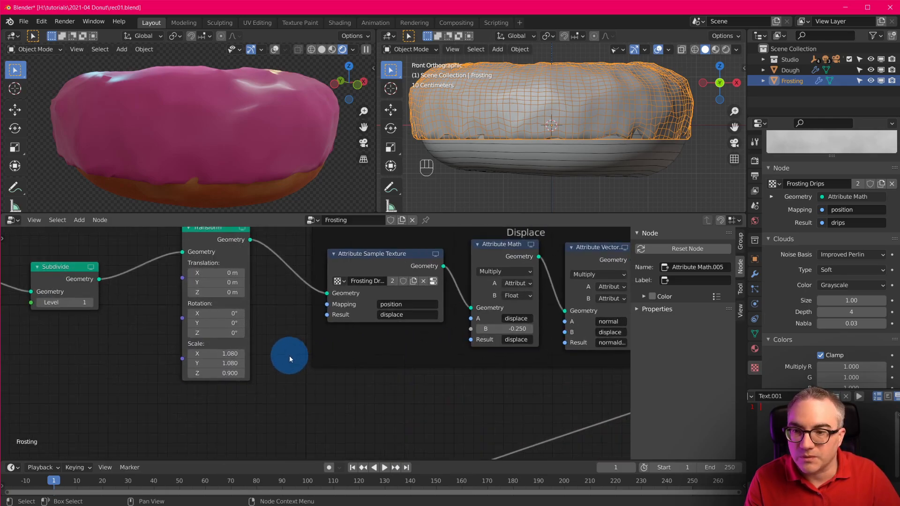
pyautogui.moveTo(95, 338); pyautogui.dragTo(98, 340, button='middle')
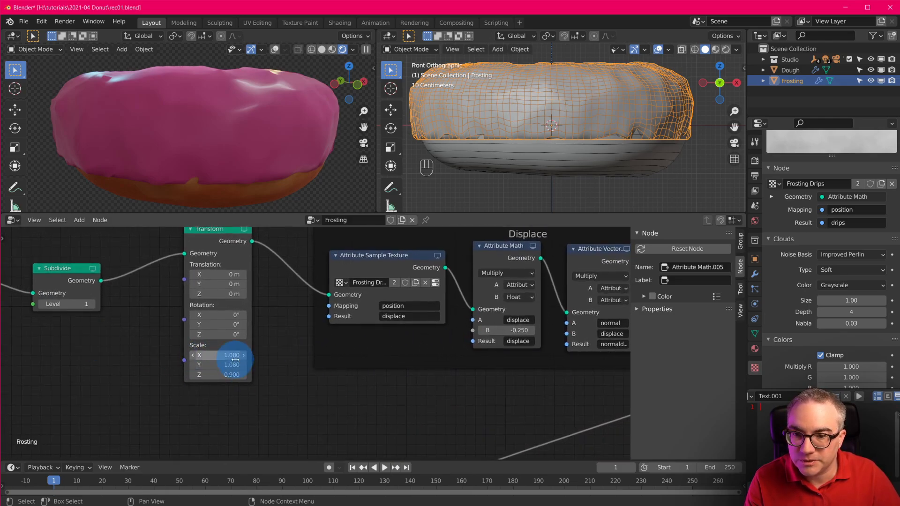
pyautogui.moveTo(235, 355); pyautogui.dragTo(235, 364)
pyautogui.write('1')
pyautogui.press('Return')
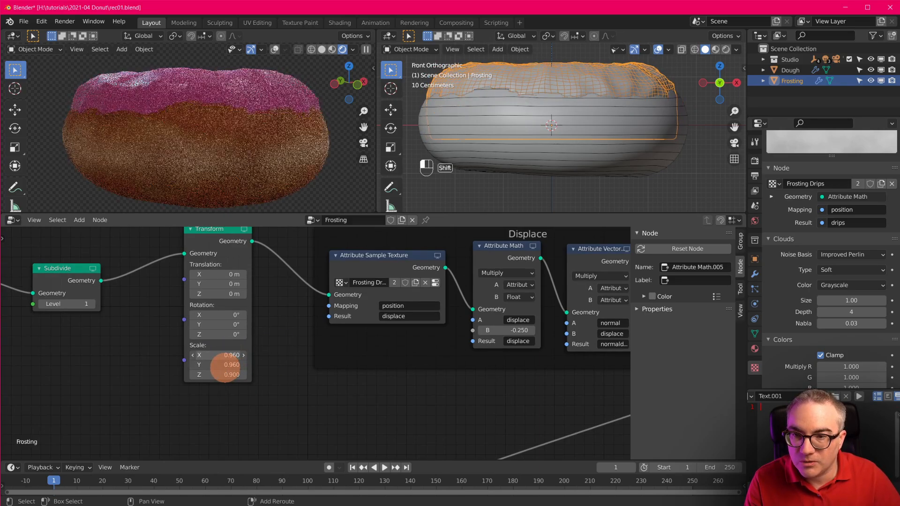
pyautogui.keyDown('shift'); pyautogui.moveTo(227, 369); pyautogui.dragTo(227, 368); pyautogui.keyUp('shift')
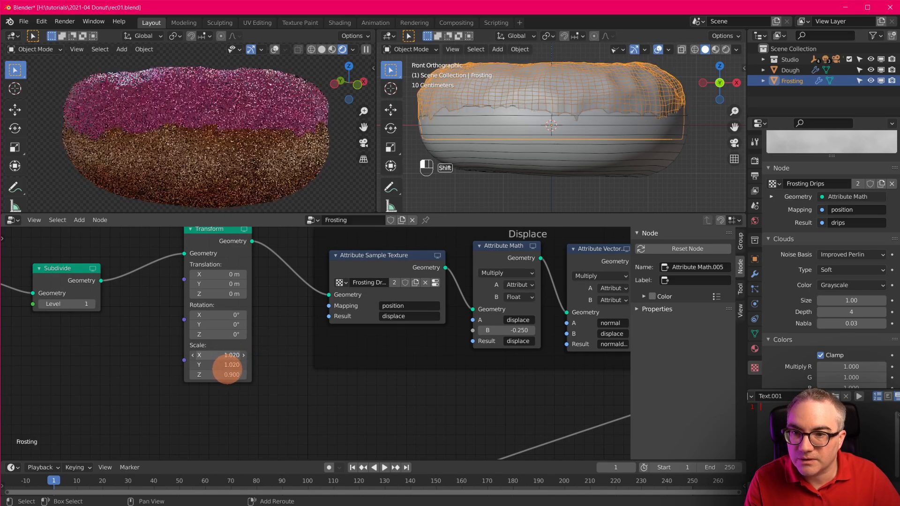
# - Raise the X and Y scale of the Transform node feeding the Displace frame to 1.040
pyautogui.moveTo(341, 181); pyautogui.dragTo(303, 150, button='middle')
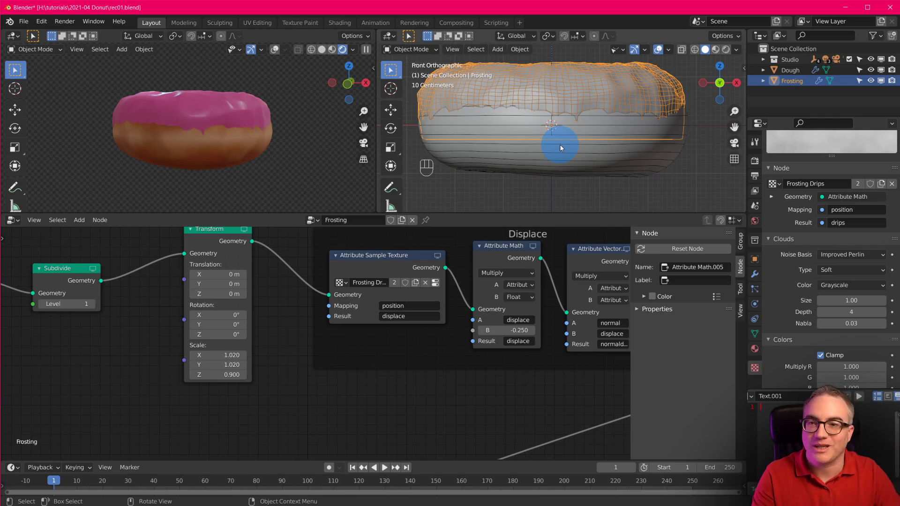
pyautogui.moveTo(496, 364); pyautogui.dragTo(257, 395, button='middle')
pyautogui.keyDown('shift'); pyautogui.moveTo(151, 395); pyautogui.dragTo(163, 400); pyautogui.keyUp('shift')
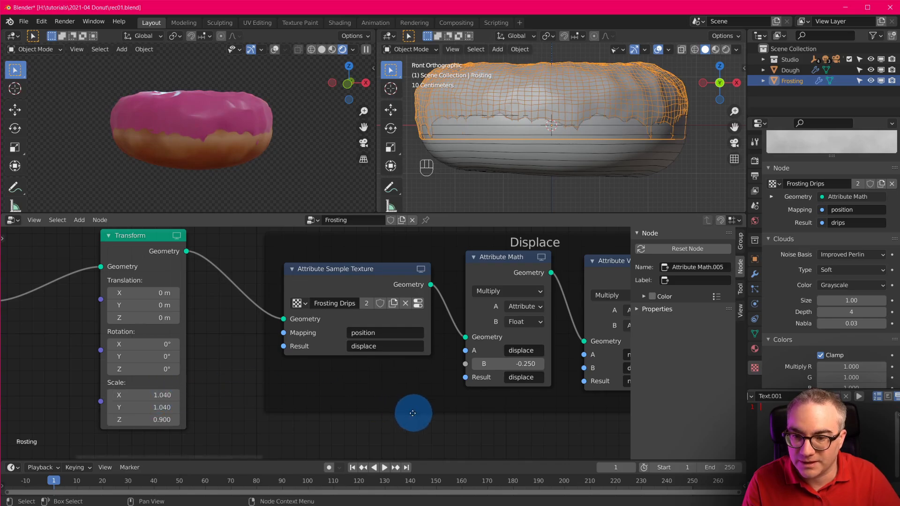
# - Set the Z scale of the Transform node feeding the Displace frame to 0.800
pyautogui.moveTo(412, 413); pyautogui.dragTo(368, 403, button='middle')
pyautogui.click(107, 410)
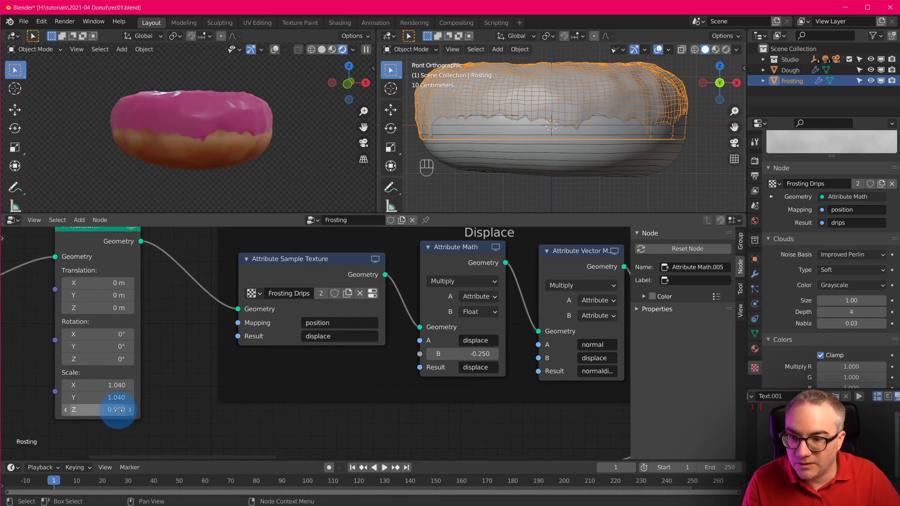
pyautogui.write('0.8')
pyautogui.press('Return')
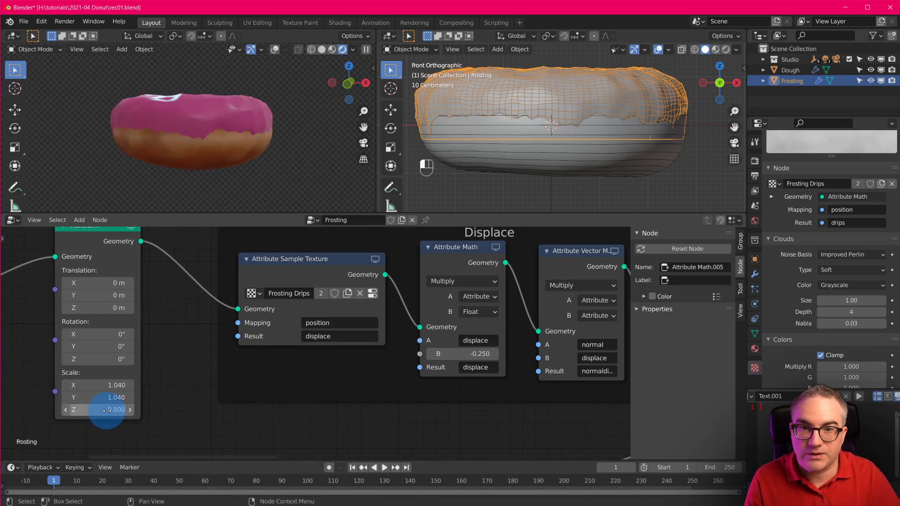
pyautogui.moveTo(266, 133); pyautogui.dragTo(246, 160, button='middle')
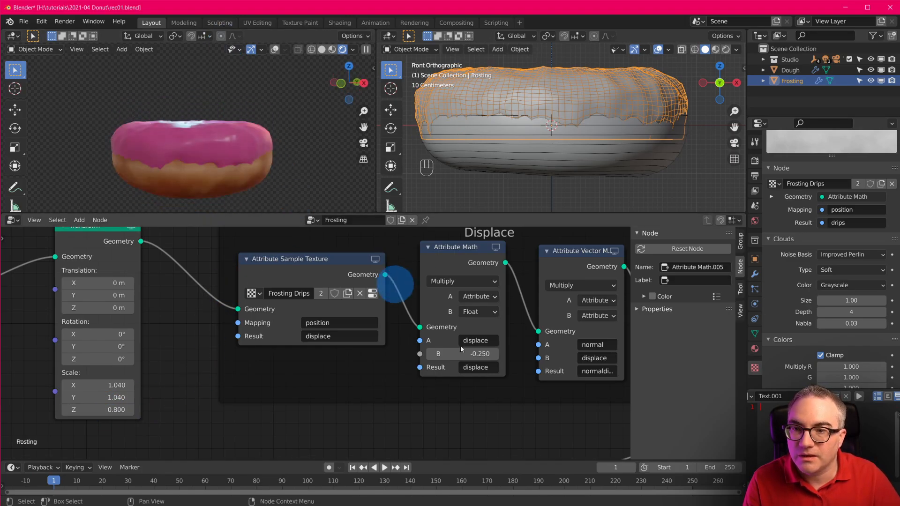
# - Set the B value of the Multiply node in the Displace frame to -0.310
pyautogui.scroll(2, 469, 328)
pyautogui.moveTo(564, 375); pyautogui.dragTo(441, 385, button='middle')
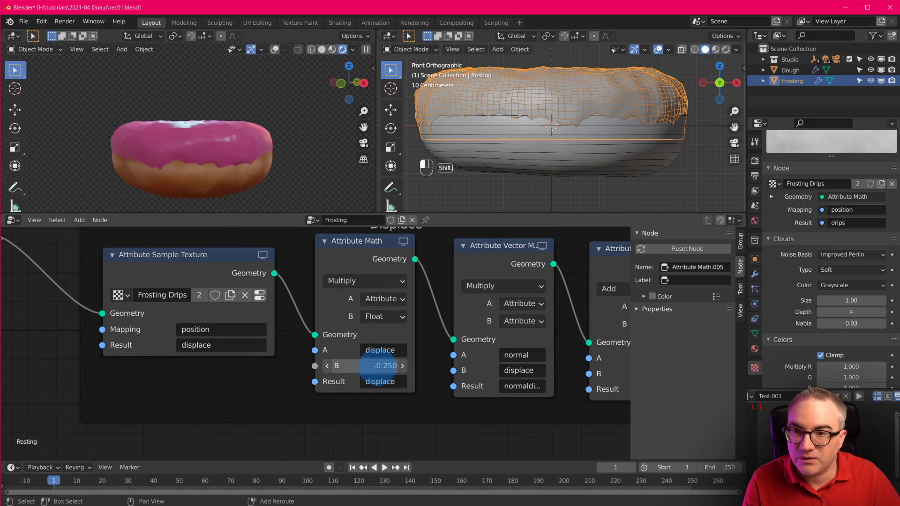
pyautogui.moveTo(382, 367); pyautogui.dragTo(378, 367)
pyautogui.moveTo(275, 157); pyautogui.dragTo(227, 144, button='middle')
# - Move the node row from Group Input through the Deflate frame so it sits directly above the Drips frame
pyautogui.scroll(-10, 489, 370)
pyautogui.moveTo(440, 408); pyautogui.dragTo(466, 353, button='middle')
pyautogui.scroll(-6, 445, 354)
pyautogui.scroll(-3, 400, 375)
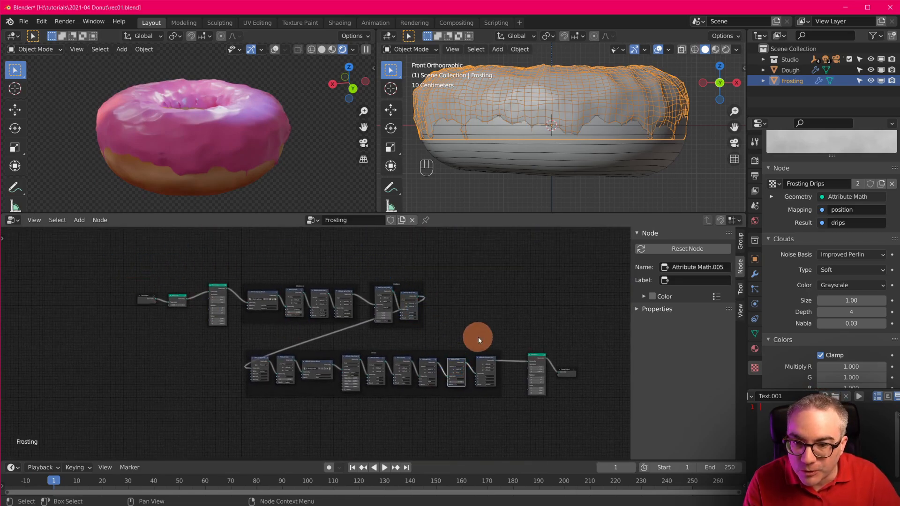
pyautogui.moveTo(478, 339); pyautogui.dragTo(466, 336)
pyautogui.press('g')
pyautogui.click(557, 344)
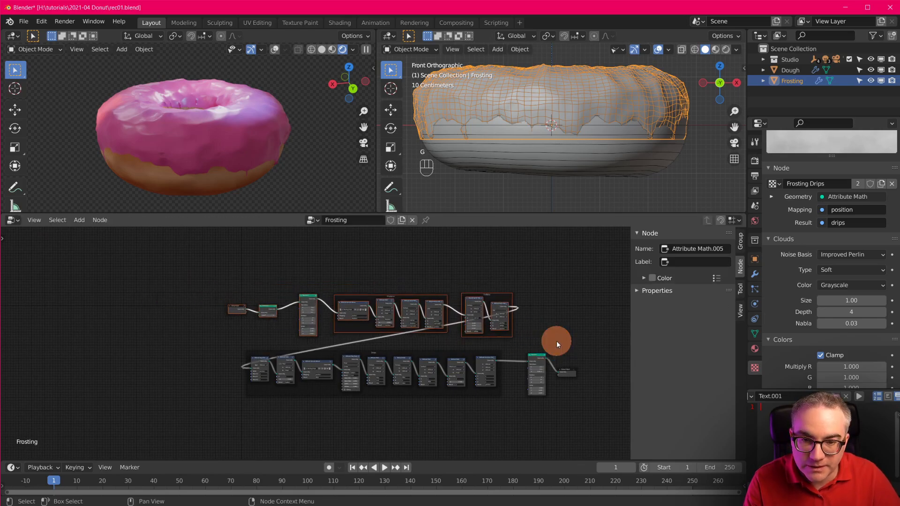
# - Move the final Transform node and the Group Output node closer to the Drips frame
pyautogui.scroll(3, 441, 396)
pyautogui.click(540, 338)
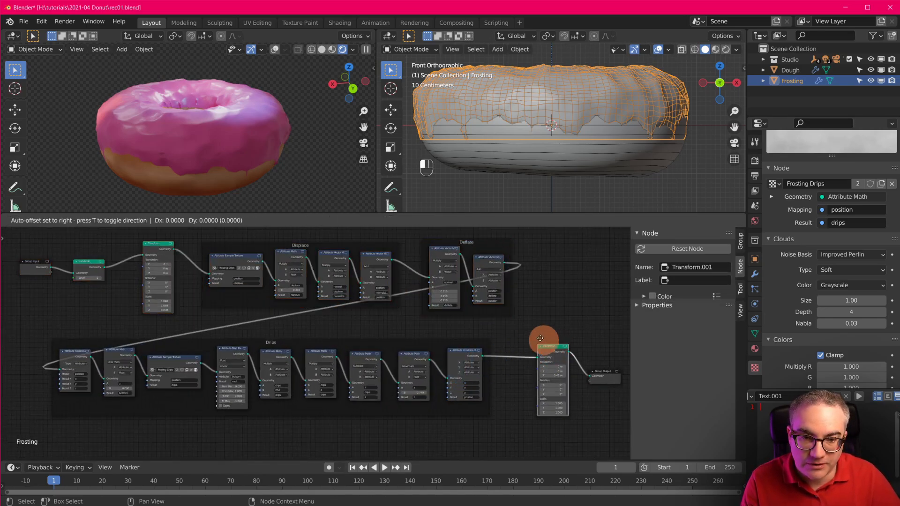
pyautogui.moveTo(540, 338)
pyautogui.mouseDown()
pyautogui.moveTo(520, 346)
pyautogui.moveTo(529, 335)
pyautogui.mouseUp()
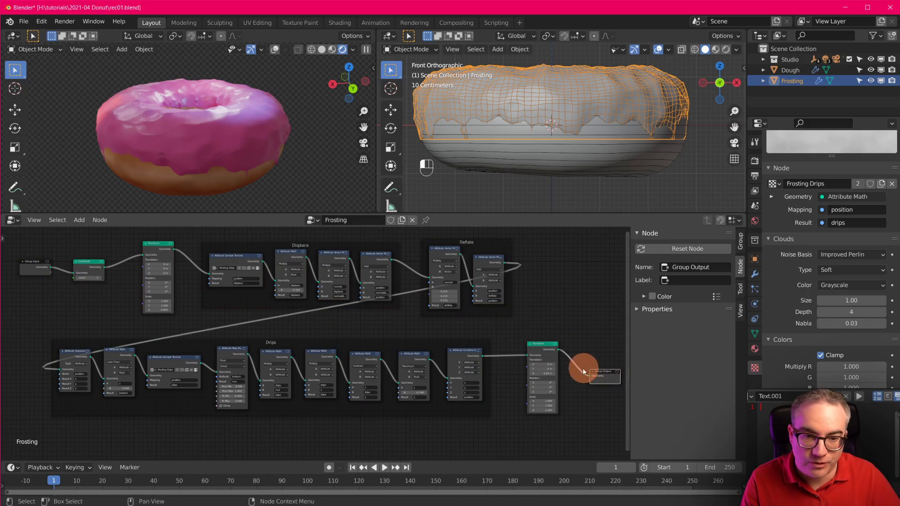
pyautogui.moveTo(583, 368); pyautogui.dragTo(567, 365)
# - Mute the final Transform node to compare its effect on the frosting, and unmute it again
pyautogui.click(538, 347)
pyautogui.press('m')
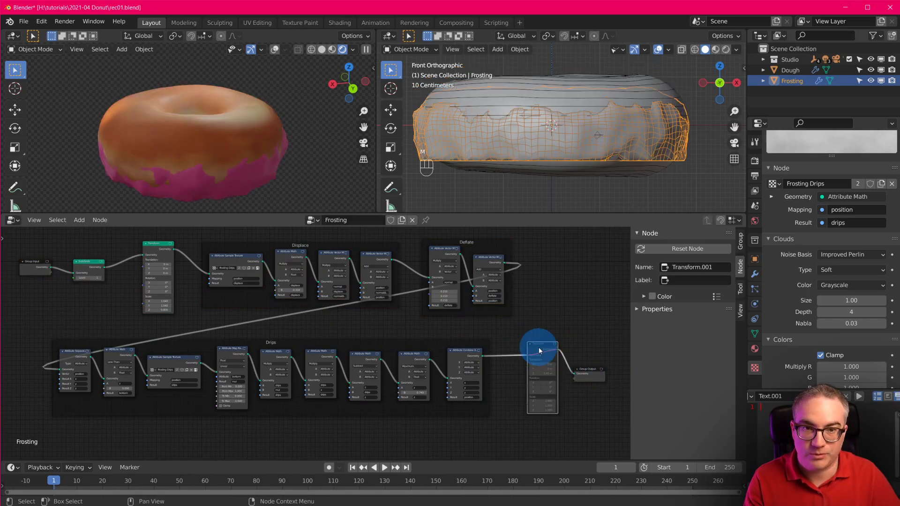
pyautogui.press('m')
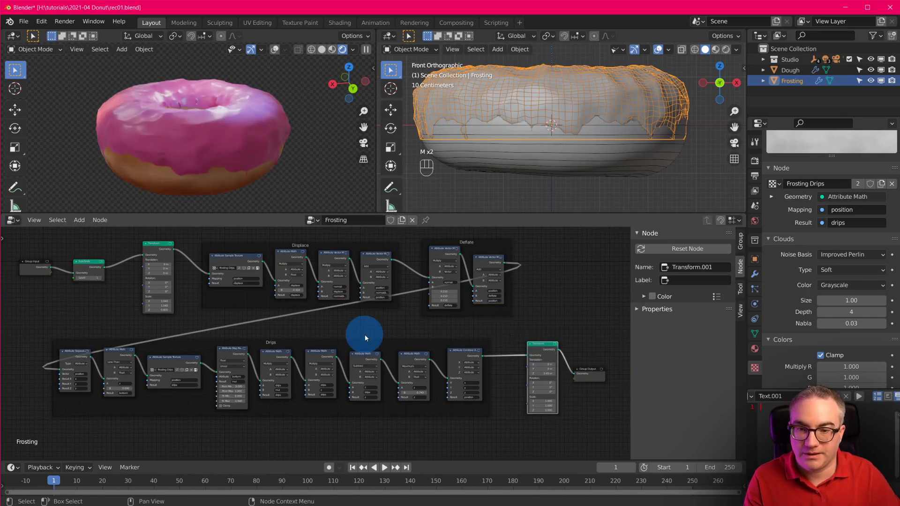
# - Move the Subdivide node slightly closer to the Transform node before the Displace frame
pyautogui.scroll(-1, 370, 337)
pyautogui.moveTo(374, 340); pyautogui.dragTo(383, 384, button='middle')
pyautogui.scroll(8, 289, 360)
pyautogui.moveTo(168, 349); pyautogui.dragTo(336, 355, button='middle')
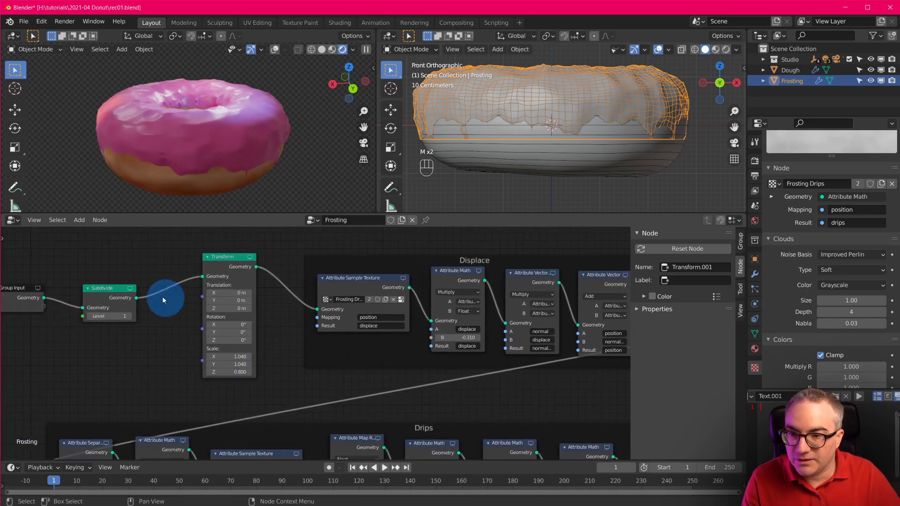
pyautogui.moveTo(115, 293); pyautogui.dragTo(117, 290)
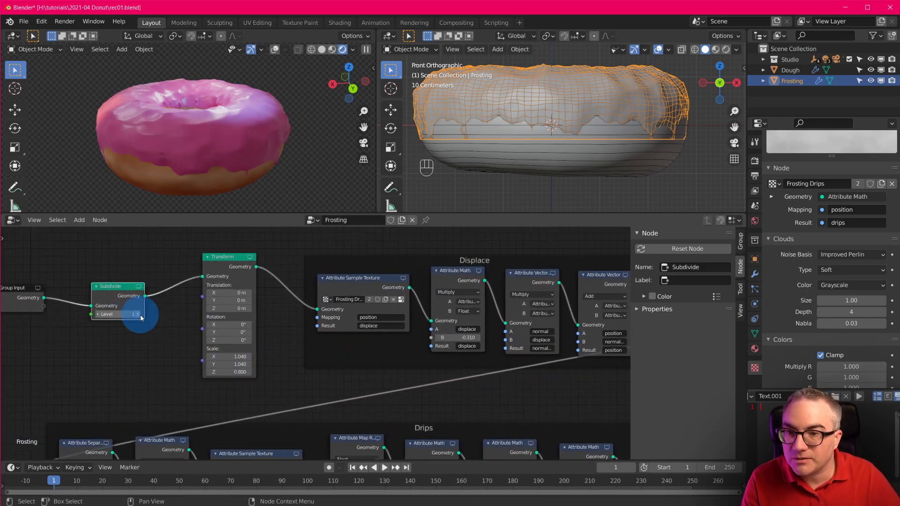
# - Try Subdivide levels 2, 0 and 1 to compare the frosting's surface detail
pyautogui.scroll(1, 140, 314)
pyautogui.scroll(2, 155, 155)
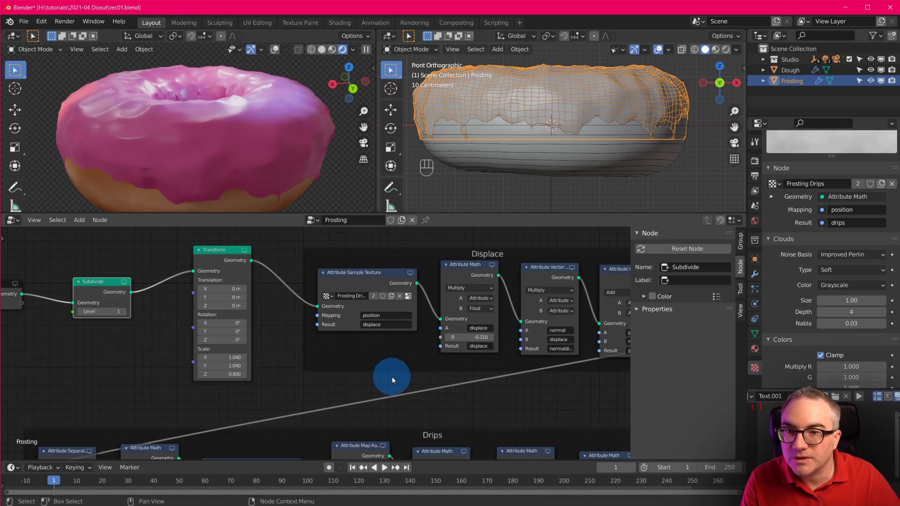
pyautogui.click(125, 311)
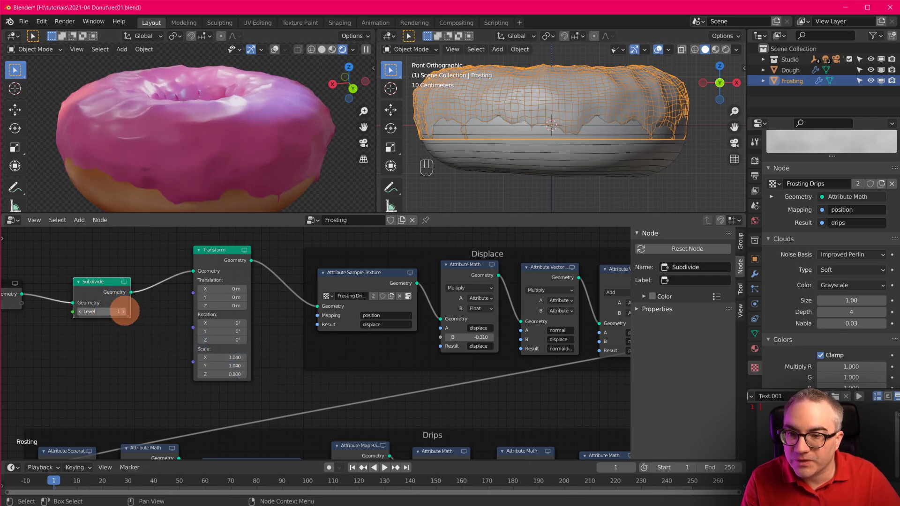
pyautogui.click(81, 312)
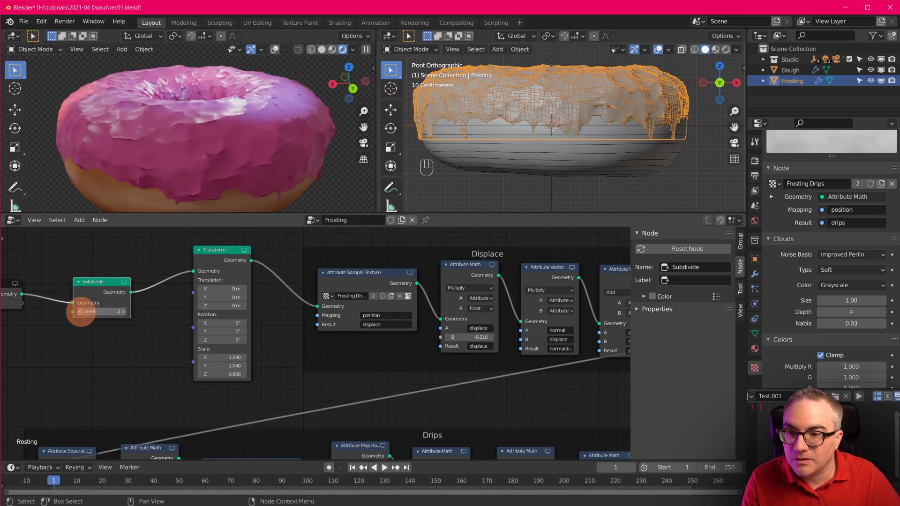
pyautogui.click(82, 312)
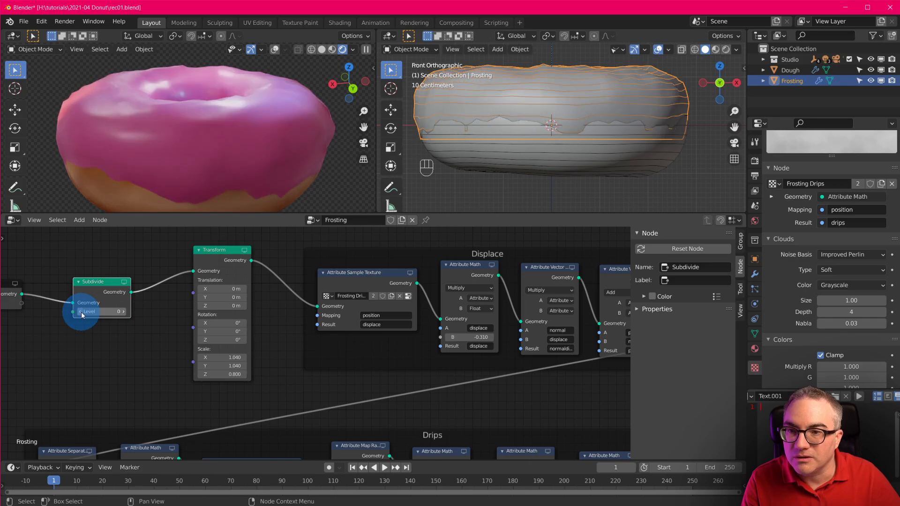
pyautogui.click(124, 311)
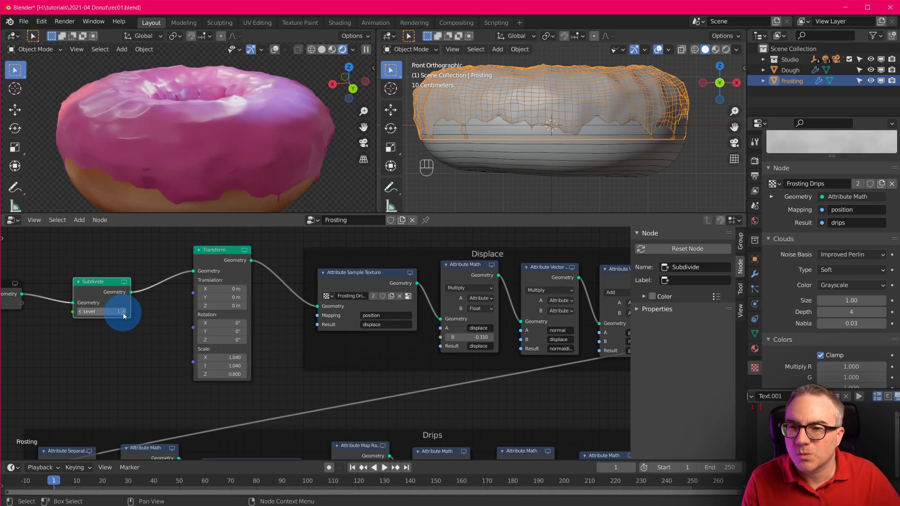
# - Set the Subdivide node's level to 0 and mute the node
pyautogui.scroll(4, 151, 89)
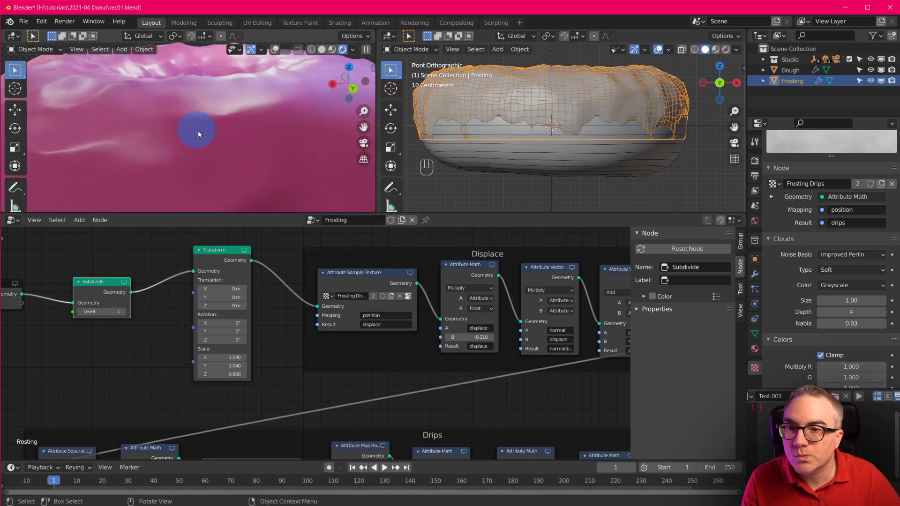
pyautogui.scroll(-4, 198, 134)
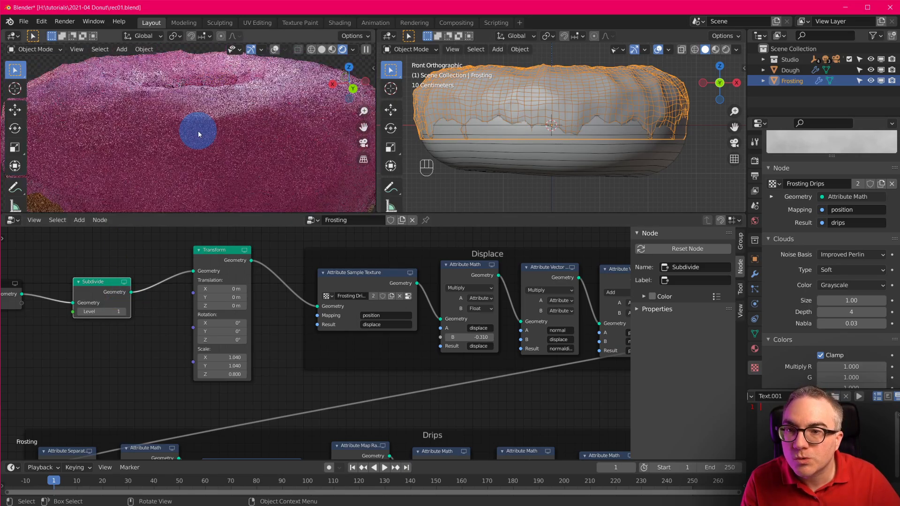
pyautogui.click(78, 312)
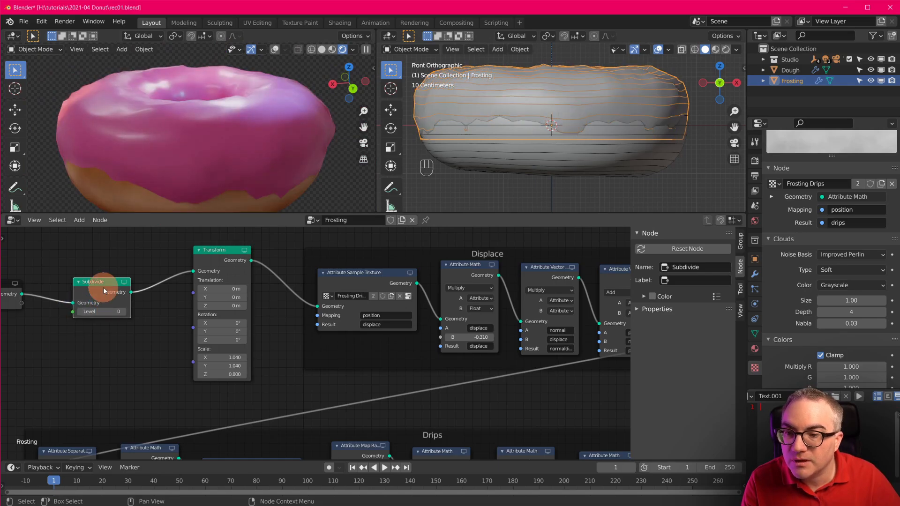
pyautogui.press('m')
pyautogui.scroll(-3, 349, 357)
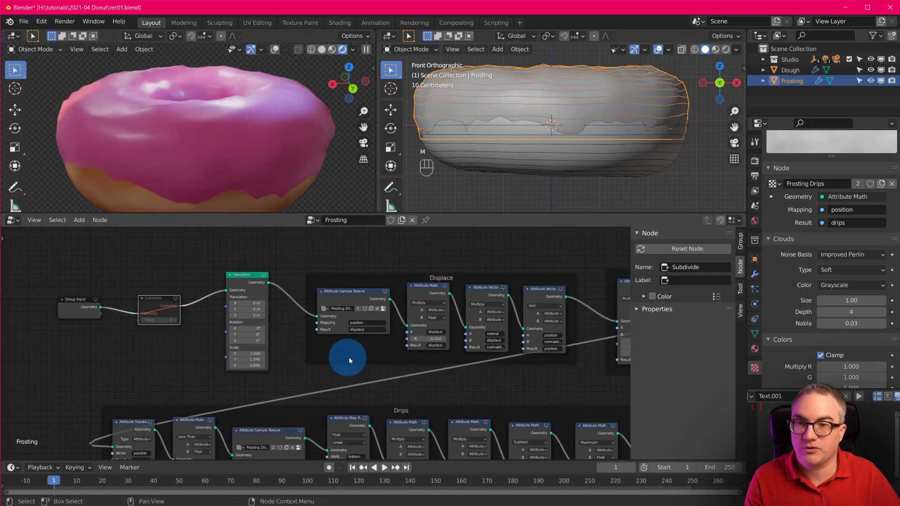
# - Review the first Transform node and the node chains in the Displace and Deflate frames
pyautogui.moveTo(348, 352); pyautogui.dragTo(319, 347, button='middle')
pyautogui.scroll(-4, 364, 366)
pyautogui.moveTo(385, 381); pyautogui.dragTo(343, 339, button='middle')
pyautogui.scroll(3, 316, 340)
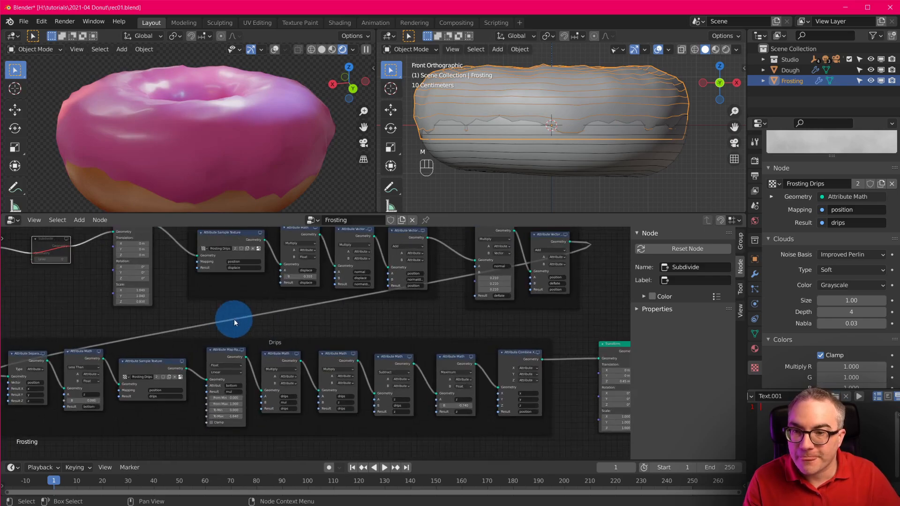
pyautogui.scroll(-1, 235, 322)
pyautogui.moveTo(260, 345); pyautogui.dragTo(275, 365, button='middle')
pyautogui.click(155, 249)
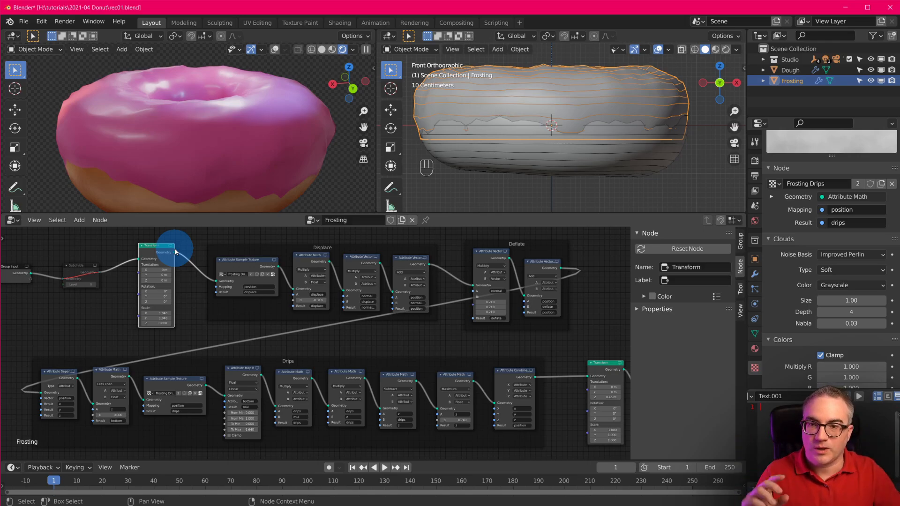
pyautogui.scroll(1, 355, 296)
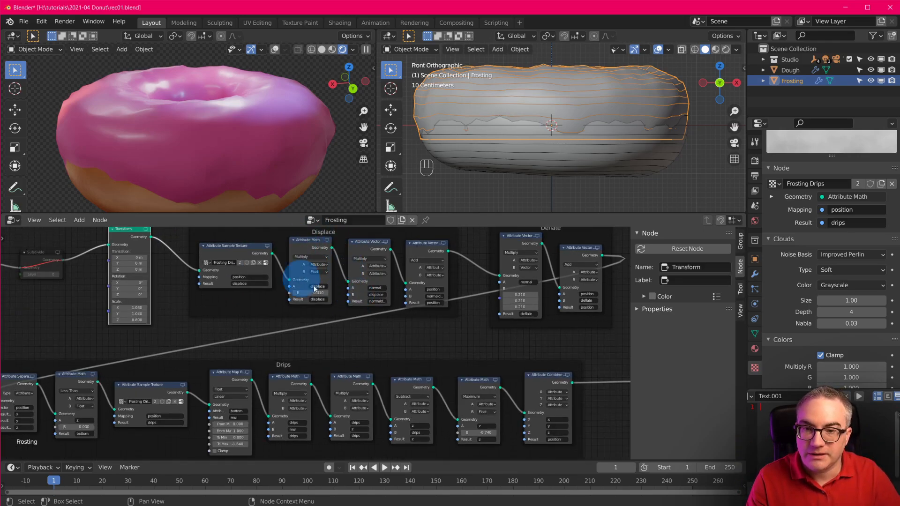
pyautogui.moveTo(382, 310); pyautogui.dragTo(384, 351, button='middle')
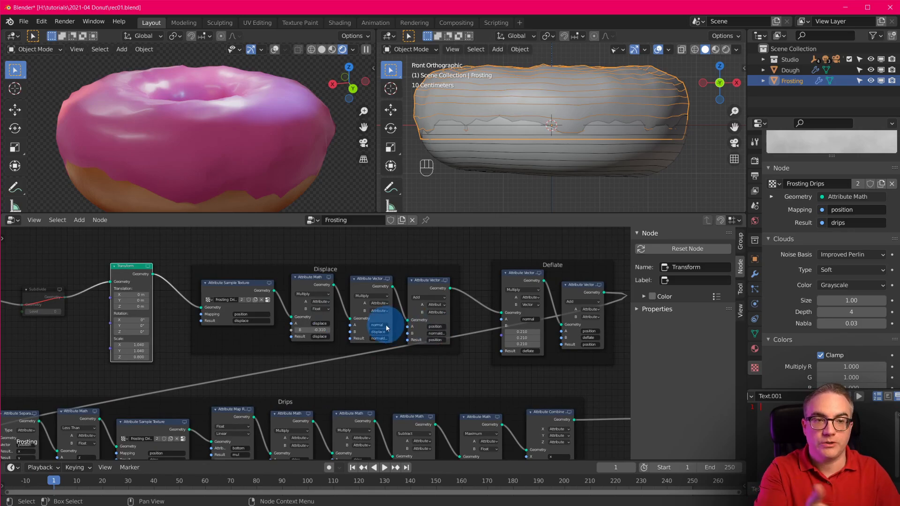
pyautogui.scroll(1, 387, 327)
pyautogui.scroll(1, 386, 327)
pyautogui.scroll(1, 329, 326)
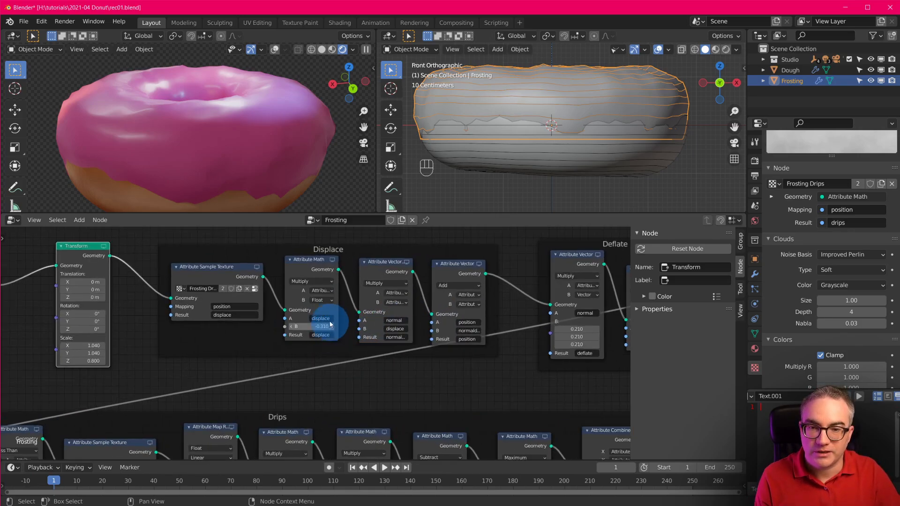
pyautogui.scroll(2, 356, 333)
pyautogui.moveTo(392, 334); pyautogui.dragTo(377, 356, button='middle')
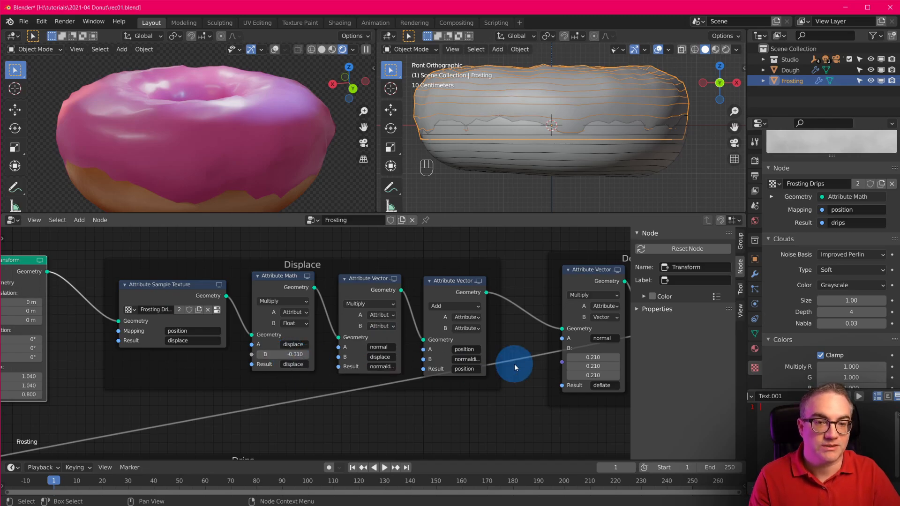
pyautogui.moveTo(514, 363); pyautogui.dragTo(312, 357, button='middle')
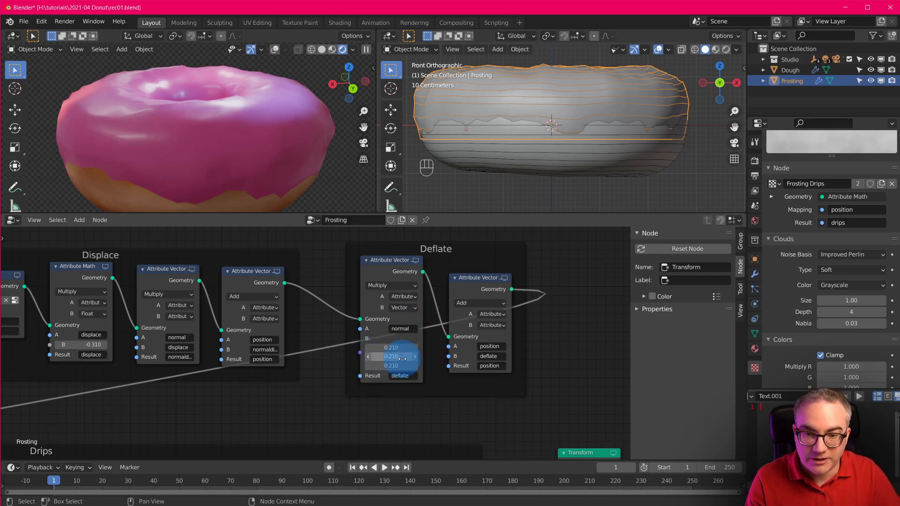
# - Review the Drips frame's node chain from the Attribute Separate XYZ node to the Attribute Combine XYZ node
pyautogui.moveTo(418, 389); pyautogui.dragTo(612, 342, button='middle')
pyautogui.scroll(-2, 271, 394)
pyautogui.moveTo(268, 407); pyautogui.dragTo(372, 320, button='middle')
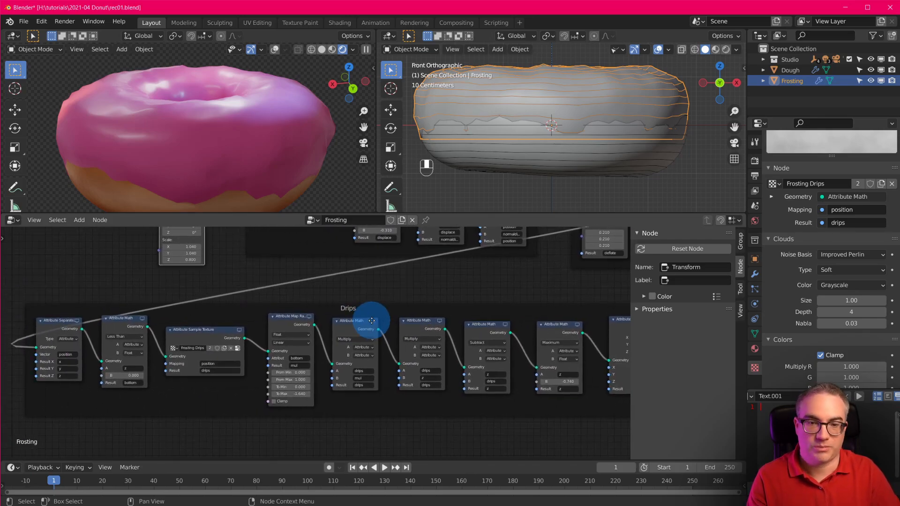
pyautogui.scroll(1, 71, 370)
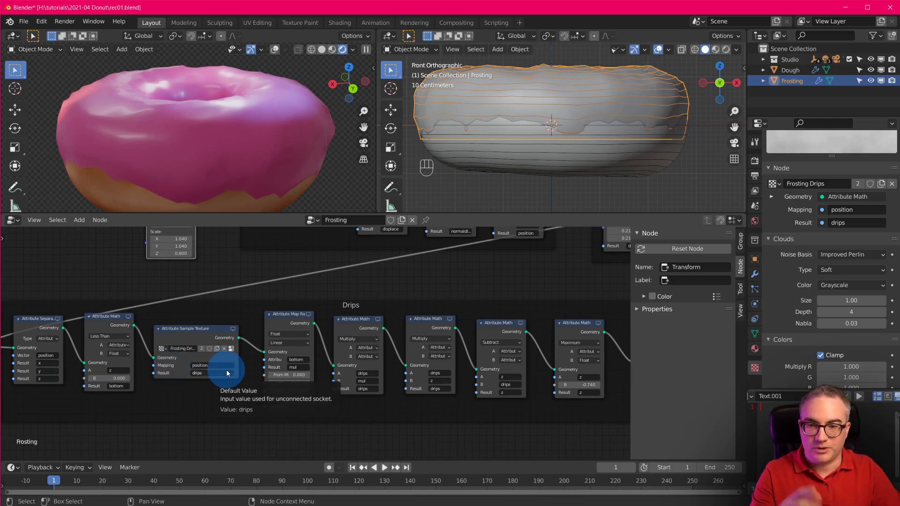
pyautogui.moveTo(475, 310); pyautogui.dragTo(458, 298, button='middle')
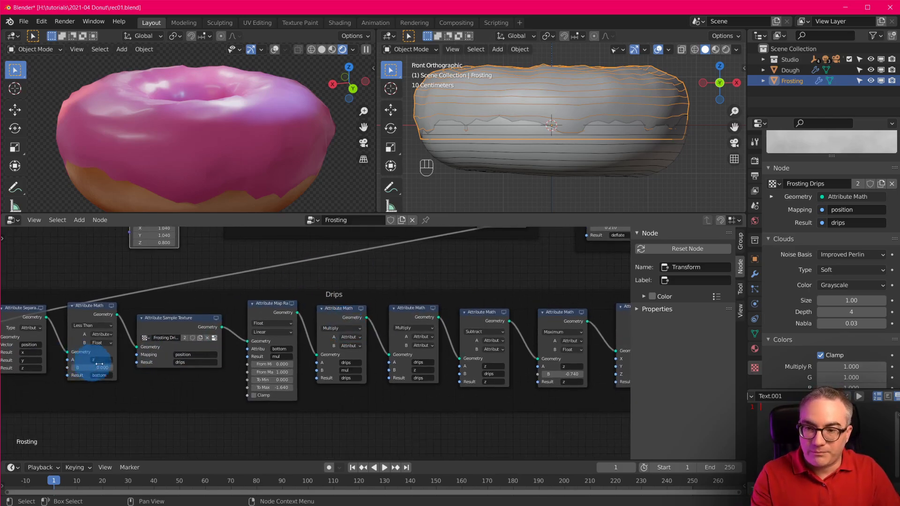
pyautogui.moveTo(416, 405); pyautogui.dragTo(251, 401, button='middle')
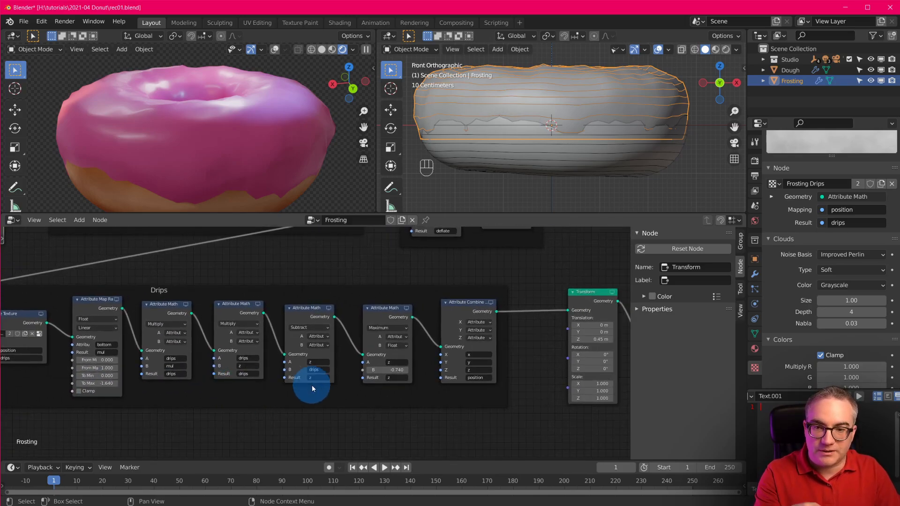
# - Set the B value of the Maximum node in the Drips frame to -0.710
pyautogui.moveTo(431, 389); pyautogui.dragTo(374, 393, button='middle')
pyautogui.scroll(3, 374, 392)
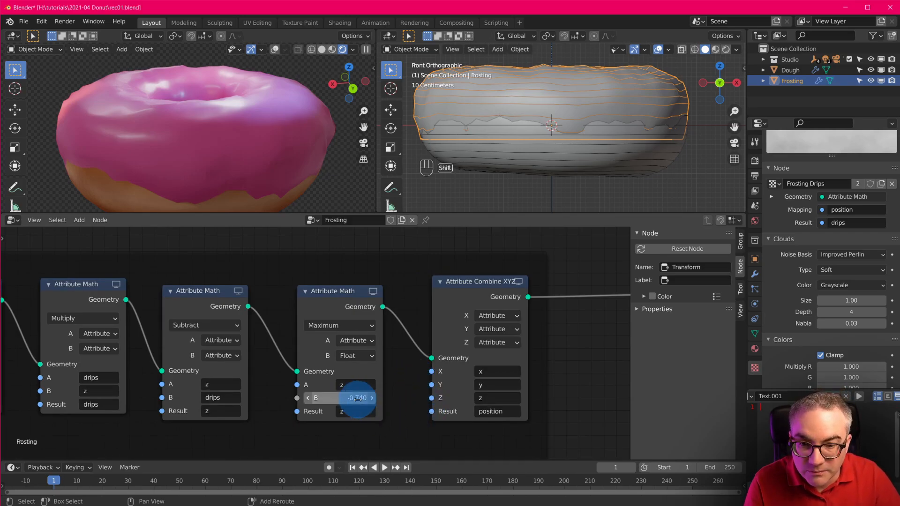
pyautogui.moveTo(357, 398)
pyautogui.keyDown('shift'); pyautogui.mouseDown()
pyautogui.moveTo(345, 406)
pyautogui.moveTo(358, 398)
pyautogui.mouseUp(); pyautogui.keyUp('shift')
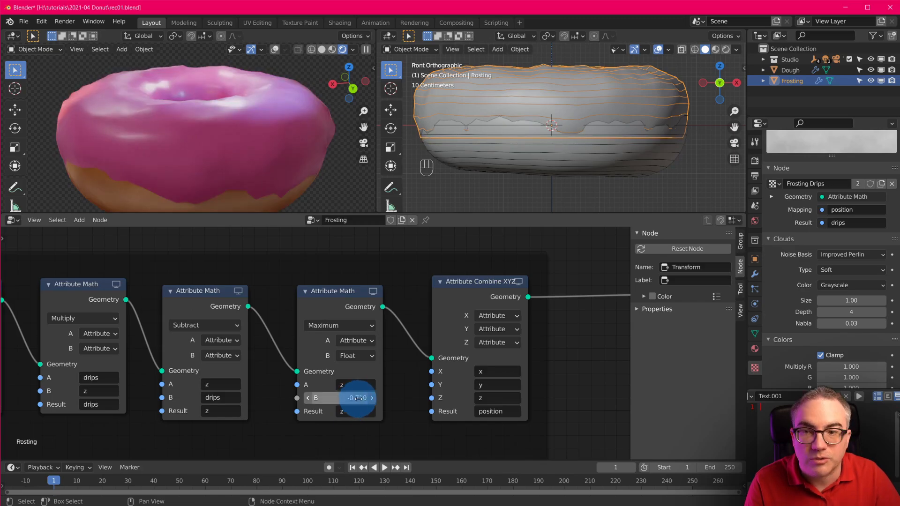
# - Examine the rendered donut from several angles and distances, along with the complete frosting node tree
pyautogui.scroll(-4, 240, 166)
pyautogui.moveTo(257, 174)
pyautogui.mouseDown(button='middle')
pyautogui.moveTo(239, 121)
pyautogui.moveTo(252, 162)
pyautogui.mouseUp(button='middle')
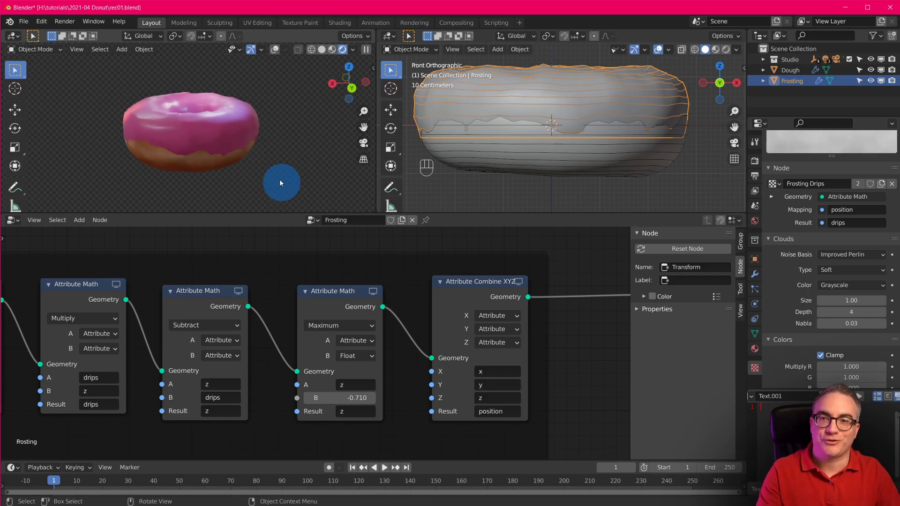
pyautogui.scroll(3, 276, 175)
pyautogui.rightClick(250, 139)
pyautogui.scroll(-5, 303, 134)
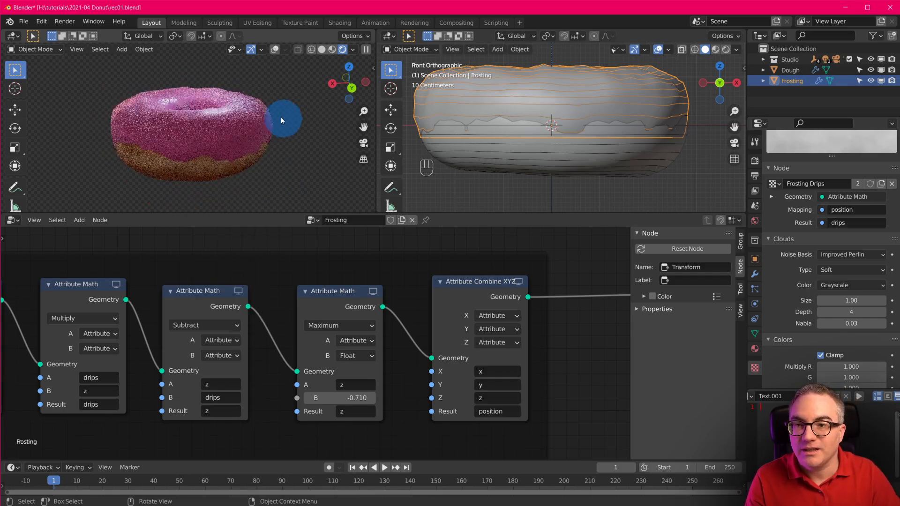
pyautogui.moveTo(281, 118); pyautogui.dragTo(294, 142, button='middle')
pyautogui.scroll(3, 270, 159)
pyautogui.scroll(1, 270, 160)
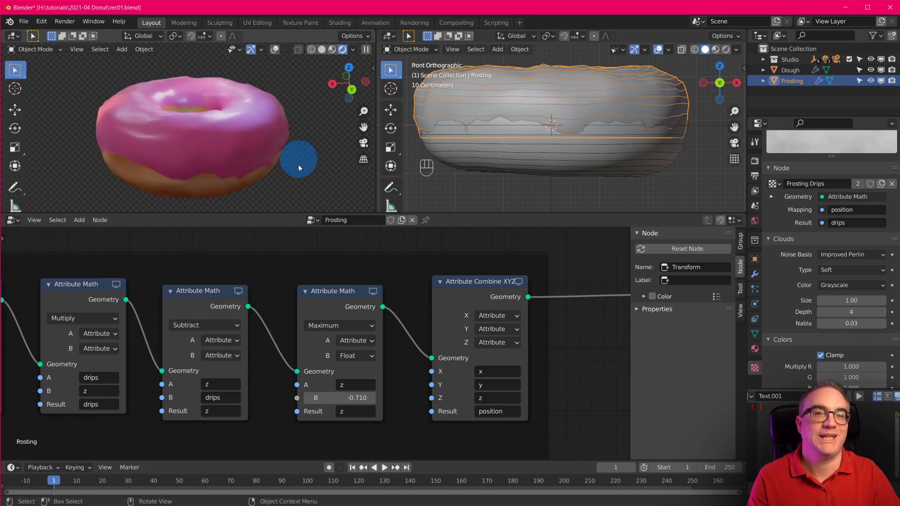
pyautogui.scroll(-8, 485, 356)
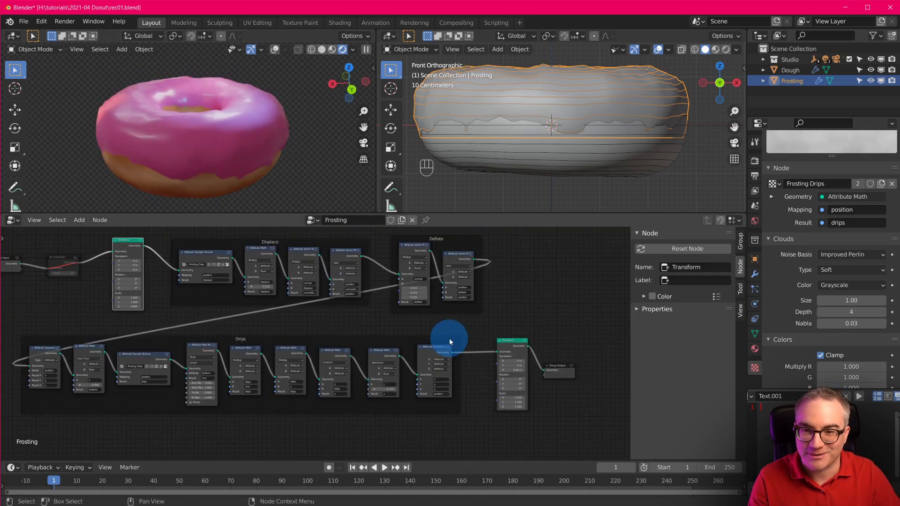
pyautogui.scroll(-1, 450, 339)
pyautogui.moveTo(466, 340); pyautogui.dragTo(492, 344, button='middle')
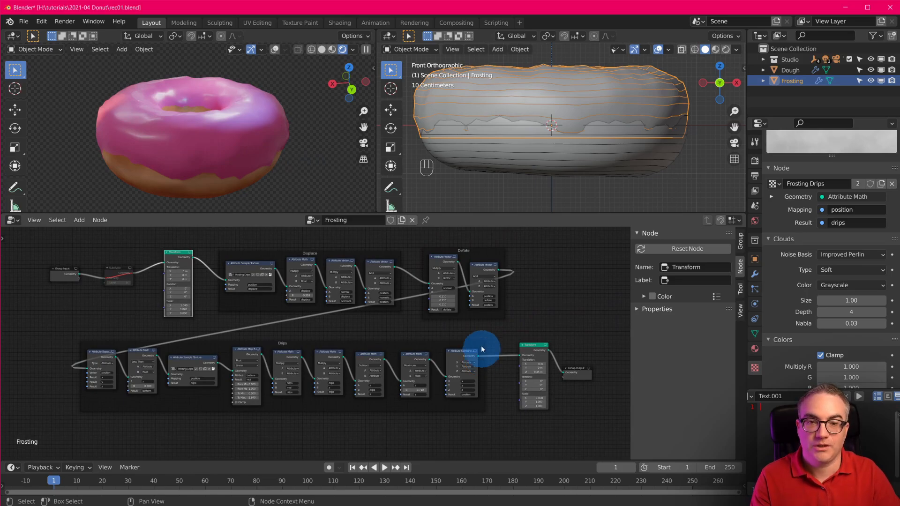